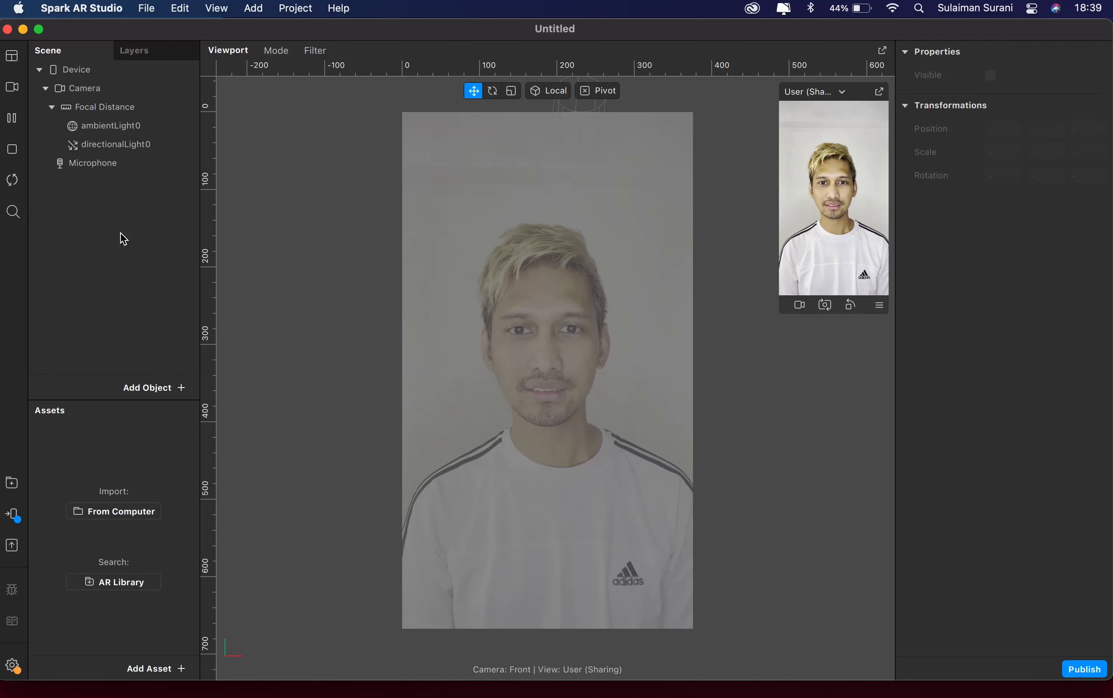
# Check the installed Spark AR Studio version, then close the version information
pyautogui.click(95, 8)
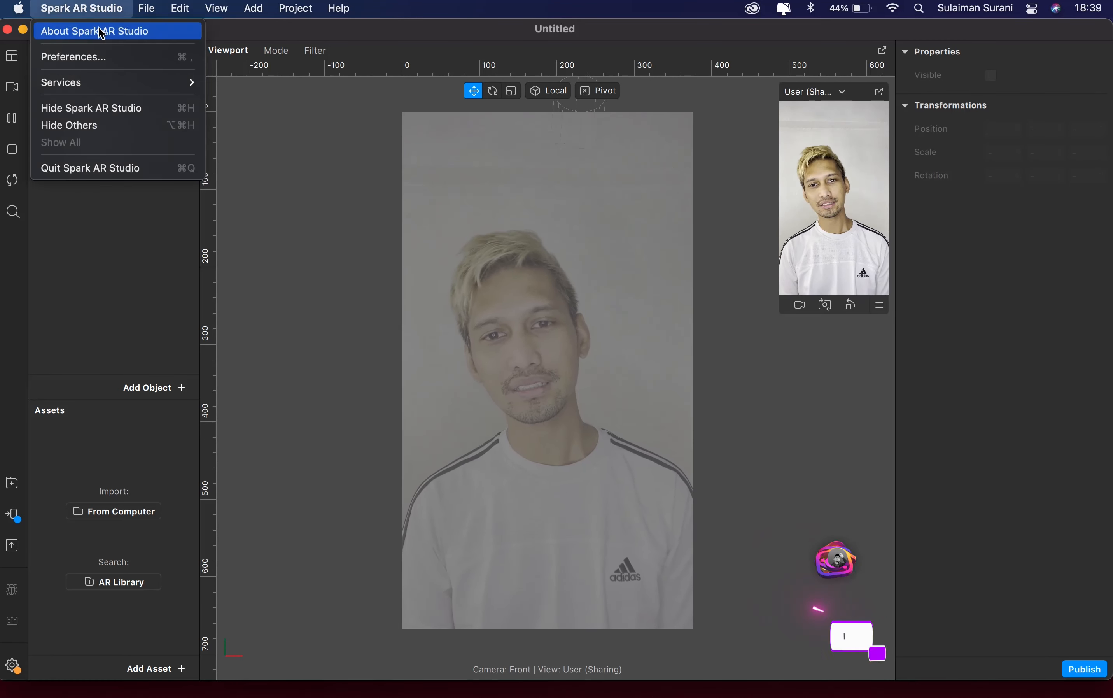
pyautogui.click(102, 31)
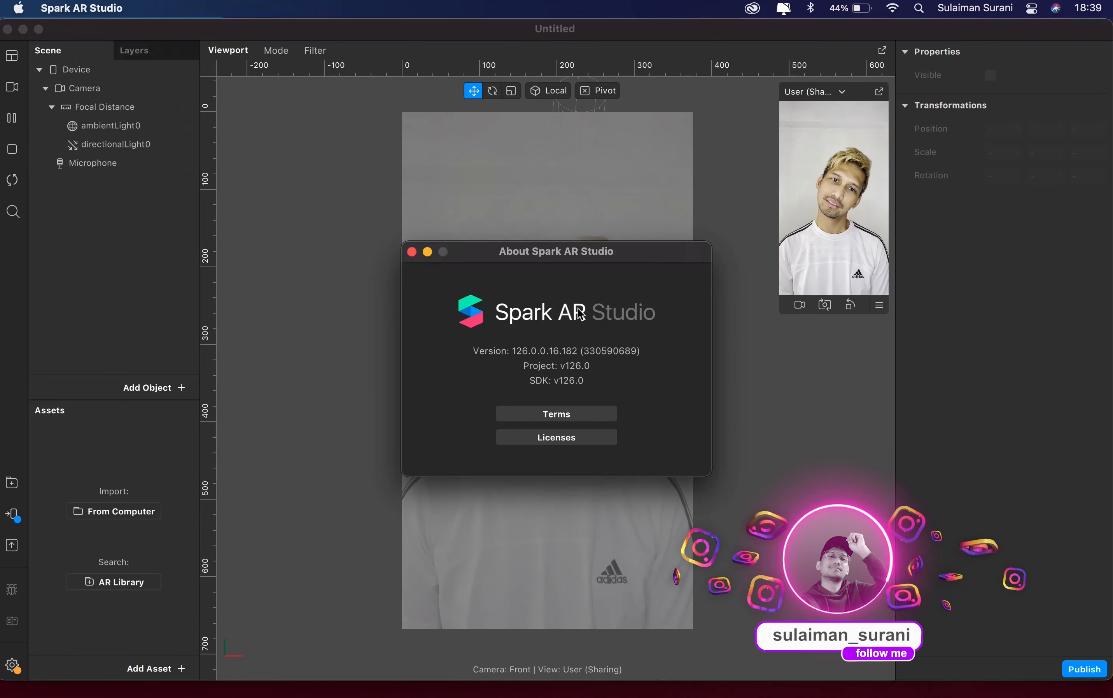
pyautogui.click(412, 252)
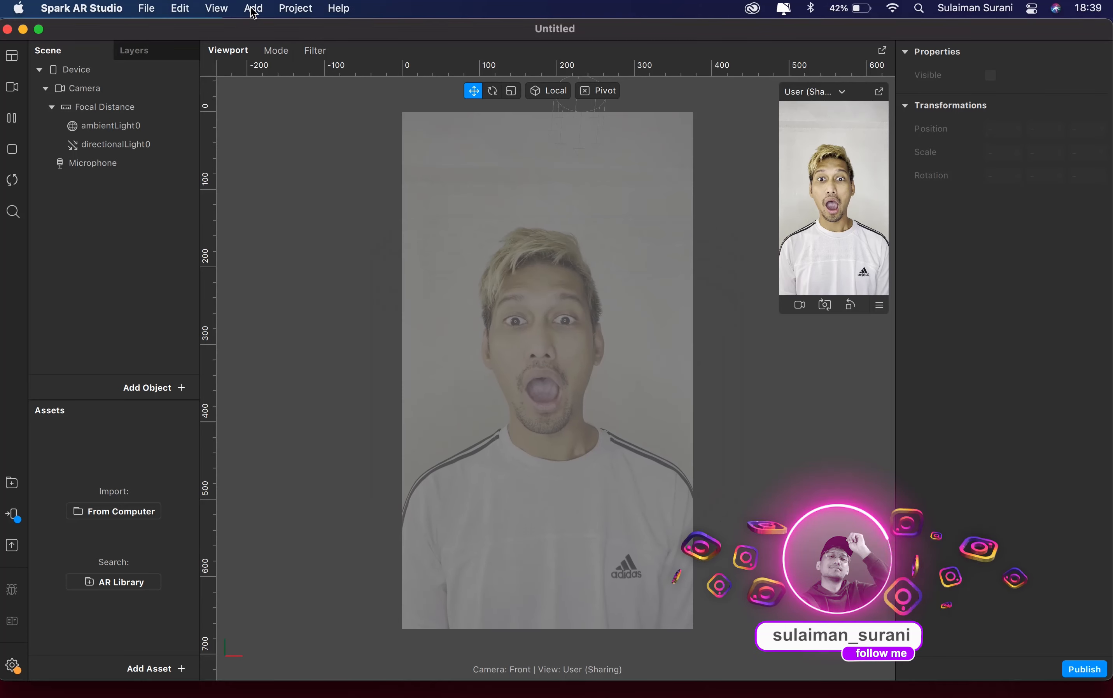
# Add a Sharing Experience to the project's experiences
pyautogui.click(295, 8)
pyautogui.click(295, 30)
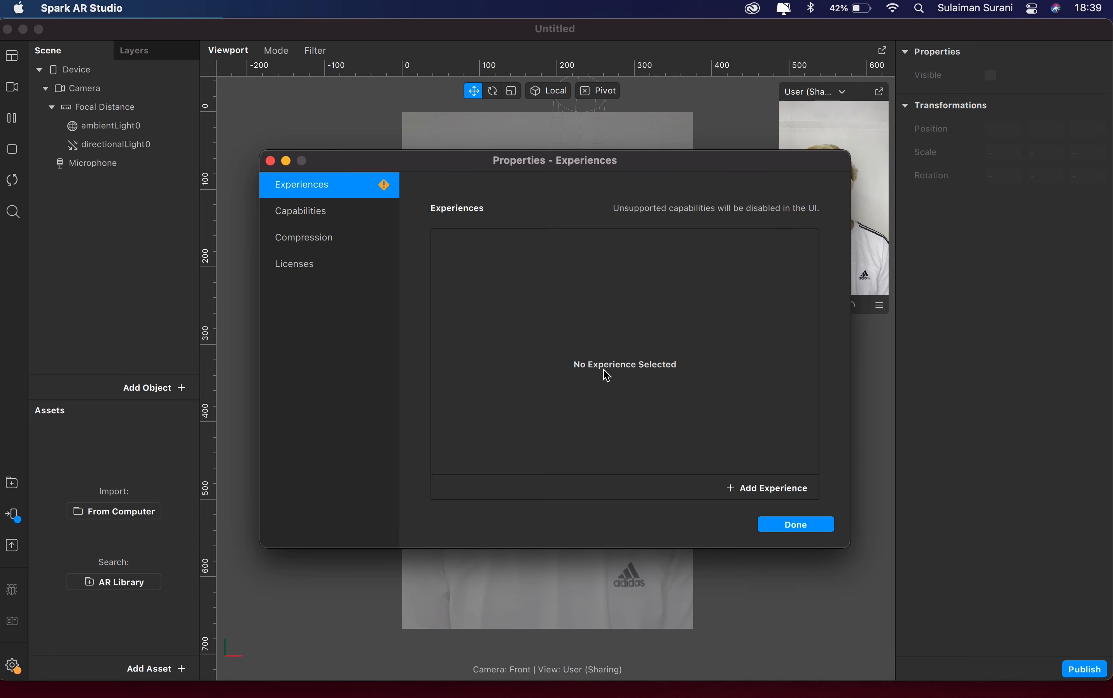
pyautogui.click(763, 493)
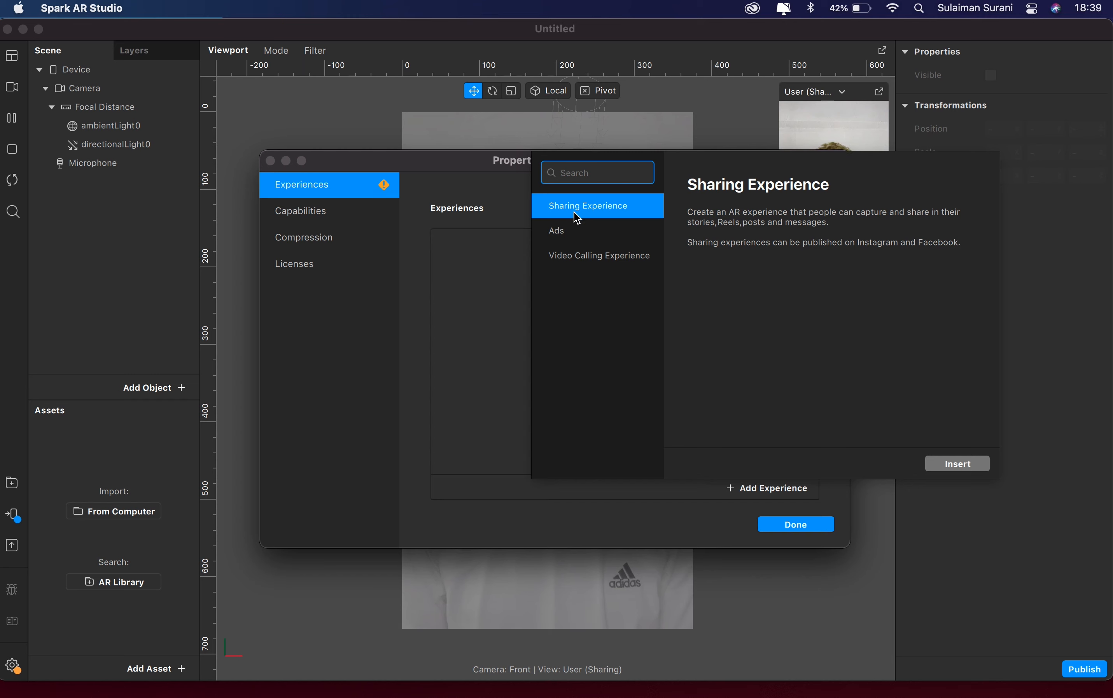
pyautogui.click(570, 237)
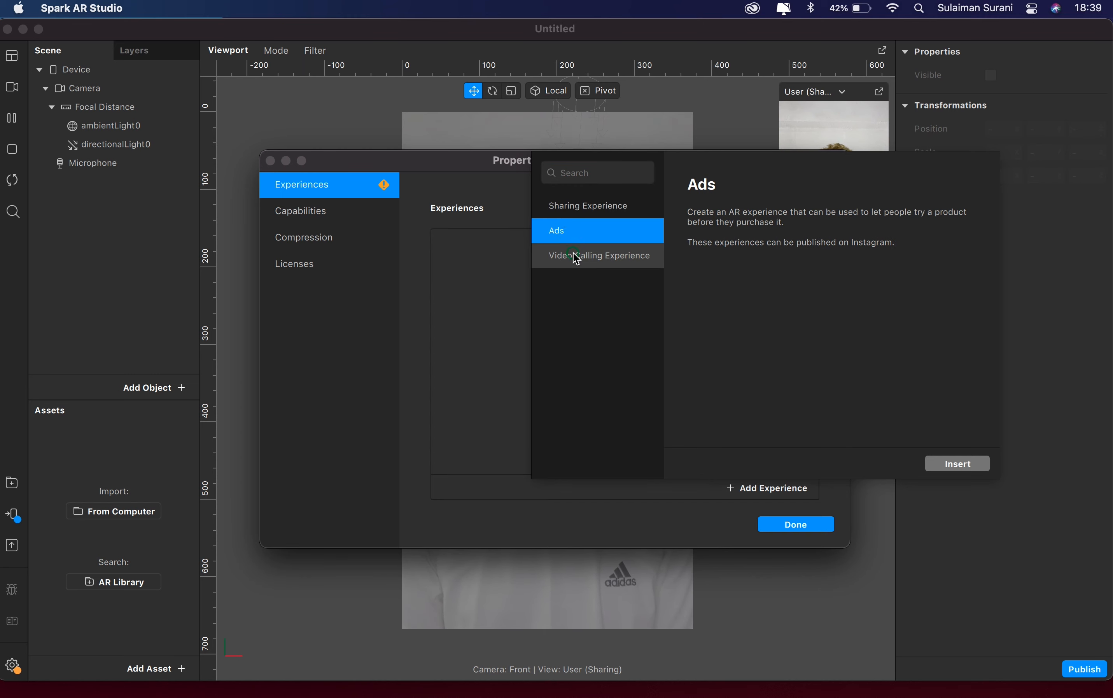
pyautogui.click(576, 258)
pyautogui.click(588, 209)
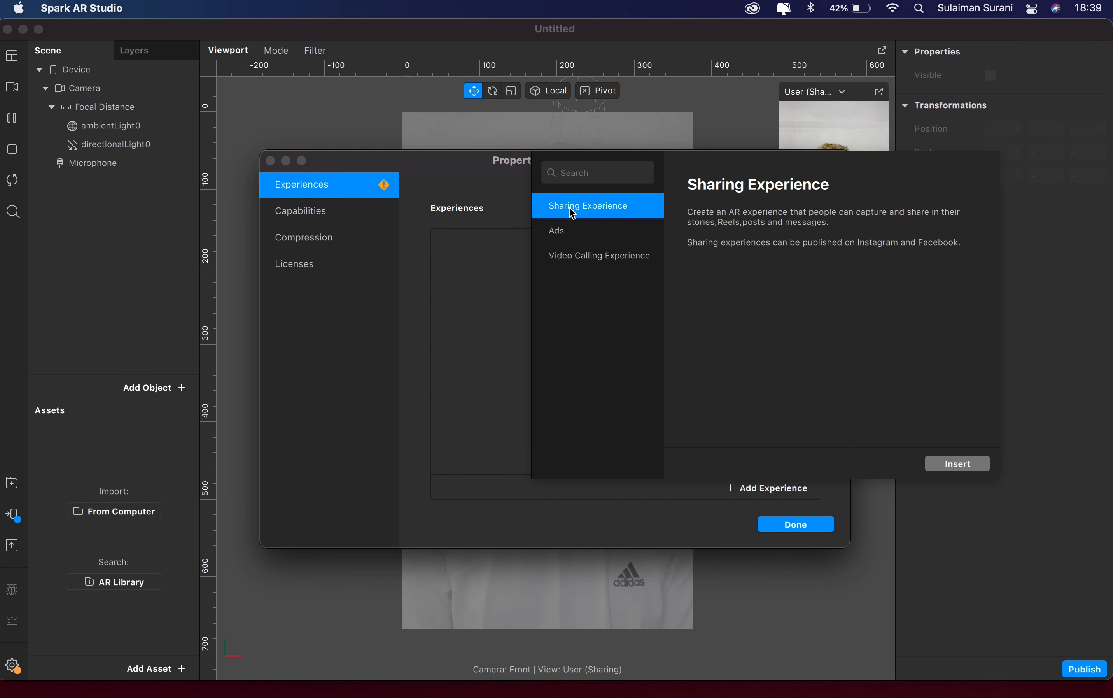
pyautogui.click(952, 464)
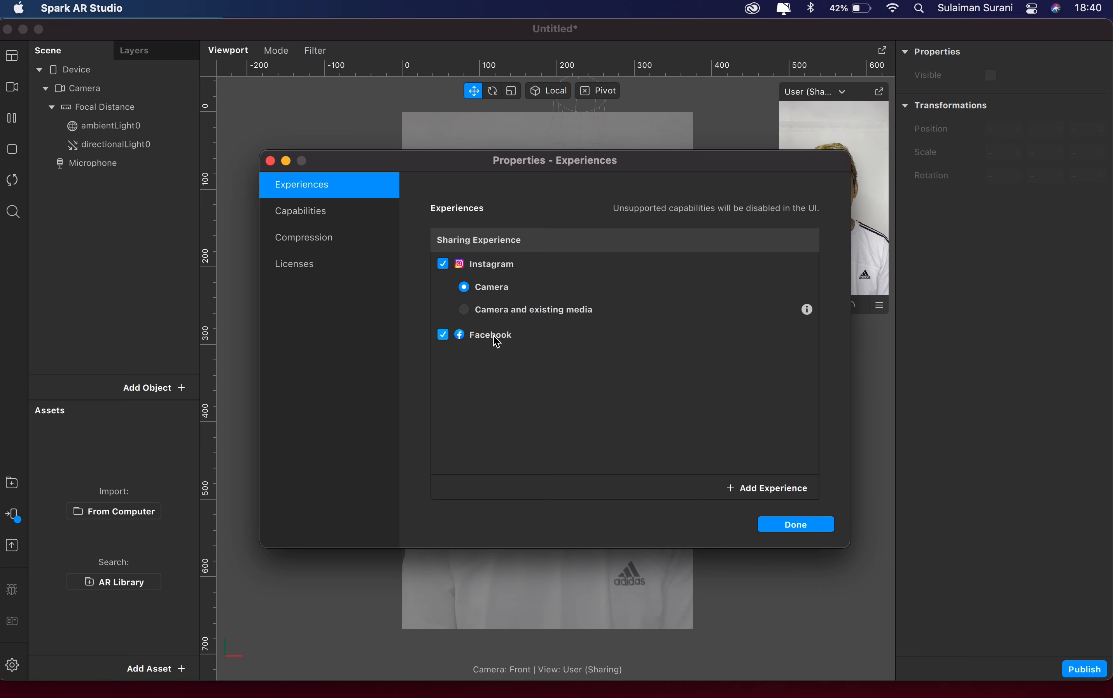
# Add the Face Tracking capability to the project's capabilities
pyautogui.click(315, 217)
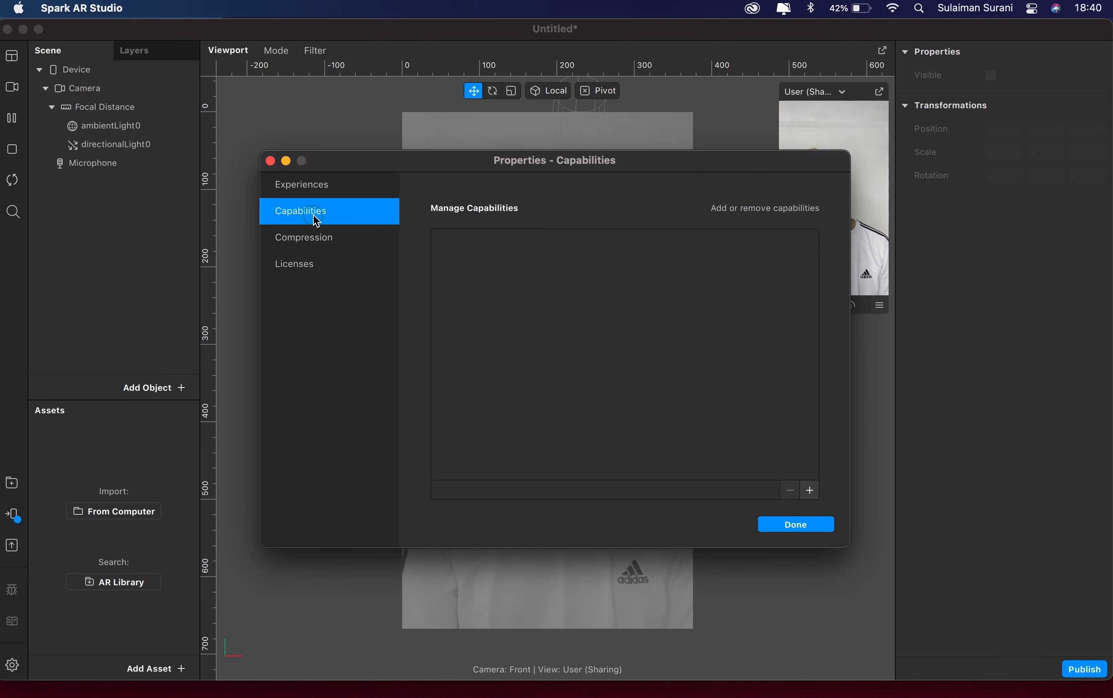
pyautogui.click(810, 491)
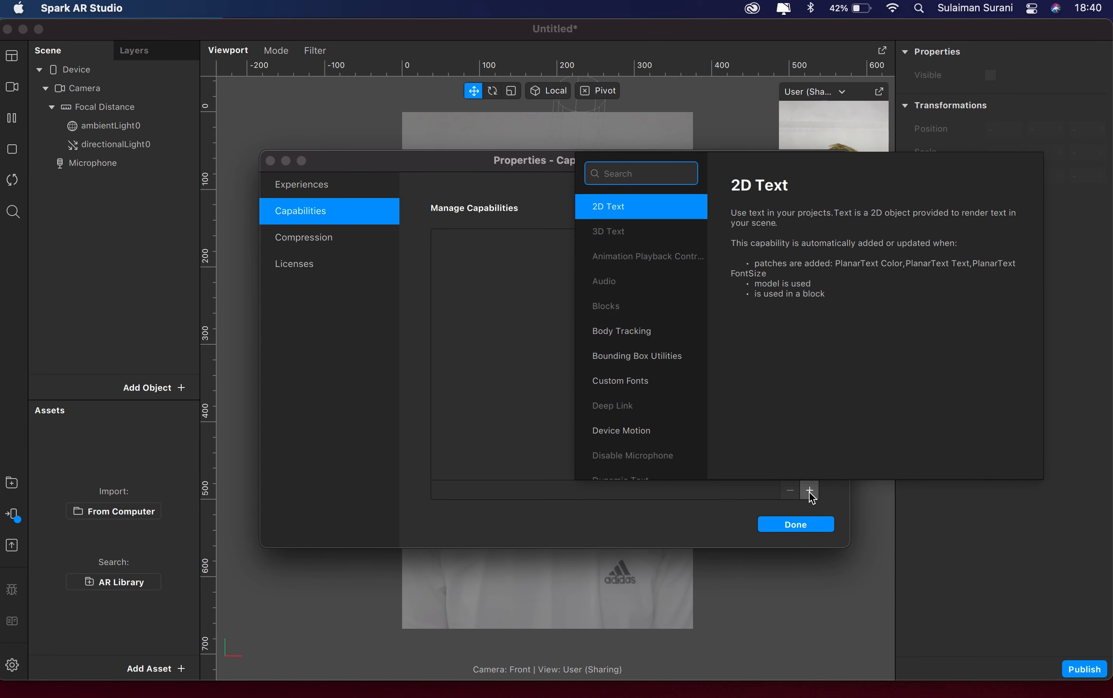
pyautogui.write('face tr')
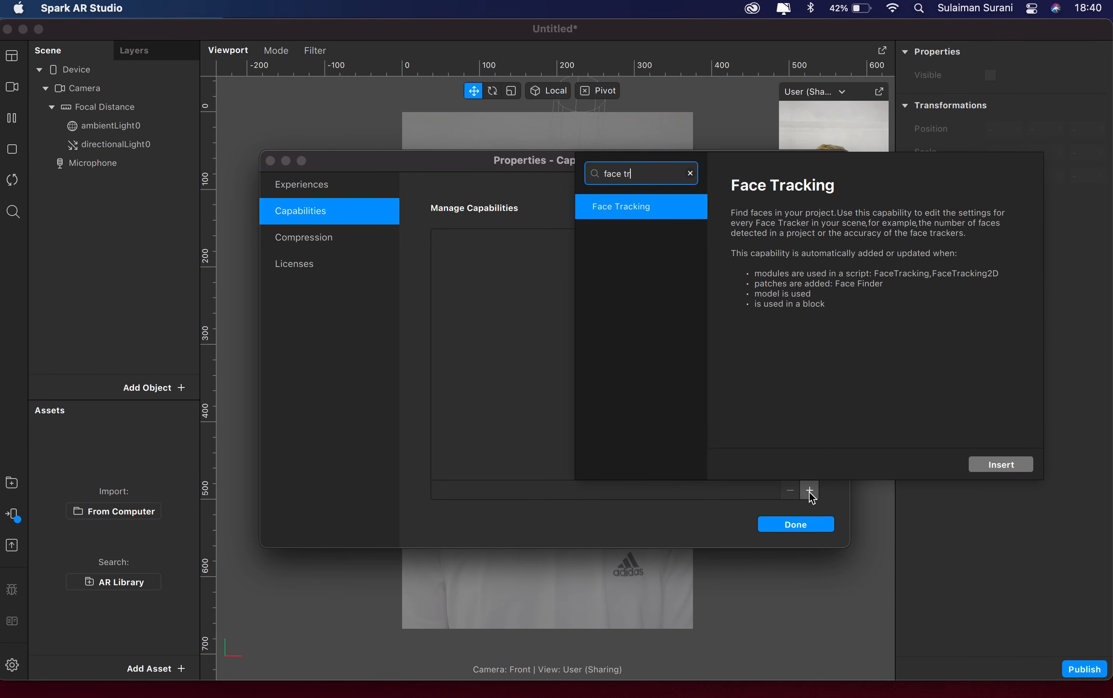
pyautogui.write('acker')
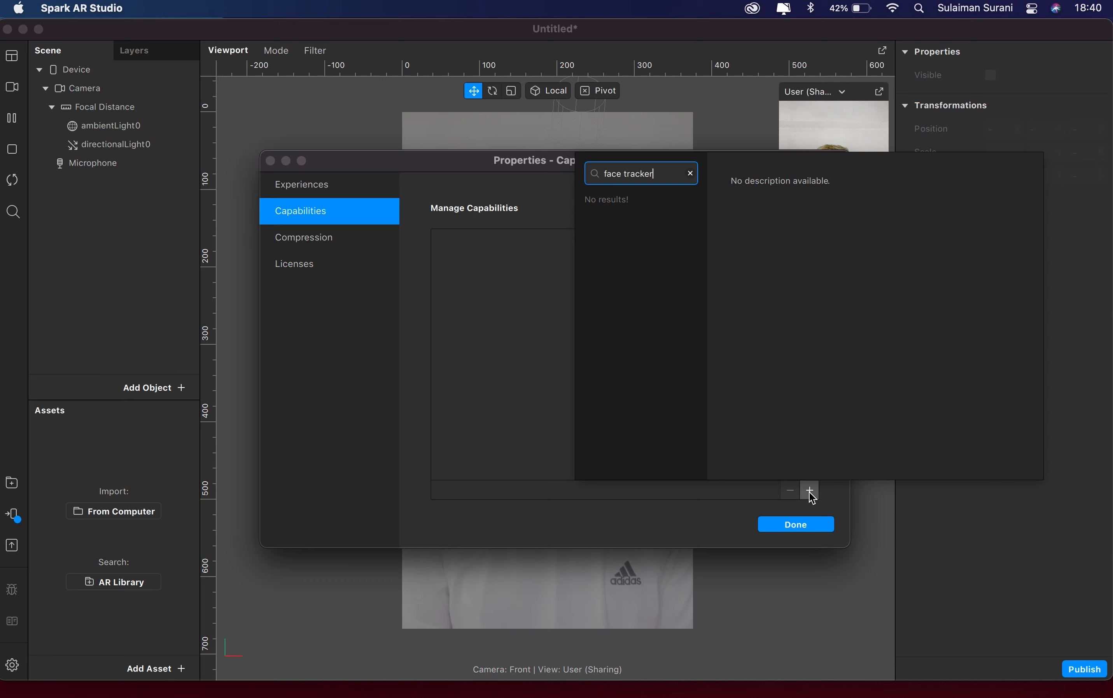
pyautogui.press('super+a')
pyautogui.press('BackSpace')
pyautogui.write('fac')
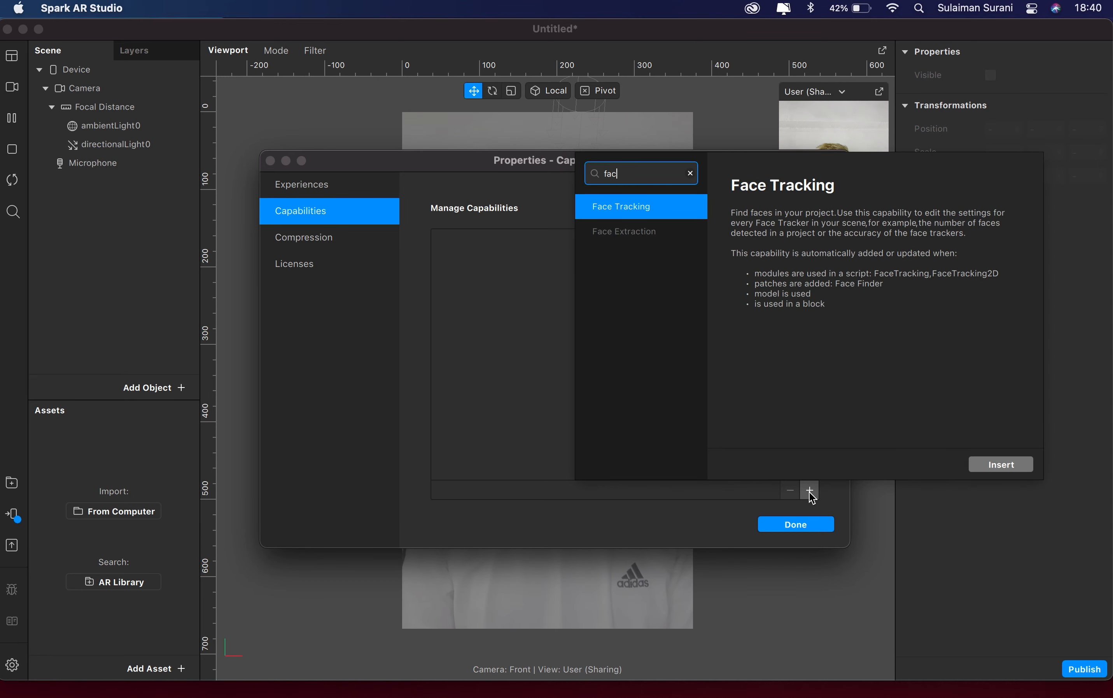
pyautogui.write('e traking')
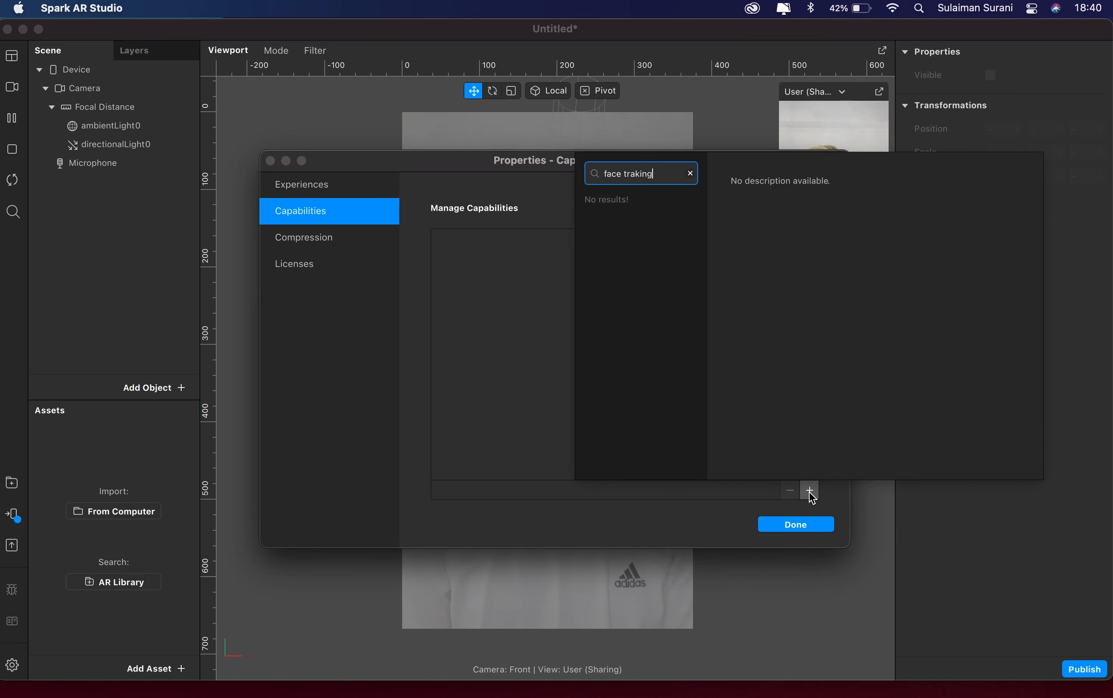
pyautogui.press('super+a')
pyautogui.press('BackSpace')
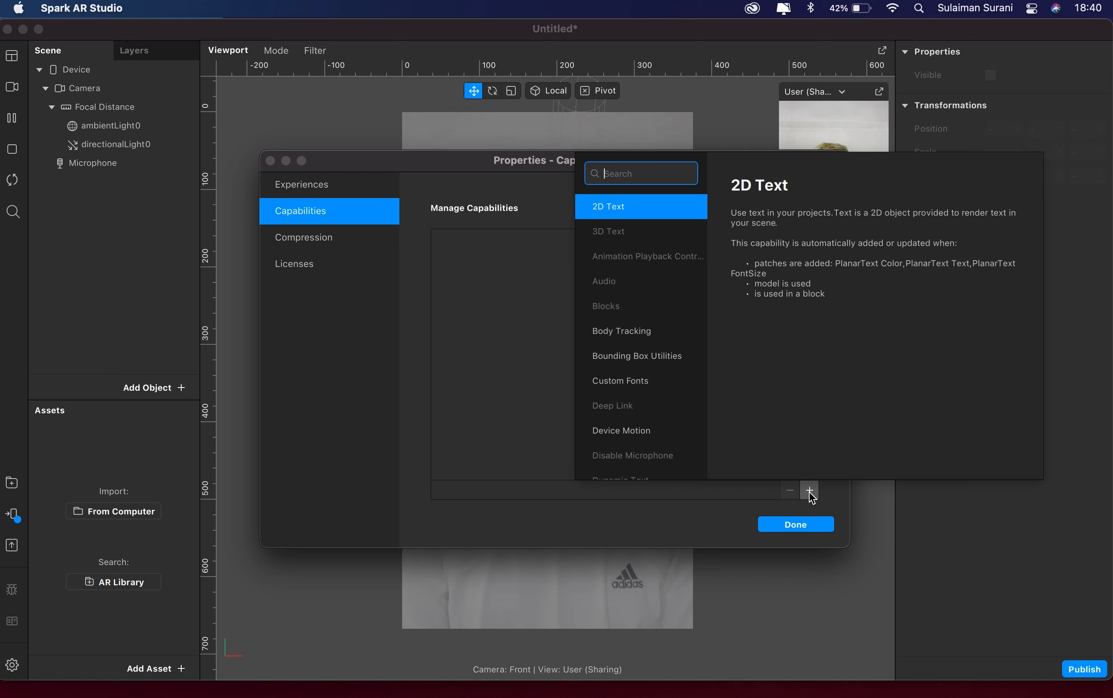
pyautogui.write('face')
pyautogui.press('super+a')
pyautogui.press('BackSpace')
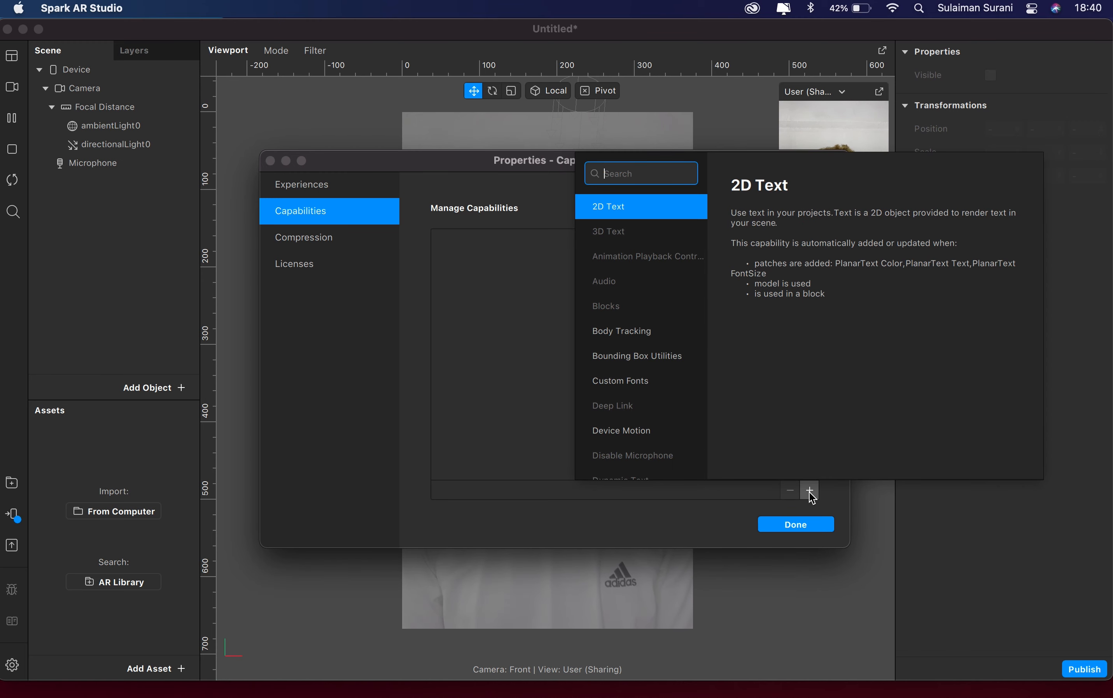
pyautogui.write('face')
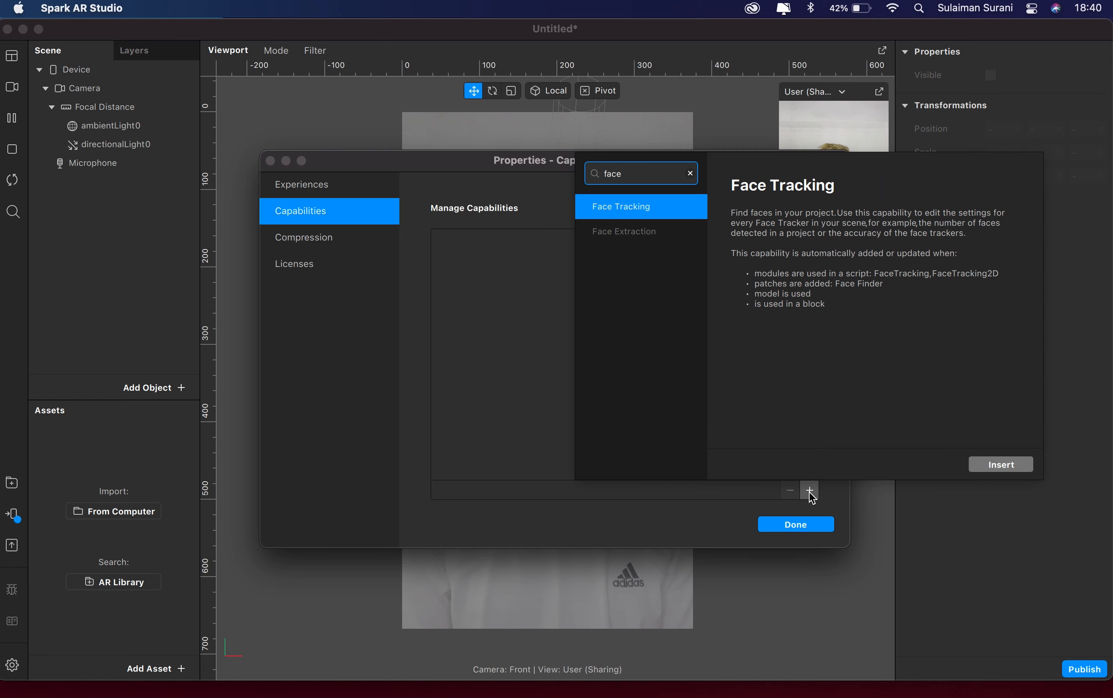
pyautogui.press('Return')
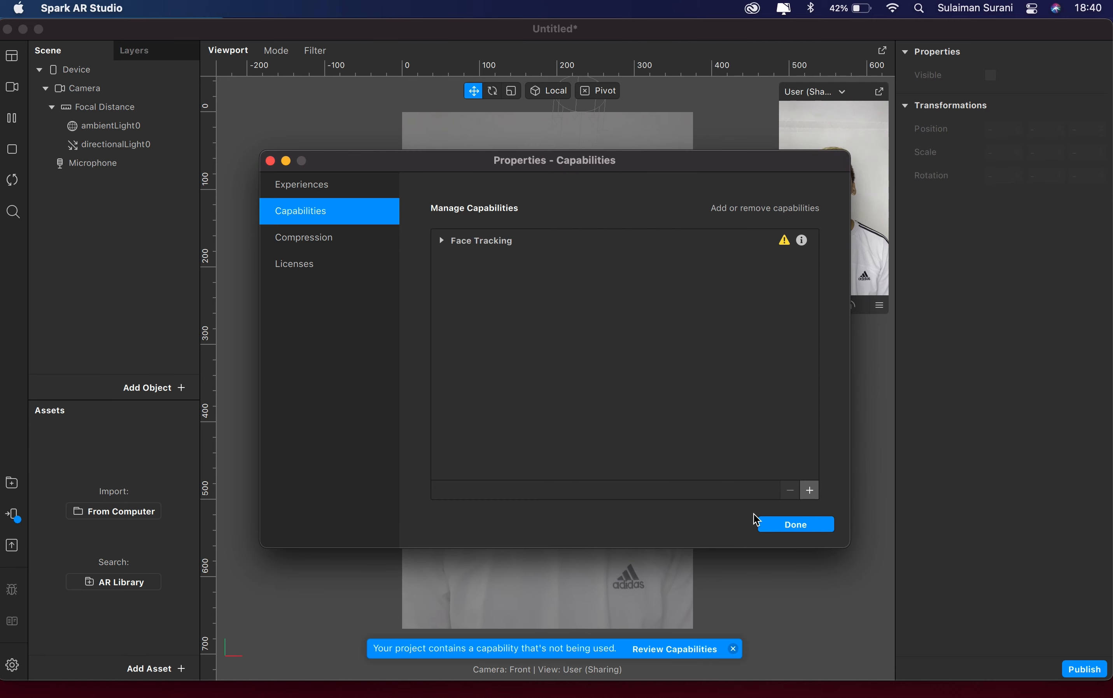
# Close the project properties and the unused-capability notice, and pause the preview simulation
pyautogui.click(443, 241)
pyautogui.click(787, 527)
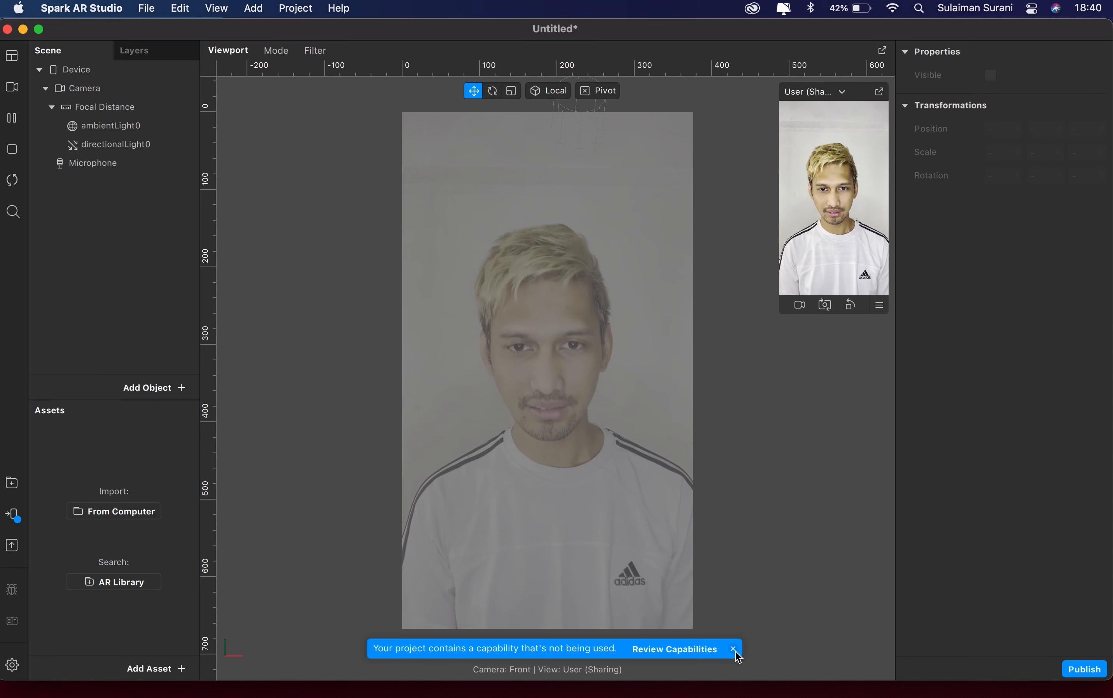
pyautogui.click(735, 649)
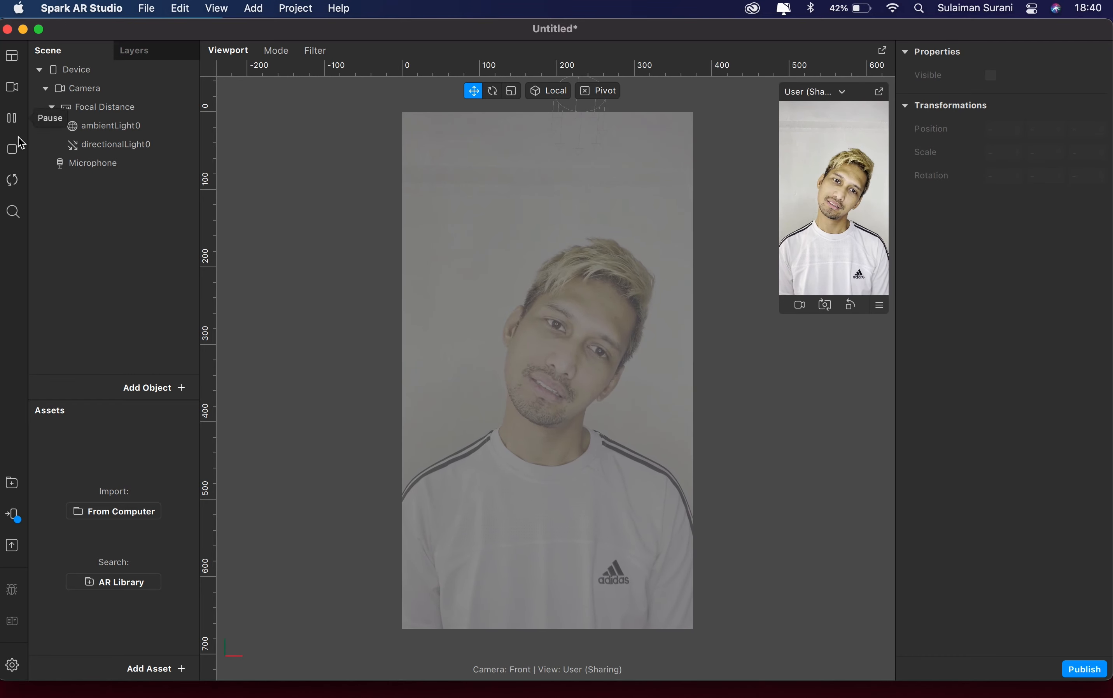
pyautogui.click(12, 118)
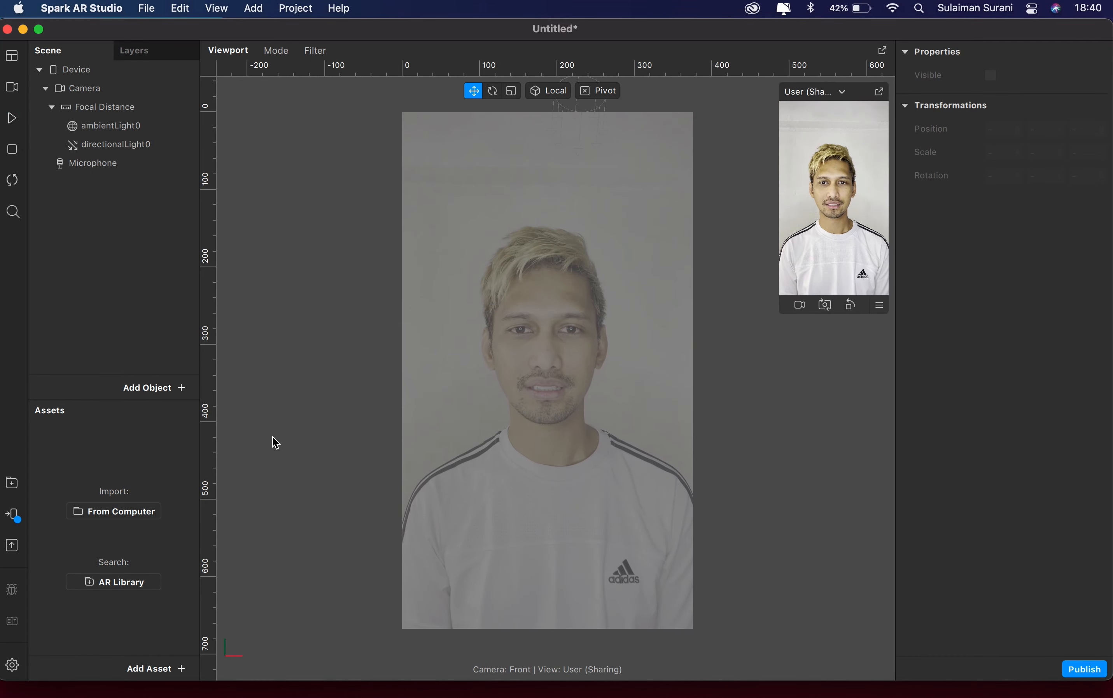
# Switch to Finder and examine Title.png and TimesUp.png in the Guess Who folder
pyautogui.click(273, 667)
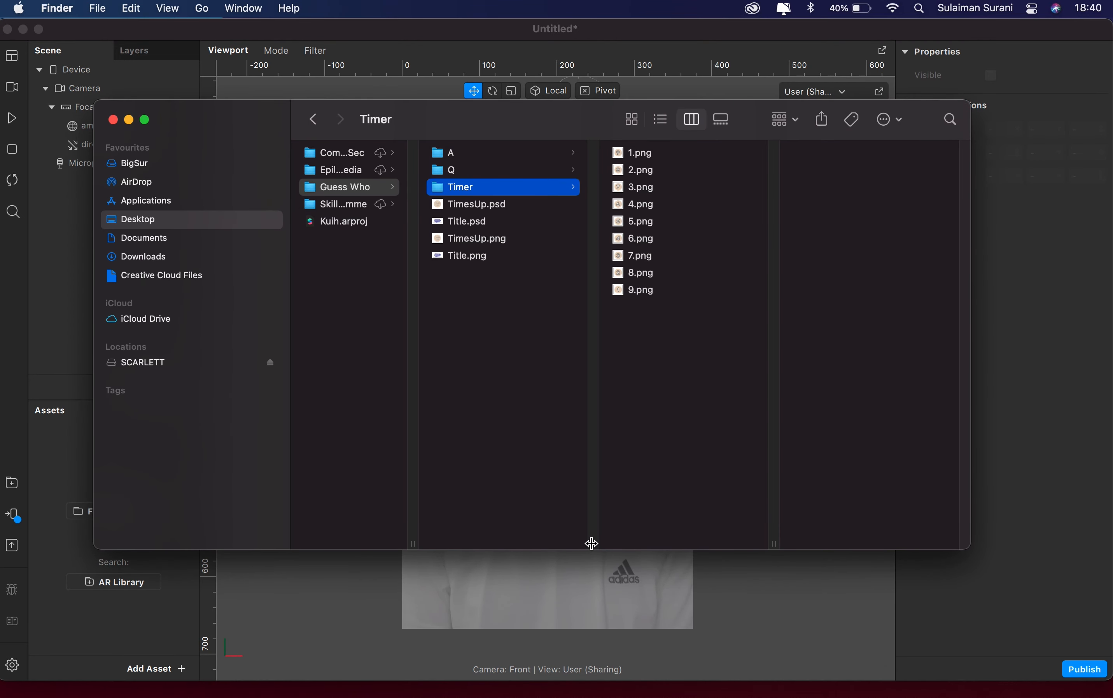
pyautogui.moveTo(592, 543); pyautogui.dragTo(608, 541)
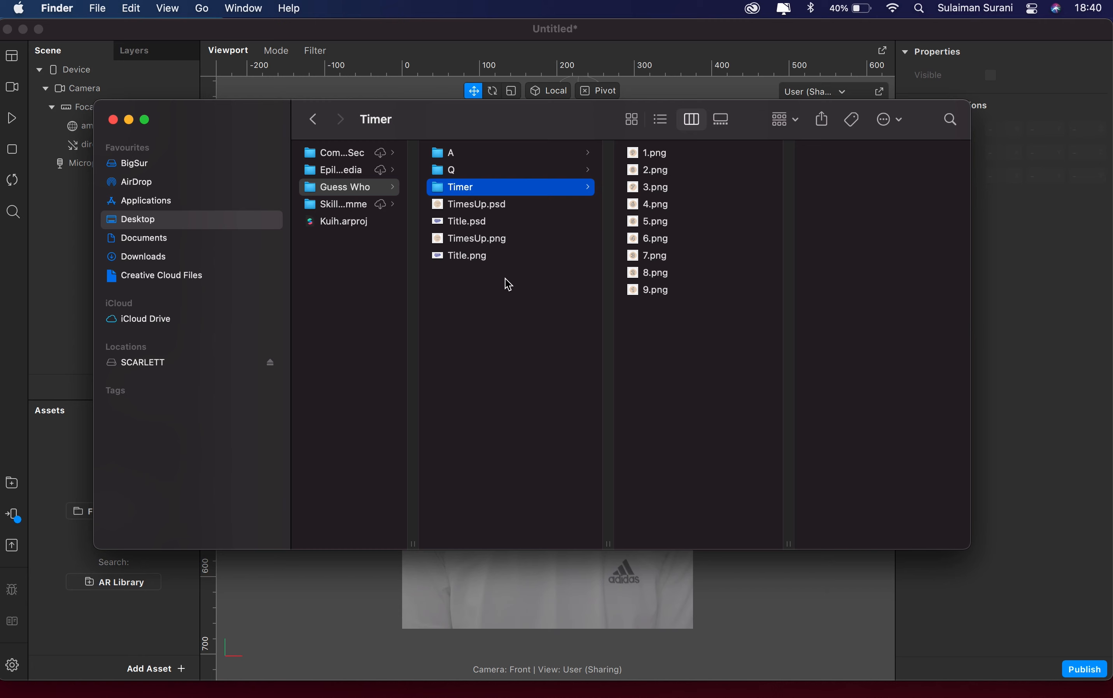
pyautogui.click(479, 256)
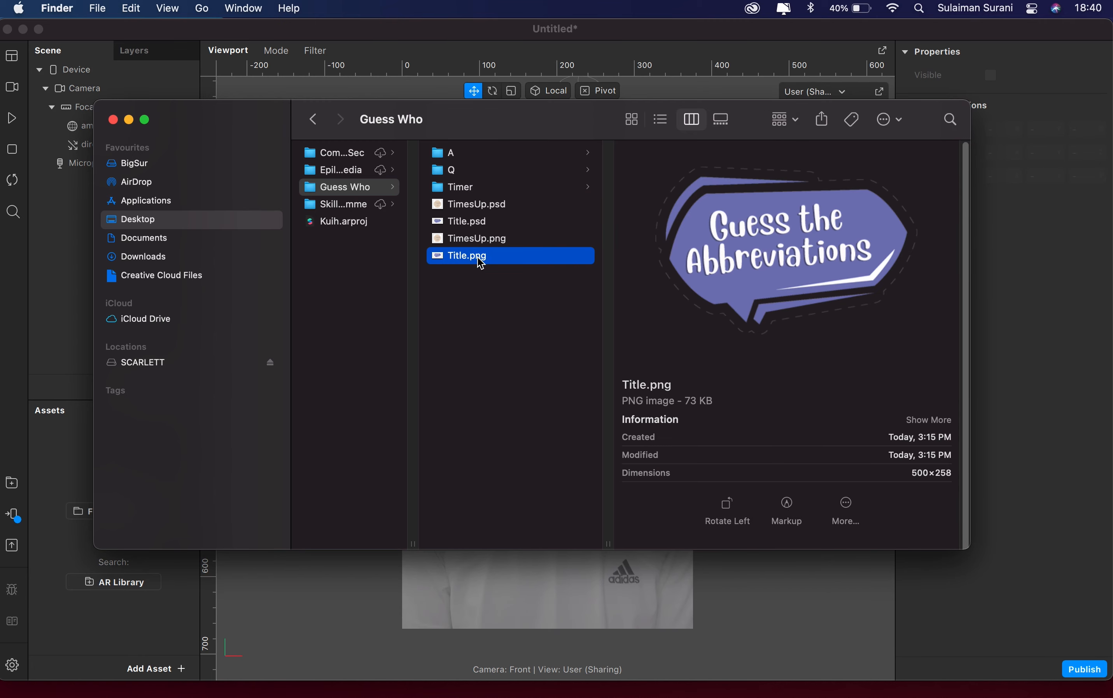
pyautogui.click(487, 239)
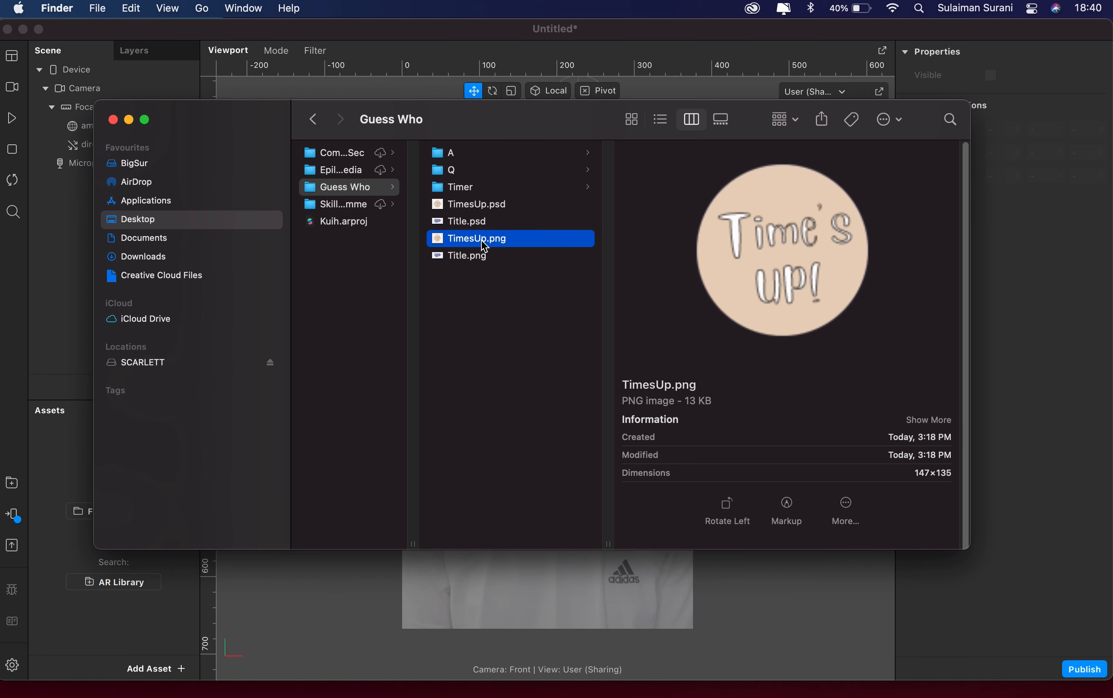
# Preview the countdown images in the Timer folder one by one, from 1.png to 6.png
pyautogui.click(487, 187)
pyautogui.press('Right')
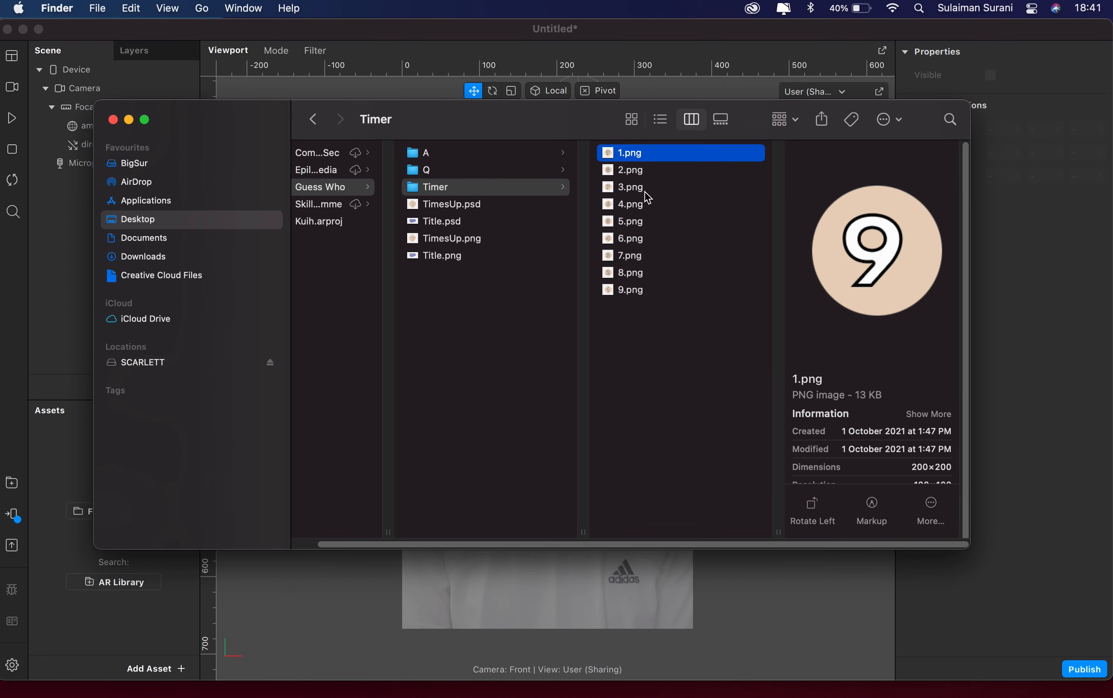
pyautogui.press('space')
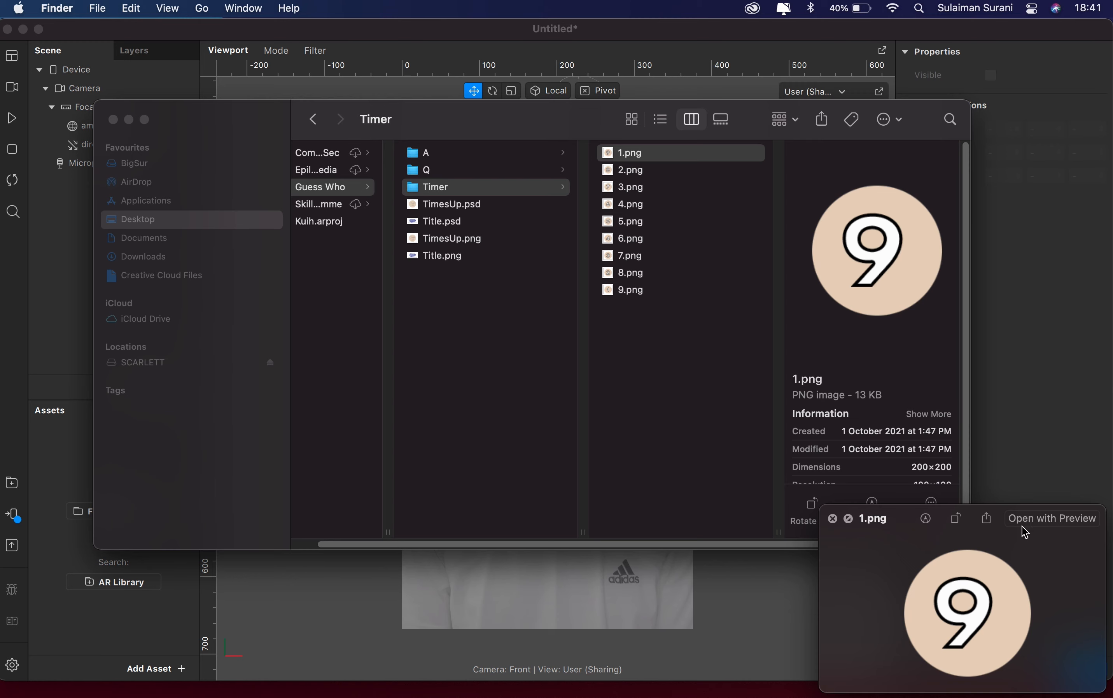
pyautogui.moveTo(1006, 533); pyautogui.dragTo(594, 271)
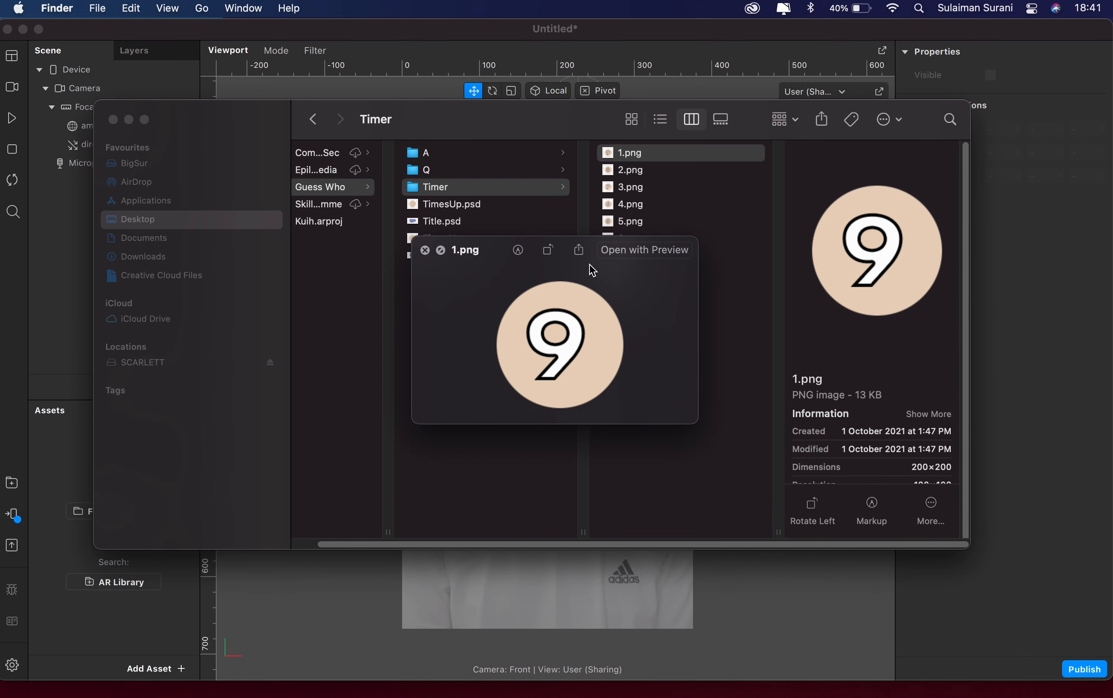
pyautogui.press('Down')
pyautogui.press('Down')
pyautogui.press('Down')
pyautogui.press('Down')
pyautogui.press('Down')
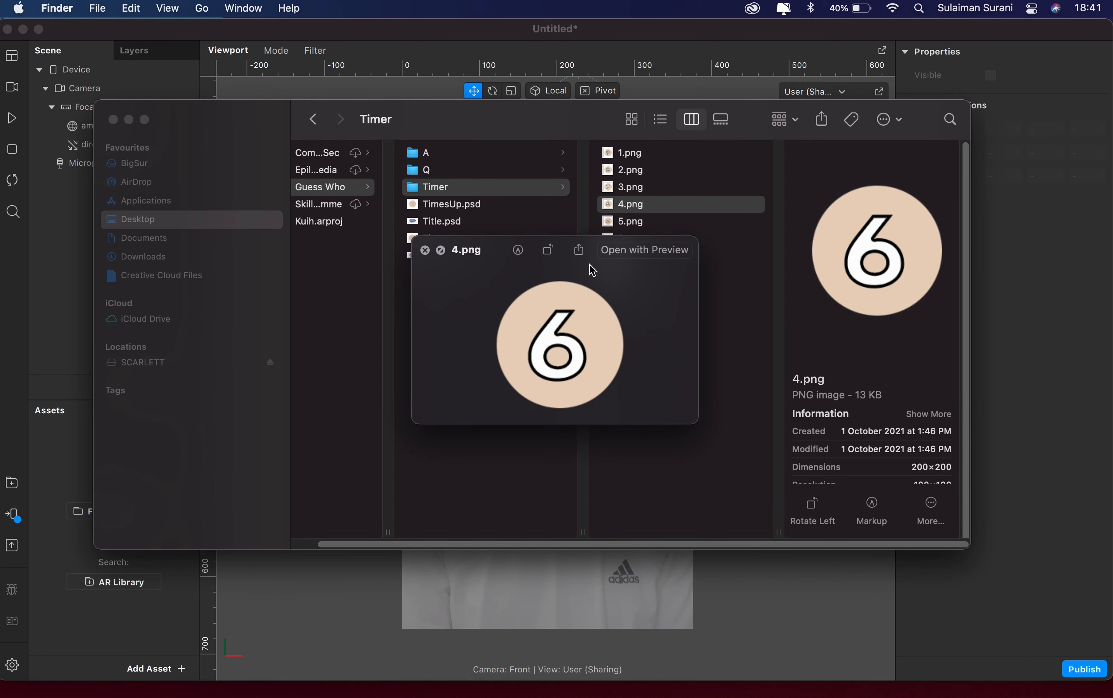
pyautogui.press('space')
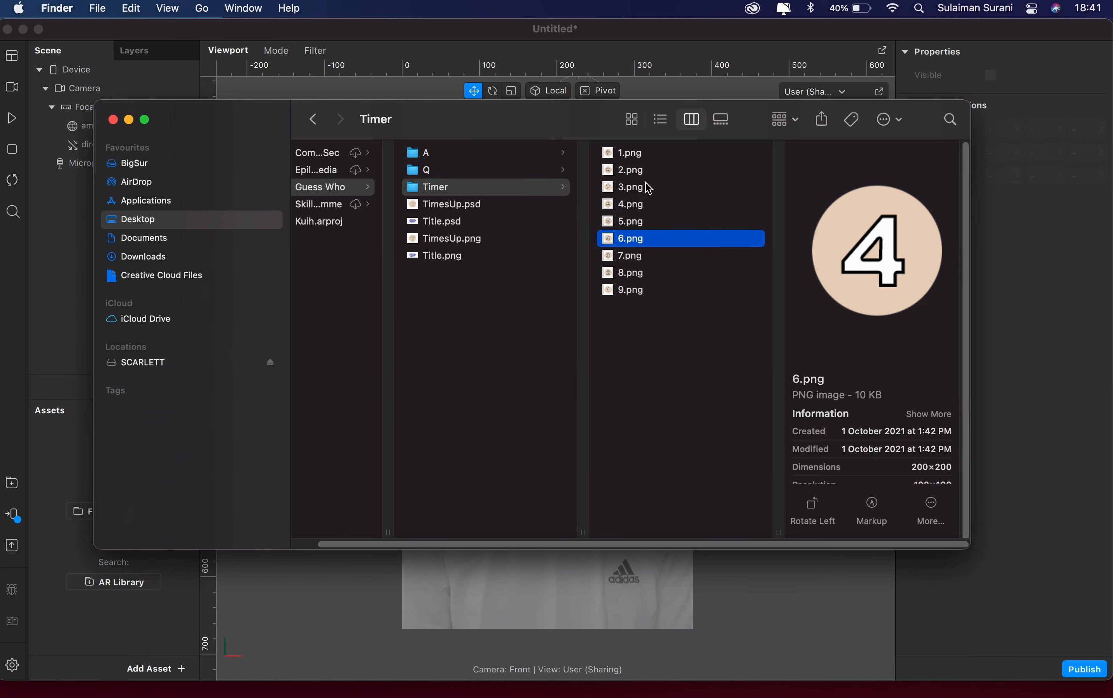
# Preview 1.png in the Timer folder again to check which number the countdown sequence starts with
pyautogui.click(635, 157)
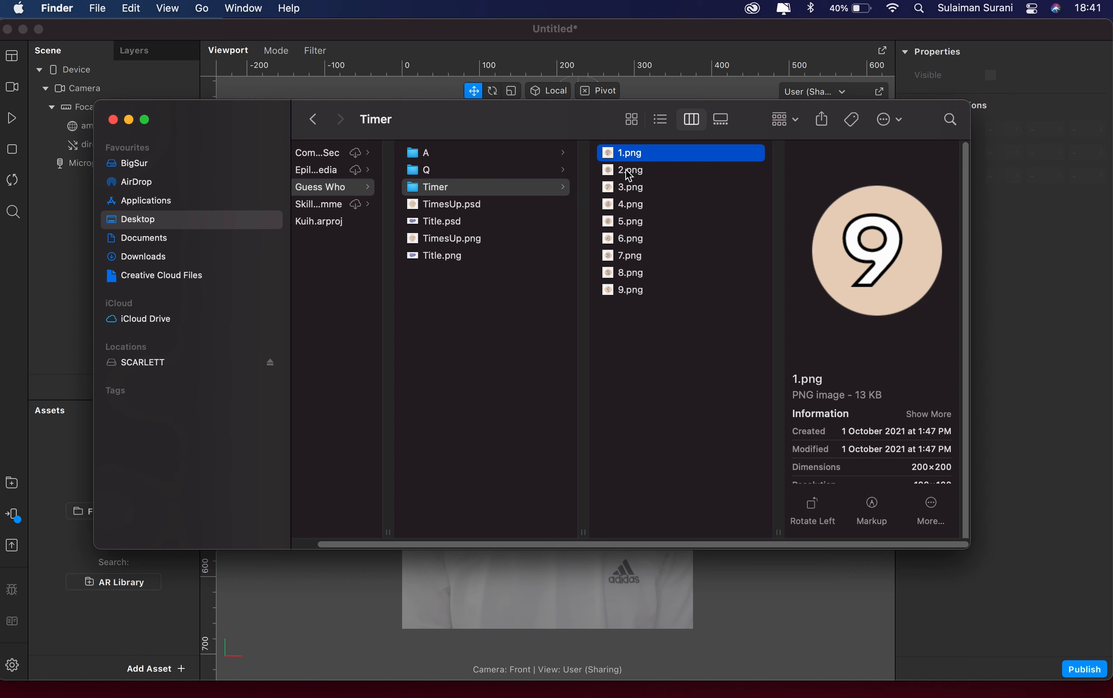
pyautogui.press('space')
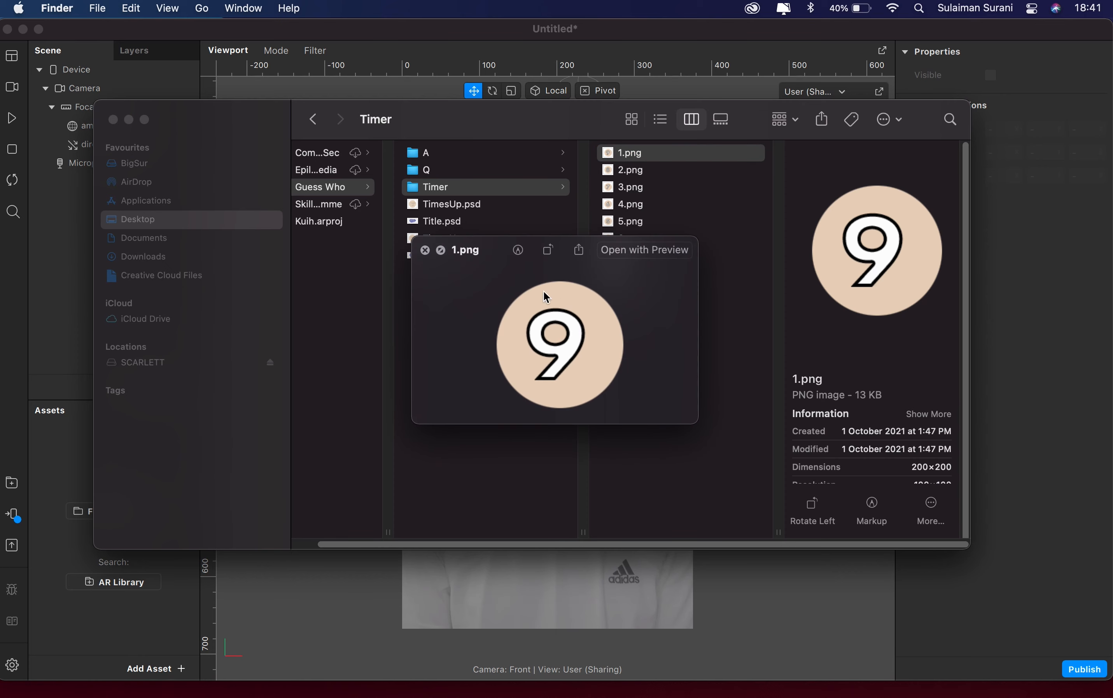
pyautogui.press('space')
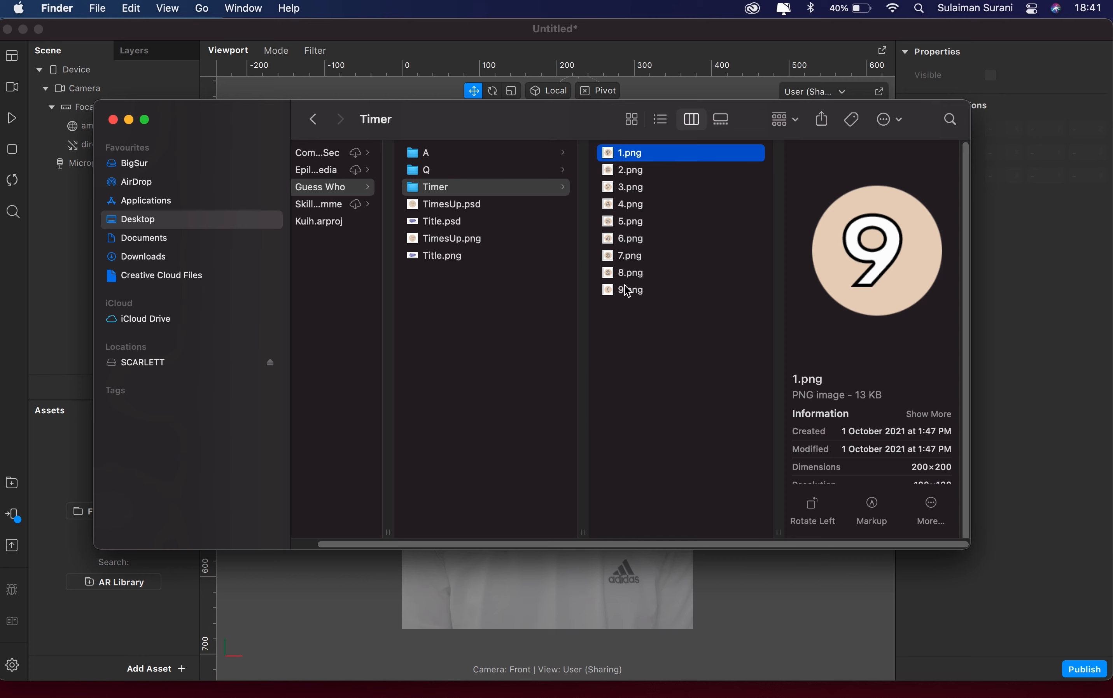
pyautogui.press('space')
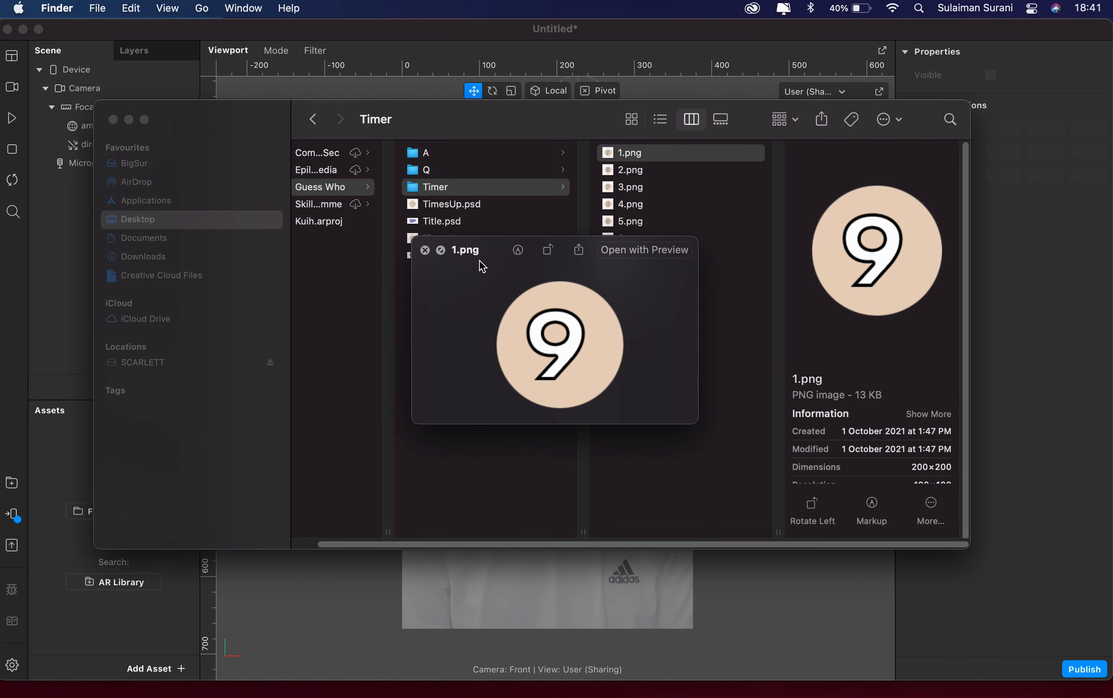
pyautogui.moveTo(479, 260); pyautogui.dragTo(463, 275)
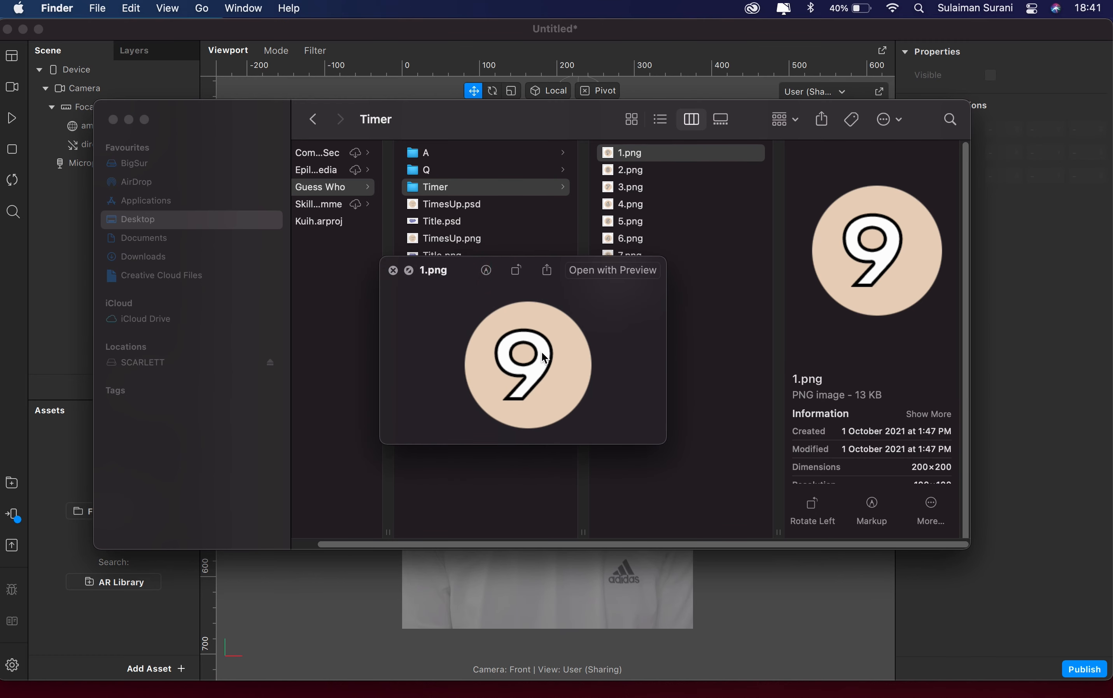
# Preview the countdown images in the Timer folder again, going through 1.png to 4.png
pyautogui.press('Down')
pyautogui.press('Down')
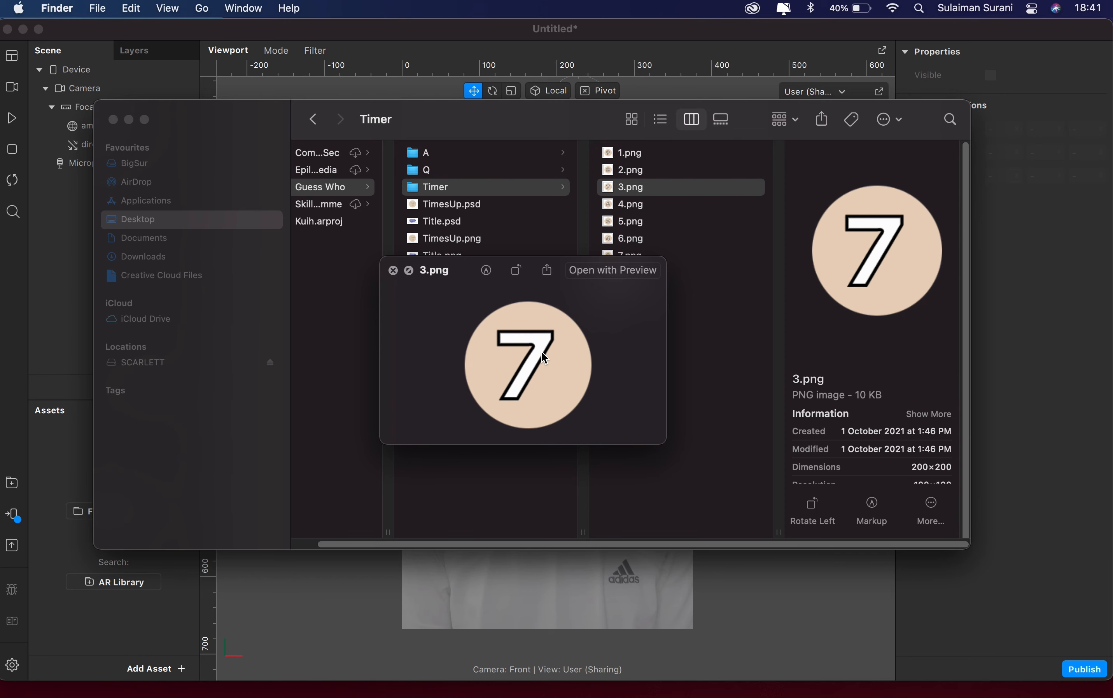
pyautogui.press('Down')
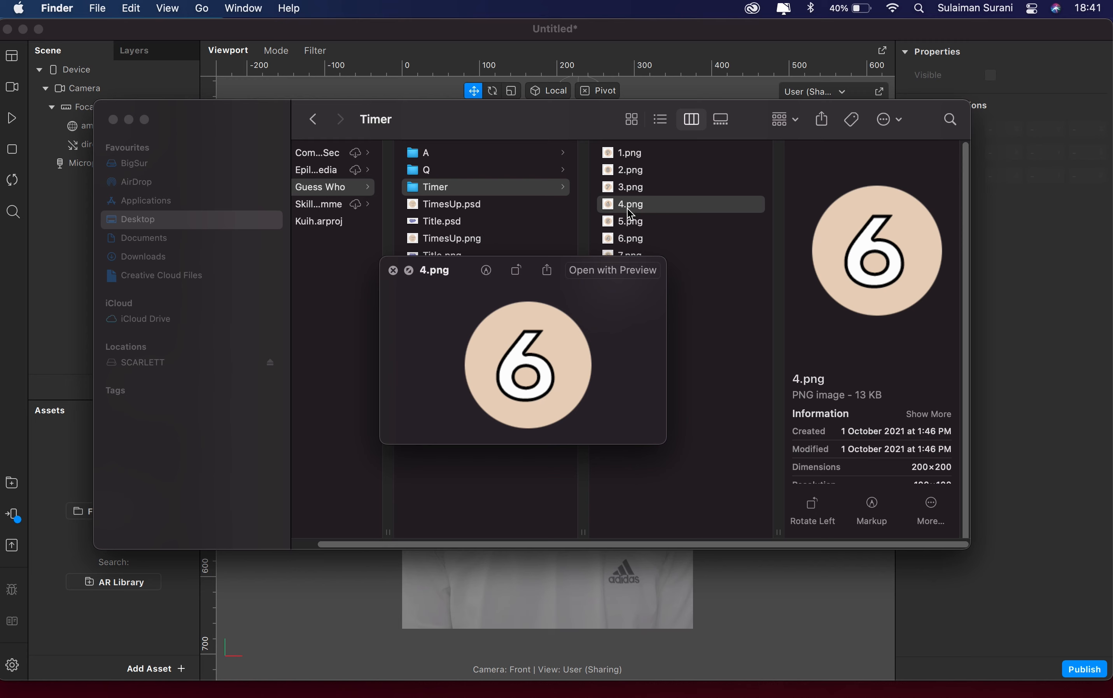
pyautogui.click(634, 170)
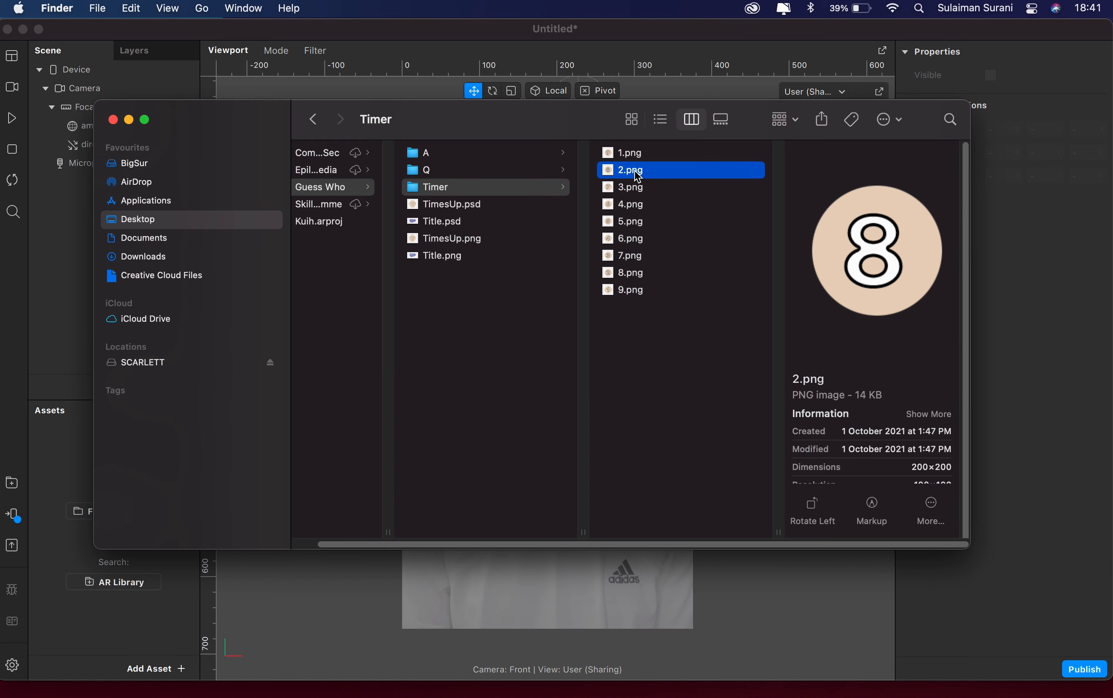
pyautogui.press('Up')
pyautogui.press('space')
pyautogui.press('Down')
pyautogui.press('Down')
pyautogui.press('Down')
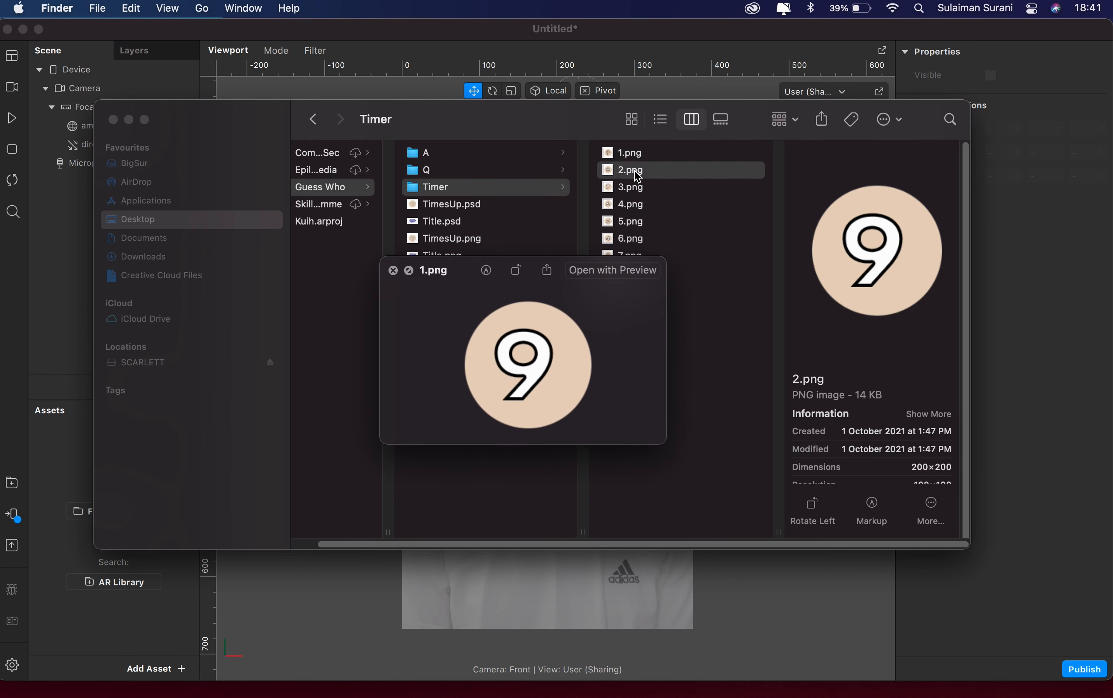
pyautogui.press('space')
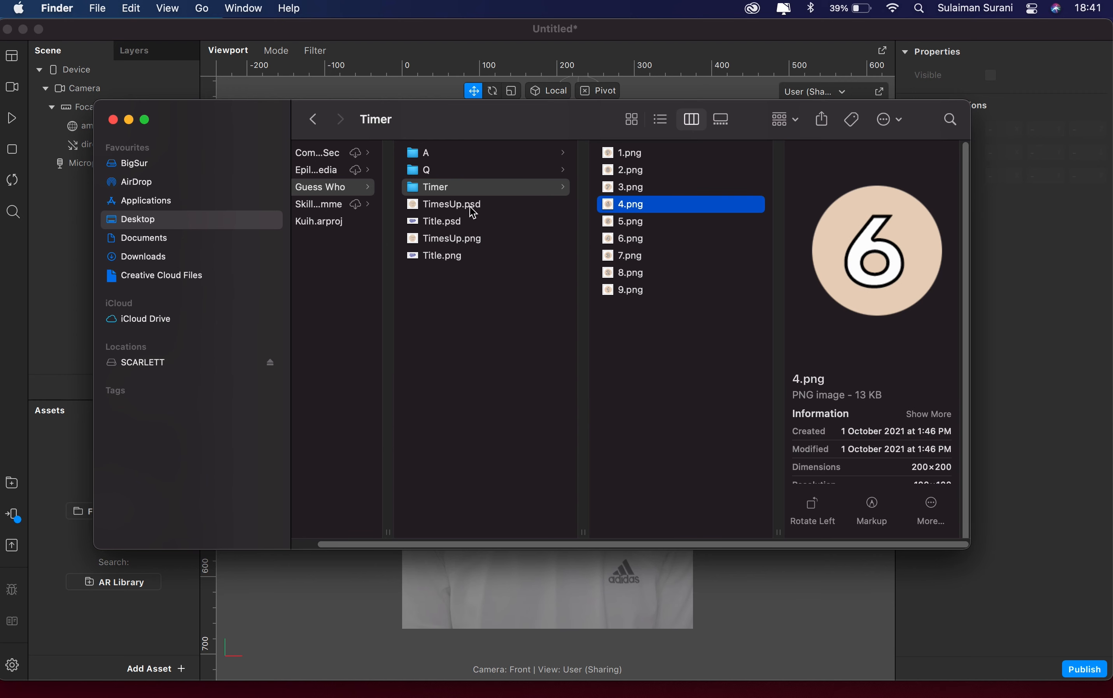
# Preview the abbreviation question images in the Q folder, starting with 1.png and 2.png
pyautogui.click(436, 173)
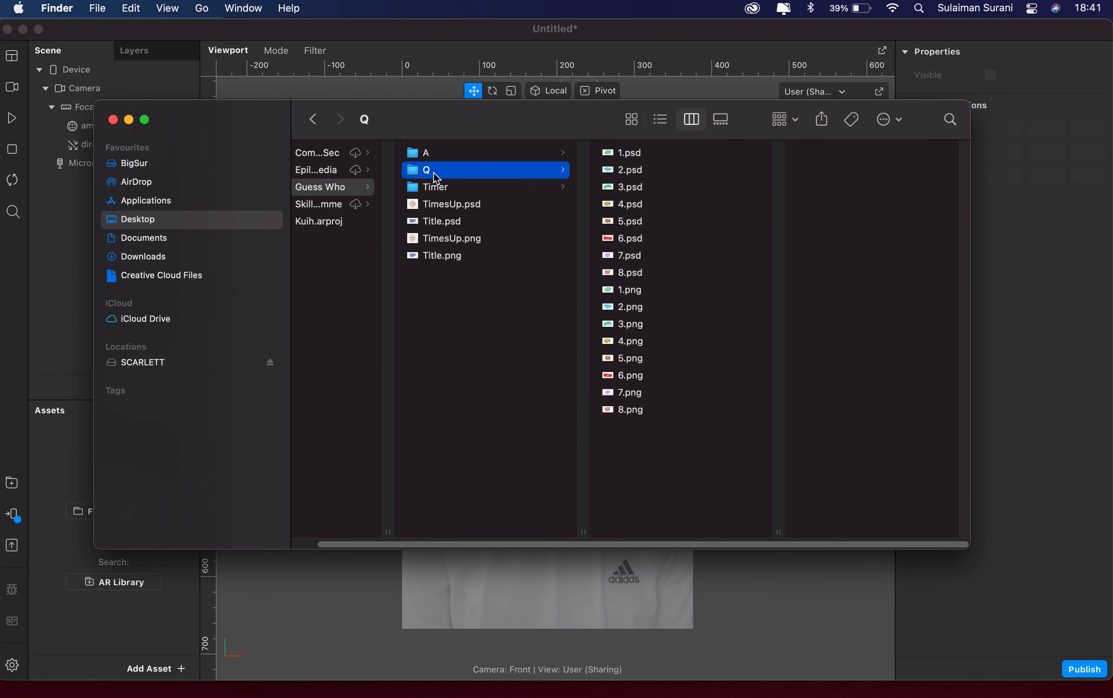
pyautogui.click(639, 295)
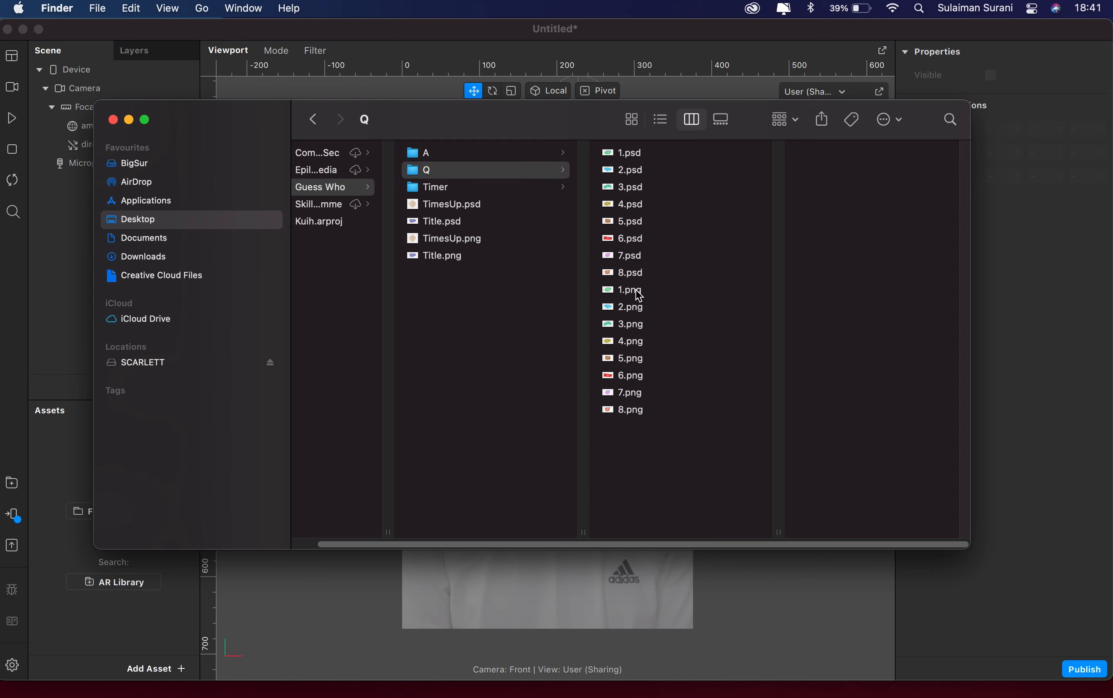
pyautogui.press('space')
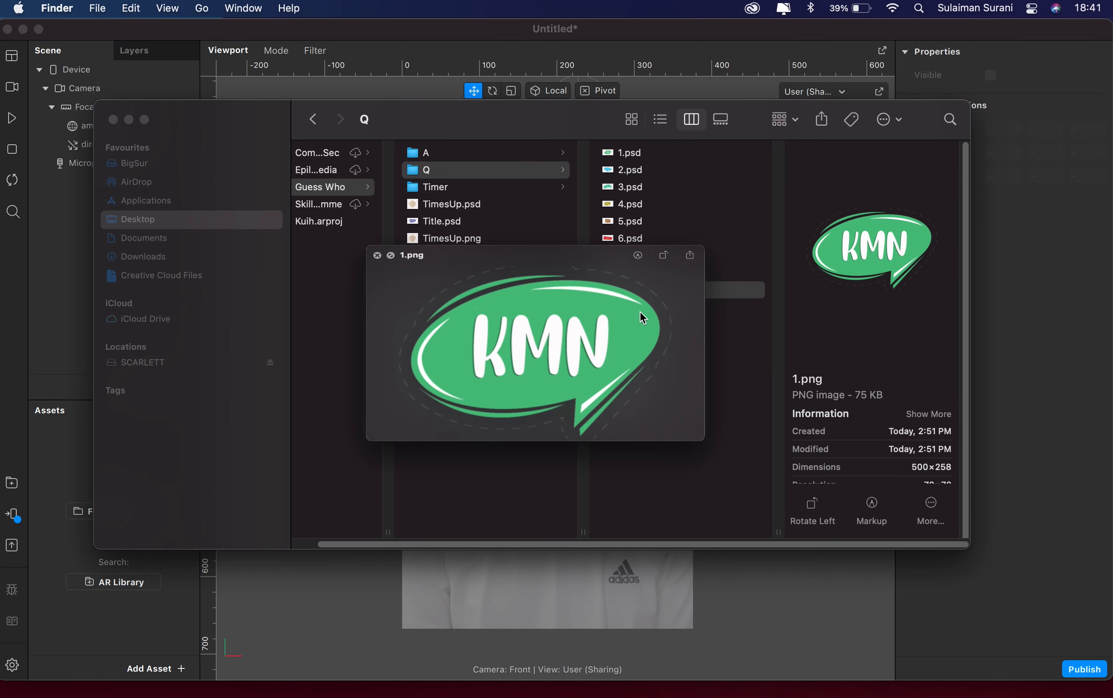
pyautogui.press('Down')
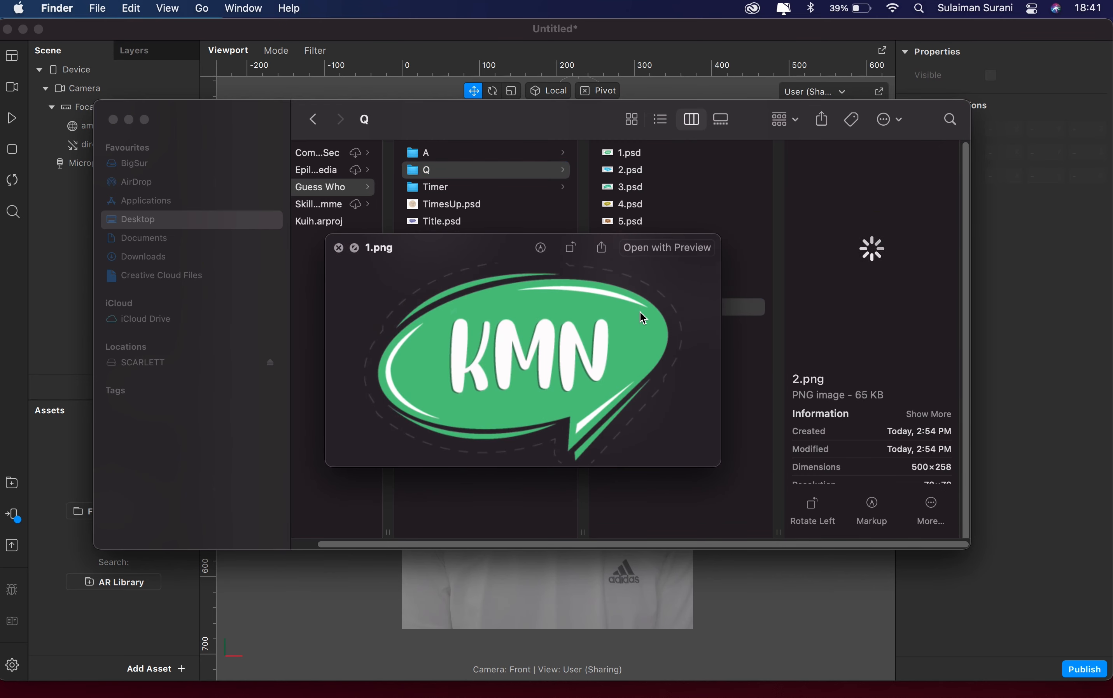
pyautogui.press('Down')
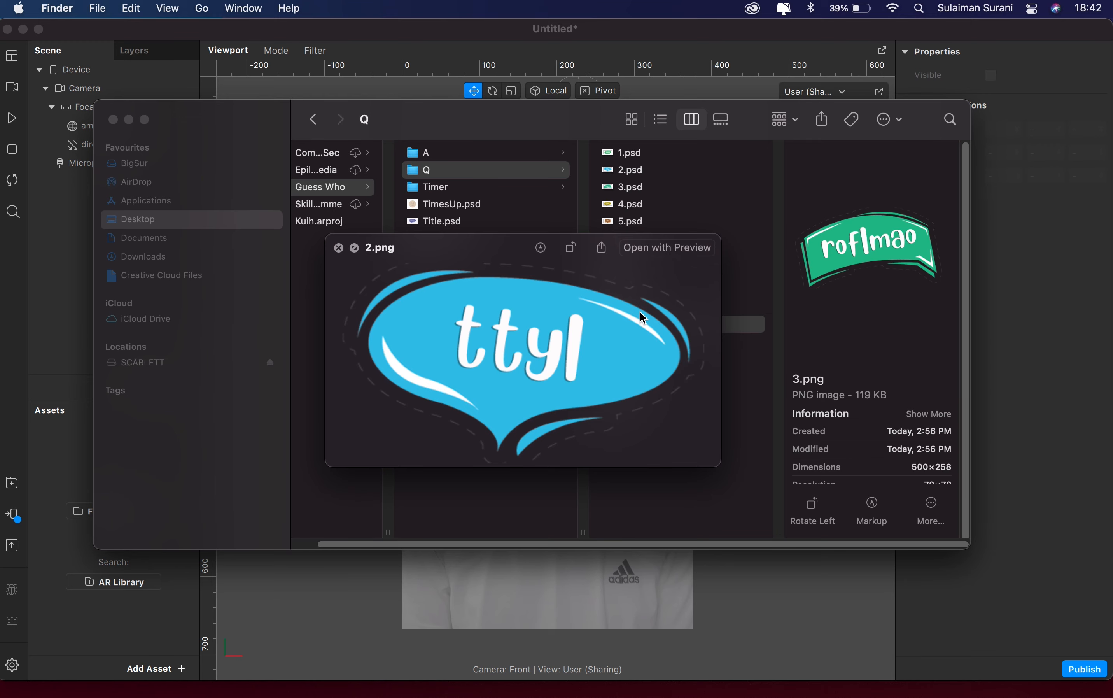
pyautogui.press('Up')
pyautogui.press('space')
# Preview the matching answer images 1.png and 2.png in the A folder
pyautogui.click(629, 289)
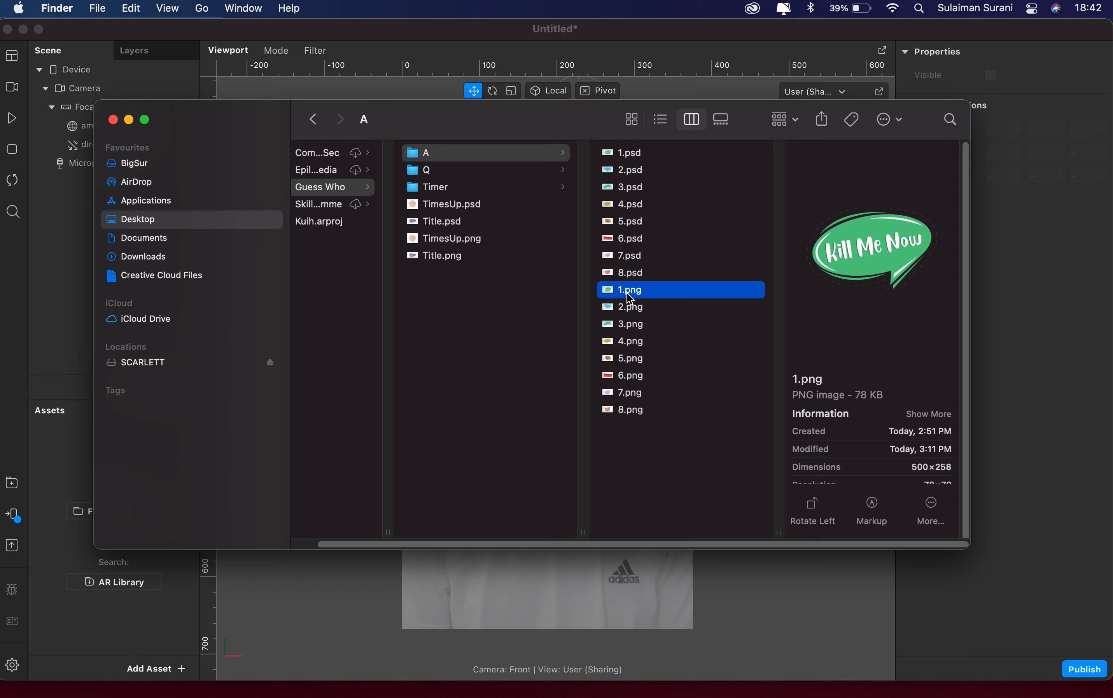
pyautogui.press('space')
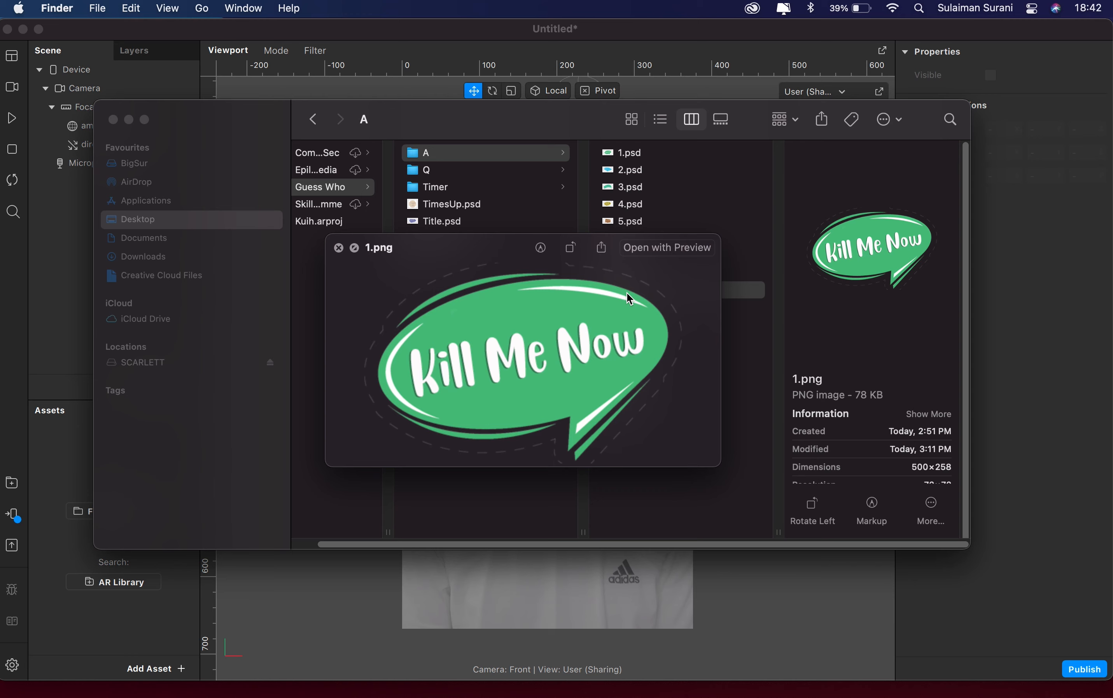
pyautogui.press('Down')
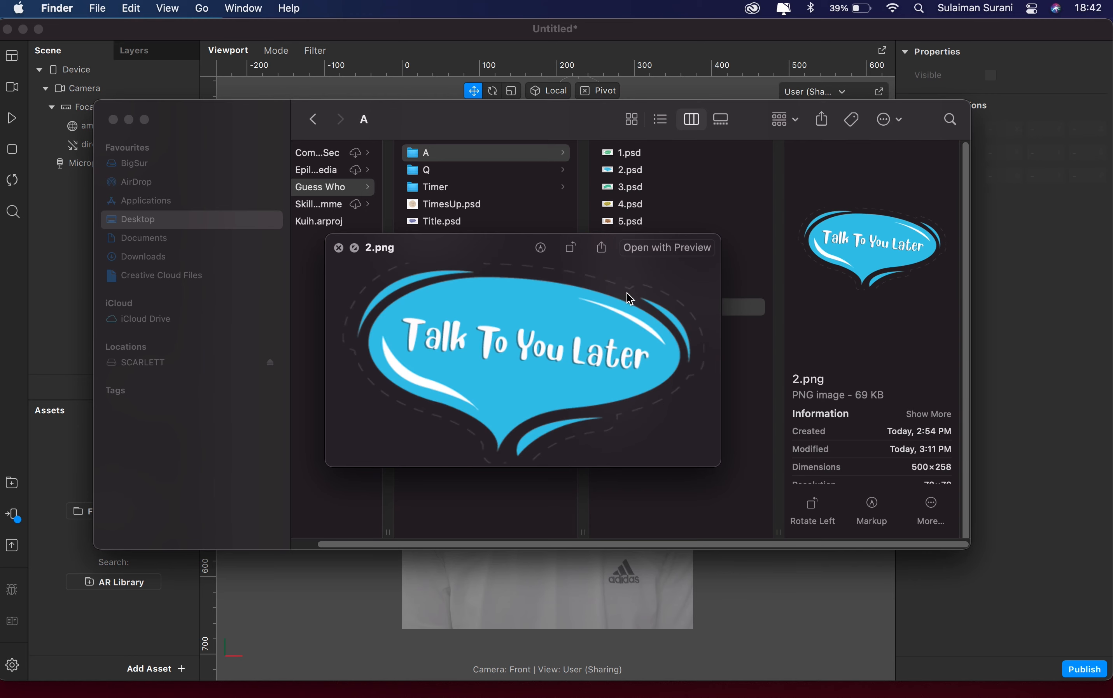
pyautogui.press('space')
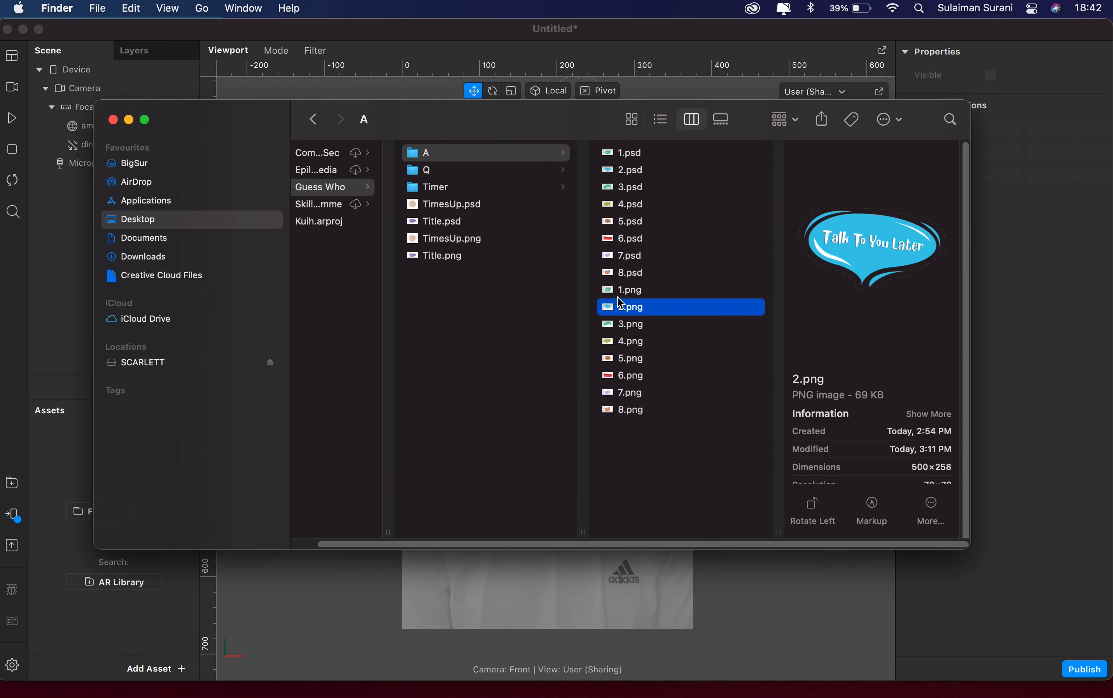
# Compare the contents of the Q, A and Timer folders
pyautogui.click(465, 172)
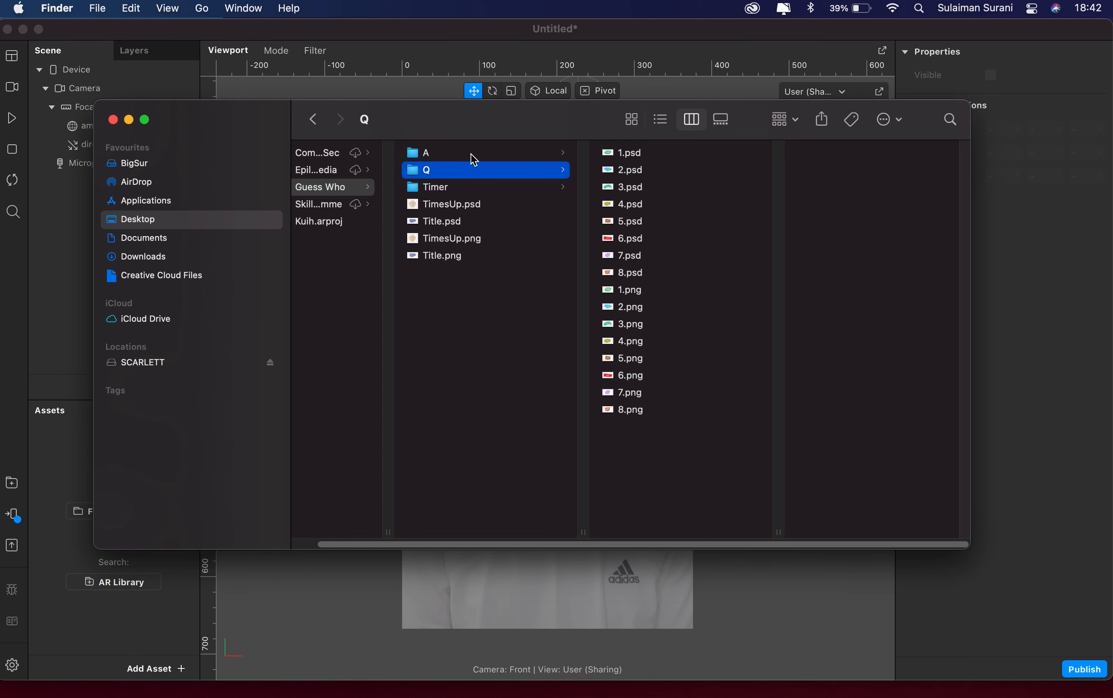
pyautogui.click(476, 155)
pyautogui.click(469, 171)
pyautogui.click(451, 187)
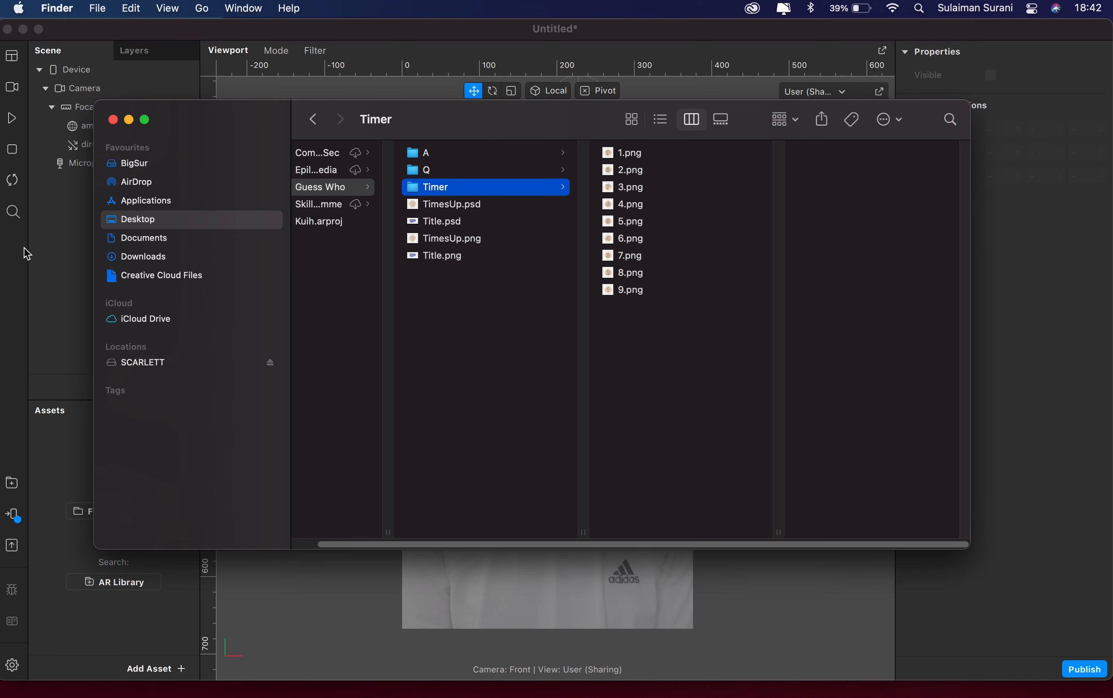
# Switch to Spark AR Studio and import Title.png and TimesUp.png from the Guess Who folder as assets
pyautogui.click(55, 257)
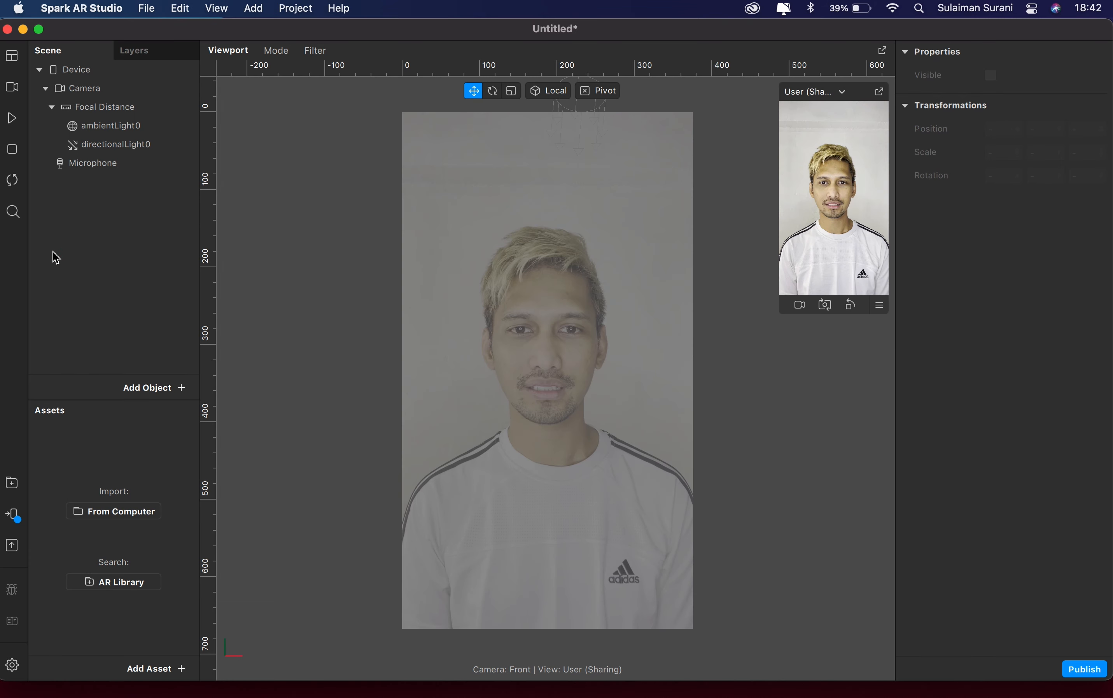
pyautogui.click(151, 668)
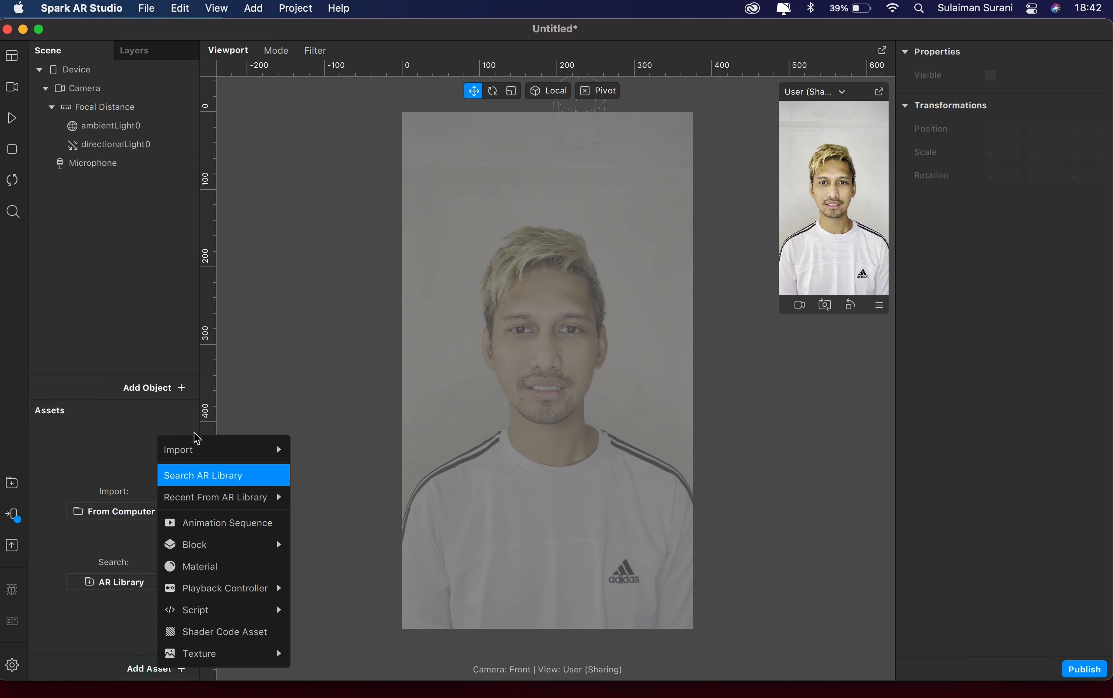
pyautogui.moveTo(217, 450)
pyautogui.click(333, 450)
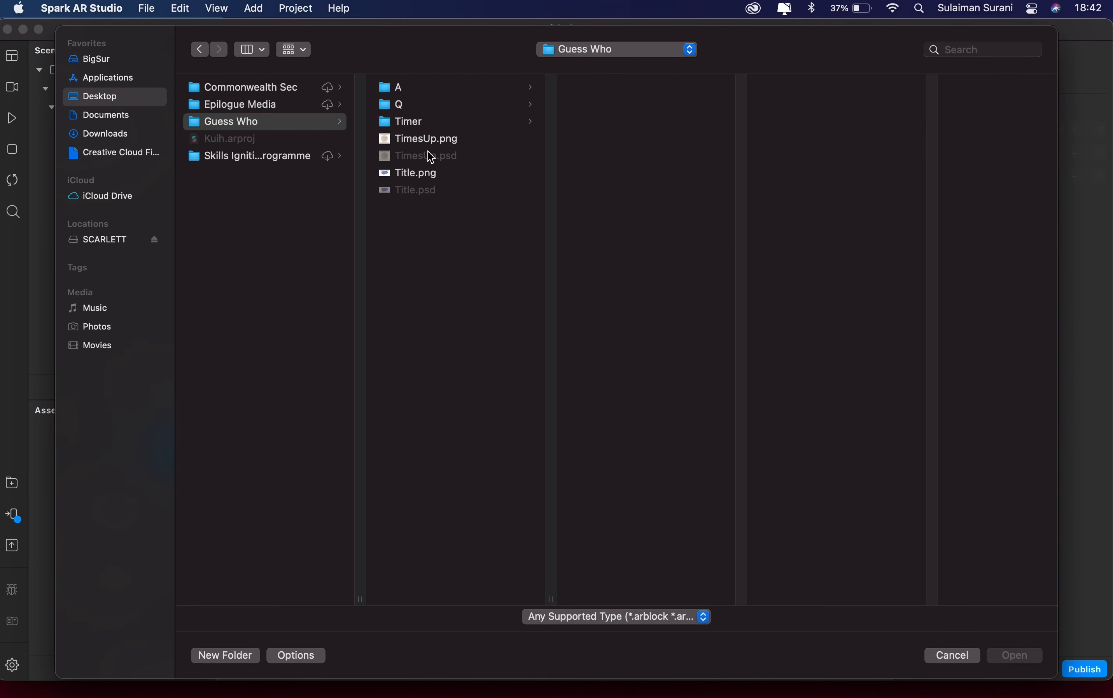
pyautogui.click(430, 171)
pyautogui.keyDown('super'); pyautogui.click(431, 138); pyautogui.keyUp('super')
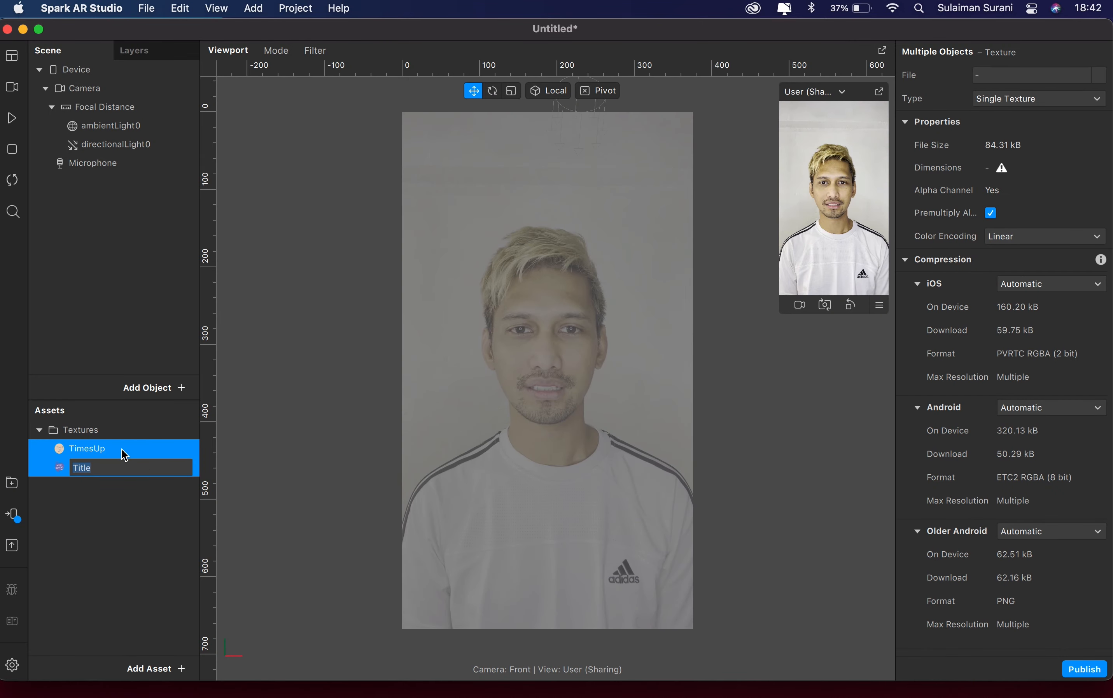
# Set the compression of the TimesUp and Title textures to None for iOS, Android and Older Android
pyautogui.click(1048, 285)
pyautogui.click(1033, 318)
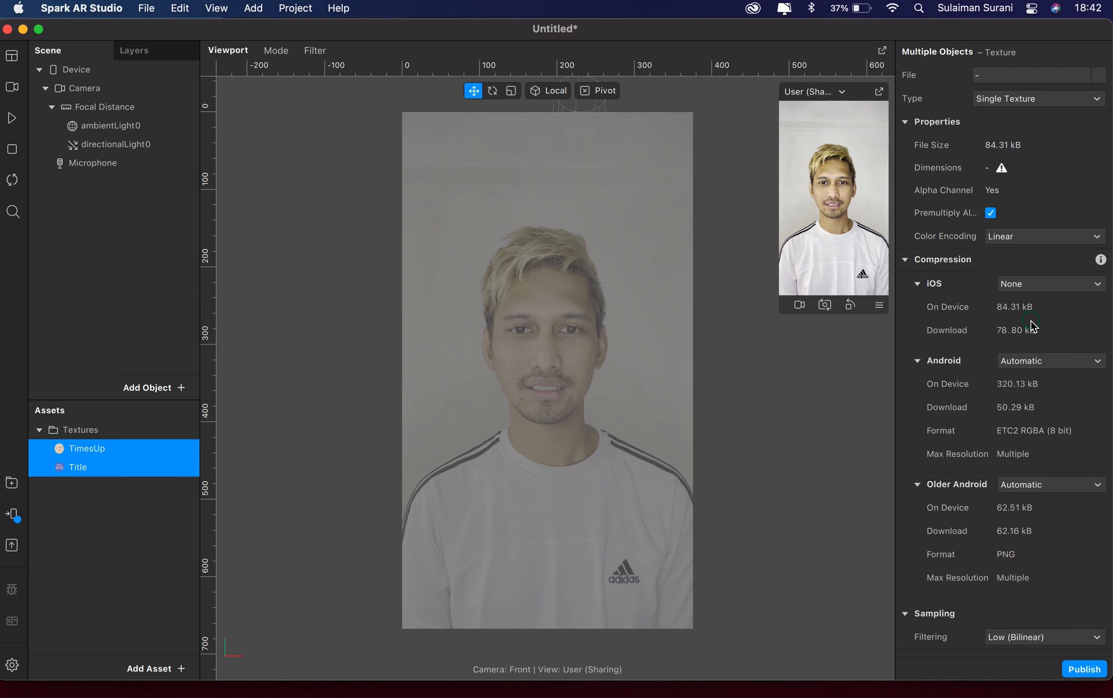
pyautogui.click(1025, 360)
pyautogui.click(1033, 396)
pyautogui.click(1045, 436)
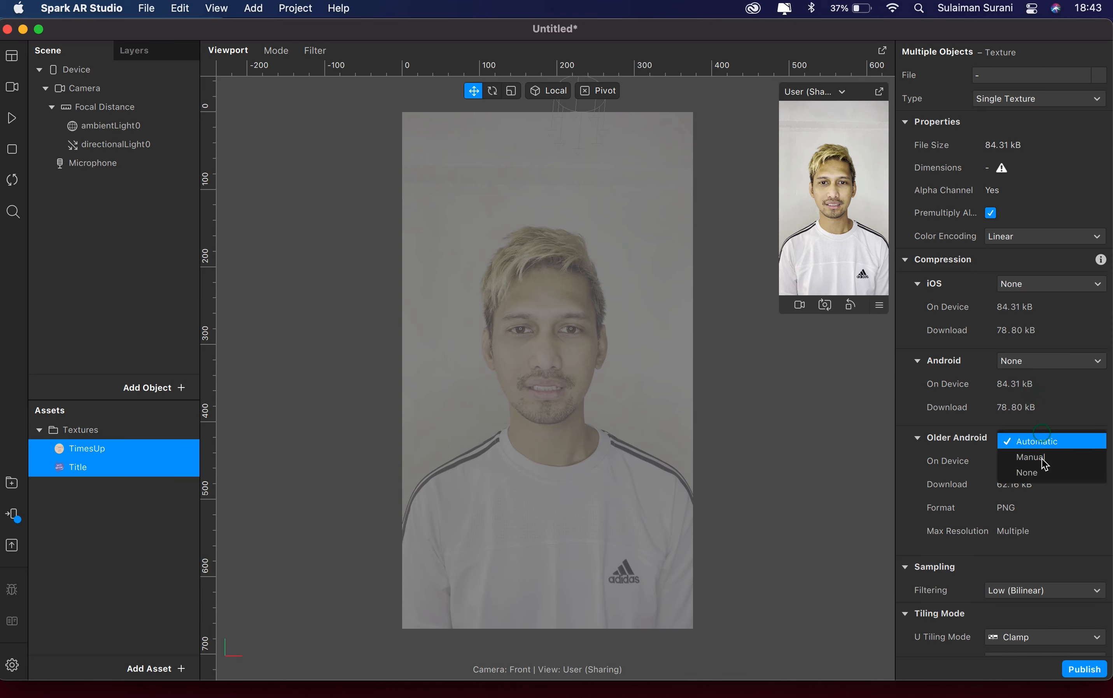
pyautogui.click(1038, 475)
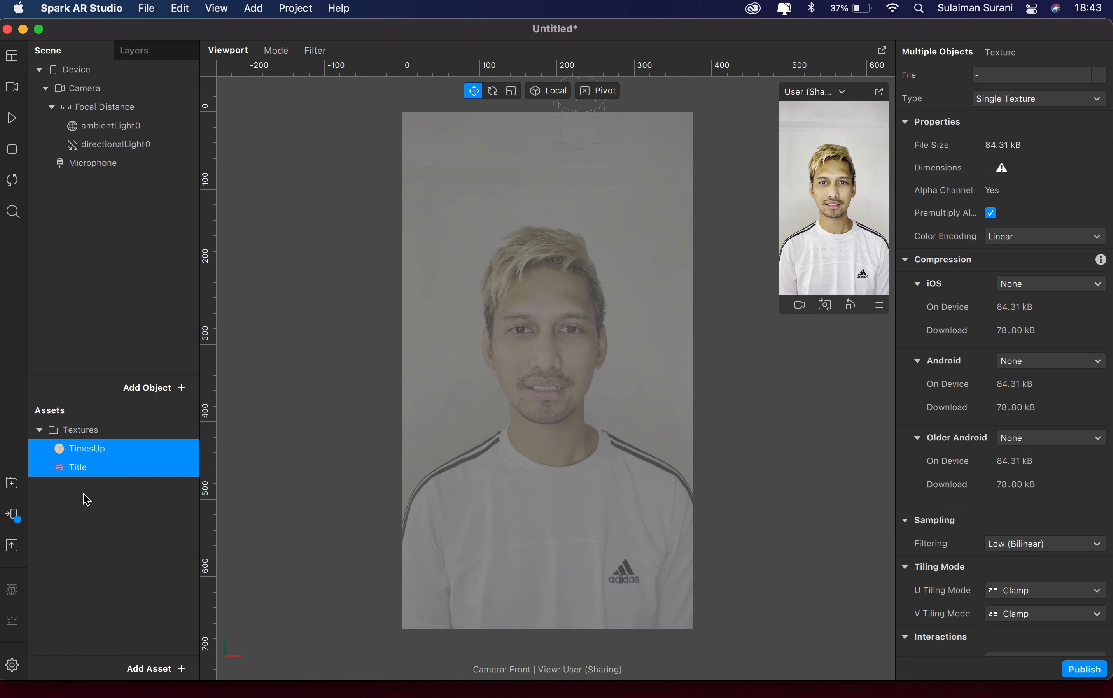
# Add a Face Tracker object to the scene
pyautogui.click(103, 219)
pyautogui.click(147, 388)
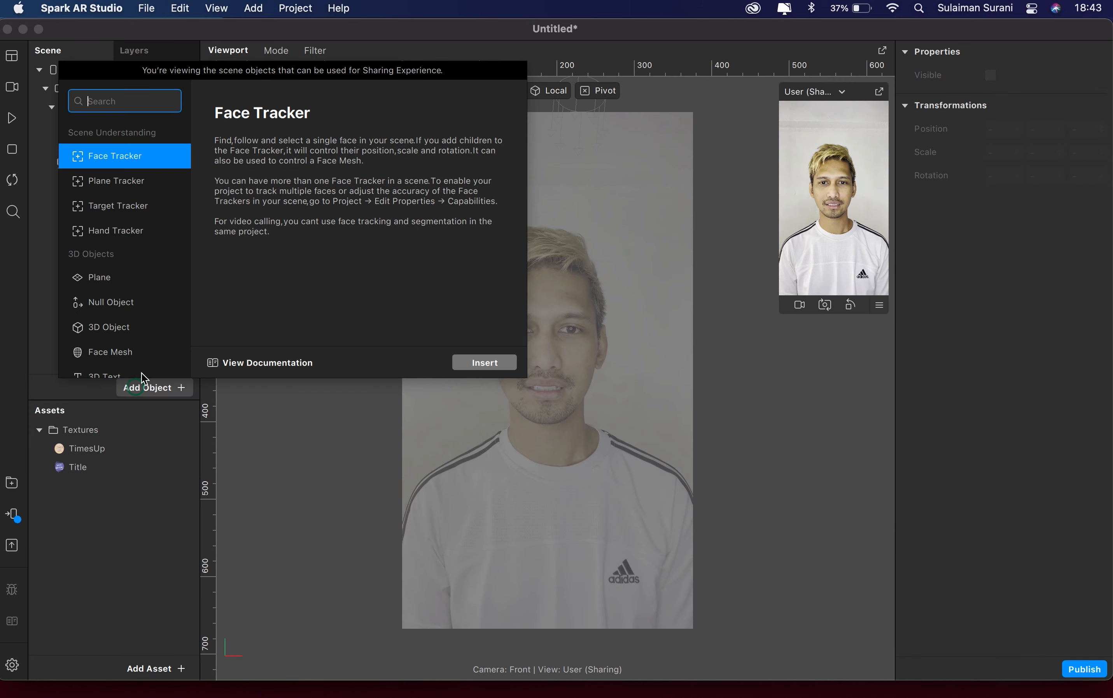
pyautogui.doubleClick(129, 160)
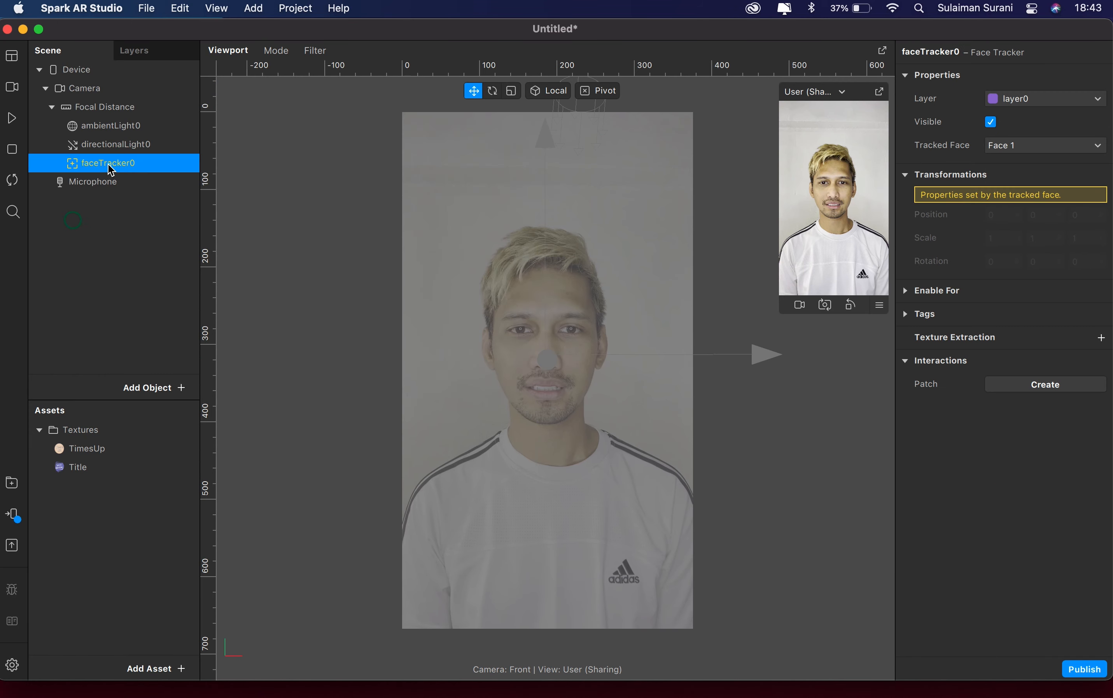
# Add a plane as a child of the face tracker and rename it Title
pyautogui.rightClick(110, 166)
pyautogui.moveTo(143, 184)
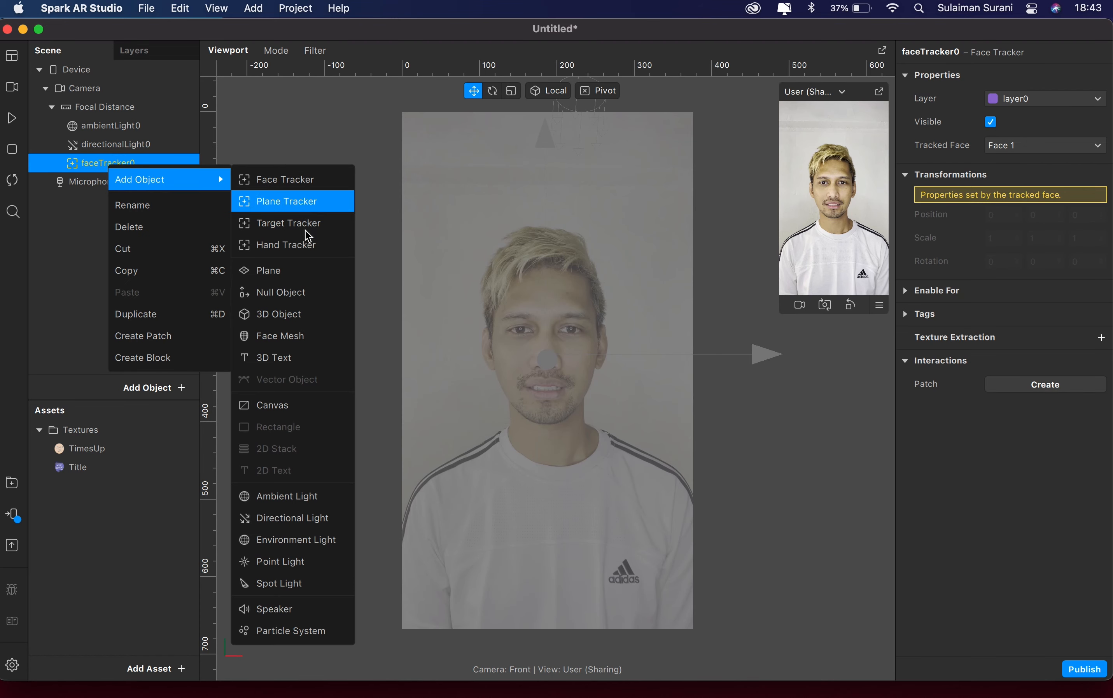
pyautogui.click(274, 274)
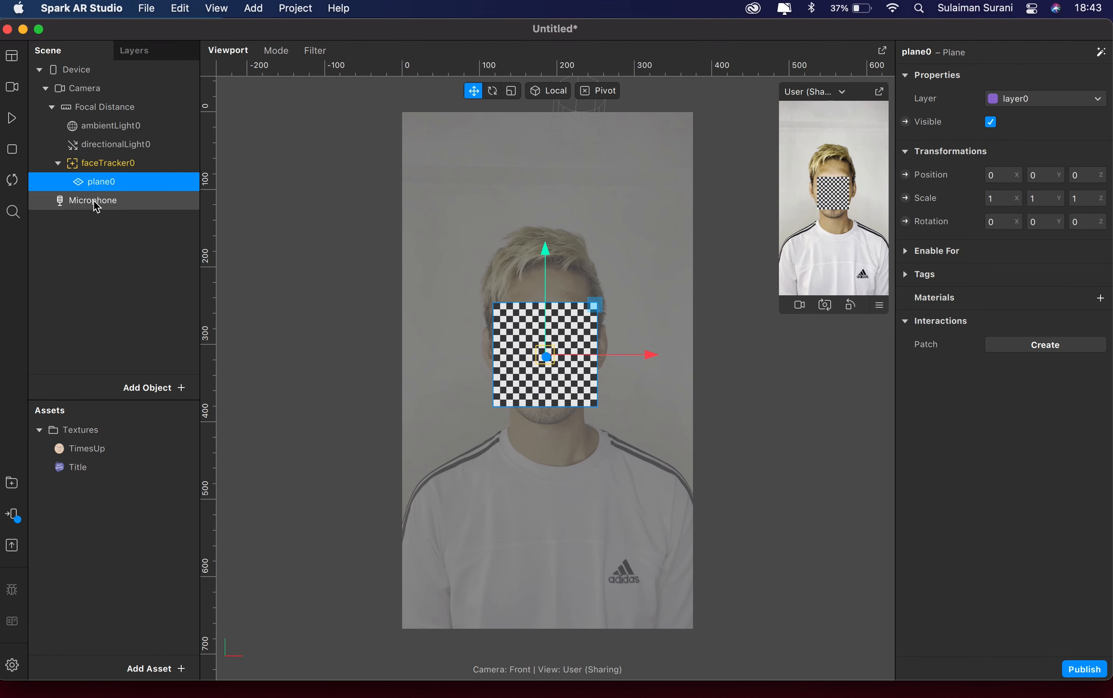
pyautogui.doubleClick(94, 182)
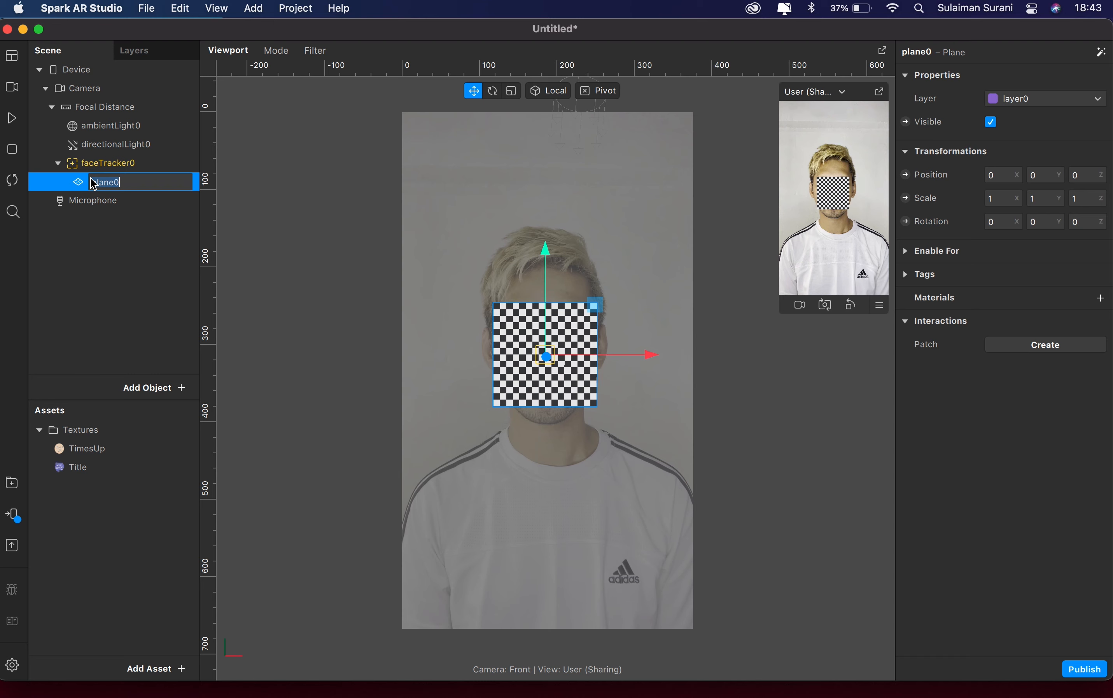
pyautogui.press('BackSpace')
pyautogui.write('Title')
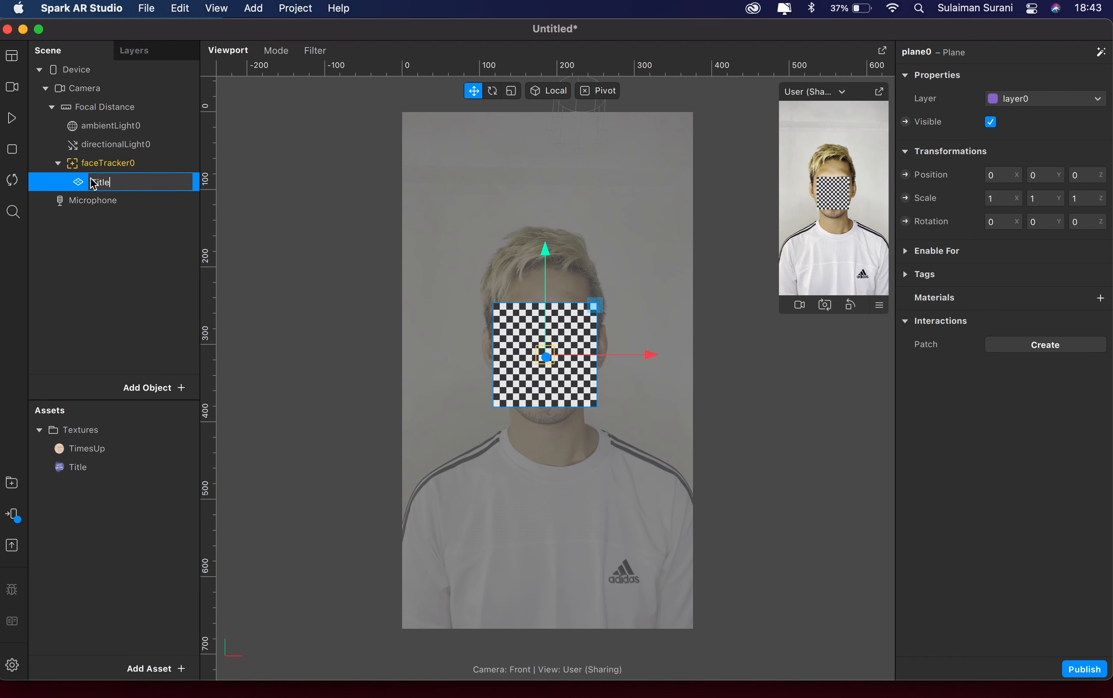
pyautogui.press('Return')
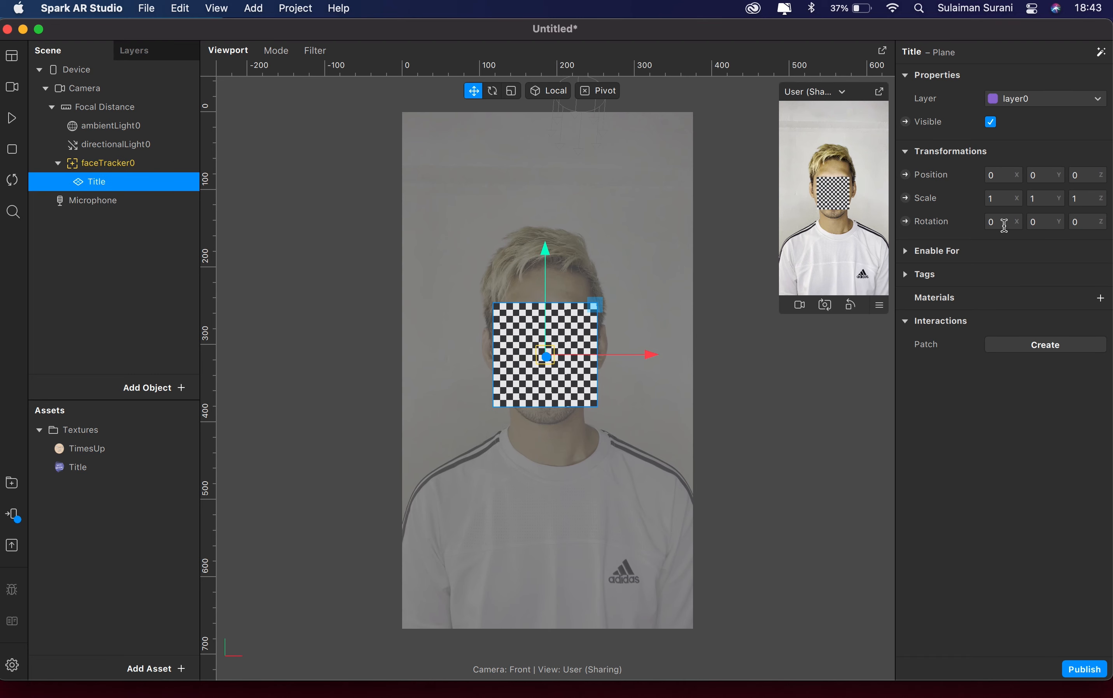
# Create a new material on the Title plane and rename the material Title
pyautogui.click(1100, 297)
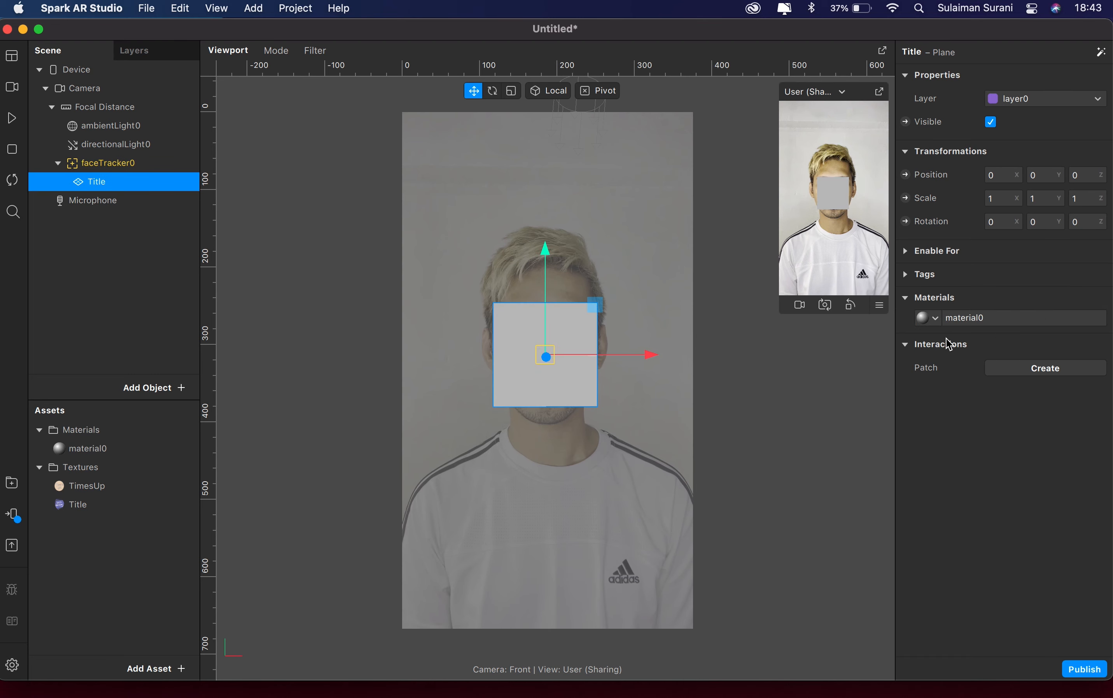
pyautogui.doubleClick(90, 449)
pyautogui.write('Title')
pyautogui.press('Return')
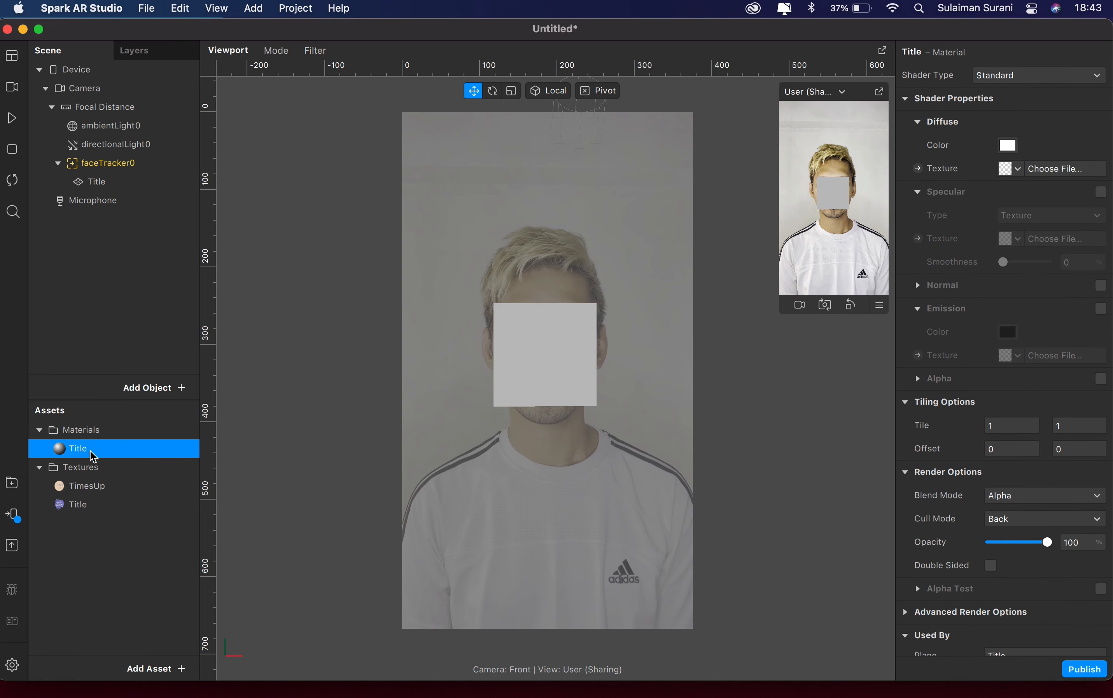
# Set the Title material's shader type to Flat and assign the Title texture to it
pyautogui.click(1051, 76)
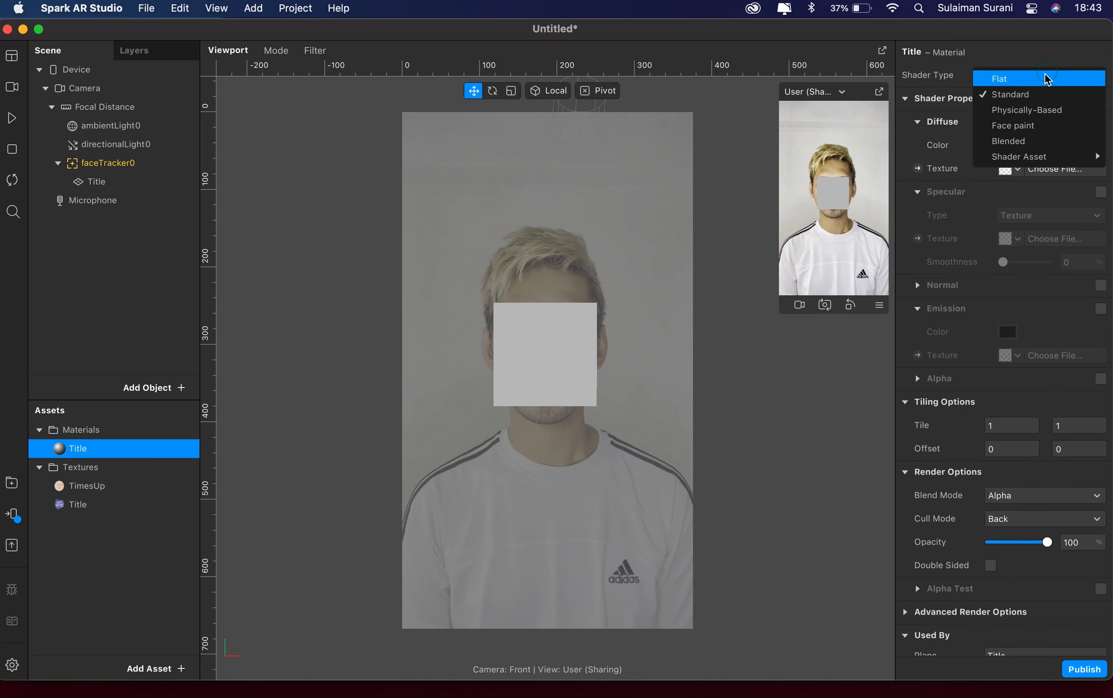
pyautogui.click(1024, 80)
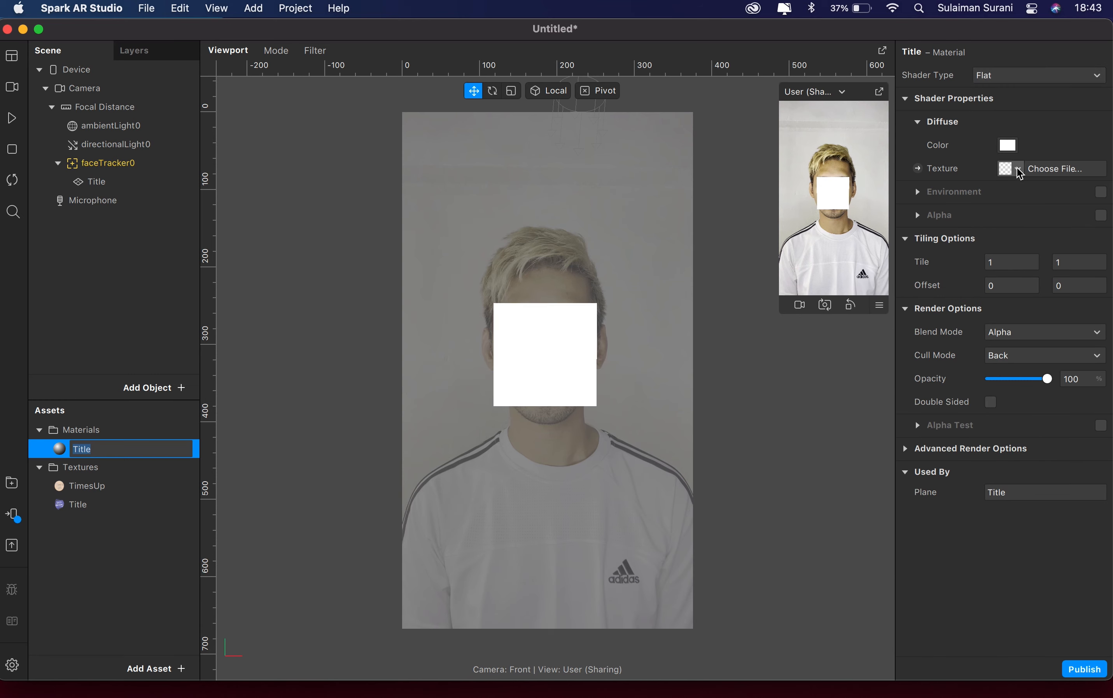
pyautogui.click(1018, 169)
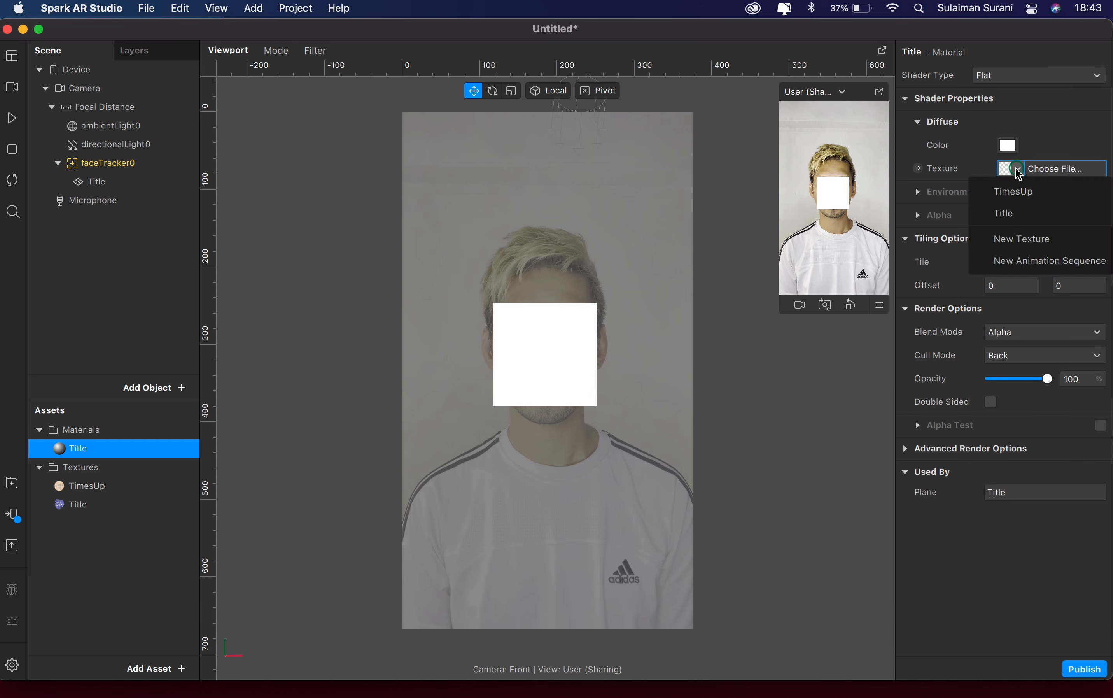
pyautogui.click(1018, 214)
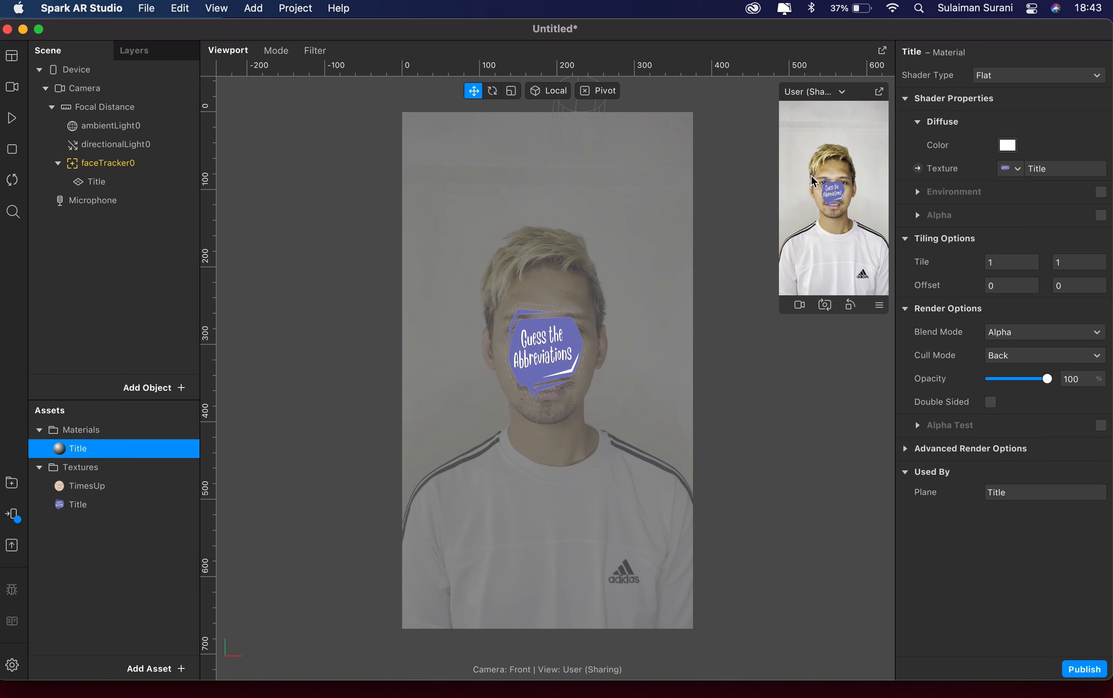
# Place the Title plane above the head at about Y 0.110 and enlarge it to a scale of about 1.799 by 1.371
pyautogui.click(512, 91)
pyautogui.moveTo(597, 311); pyautogui.dragTo(598, 197)
pyautogui.click(474, 91)
pyautogui.click(511, 91)
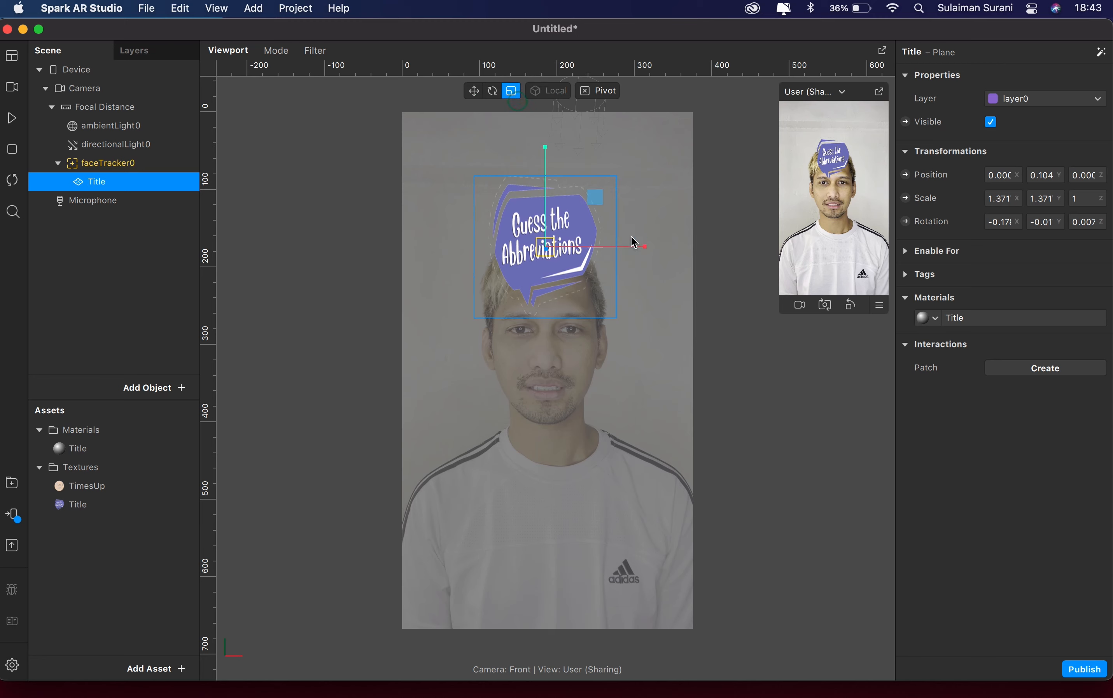
pyautogui.moveTo(646, 247); pyautogui.dragTo(679, 249)
pyautogui.click(474, 91)
pyautogui.moveTo(598, 199); pyautogui.dragTo(600, 193)
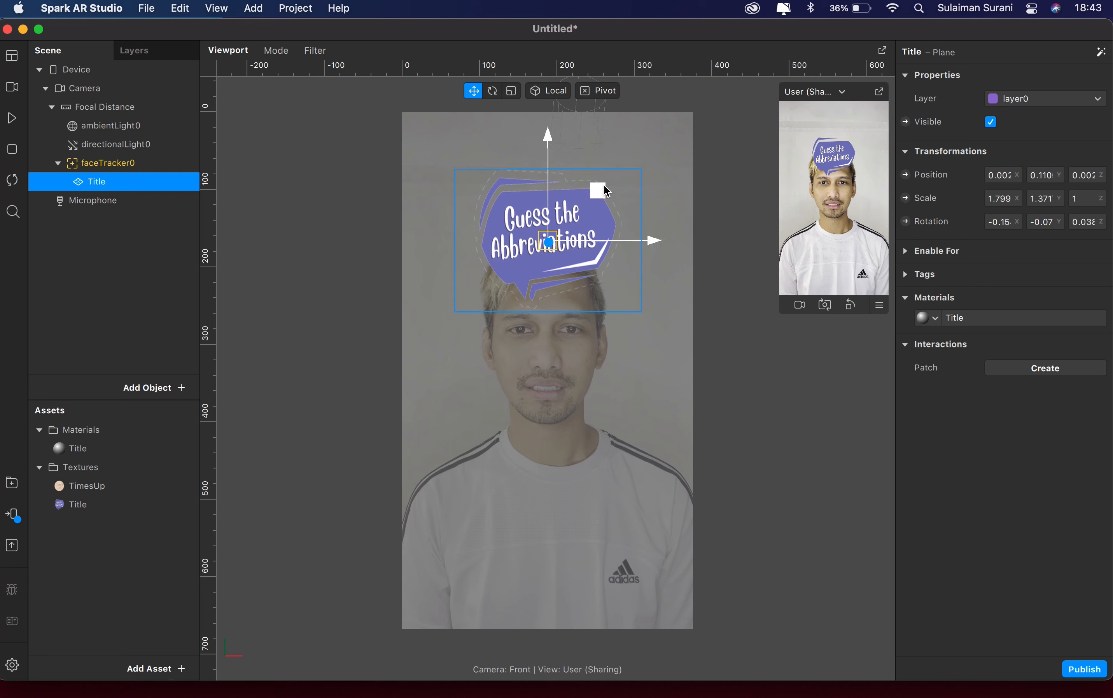
# Duplicate the Title plane under the face tracker and rename the copy Question
pyautogui.rightClick(102, 184)
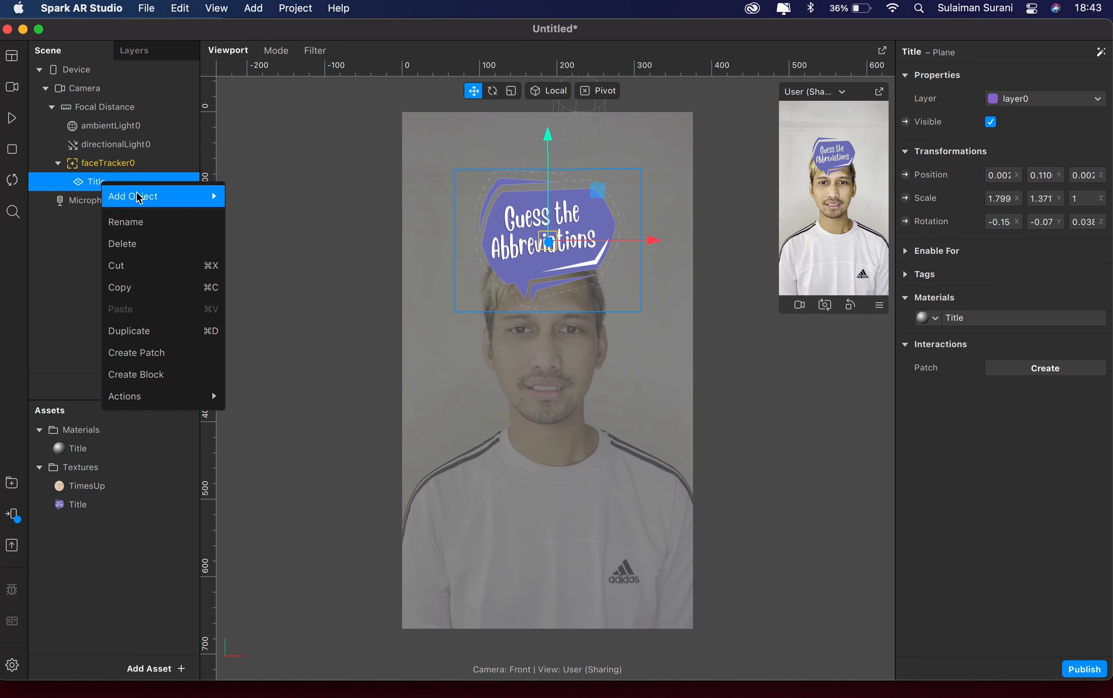
pyautogui.click(141, 331)
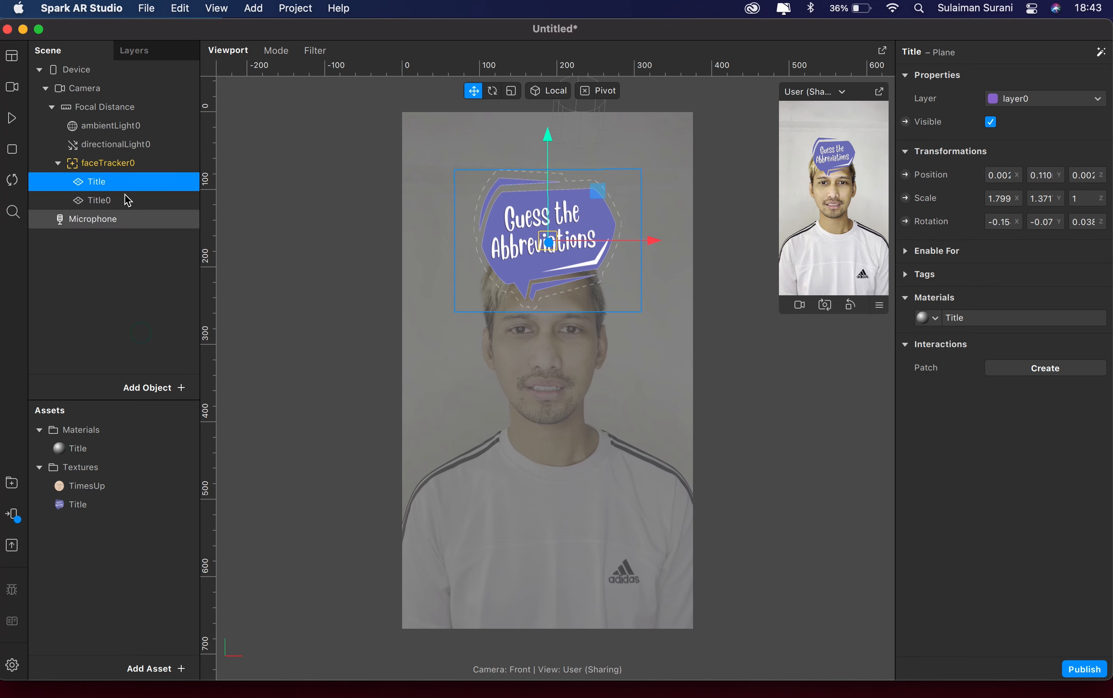
pyautogui.doubleClick(109, 202)
pyautogui.write('Question')
pyautogui.press('Return')
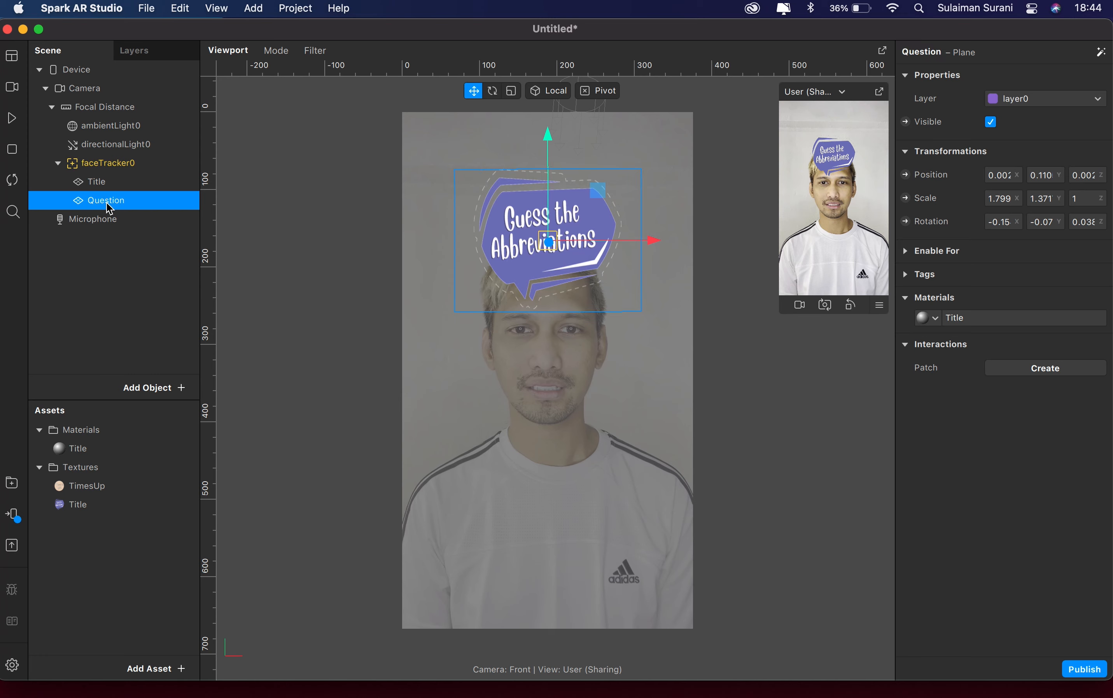
# Replace the Question plane's material with a new one and rename that material Question
pyautogui.click(921, 316)
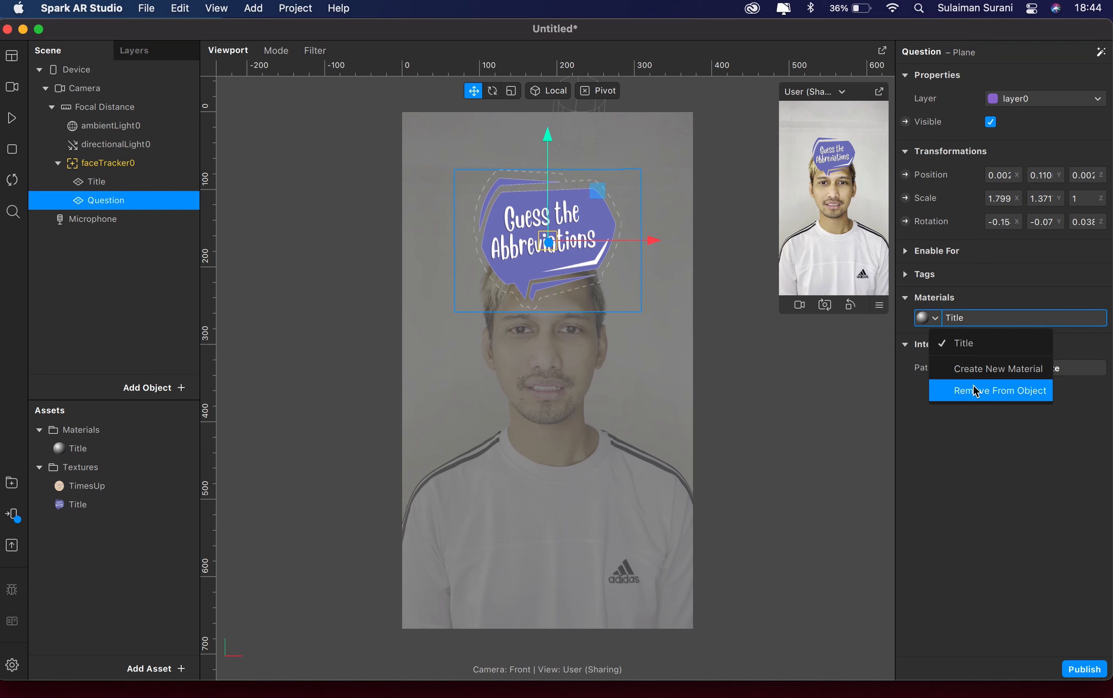
pyautogui.click(973, 374)
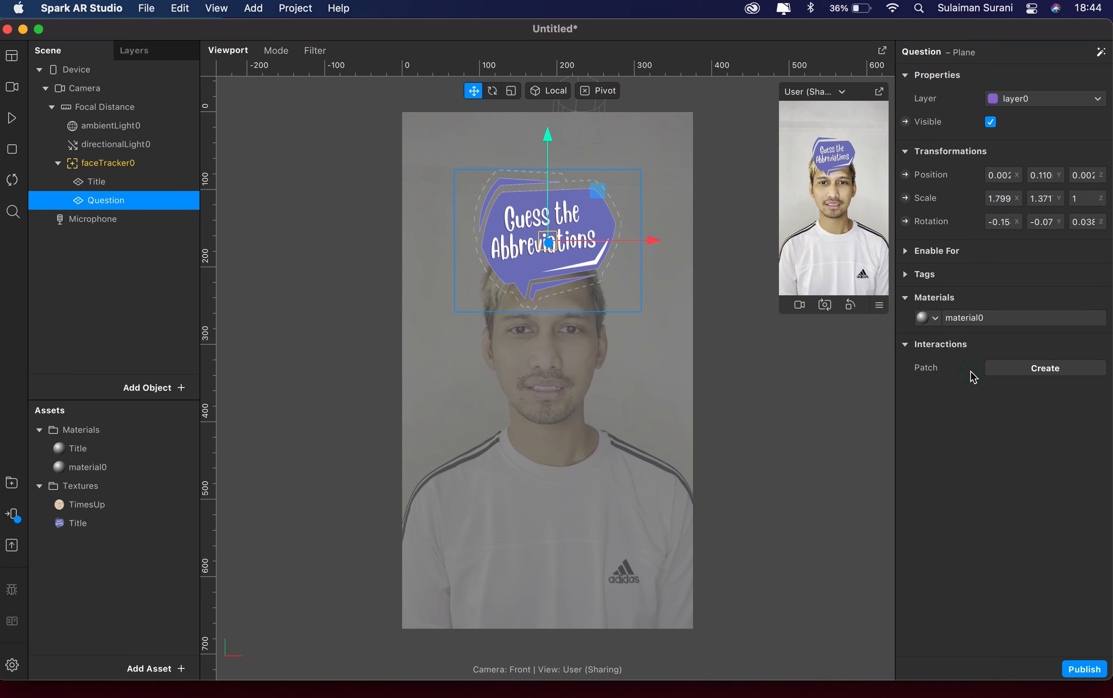
pyautogui.doubleClick(79, 468)
pyautogui.write('Question')
pyautogui.press('Return')
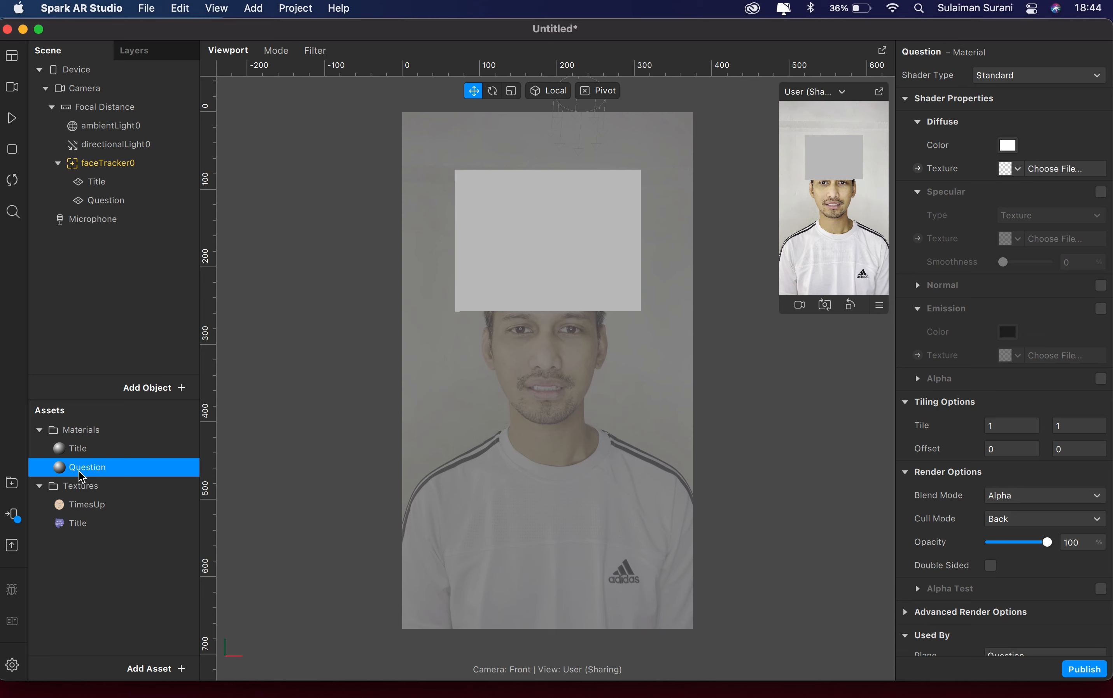
# Set the Question material's shader type to Flat and use a new animation sequence as its texture
pyautogui.click(1004, 75)
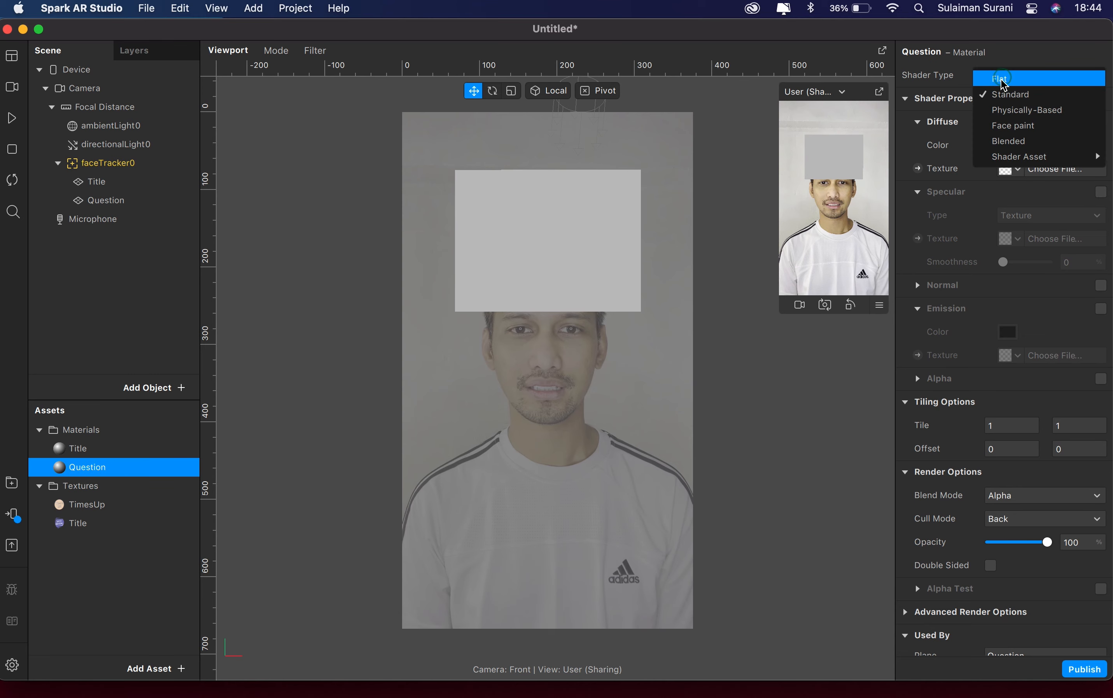
pyautogui.click(1004, 79)
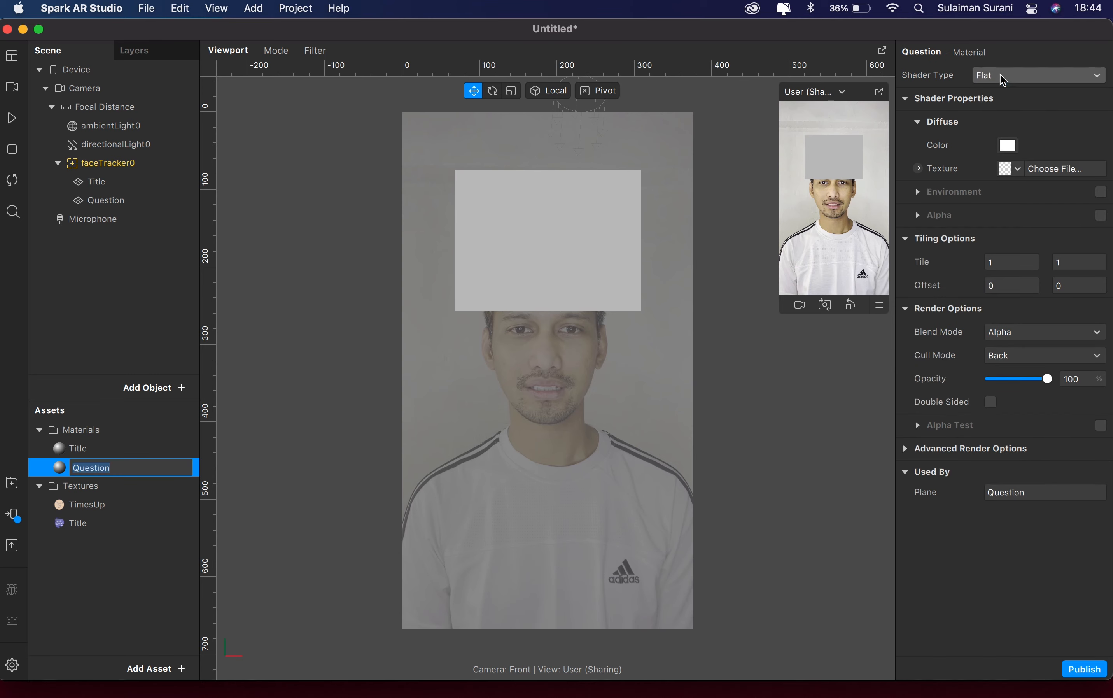
pyautogui.click(1019, 169)
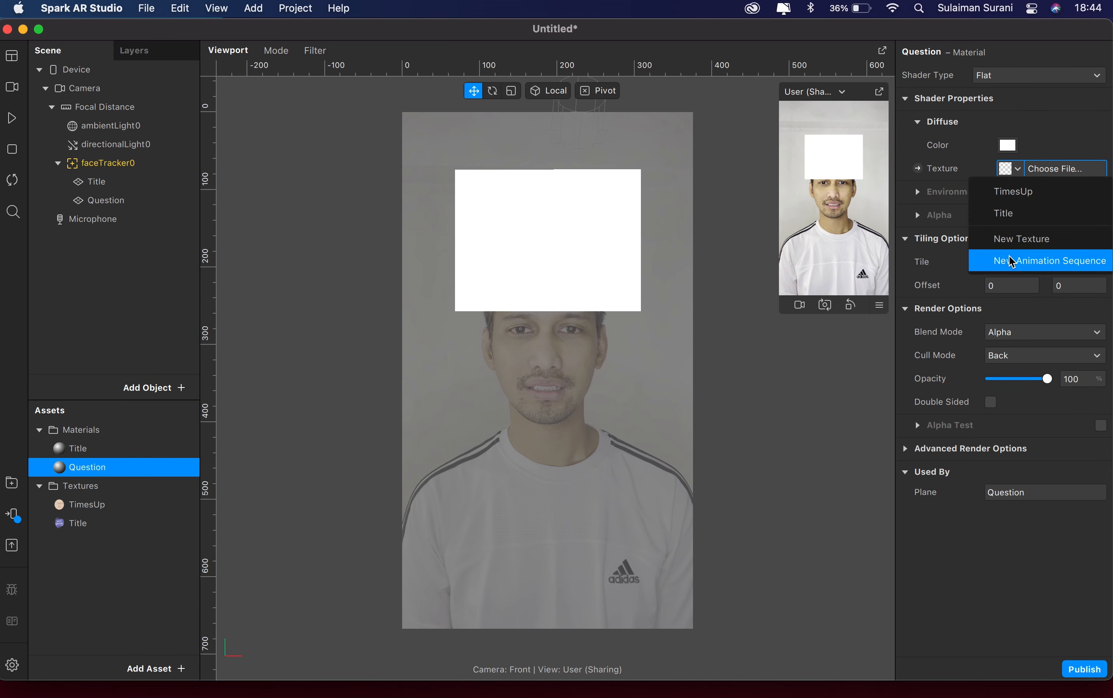
pyautogui.click(1031, 263)
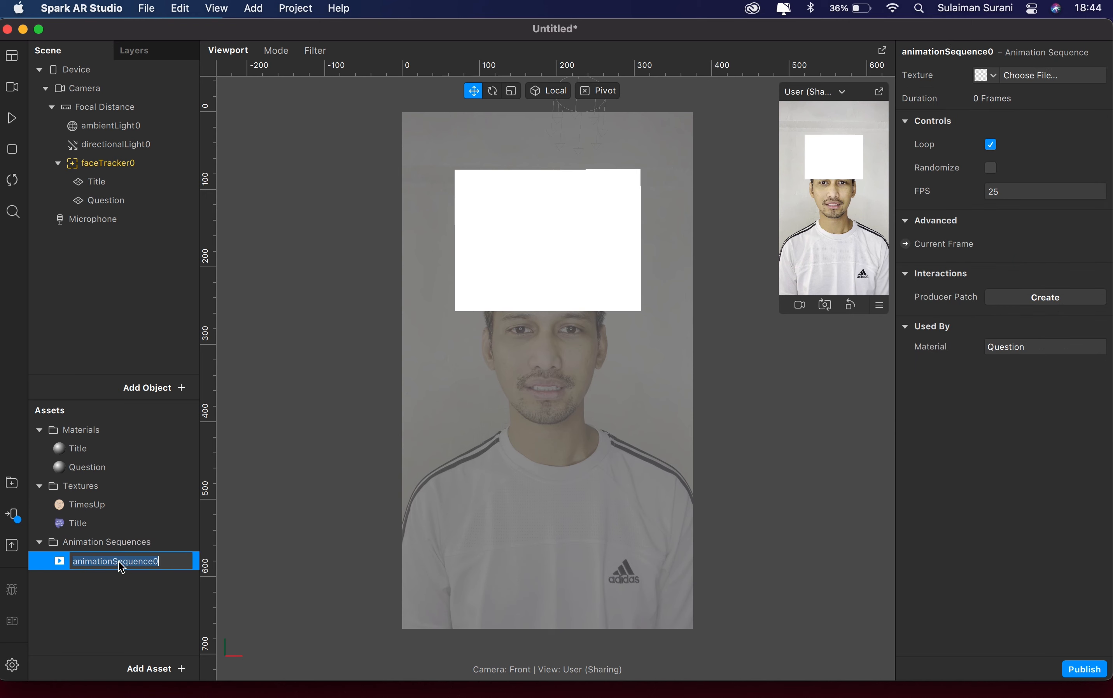
# Rename the new animation sequence Question and enable Randomize for it
pyautogui.write('Question')
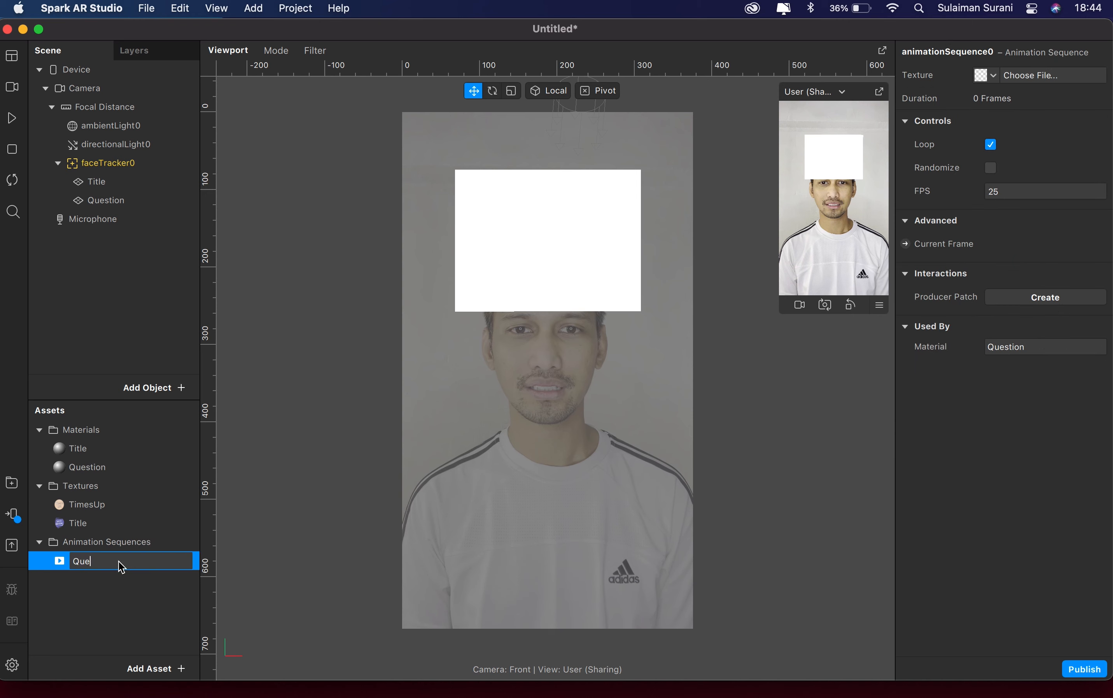
pyautogui.press('Return')
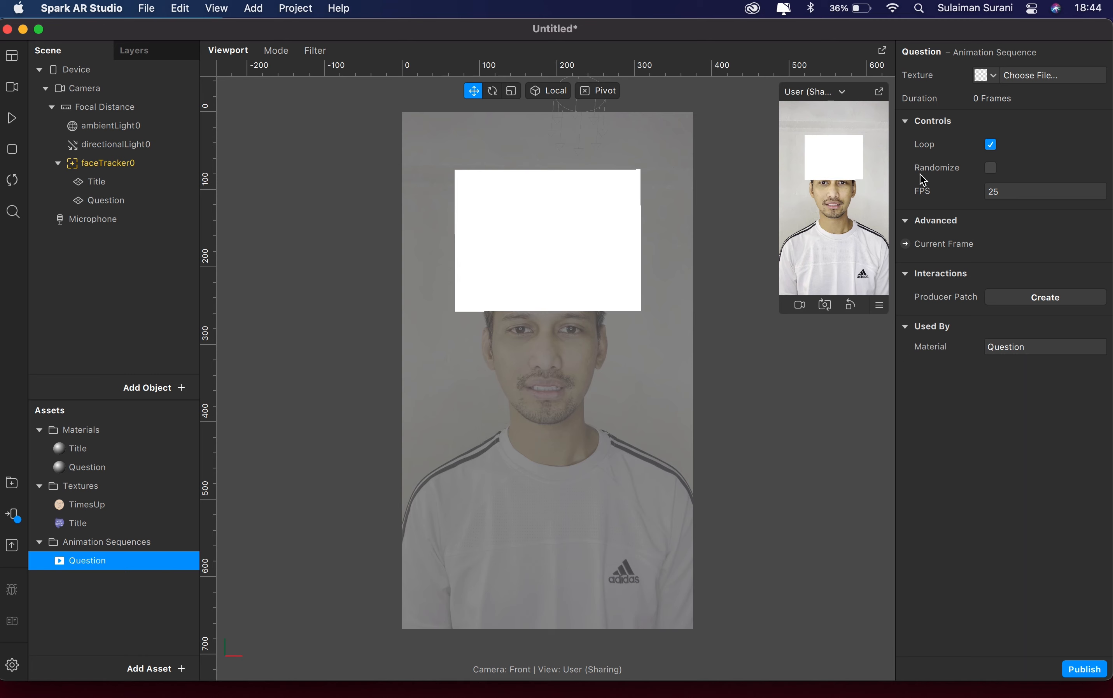
pyautogui.click(992, 168)
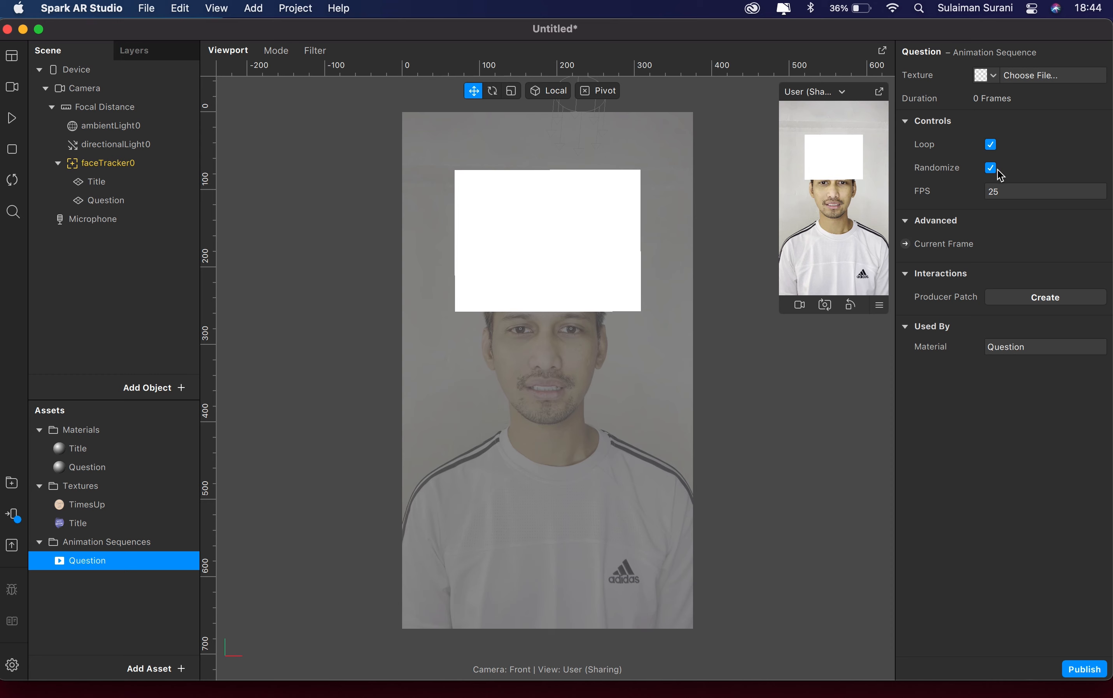
# Load images 1.png to 8.png from the Q folder as a new texture for the Question animation sequence
pyautogui.click(994, 76)
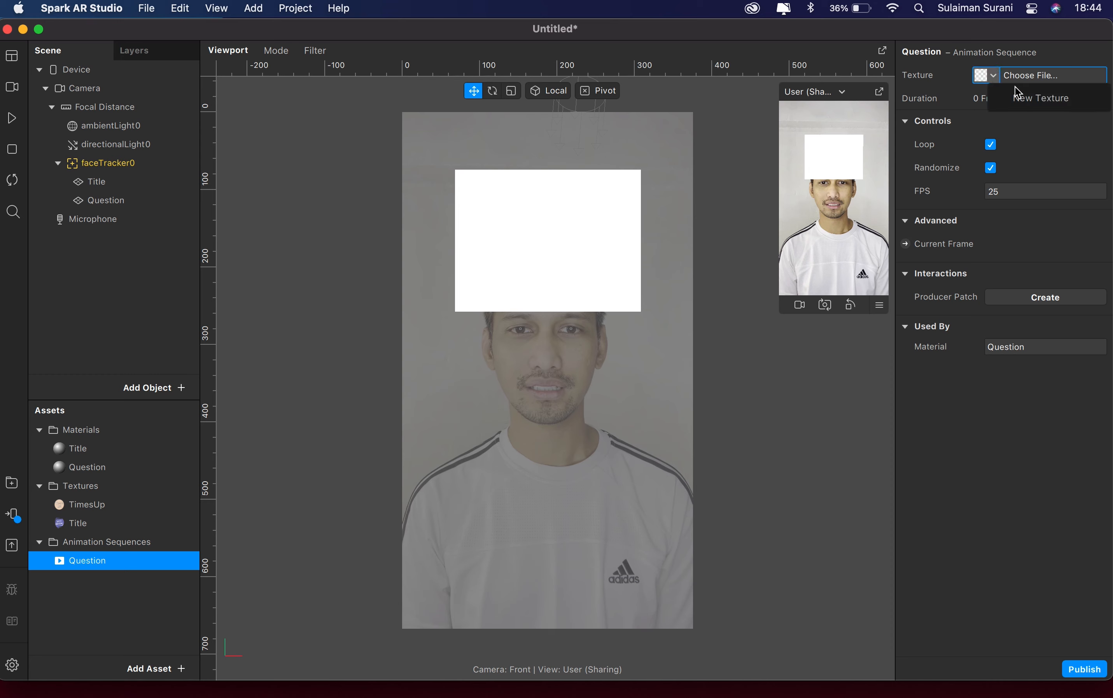
pyautogui.click(1041, 102)
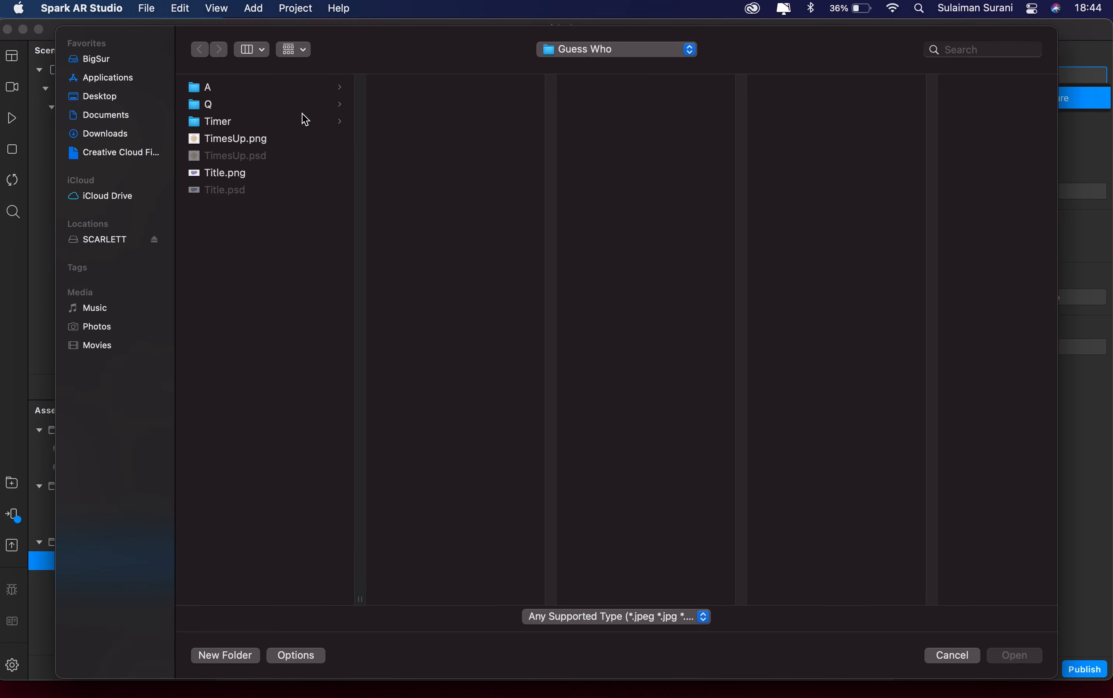
pyautogui.click(241, 109)
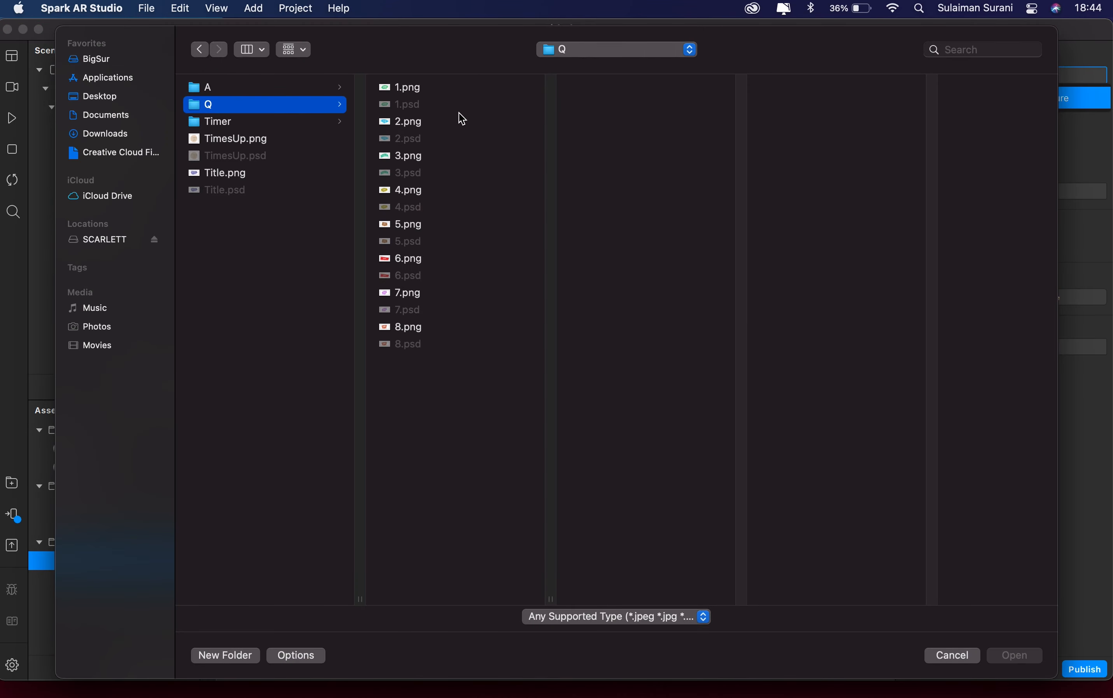
pyautogui.click(427, 88)
pyautogui.keyDown('super'); pyautogui.click(415, 122); pyautogui.keyUp('super')
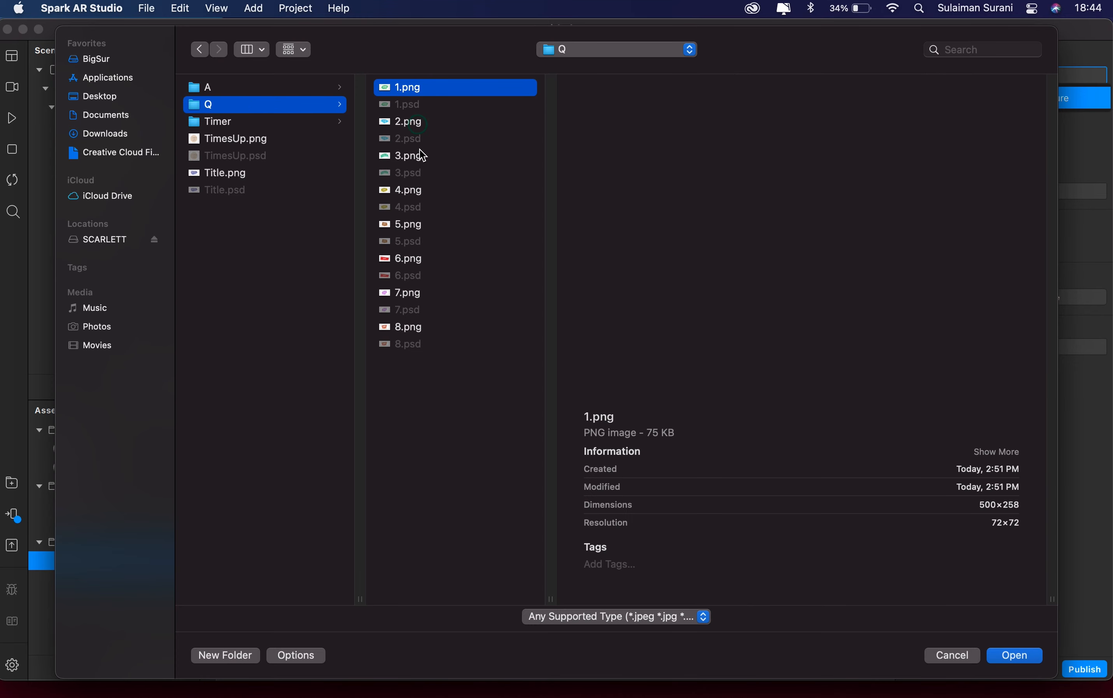
pyautogui.keyDown('super'); pyautogui.click(421, 194); pyautogui.keyUp('super')
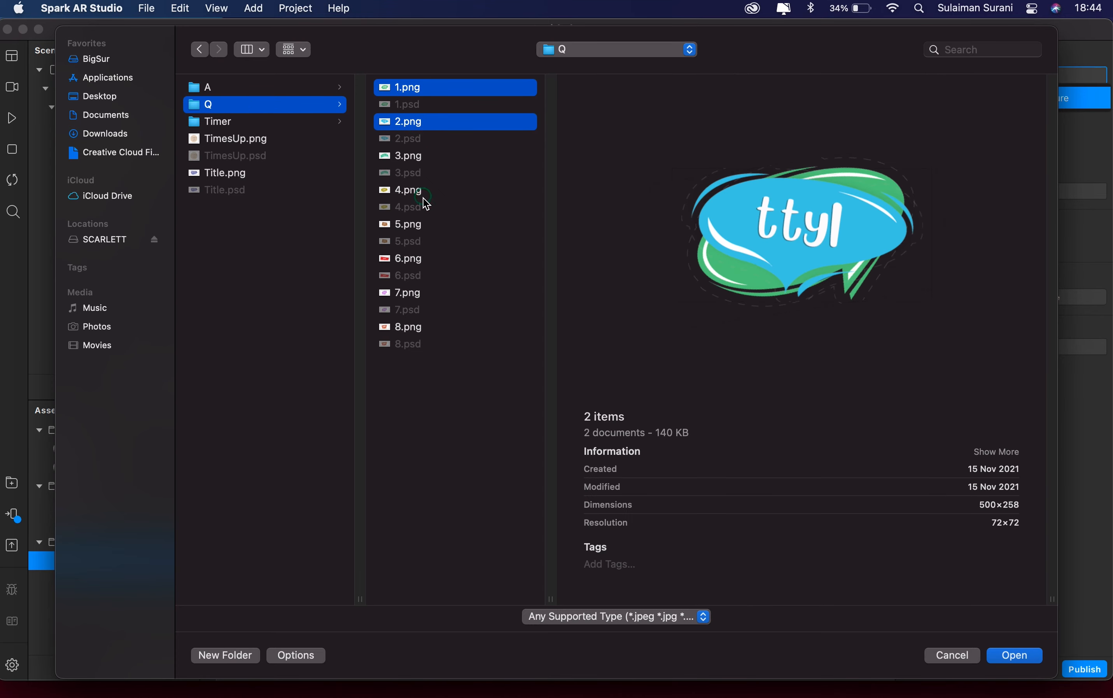
pyautogui.keyDown('super'); pyautogui.click(416, 225); pyautogui.keyUp('super')
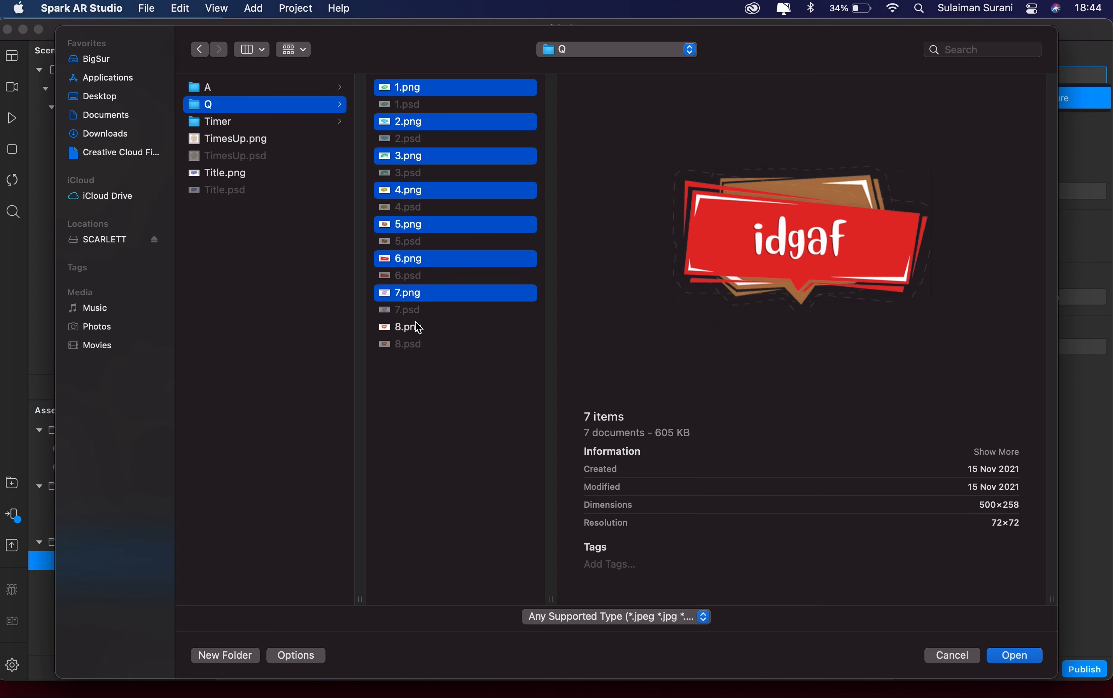
pyautogui.keyDown('super'); pyautogui.click(418, 333); pyautogui.keyUp('super')
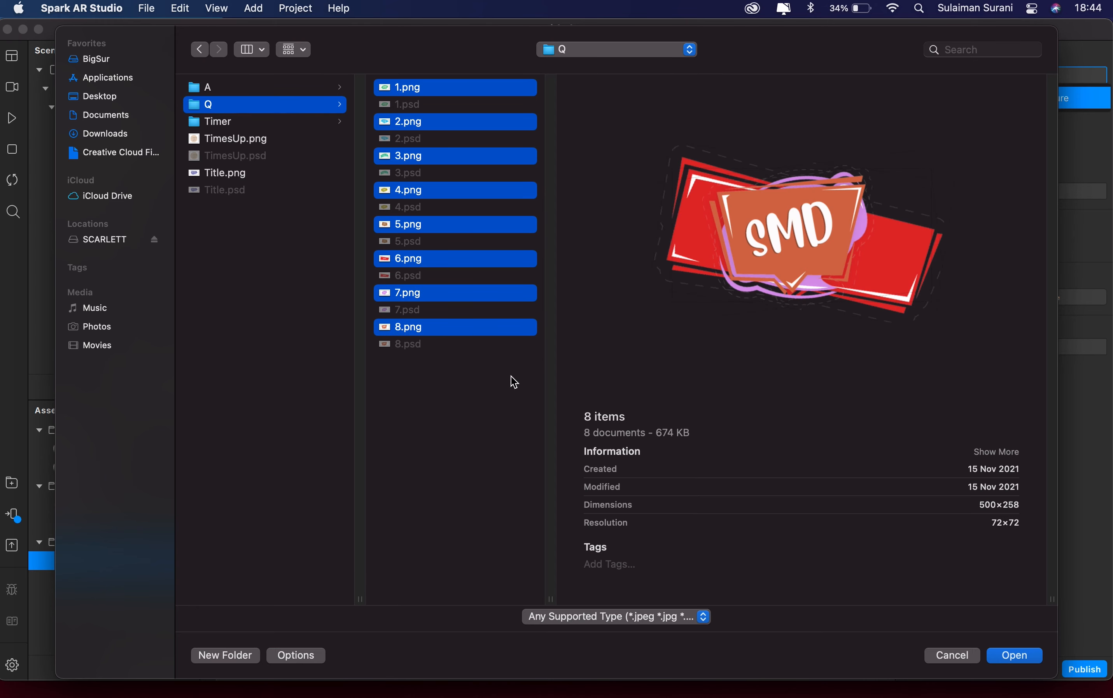
pyautogui.click(1016, 656)
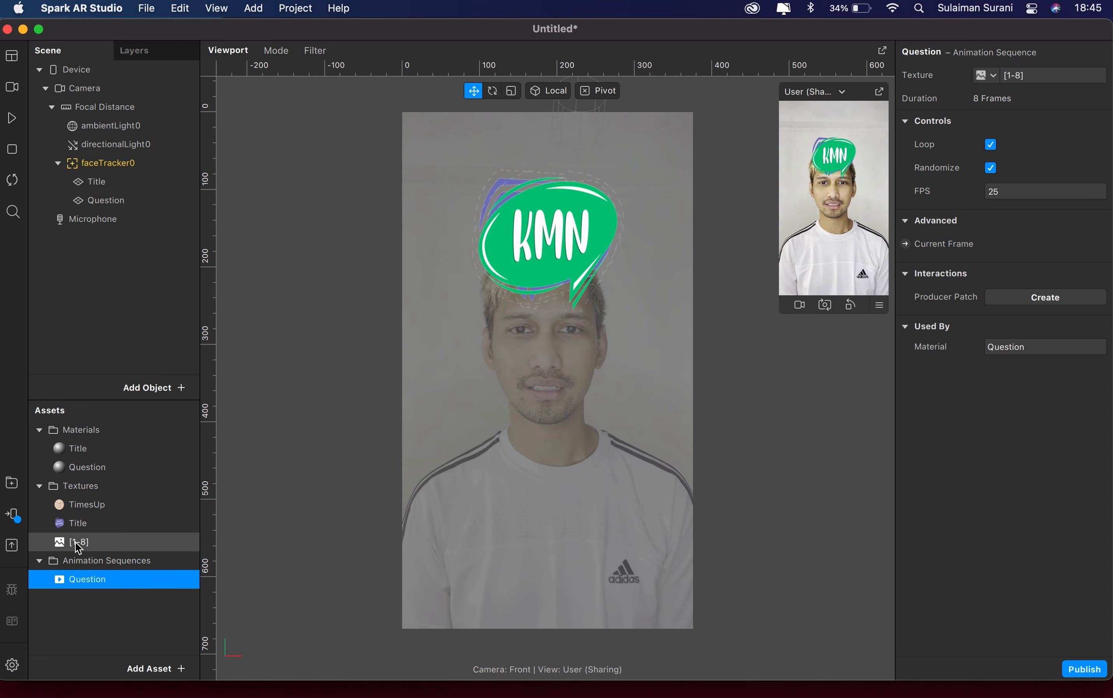
# Rename the imported [1-8] texture sequence Q
pyautogui.click(82, 548)
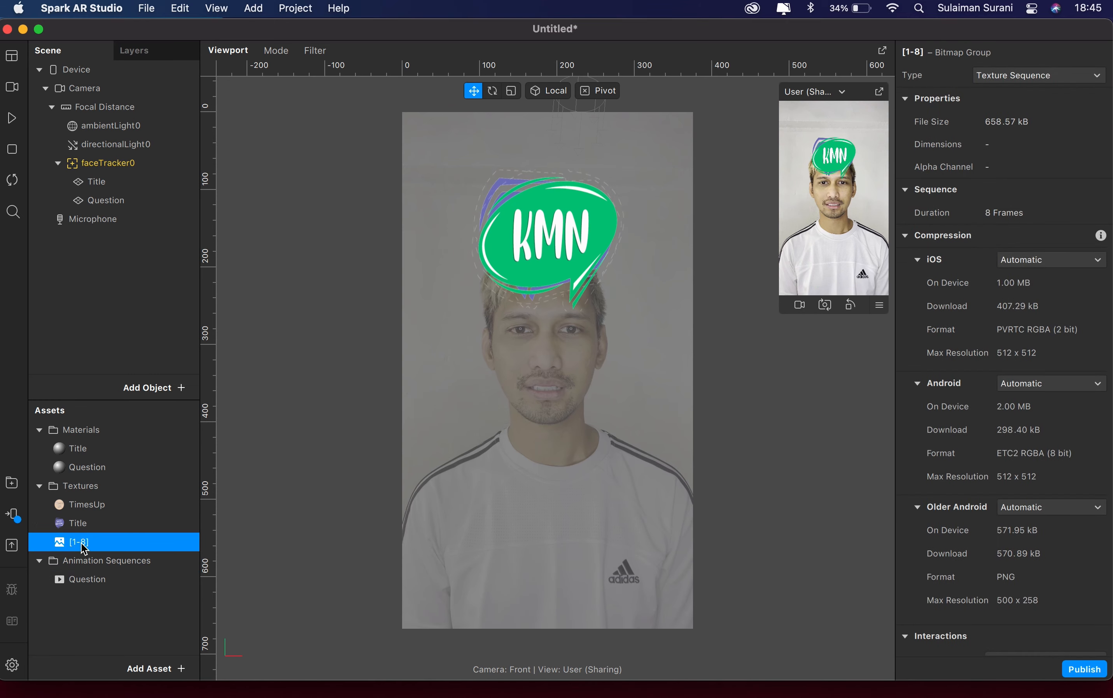
pyautogui.click(82, 546)
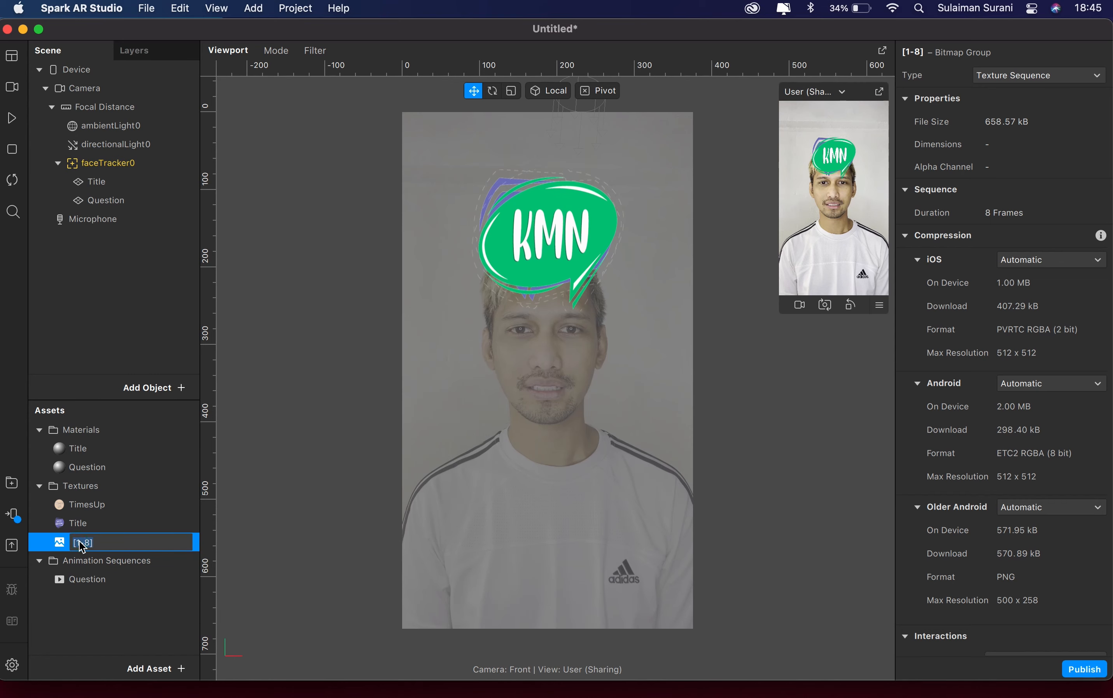
pyautogui.write('Q')
pyautogui.press('Return')
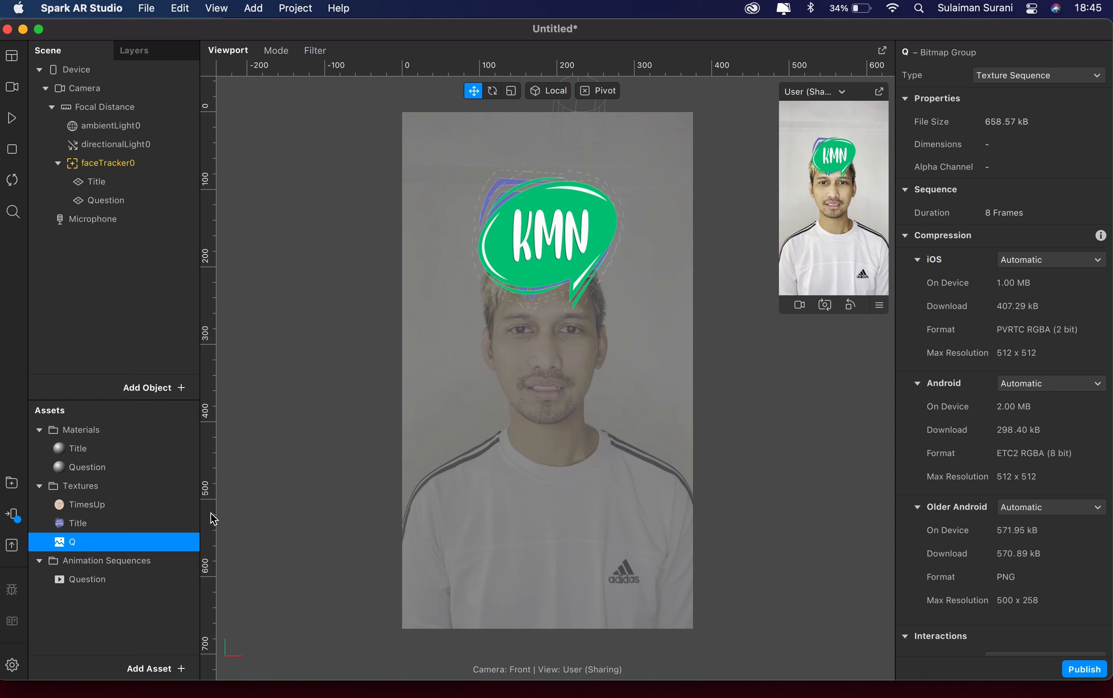
# Set the Q texture's compression to None for iOS, Android and Older Android
pyautogui.click(1038, 260)
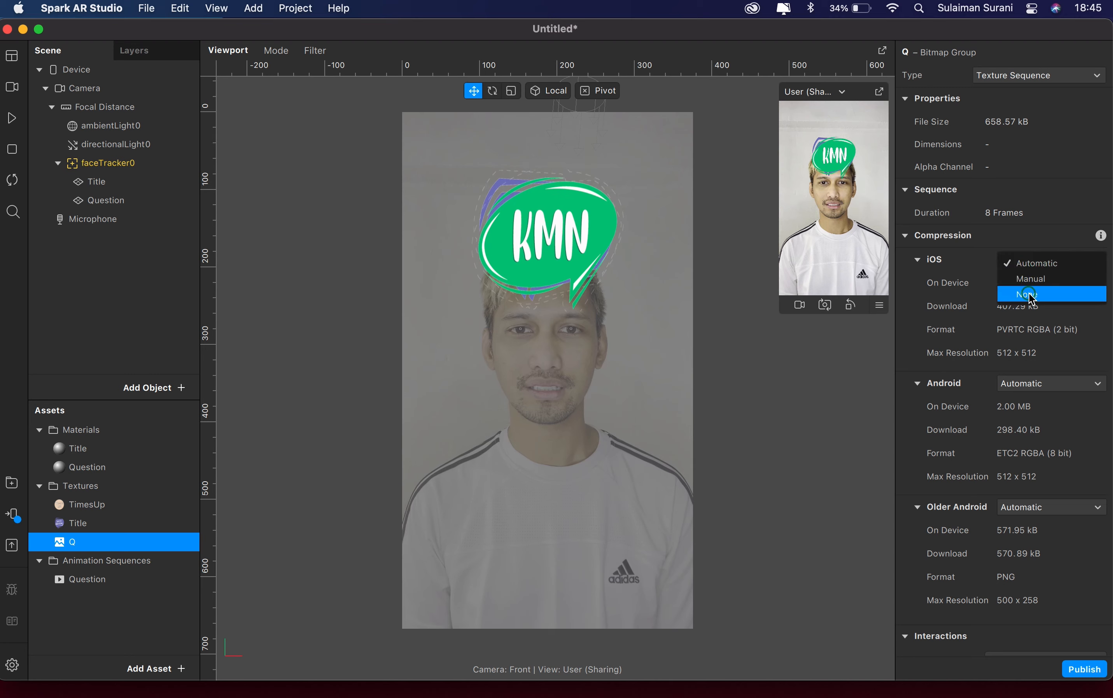
pyautogui.click(1032, 294)
pyautogui.click(1028, 336)
pyautogui.click(1035, 372)
pyautogui.click(1026, 413)
pyautogui.click(1028, 448)
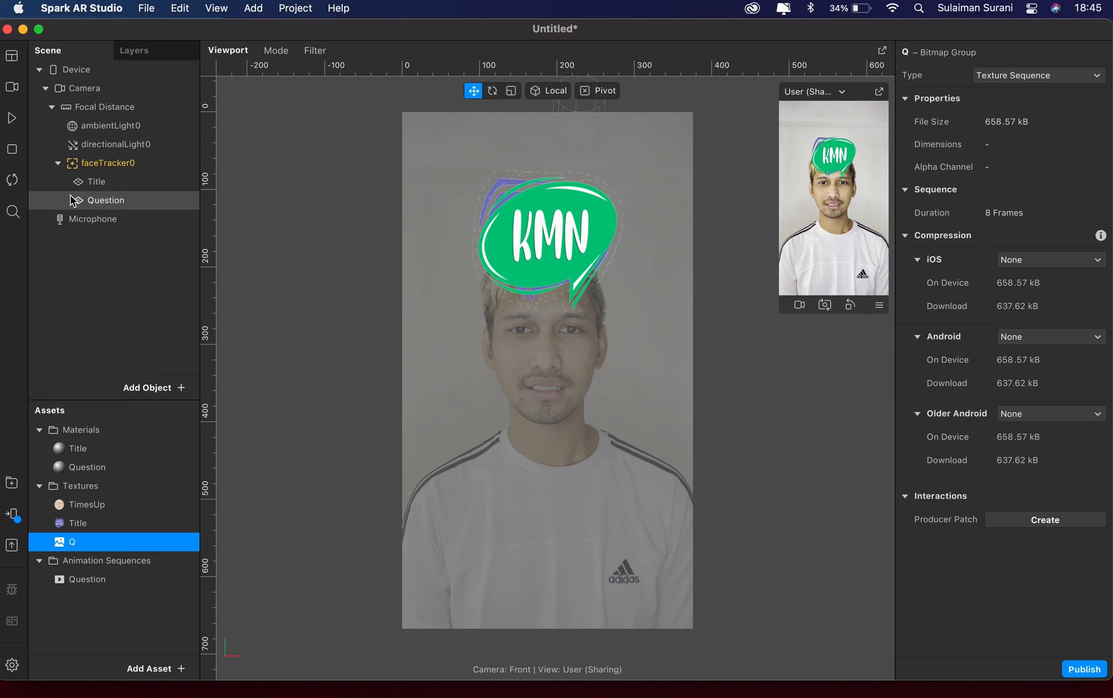
# Scale the Question plane down to about 1.605 by 1.223
pyautogui.click(88, 200)
pyautogui.click(511, 90)
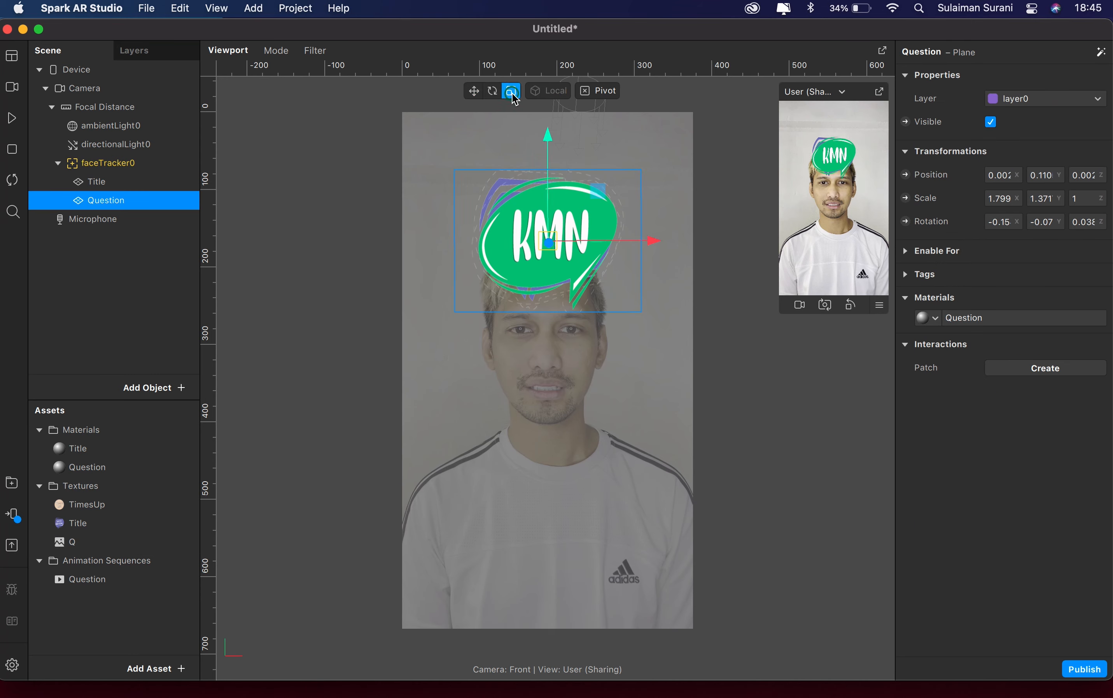
pyautogui.moveTo(599, 187); pyautogui.dragTo(598, 196)
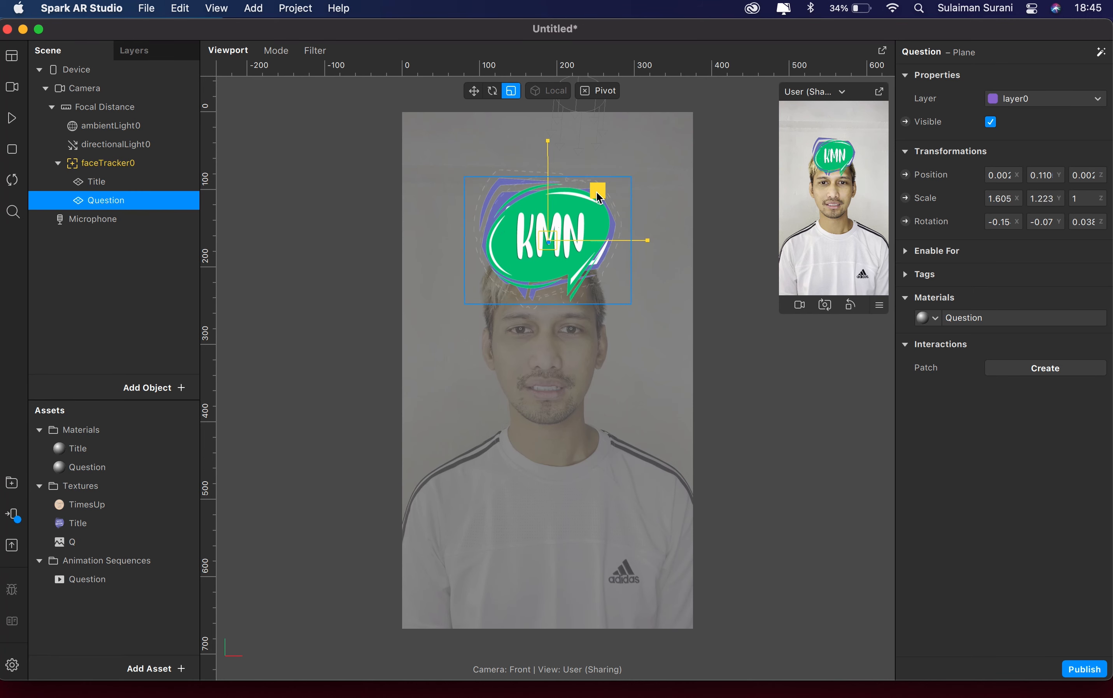
# Duplicate the Question plane under faceTracker0 and rename the copy Answer
pyautogui.rightClick(111, 207)
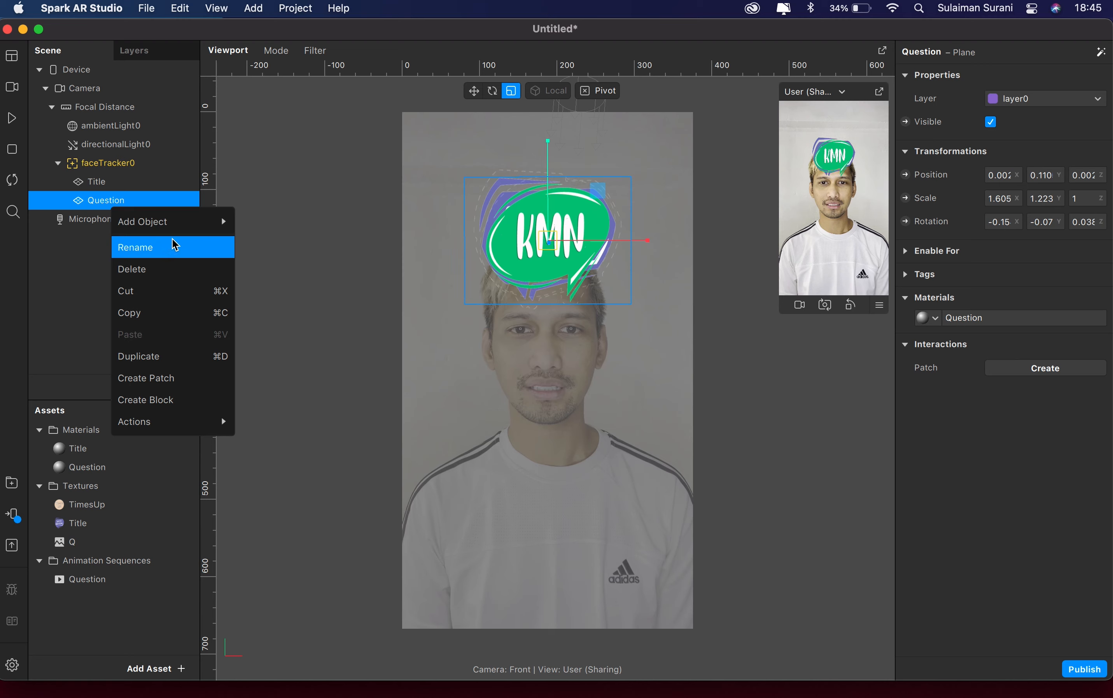
pyautogui.click(143, 356)
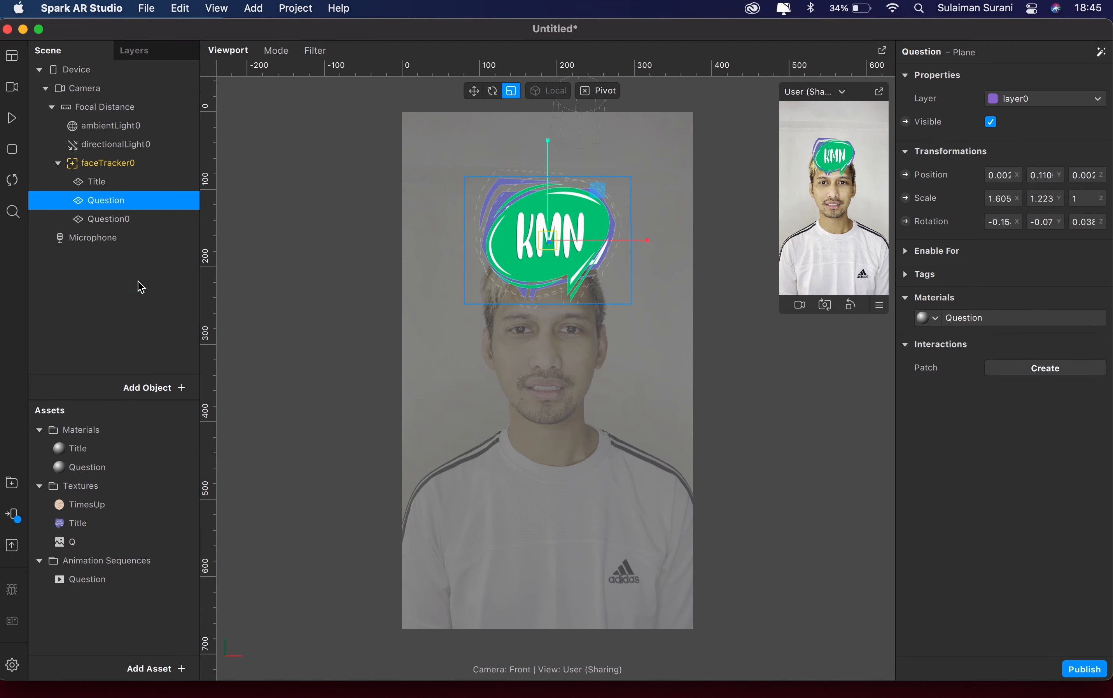
pyautogui.doubleClick(110, 220)
pyautogui.write('Answer')
pyautogui.press('Return')
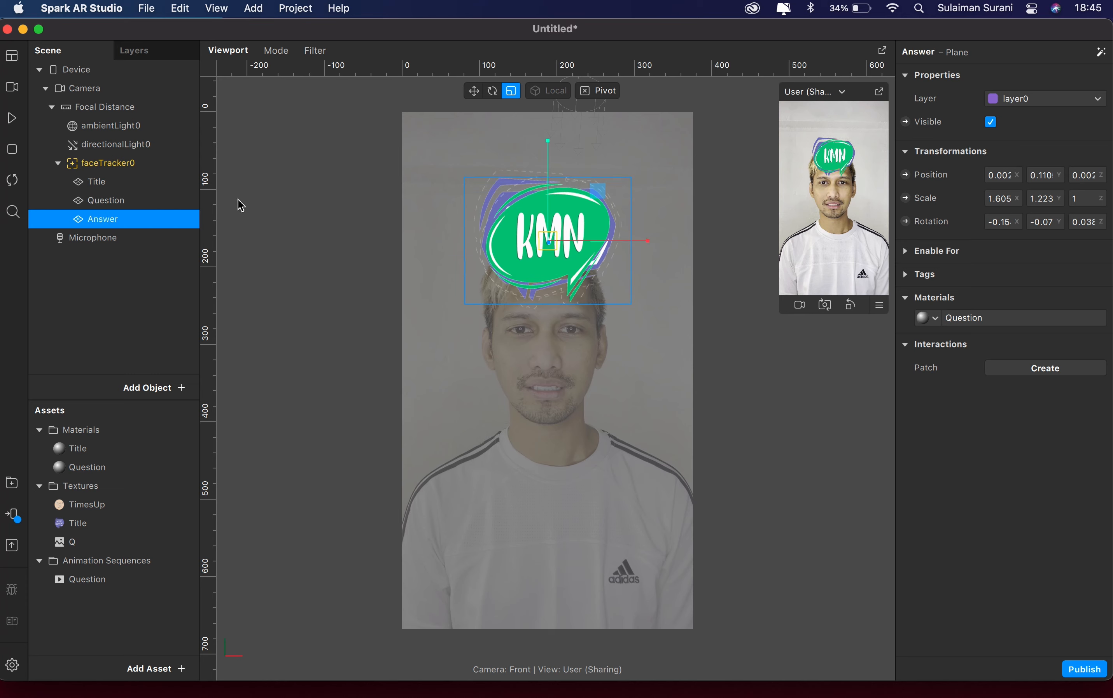
# Give the Answer plane a new material named Answer and set its shader type to Flat
pyautogui.click(935, 319)
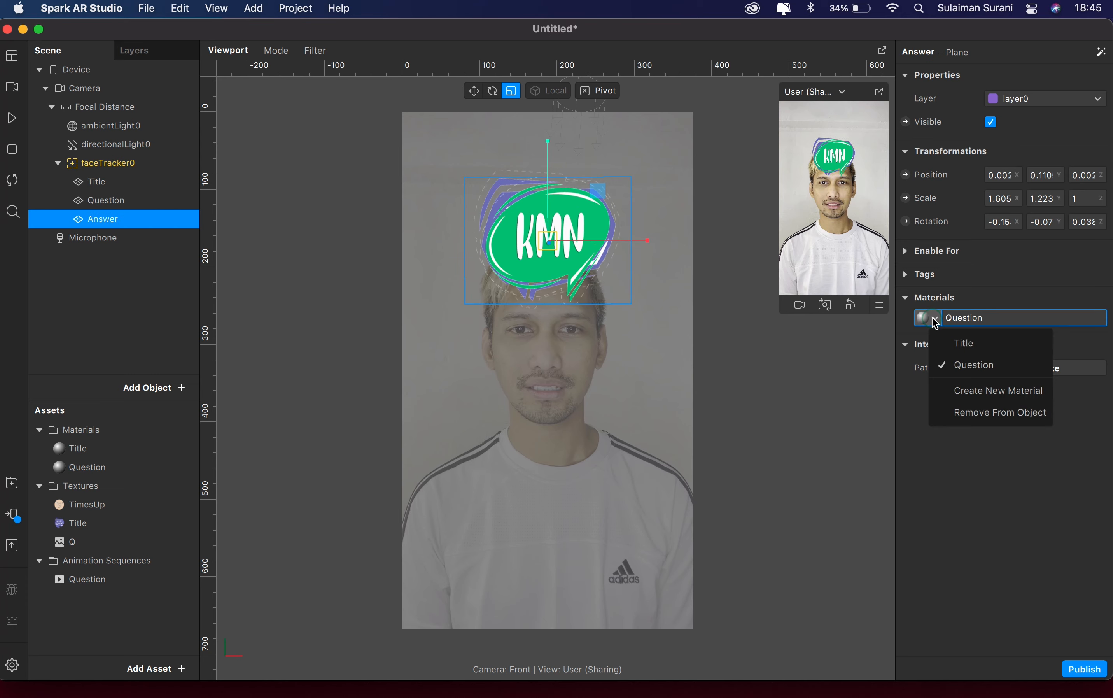
pyautogui.click(968, 390)
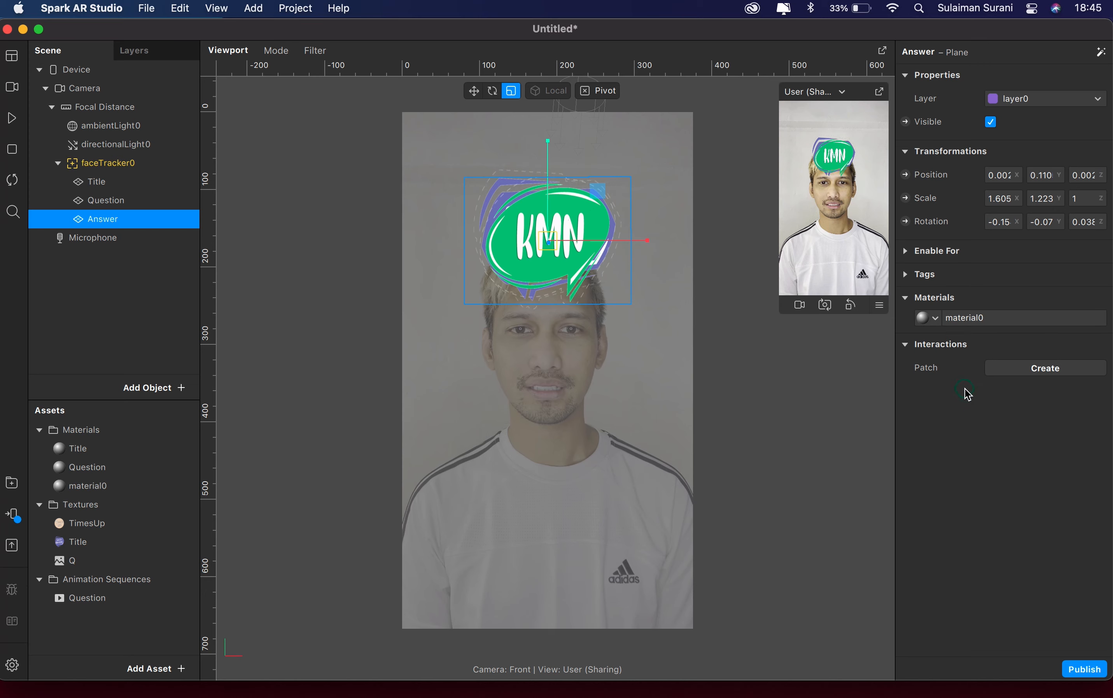
pyautogui.doubleClick(81, 486)
pyautogui.write('Answer')
pyautogui.press('Return')
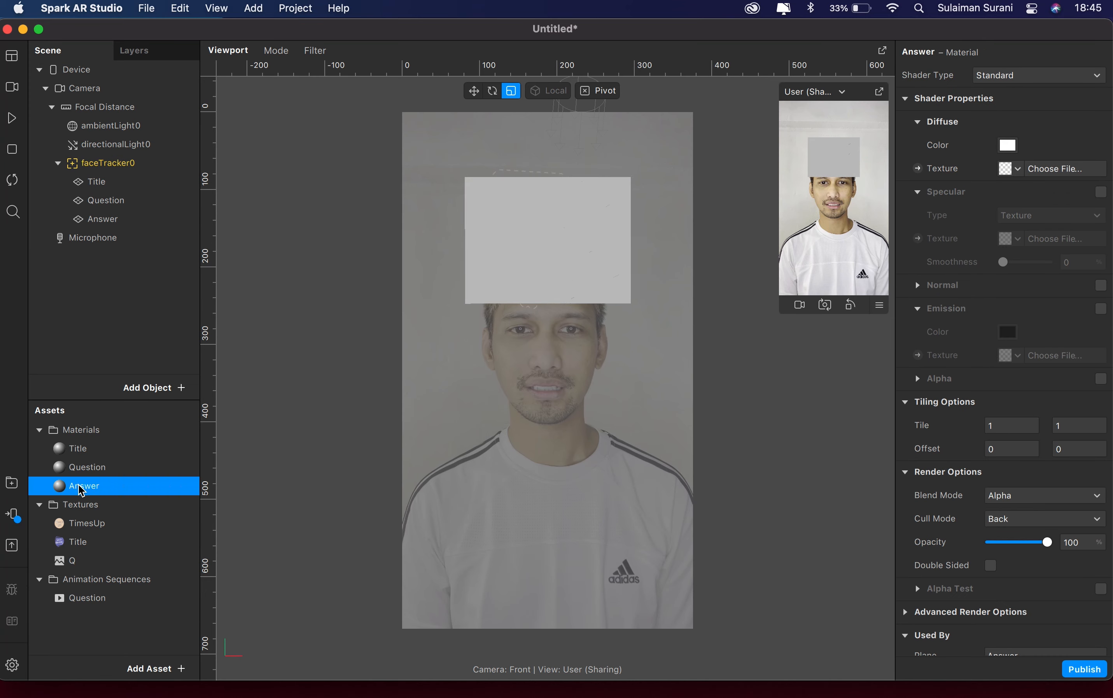
pyautogui.click(998, 73)
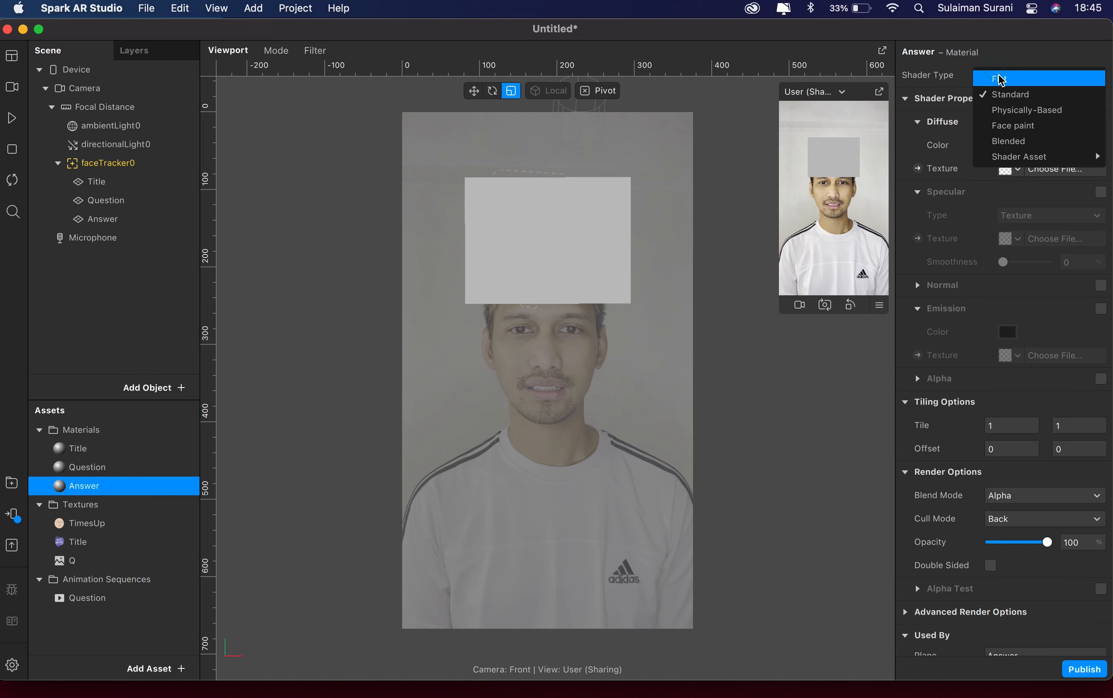
pyautogui.click(1001, 81)
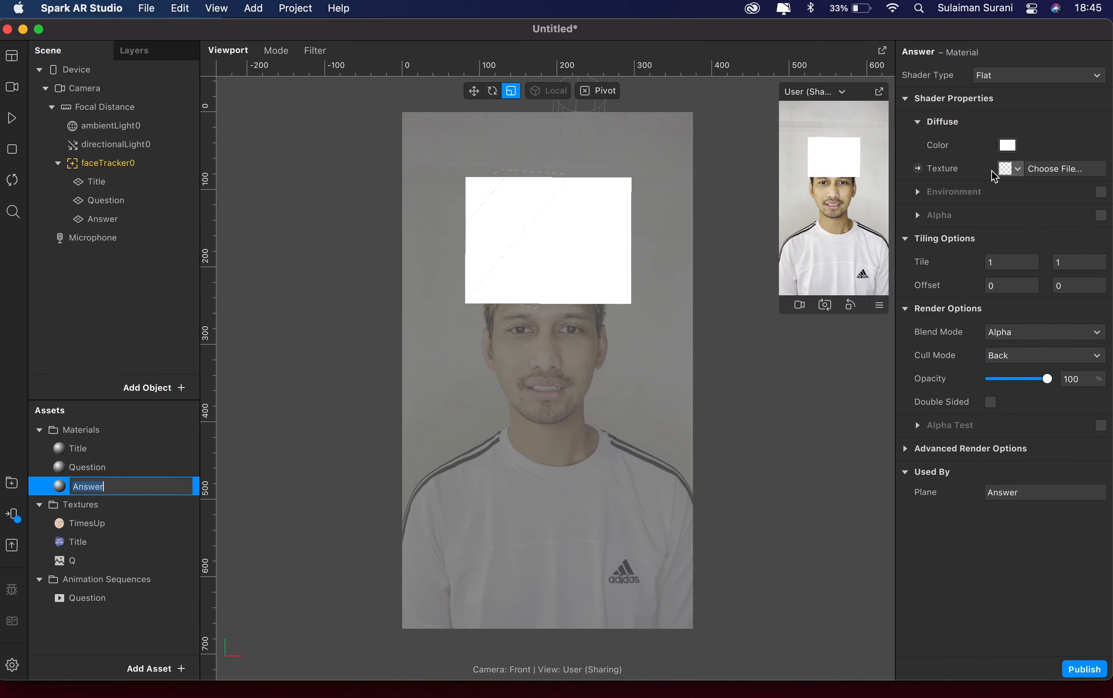
# Assign a new animation sequence as the Answer material's diffuse texture and rename the sequence Answer
pyautogui.click(1019, 171)
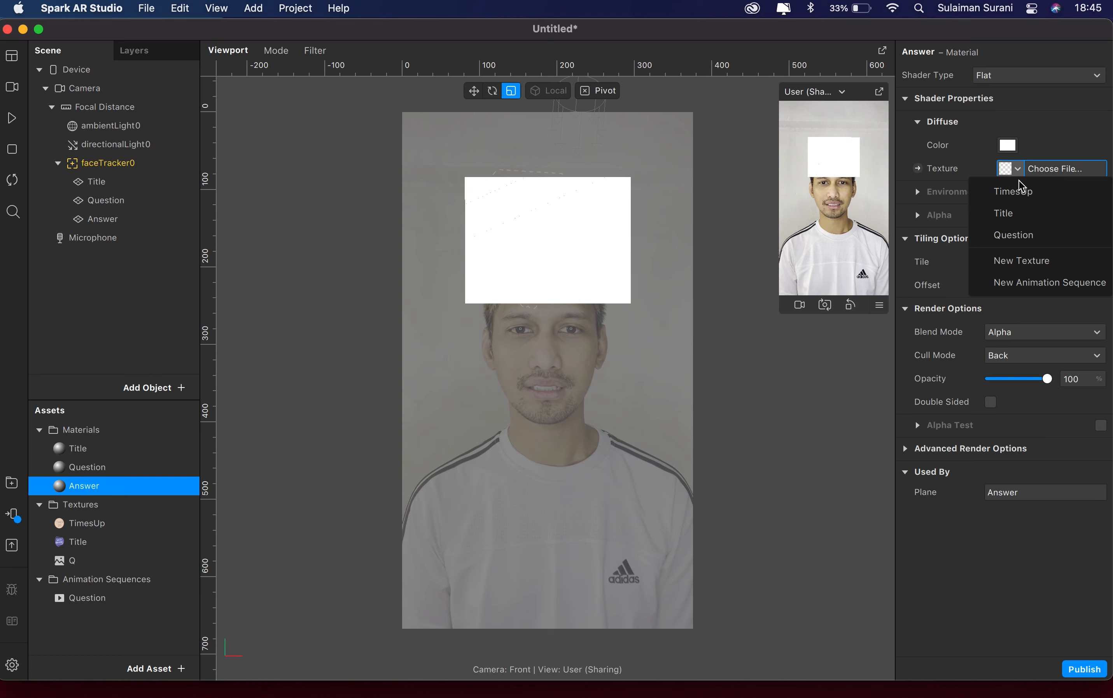
pyautogui.click(1019, 281)
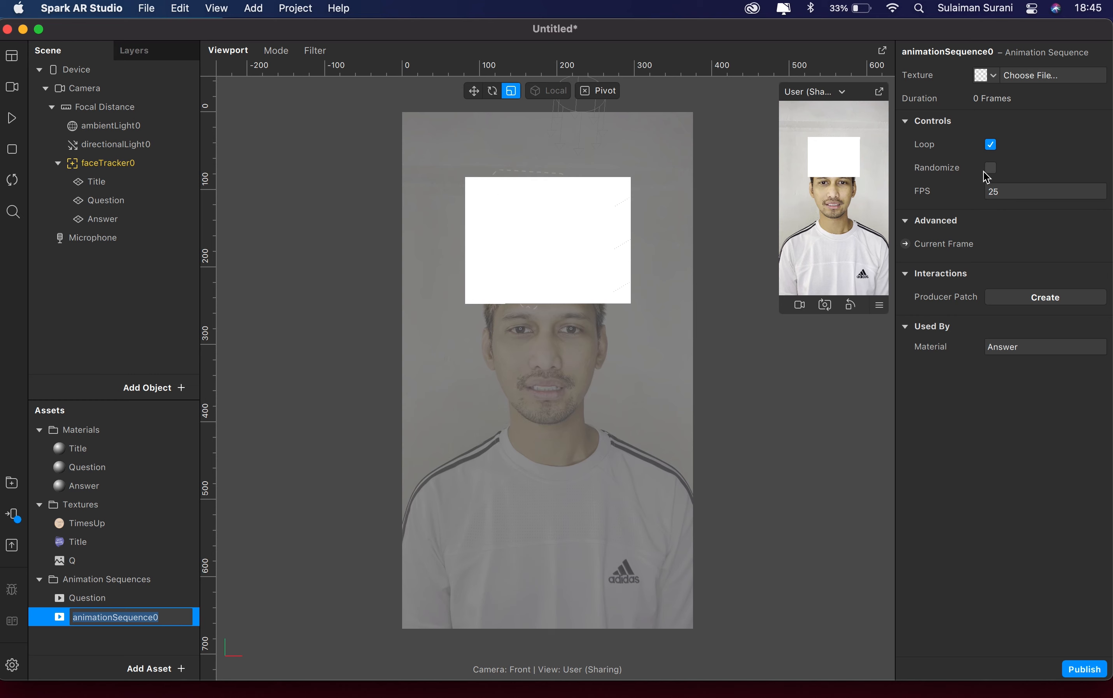
pyautogui.press('Return')
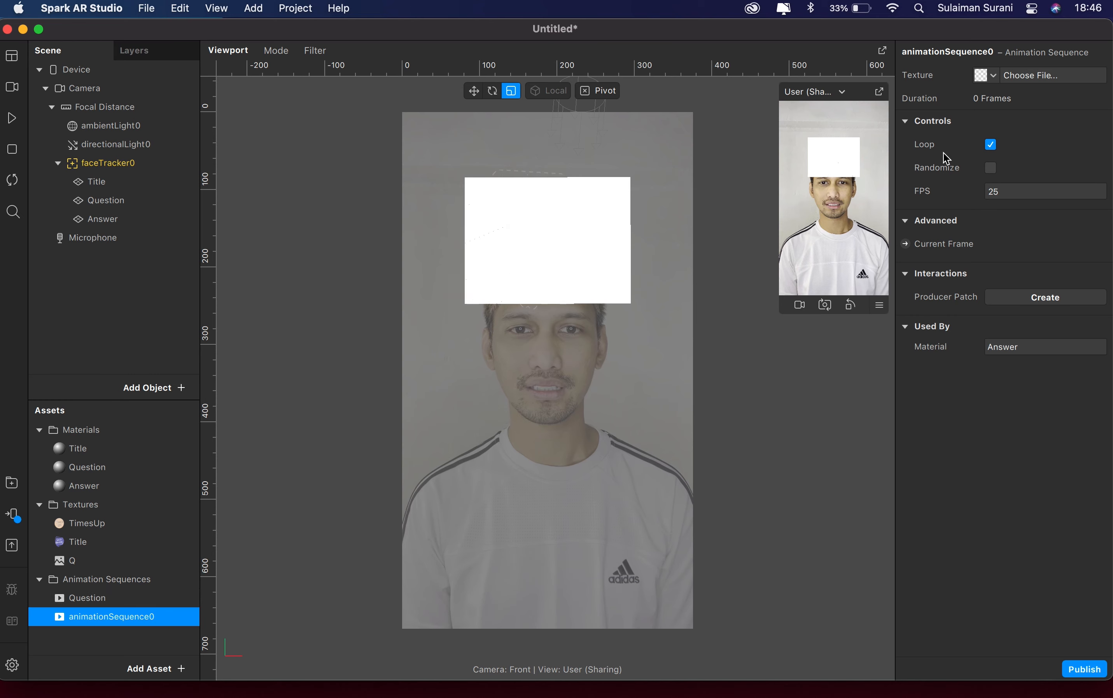
pyautogui.doubleClick(88, 618)
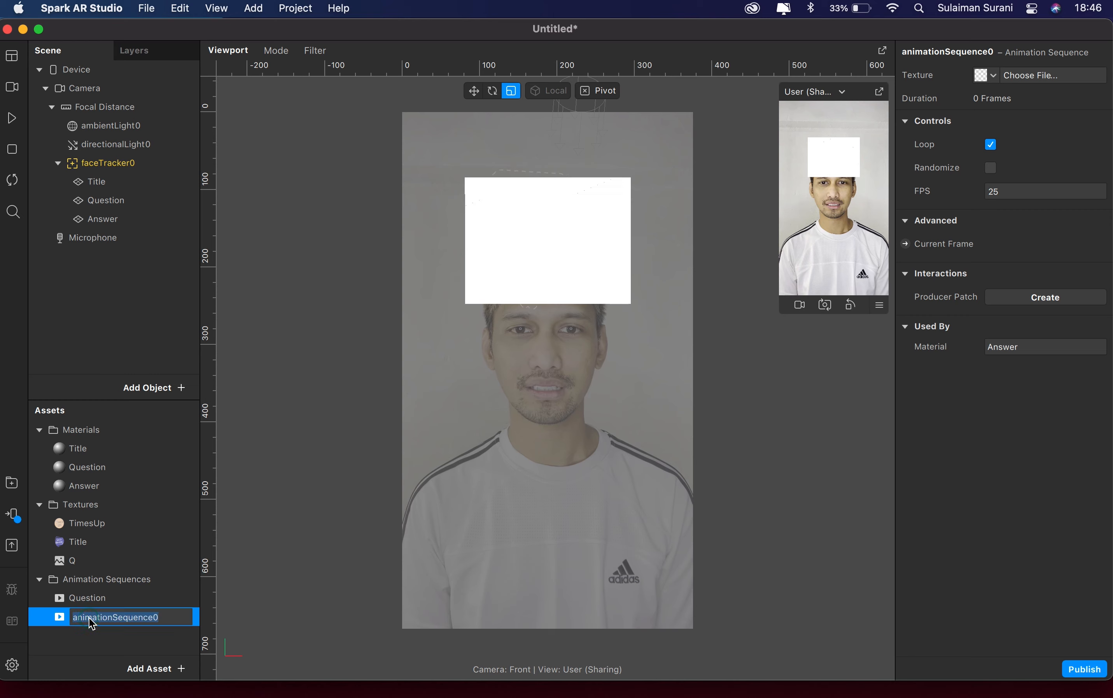
pyautogui.write('Answer')
pyautogui.press('Return')
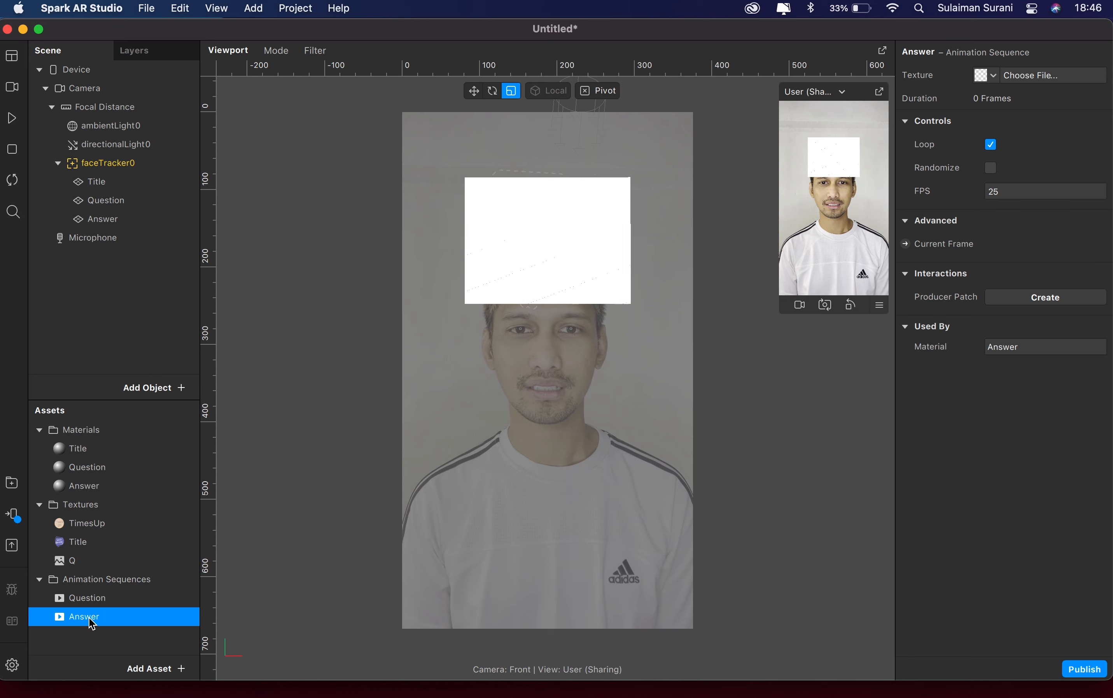
# Load images 1.png to 8.png from the A folder in Guess Who as a new texture for the Answer animation sequence
pyautogui.click(987, 76)
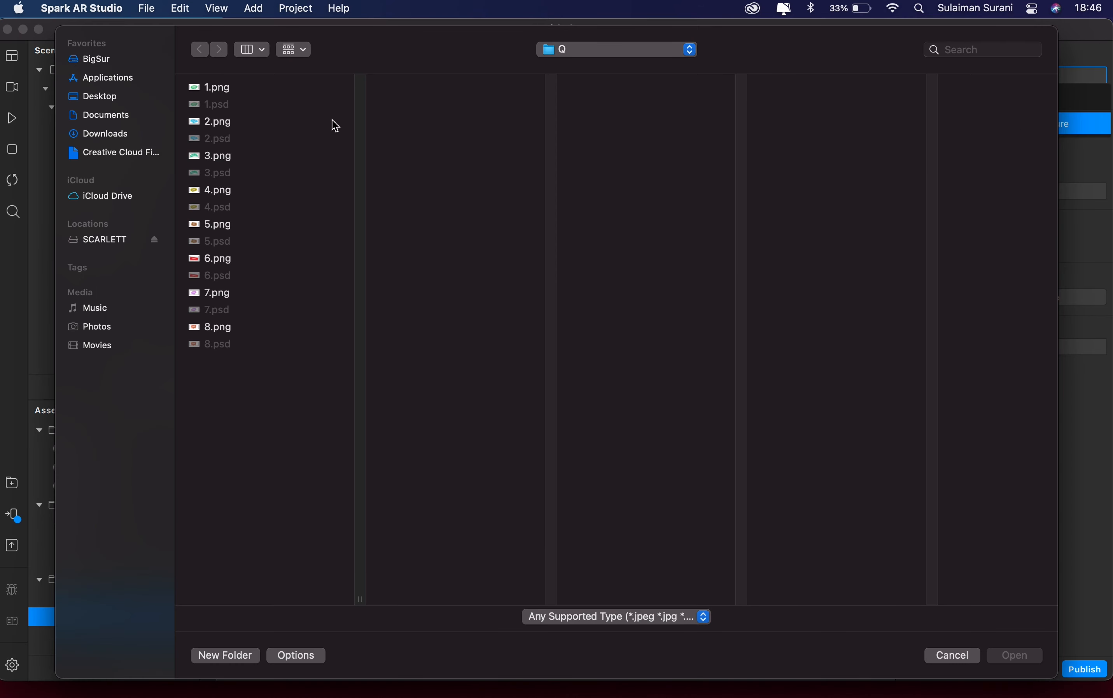
pyautogui.click(630, 52)
pyautogui.click(618, 70)
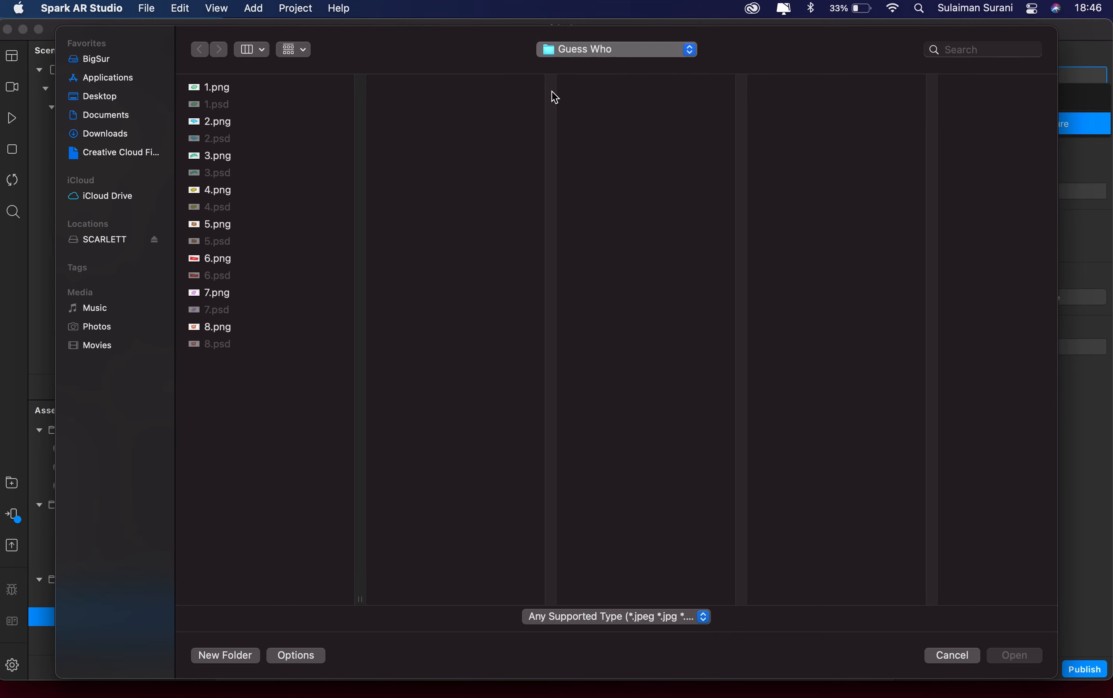
pyautogui.click(421, 91)
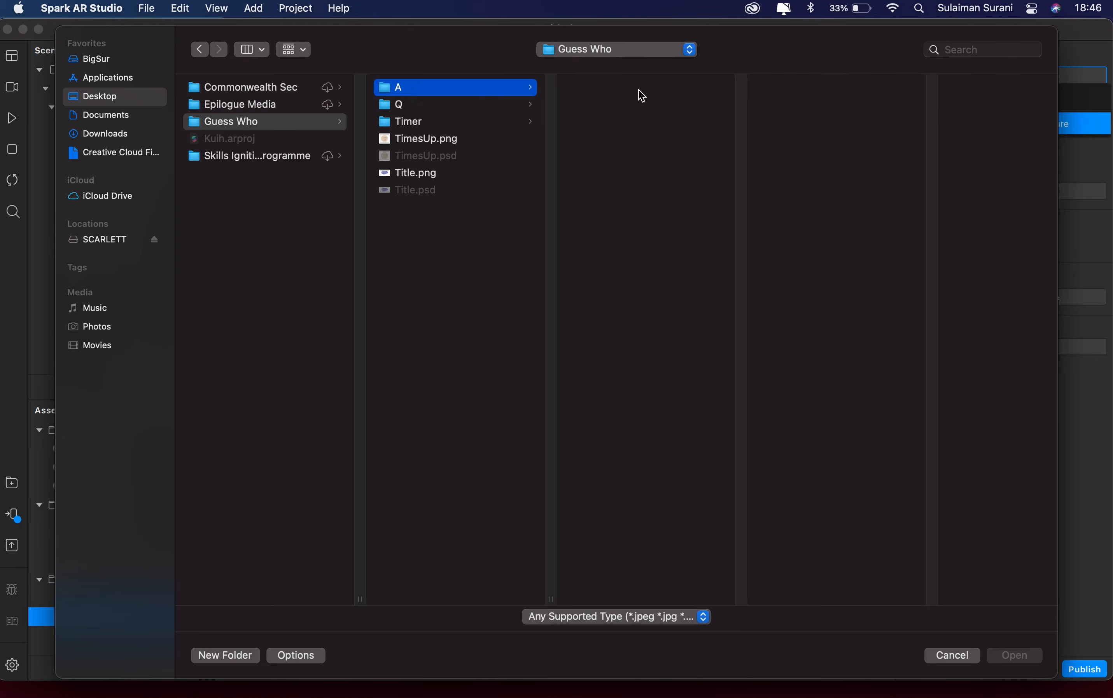
pyautogui.click(629, 93)
pyautogui.keyDown('shift'); pyautogui.click(596, 258); pyautogui.keyUp('shift')
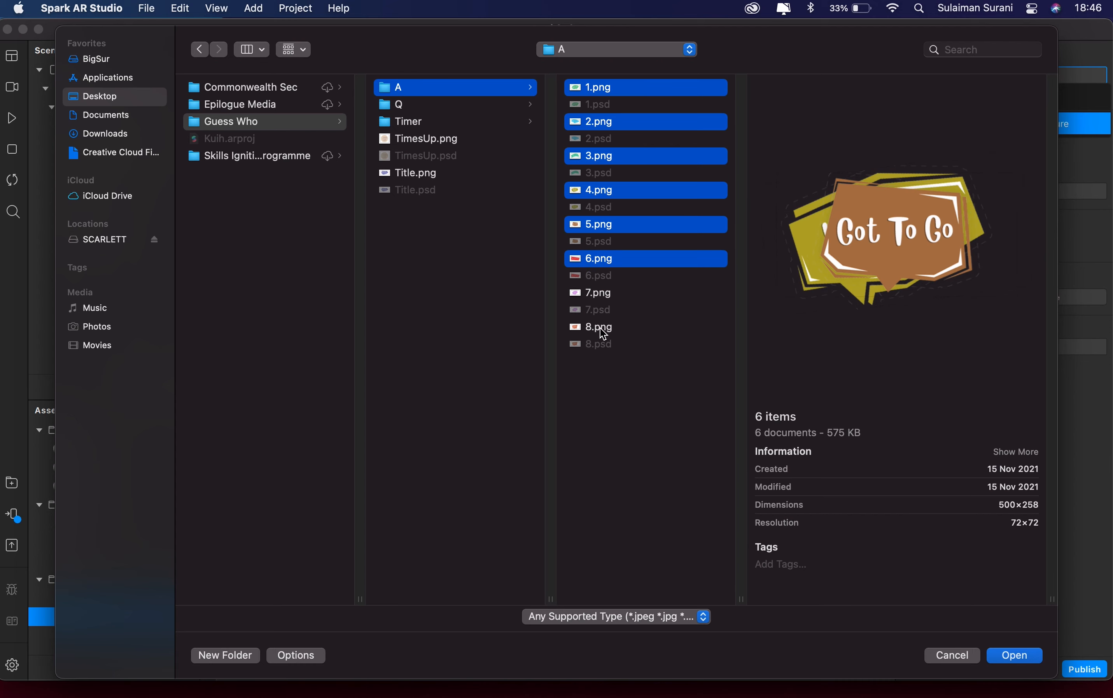
pyautogui.hotkey('shift', 'Down')
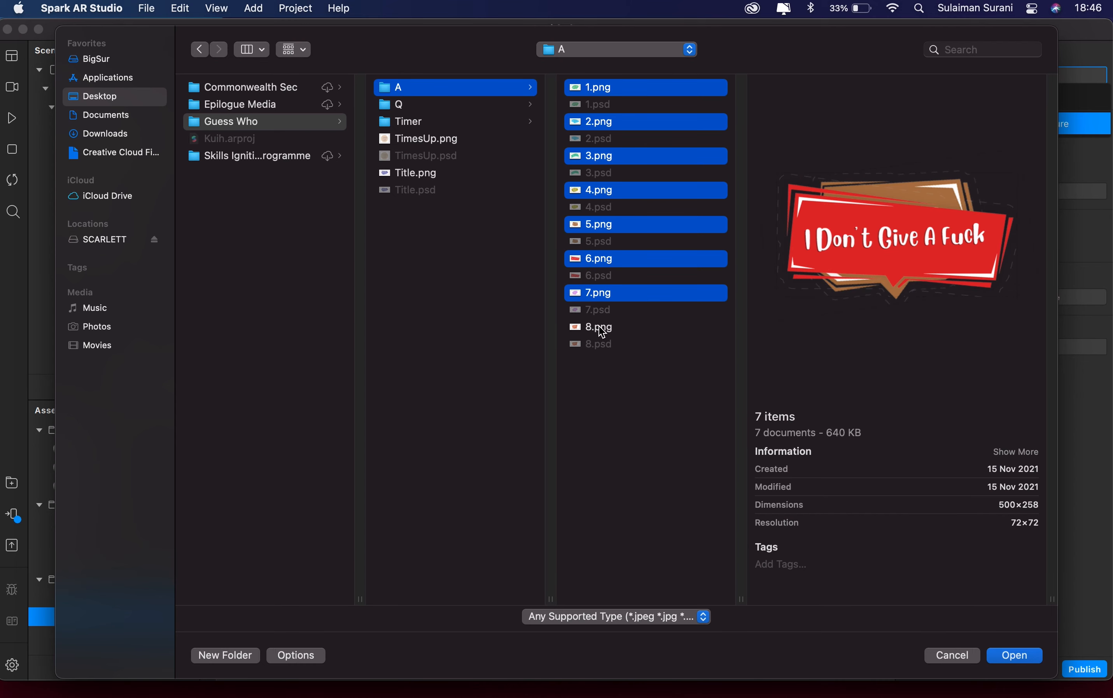
pyautogui.hotkey('shift', 'Down')
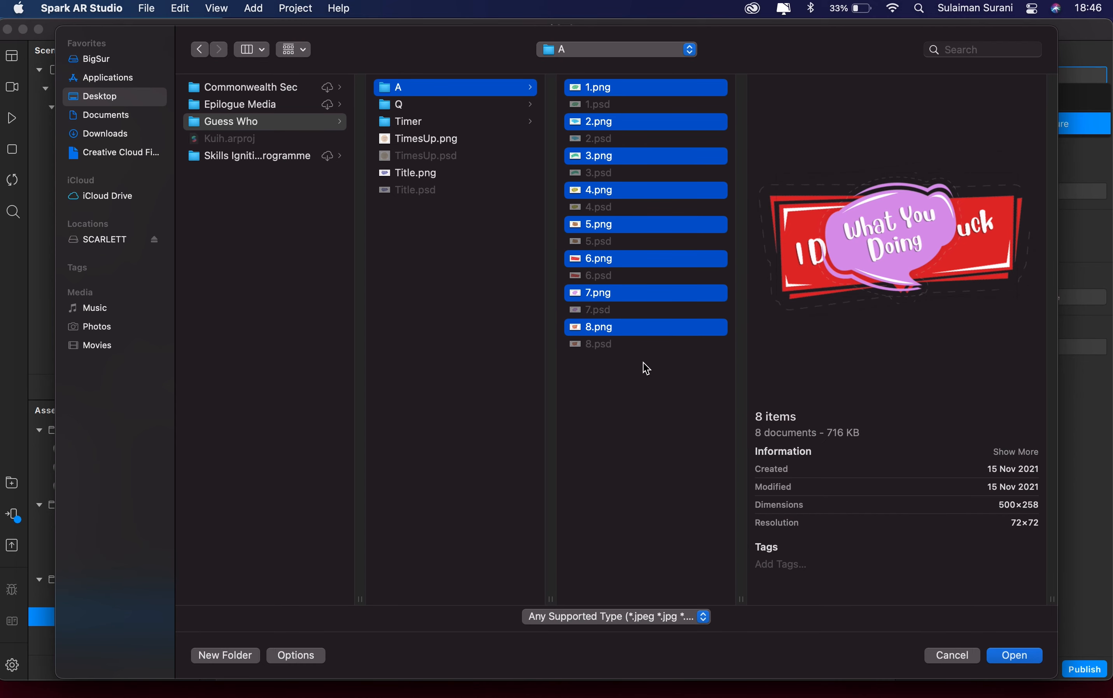
pyautogui.click(1009, 654)
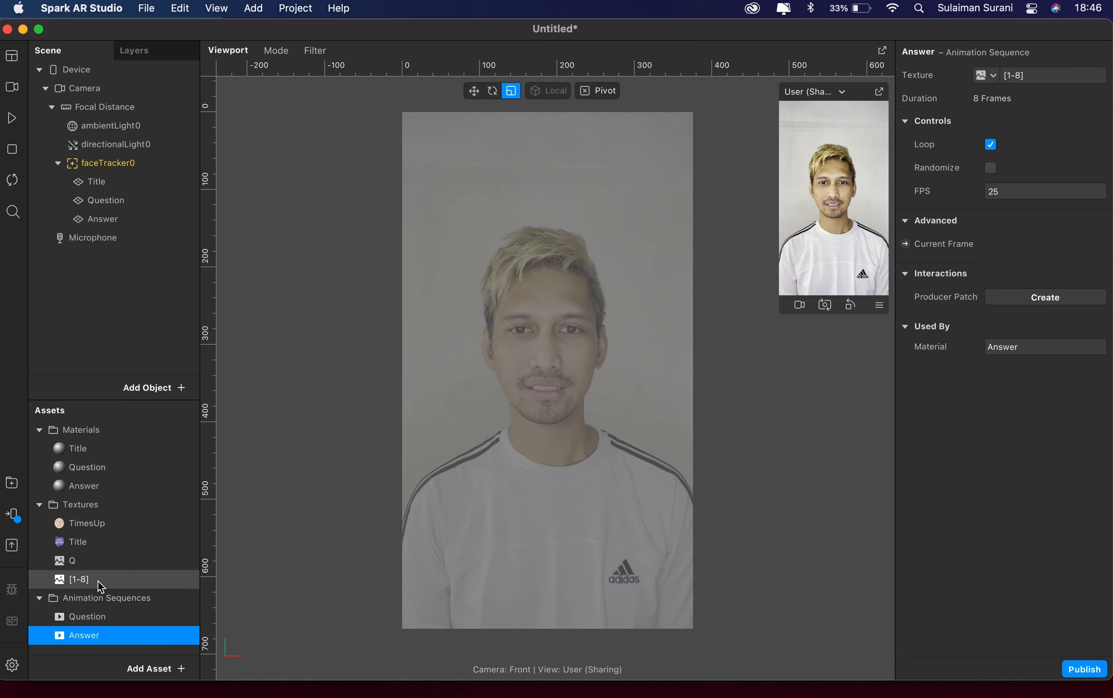
# Rename the imported [1-8] texture sequence A
pyautogui.doubleClick(84, 579)
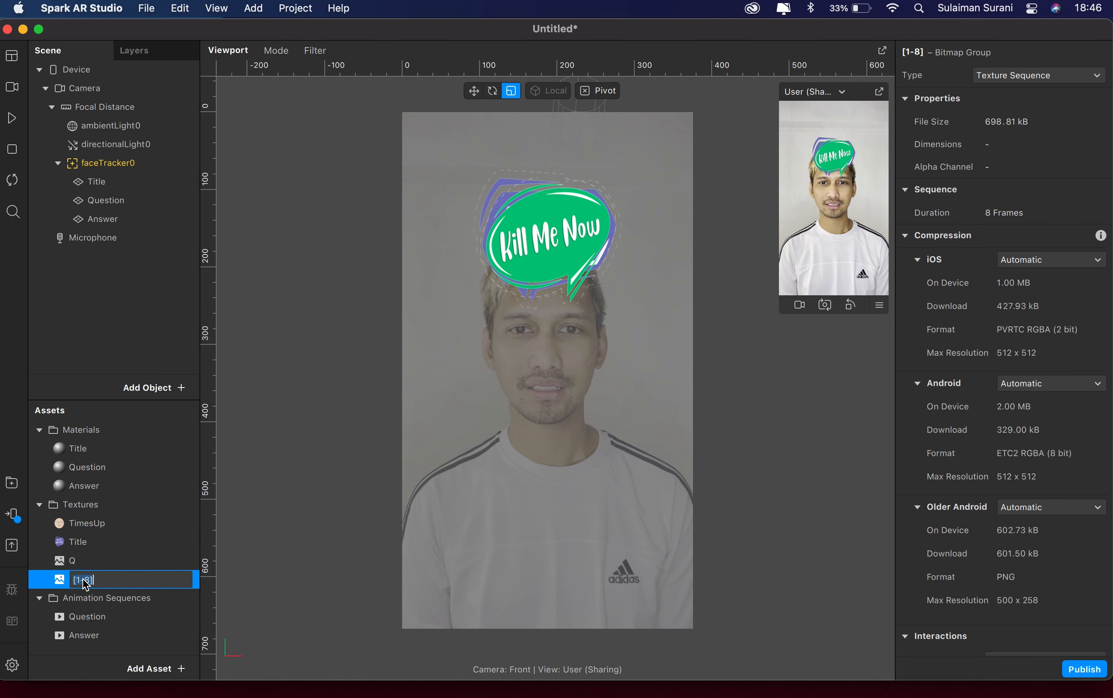
pyautogui.write('A')
pyautogui.press('Return')
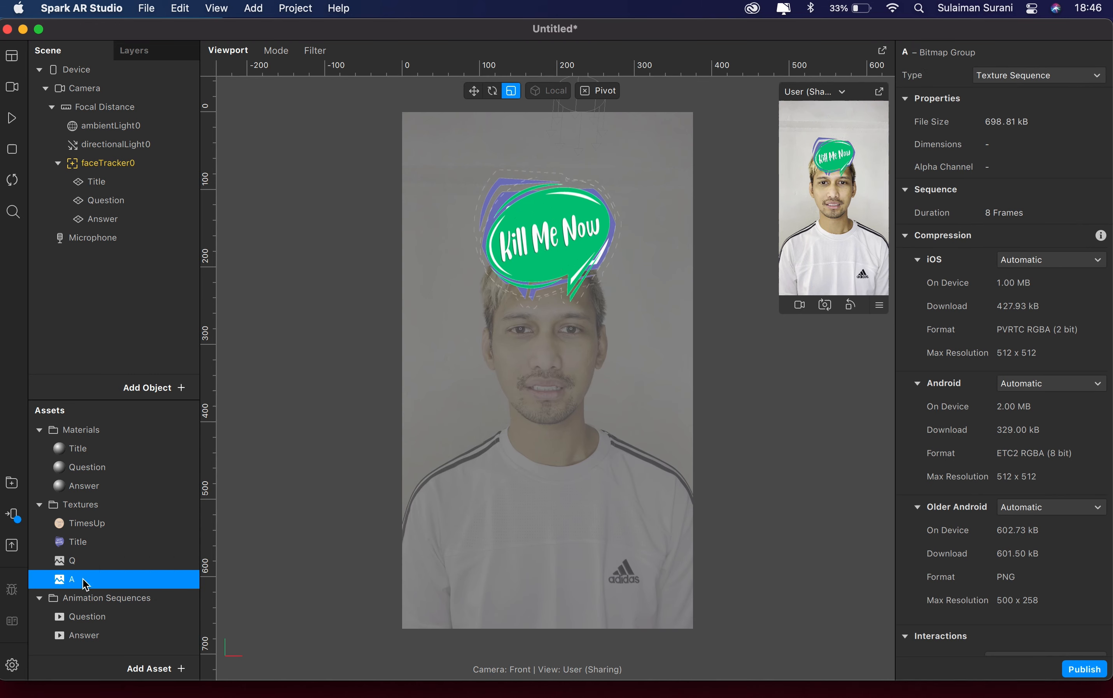
# Set the A texture's compression to None for iOS, Android and Older Android
pyautogui.click(1043, 259)
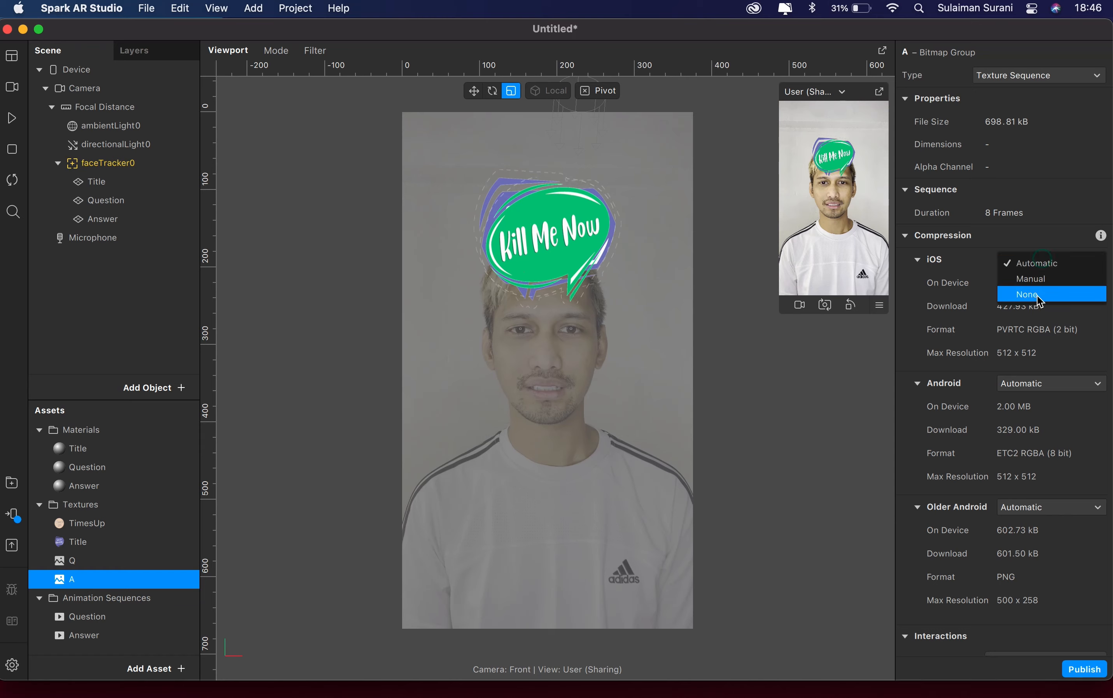
pyautogui.click(1038, 295)
pyautogui.click(1046, 337)
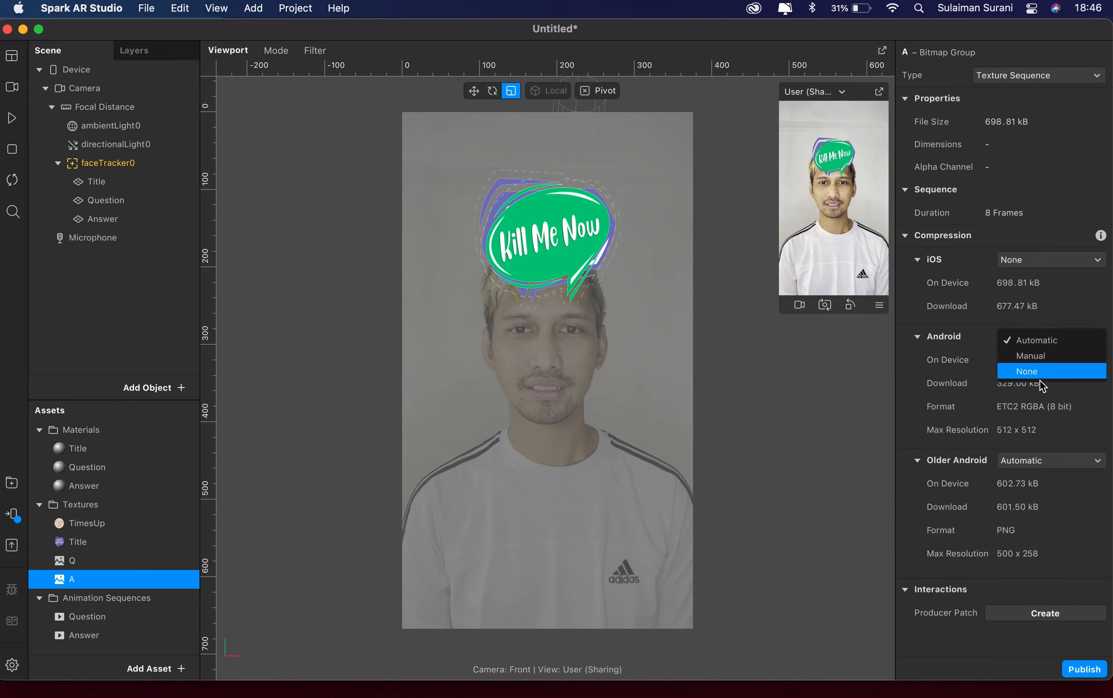
pyautogui.click(1044, 379)
pyautogui.click(1036, 413)
pyautogui.click(1034, 450)
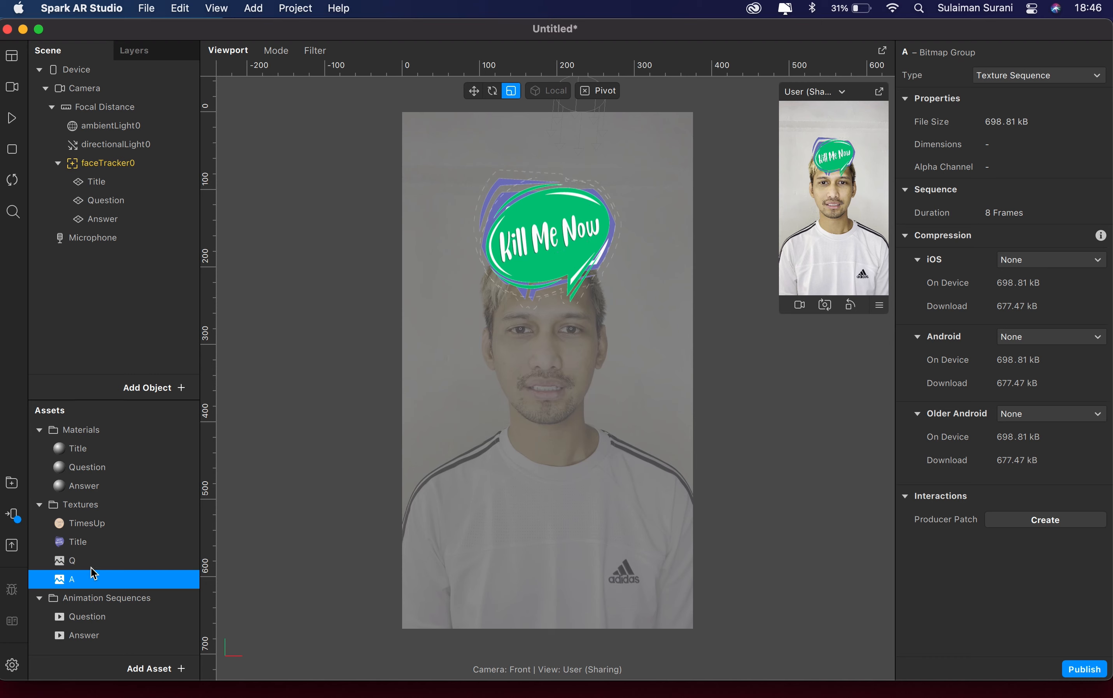
# Duplicate the Answer plane under faceTracker0 and rename the copy Timer
pyautogui.click(111, 220)
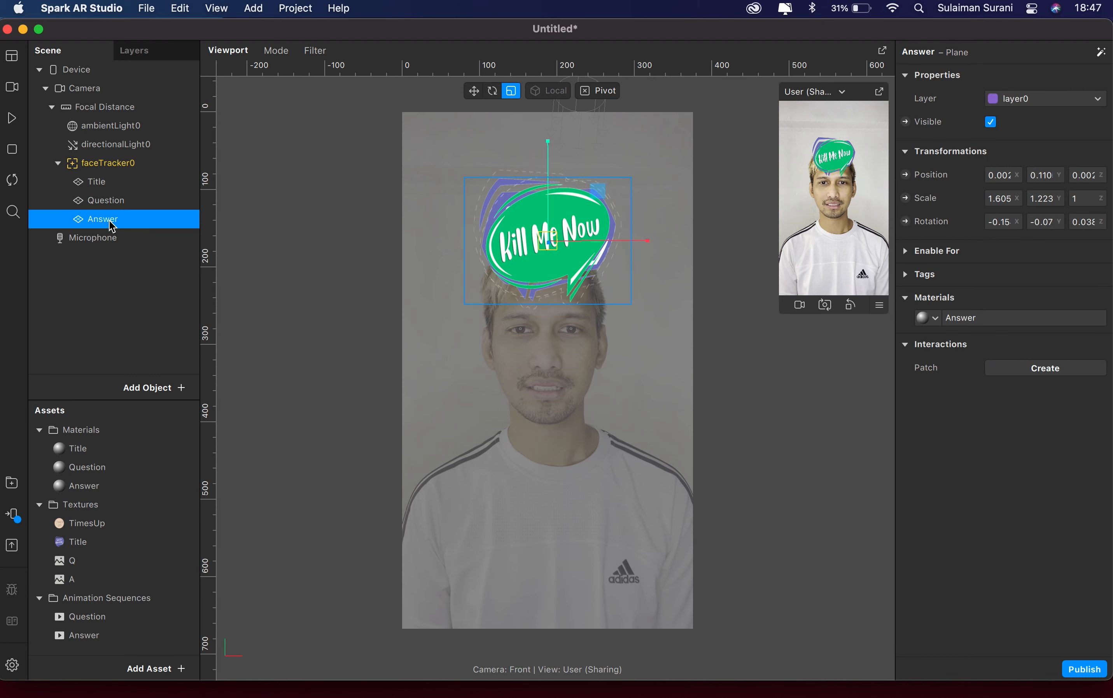
pyautogui.rightClick(110, 221)
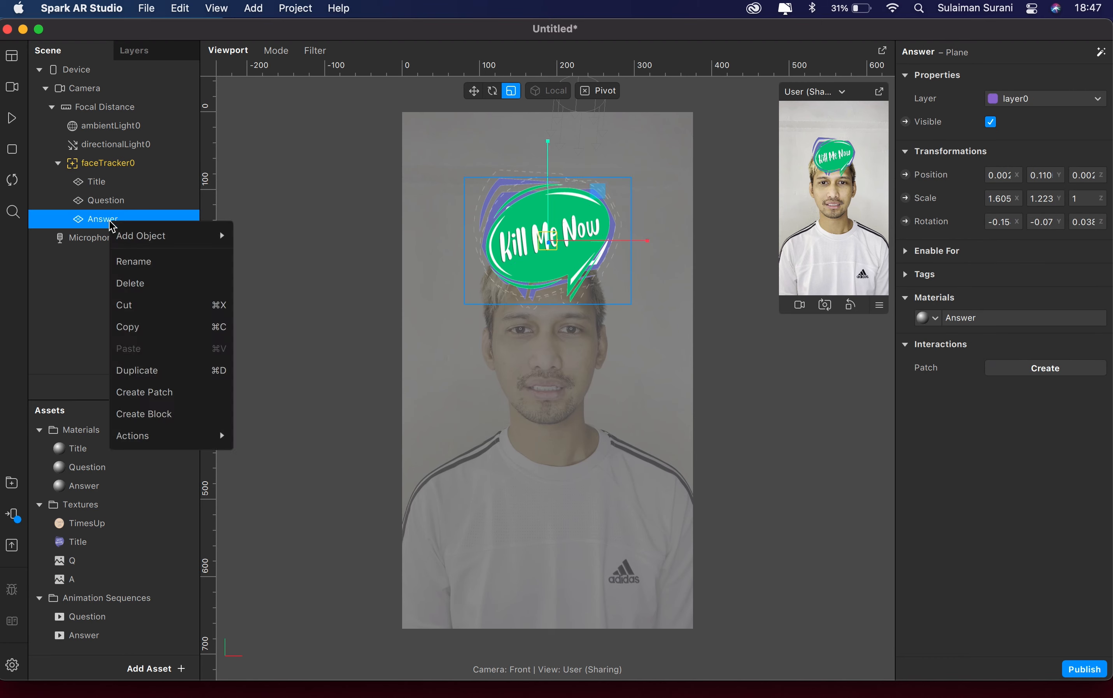
pyautogui.click(137, 371)
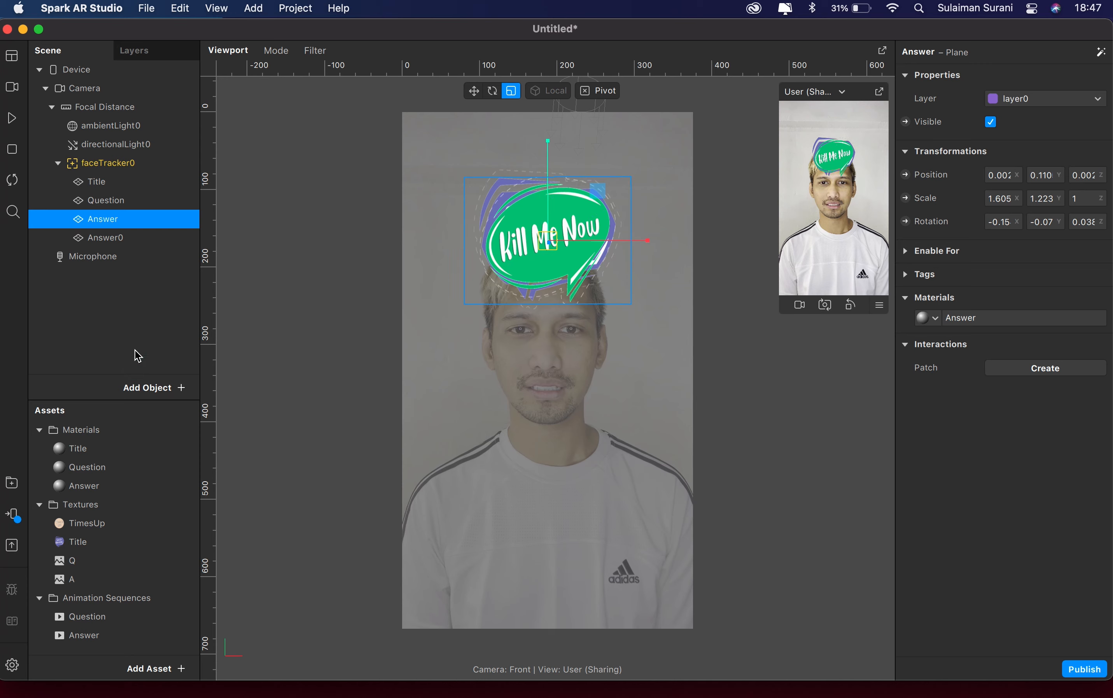
pyautogui.doubleClick(109, 238)
pyautogui.write('Timer')
pyautogui.press('Return')
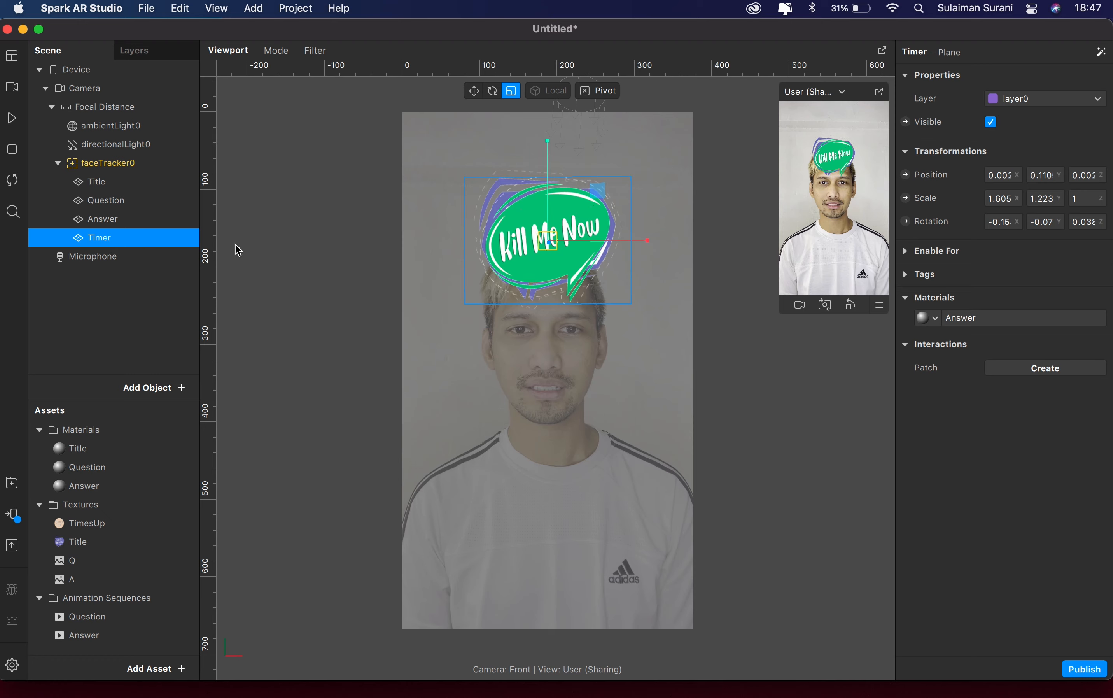
# Give the Timer plane a new material named Timer and set its shader type to Flat
pyautogui.click(929, 317)
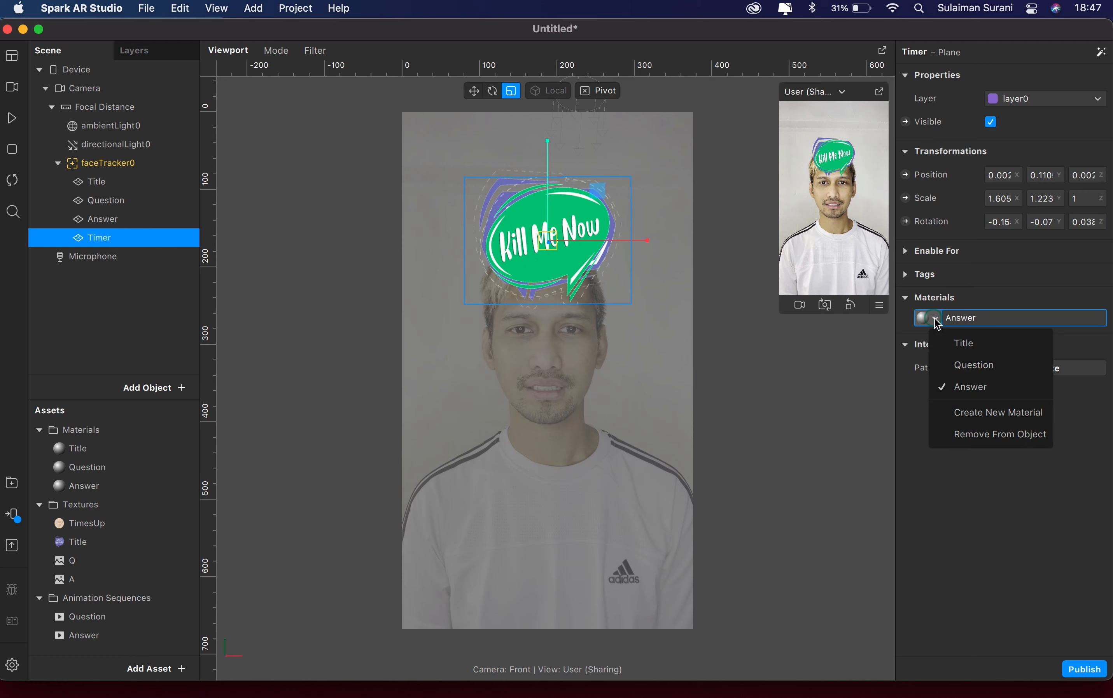
pyautogui.click(961, 413)
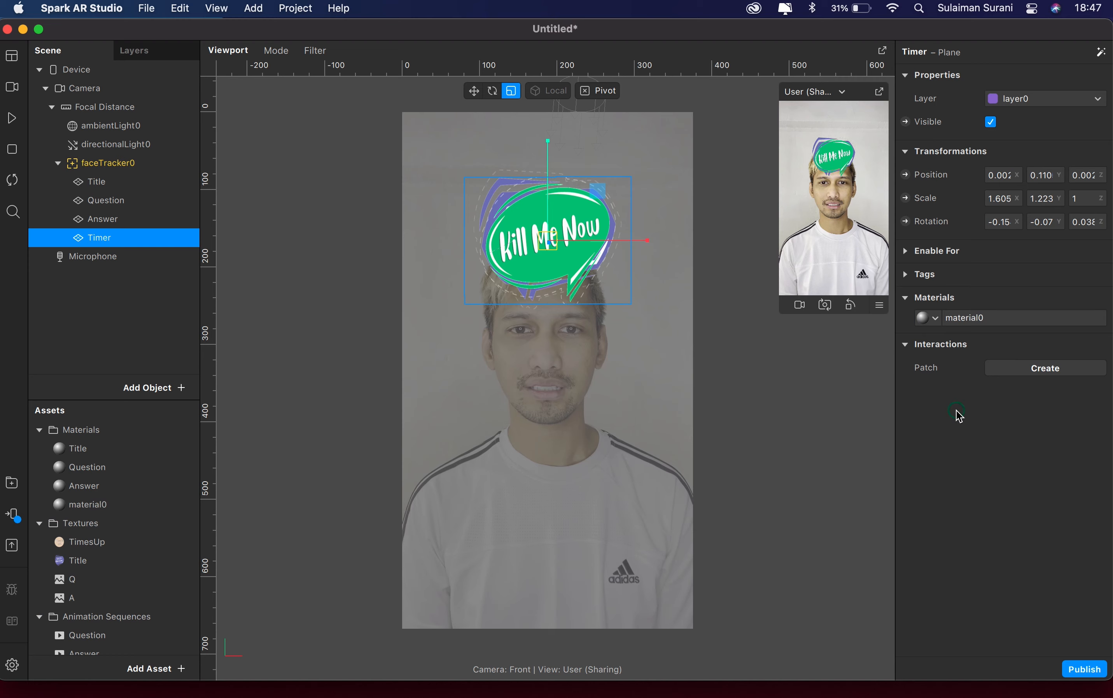
pyautogui.doubleClick(79, 504)
pyautogui.write('Timer')
pyautogui.press('Return')
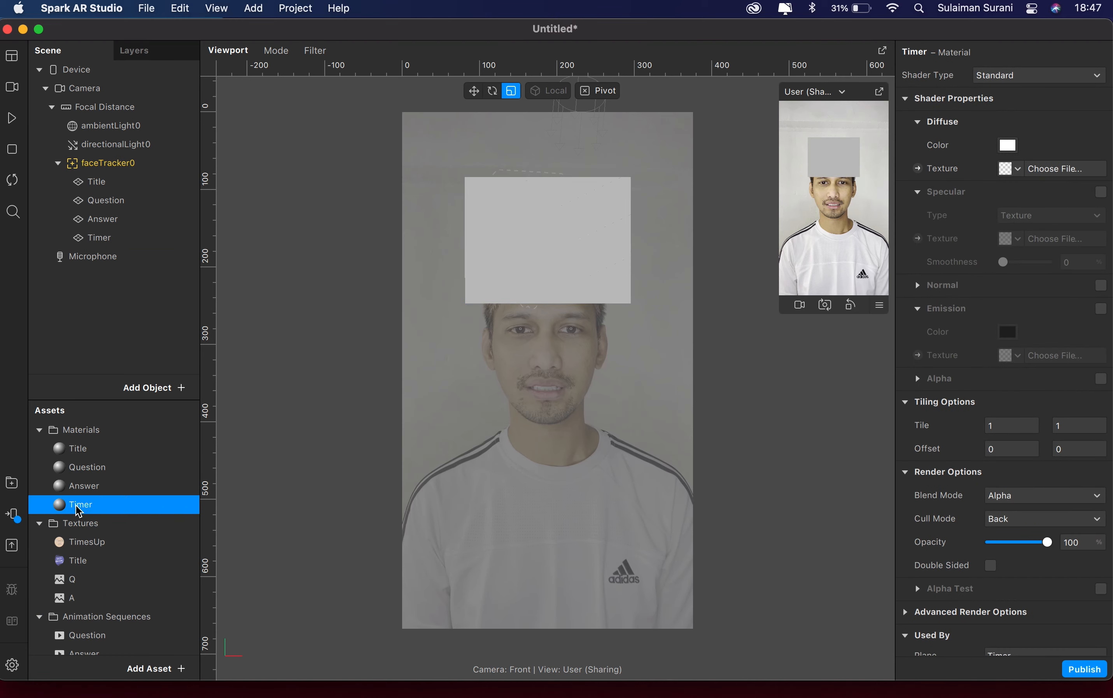
pyautogui.click(998, 74)
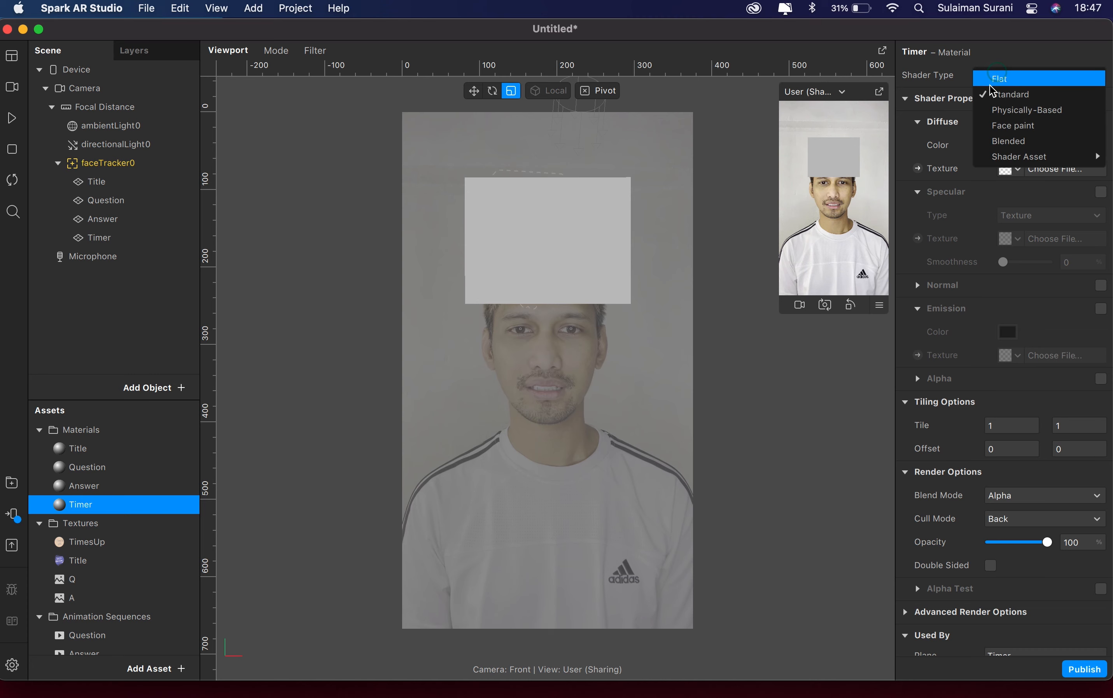
pyautogui.click(1009, 79)
pyautogui.click(1008, 76)
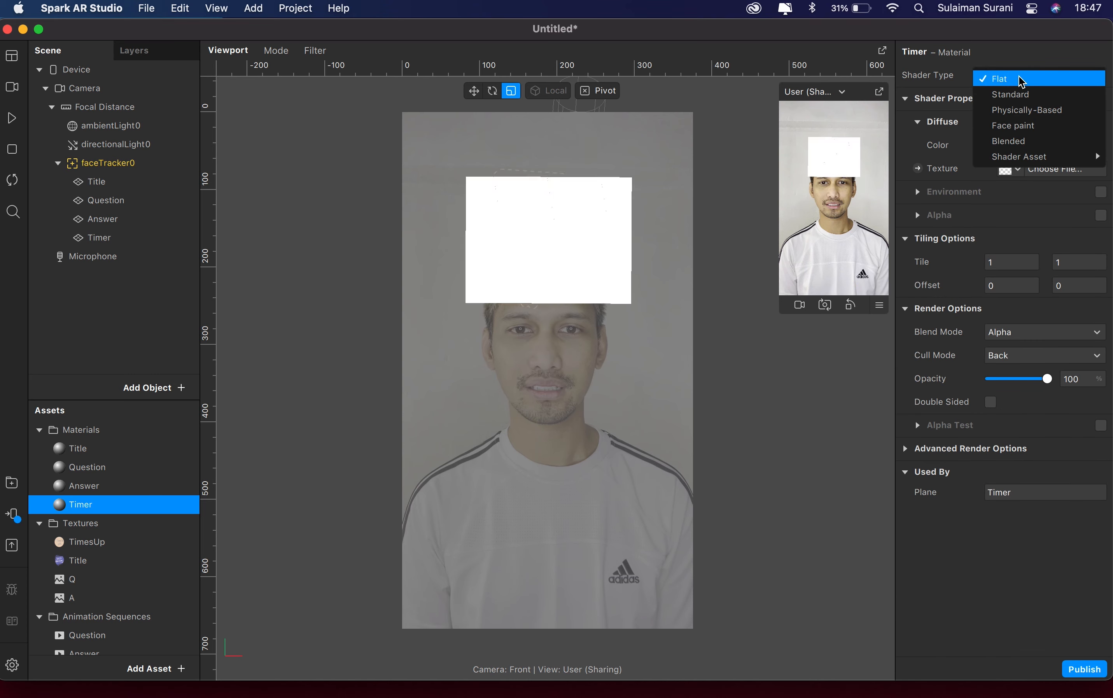
pyautogui.click(1013, 79)
# Assign a new animation sequence as the Timer material's texture and rename the sequence Timer
pyautogui.click(1016, 169)
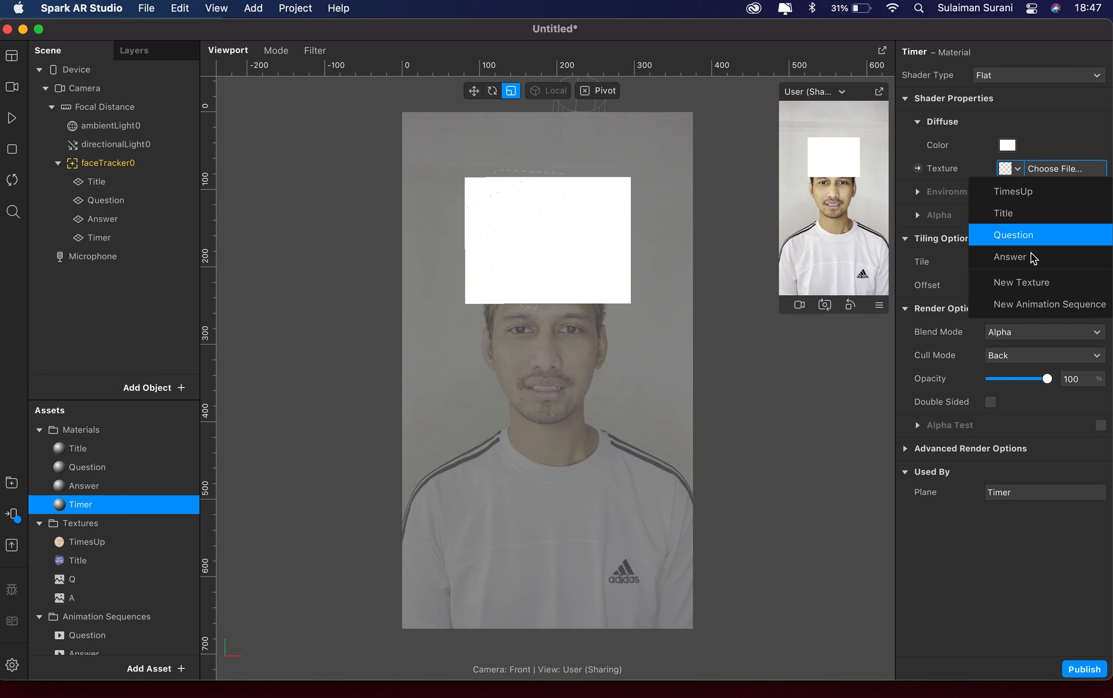
pyautogui.click(1020, 305)
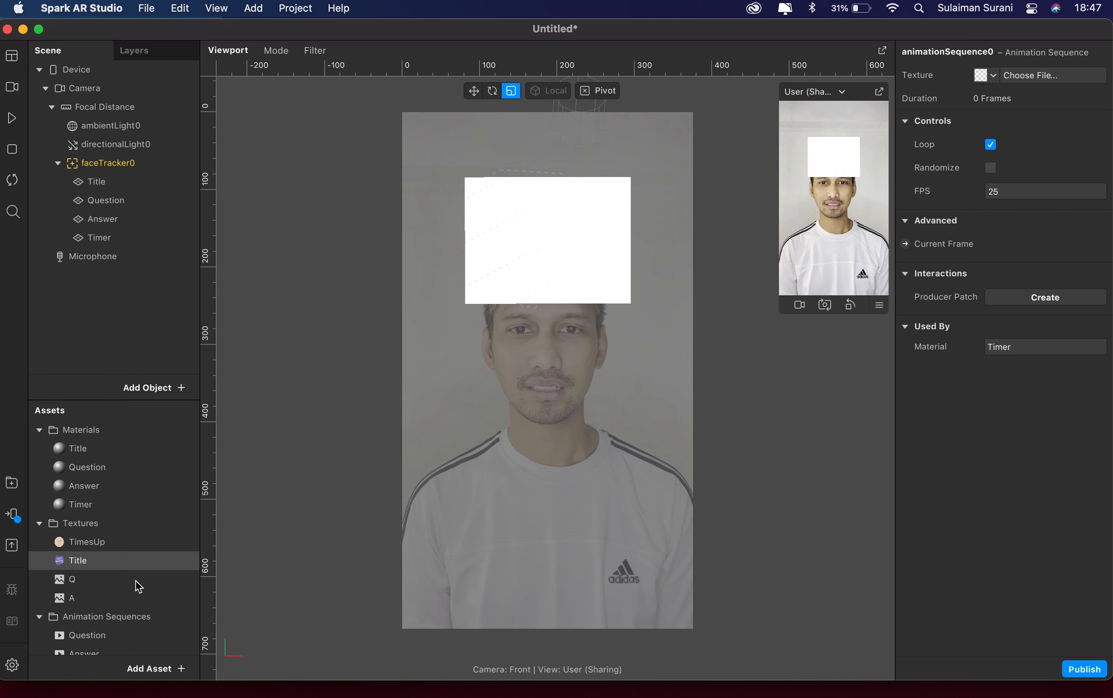
pyautogui.moveTo(104, 400); pyautogui.dragTo(99, 313)
pyautogui.doubleClick(91, 588)
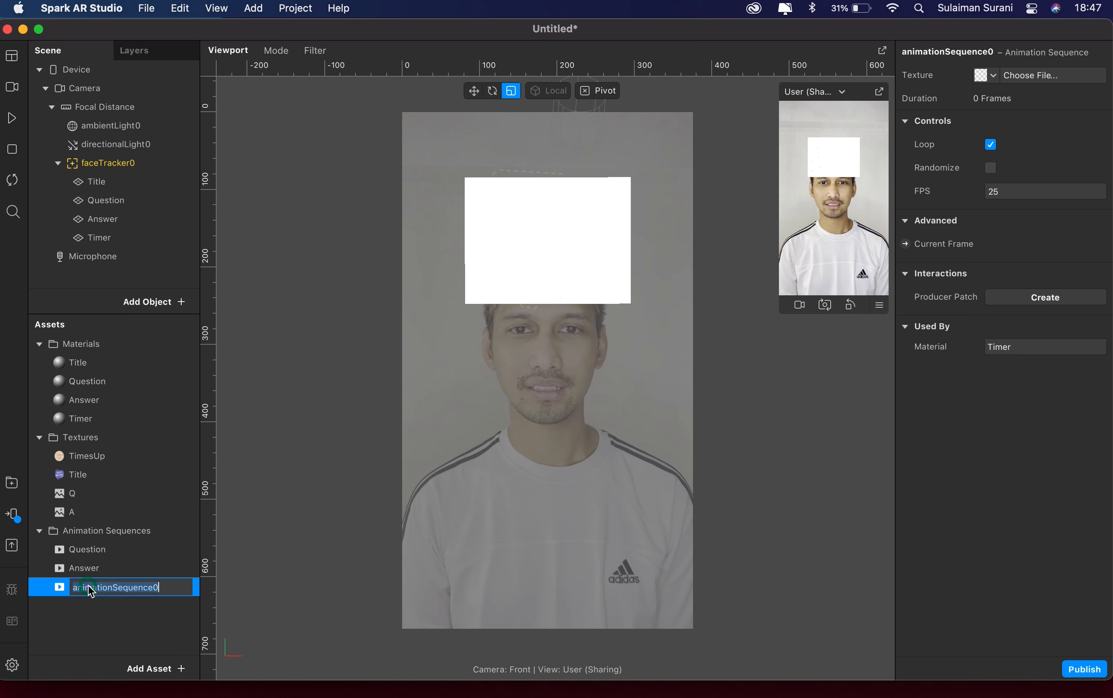
pyautogui.write('Timer')
pyautogui.press('Return')
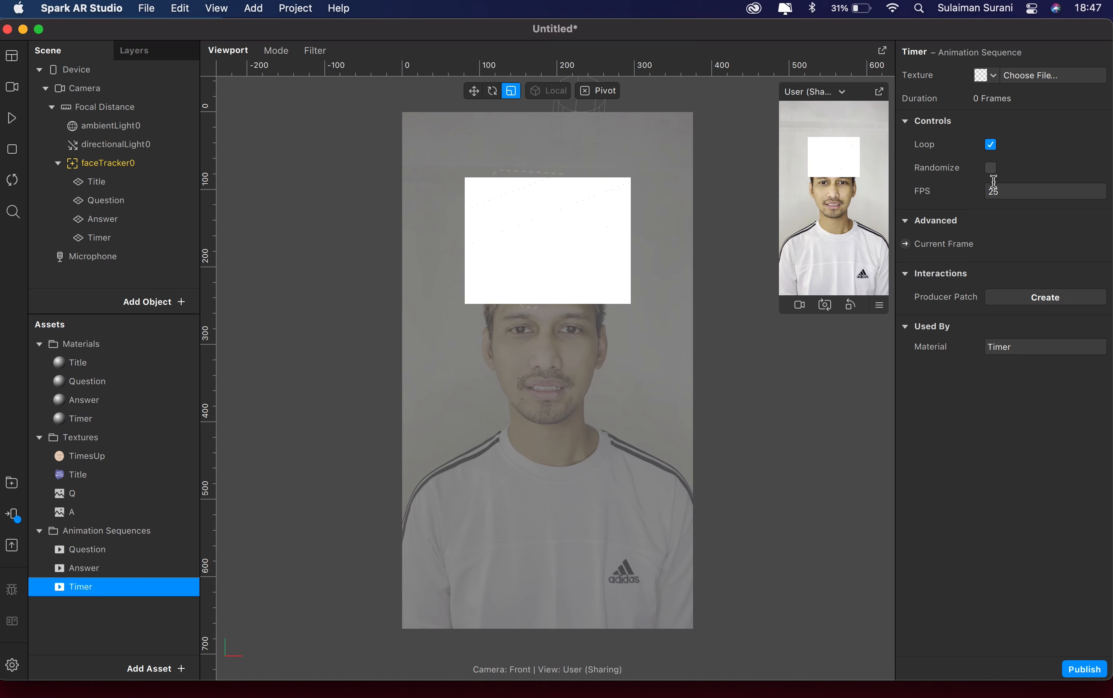
# Load 1.png through 9.png from the Guess Who project's Timer folder as the Timer animation sequence's texture
pyautogui.click(987, 75)
pyautogui.click(1007, 141)
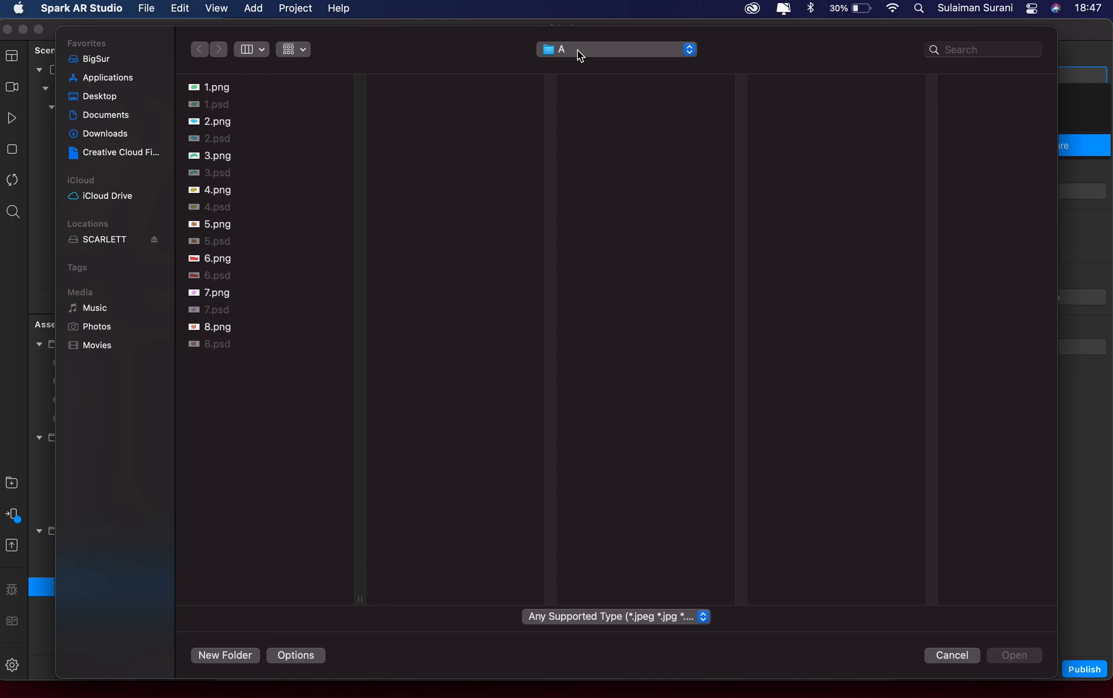
pyautogui.click(581, 55)
pyautogui.click(578, 70)
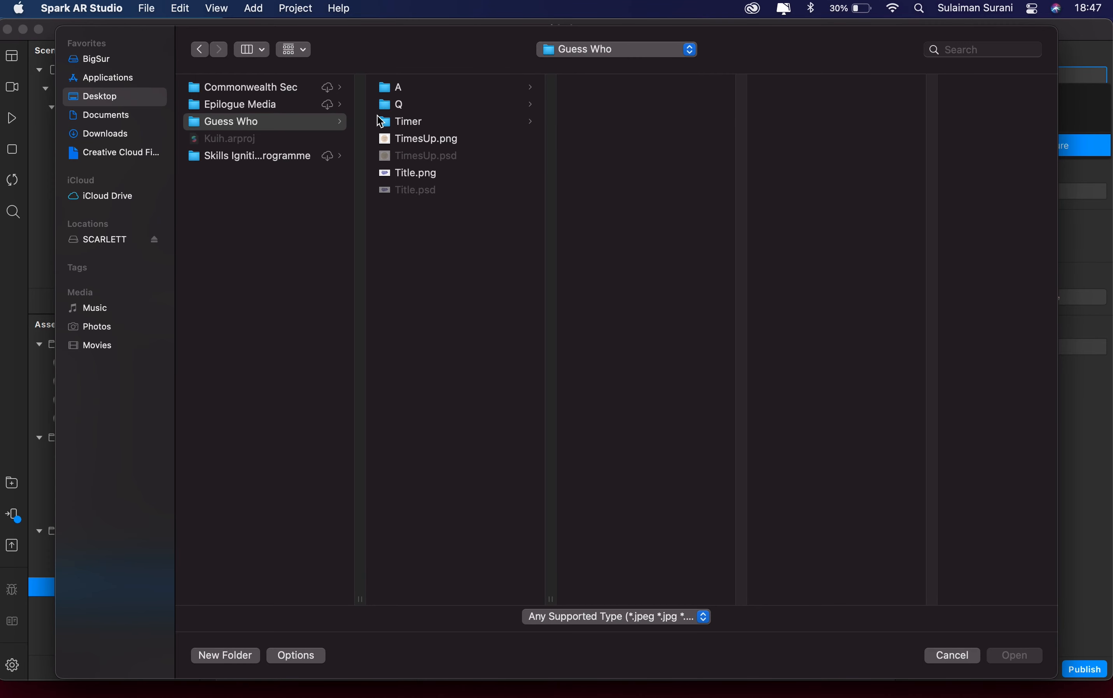
pyautogui.click(415, 122)
pyautogui.click(630, 88)
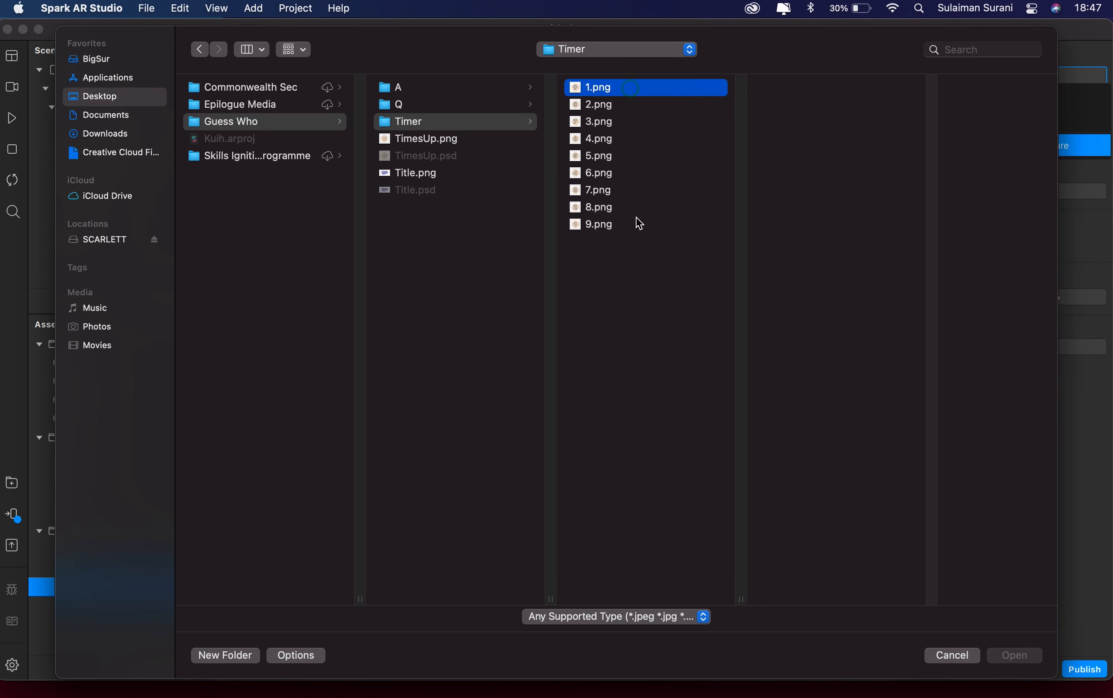
pyautogui.press('super+a')
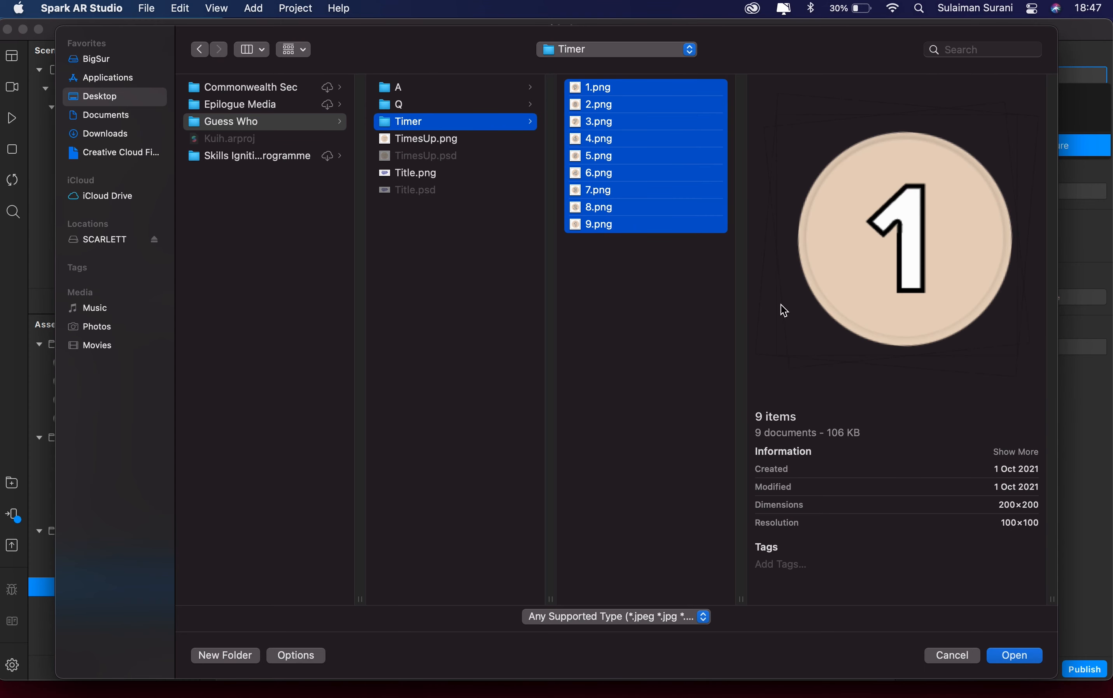
pyautogui.click(1007, 655)
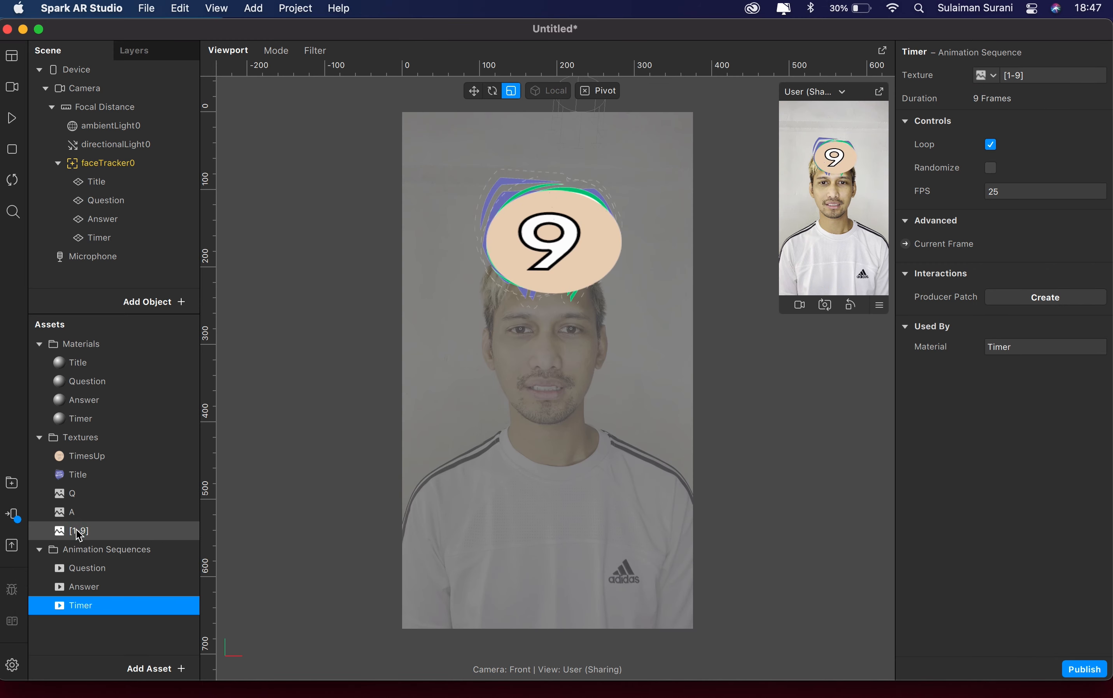
# Rename the imported [1-9] texture sequence T
pyautogui.doubleClick(80, 531)
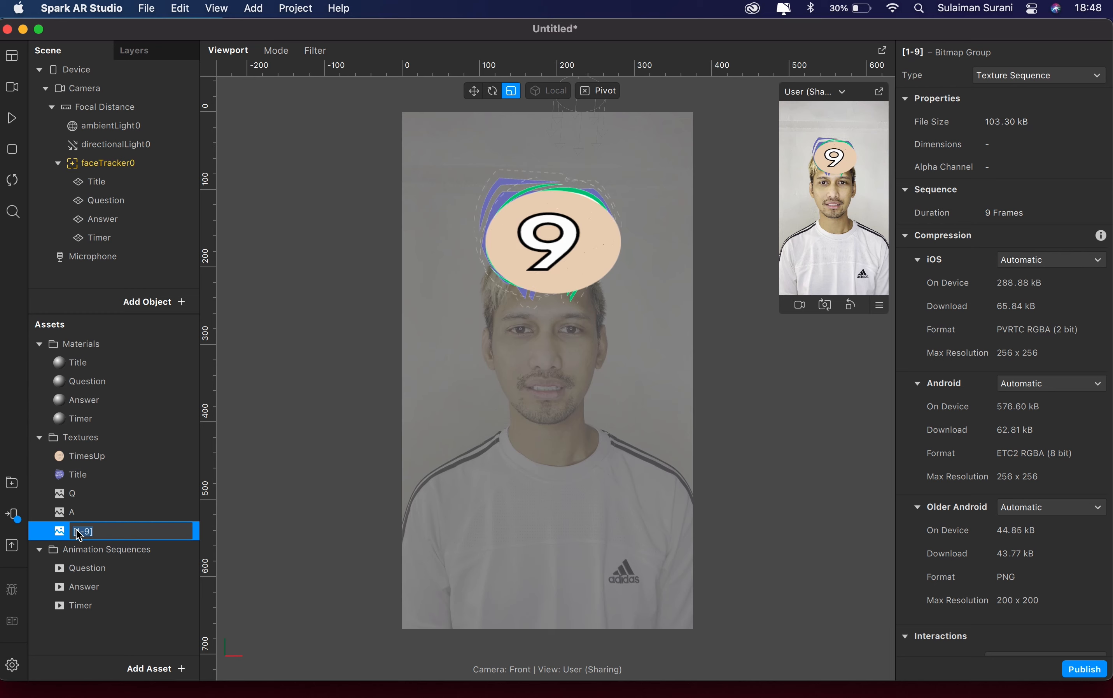
pyautogui.write('T')
pyautogui.press('Return')
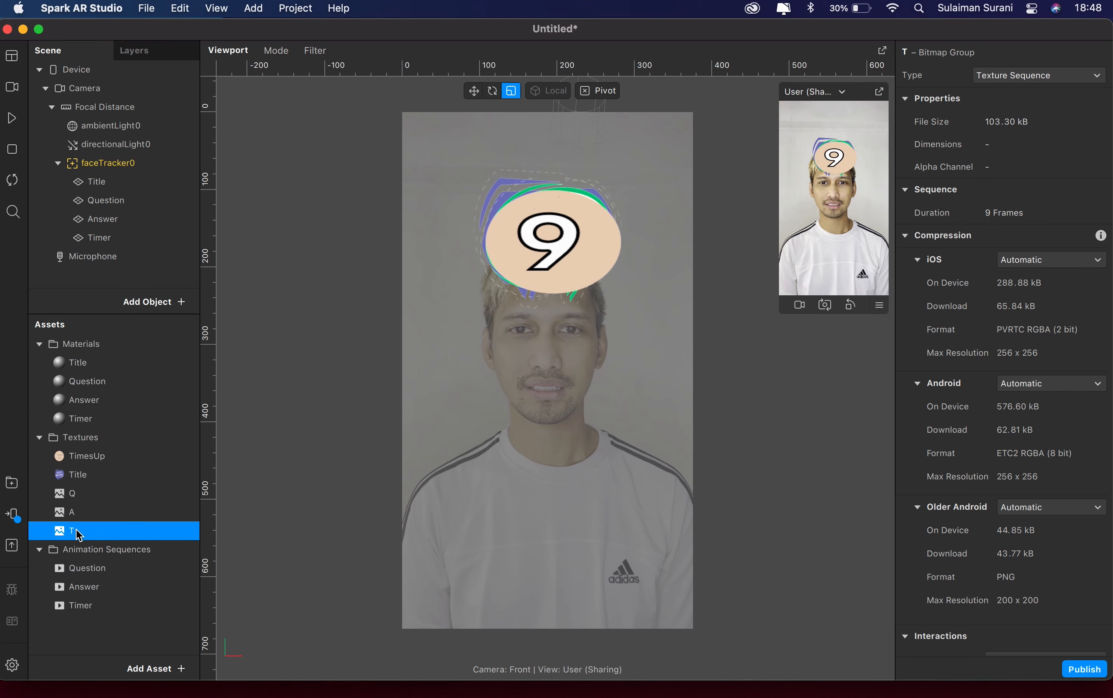
# Set the T texture's compression to None for iOS, Android and Older Android
pyautogui.click(1056, 264)
pyautogui.click(1037, 298)
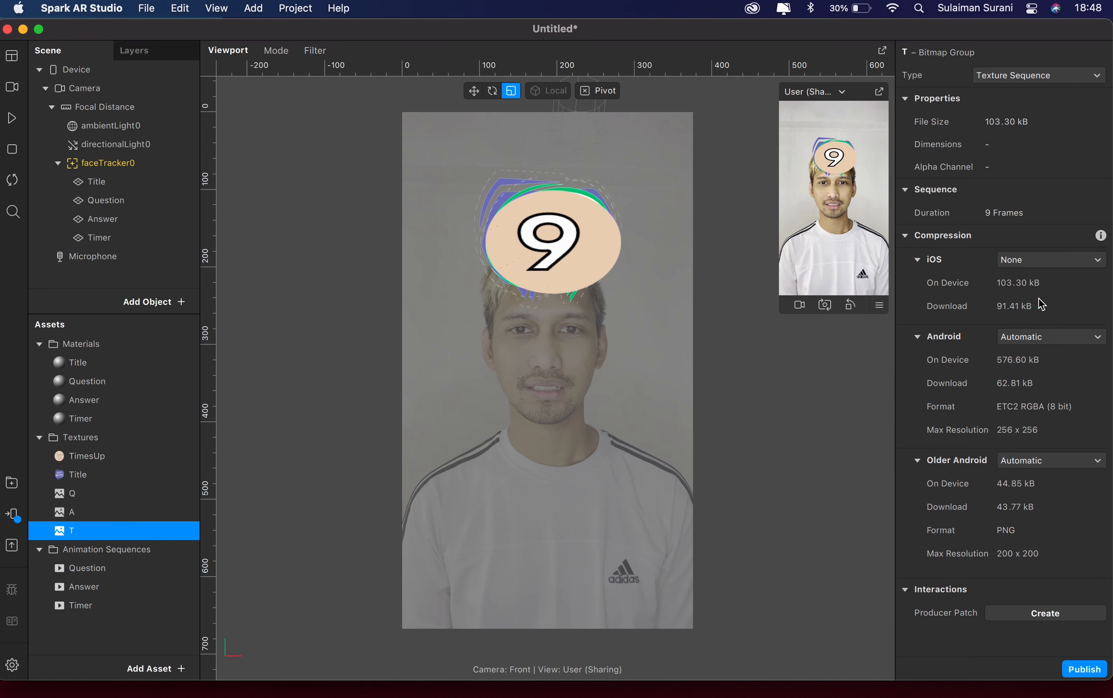
pyautogui.click(1047, 342)
pyautogui.click(1036, 370)
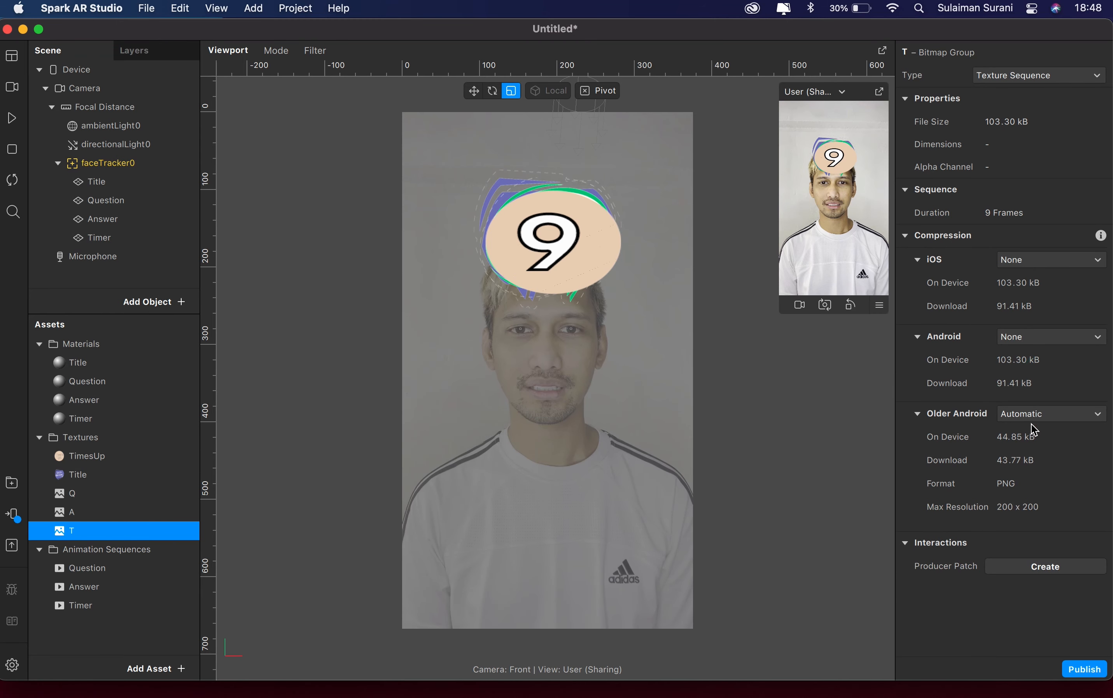
pyautogui.click(1034, 418)
pyautogui.click(1031, 450)
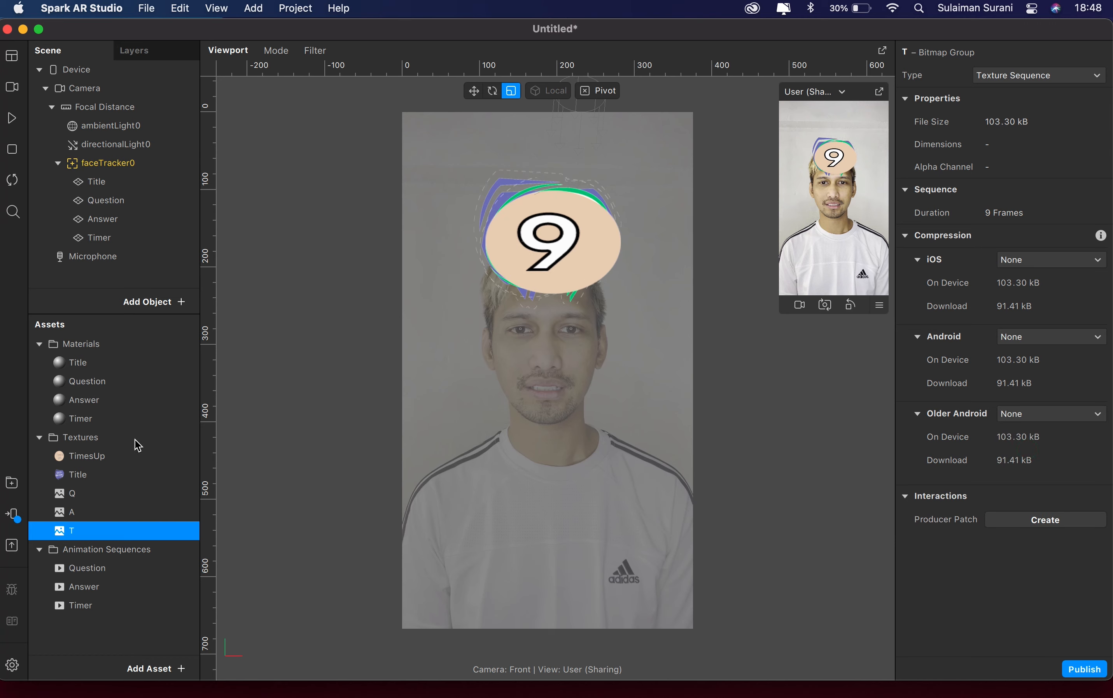
# Shrink the Timer plane to a scale of about 0.4 and move it to the lower-right part of the answer bubble
pyautogui.click(105, 230)
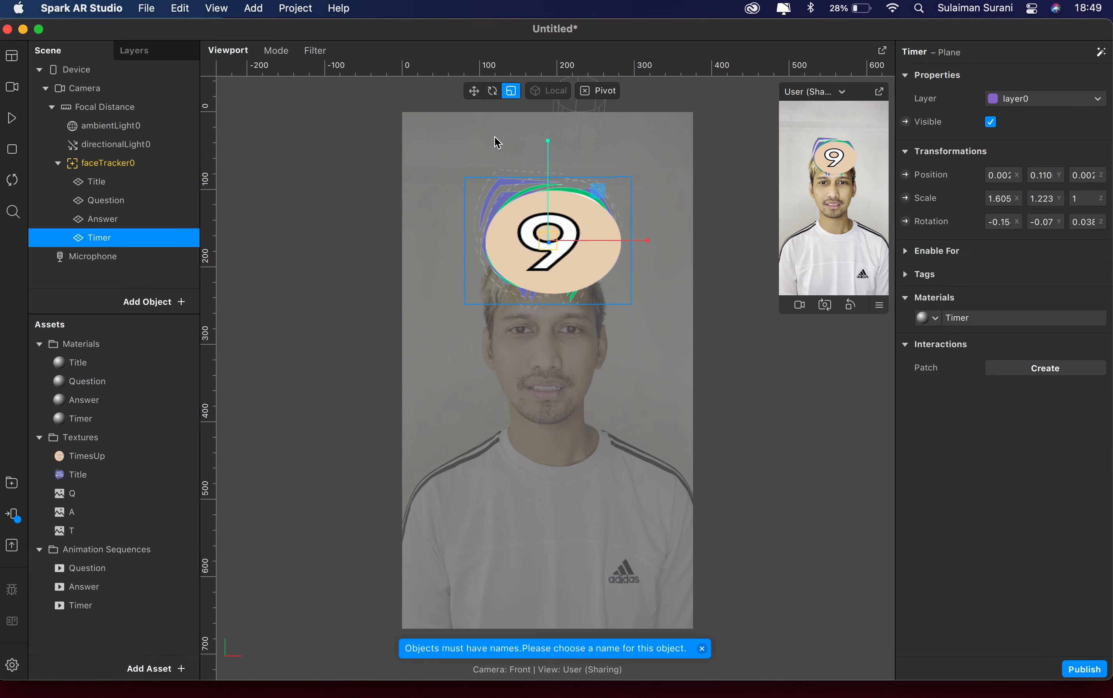
pyautogui.moveTo(596, 191); pyautogui.dragTo(556, 226)
pyautogui.moveTo(647, 239); pyautogui.dragTo(623, 240)
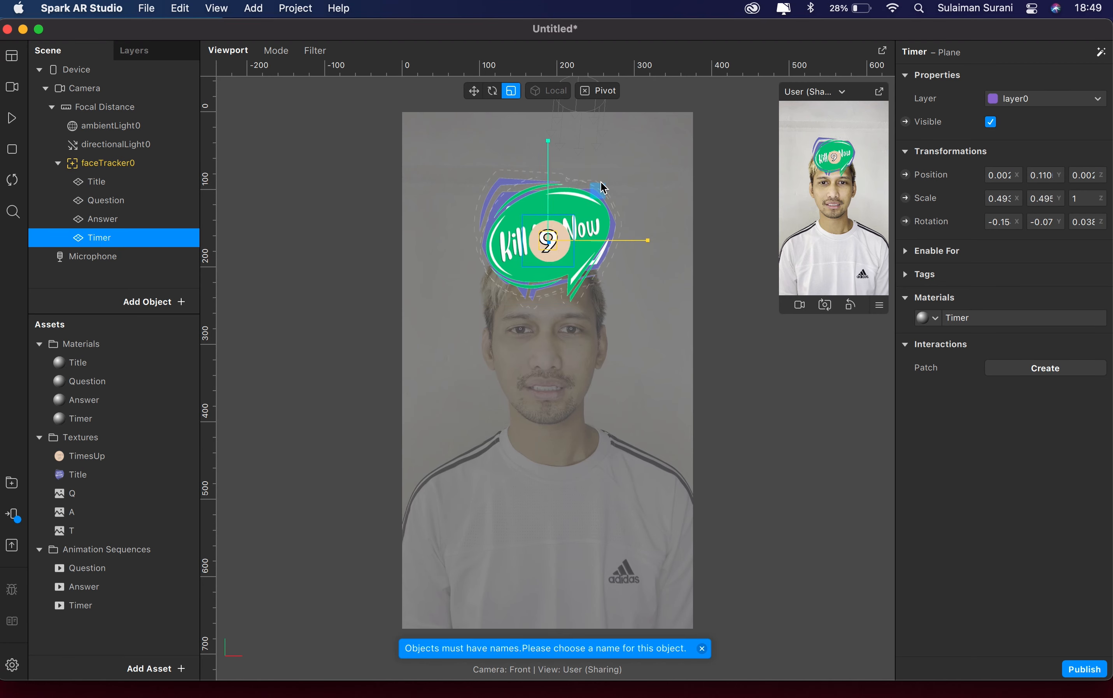
pyautogui.moveTo(598, 188); pyautogui.dragTo(638, 210)
pyautogui.click(474, 91)
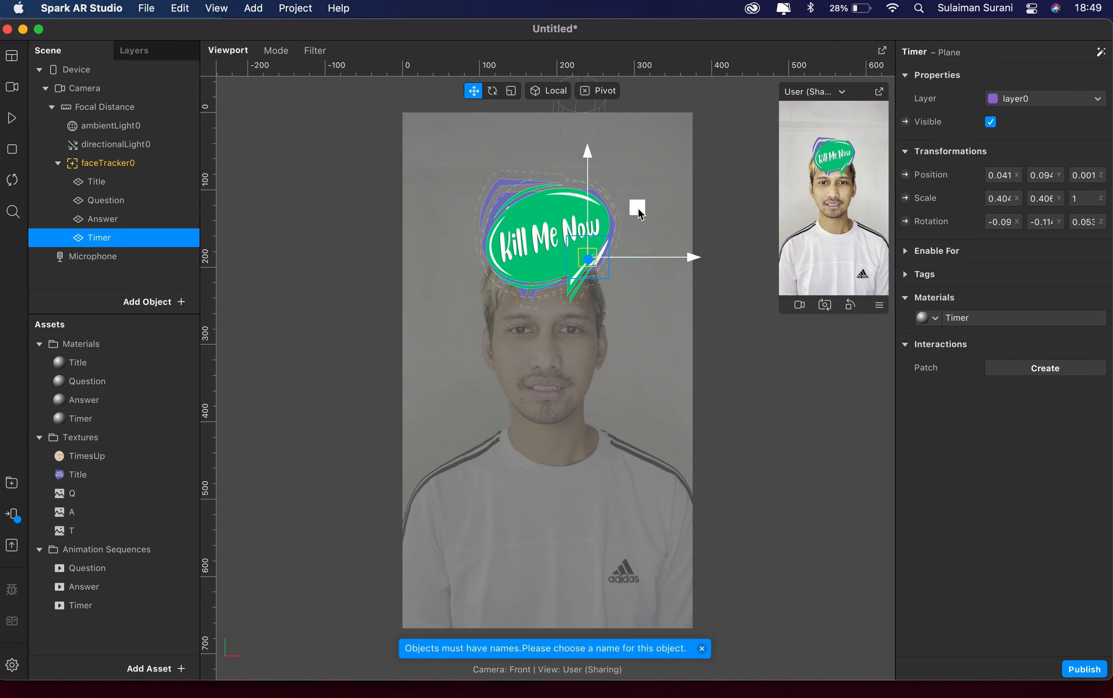
# Duplicate the Timer plane under faceTracker0 and rename the copy Timeup
pyautogui.rightClick(106, 239)
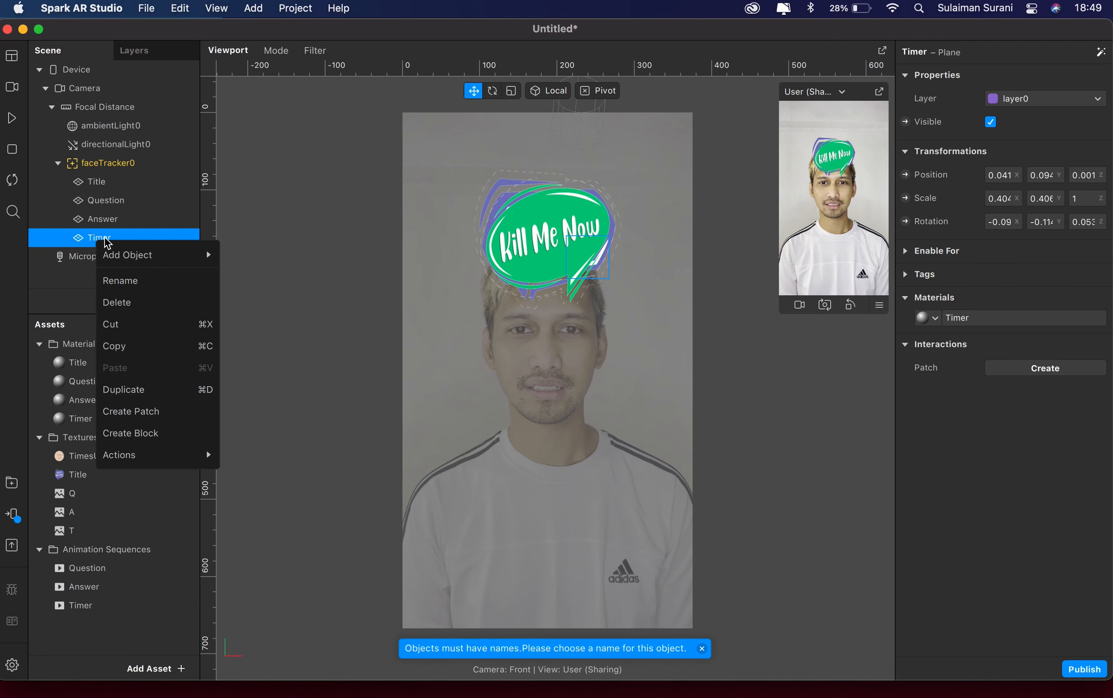
pyautogui.click(141, 390)
pyautogui.click(111, 257)
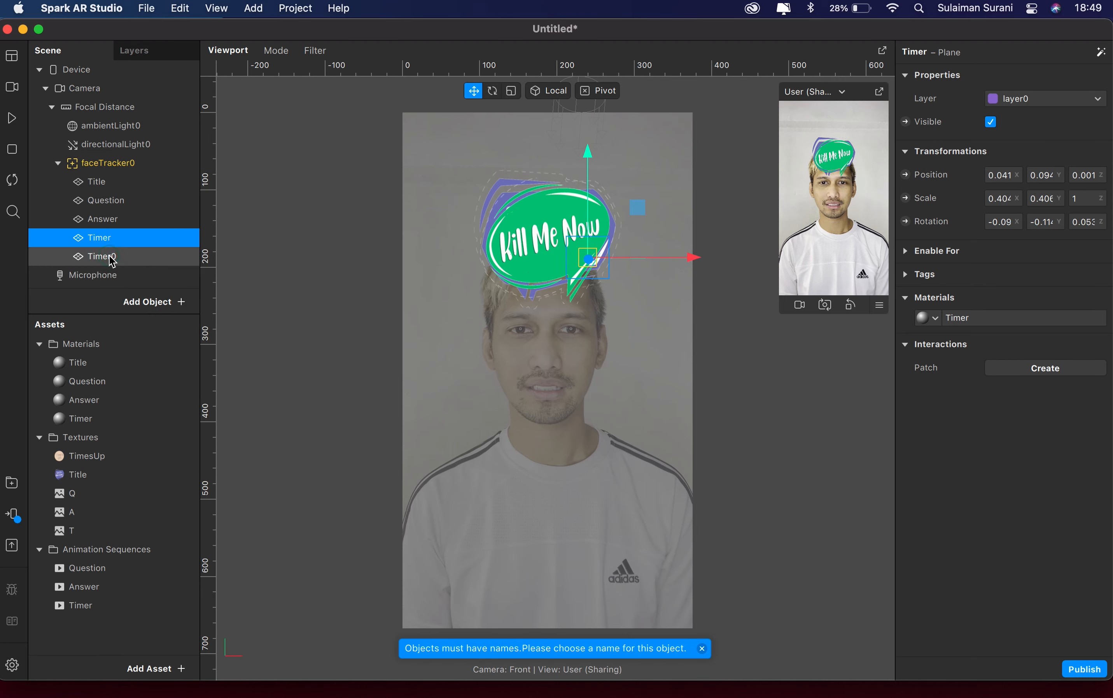
pyautogui.doubleClick(111, 257)
pyautogui.write('Timeup')
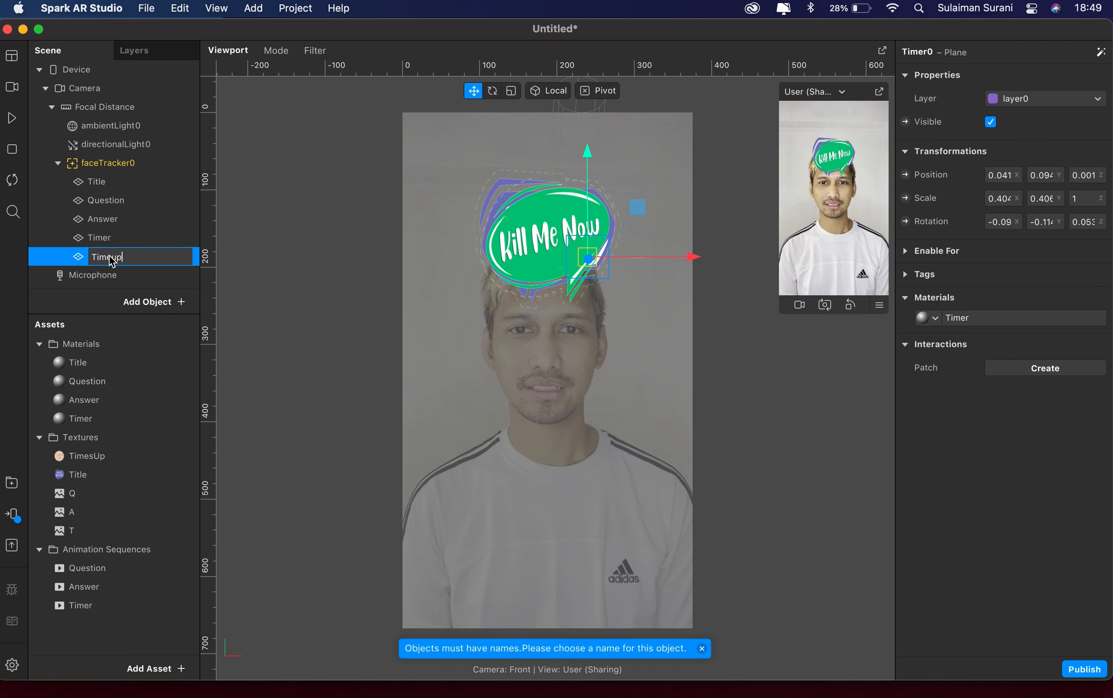
pyautogui.press('Return')
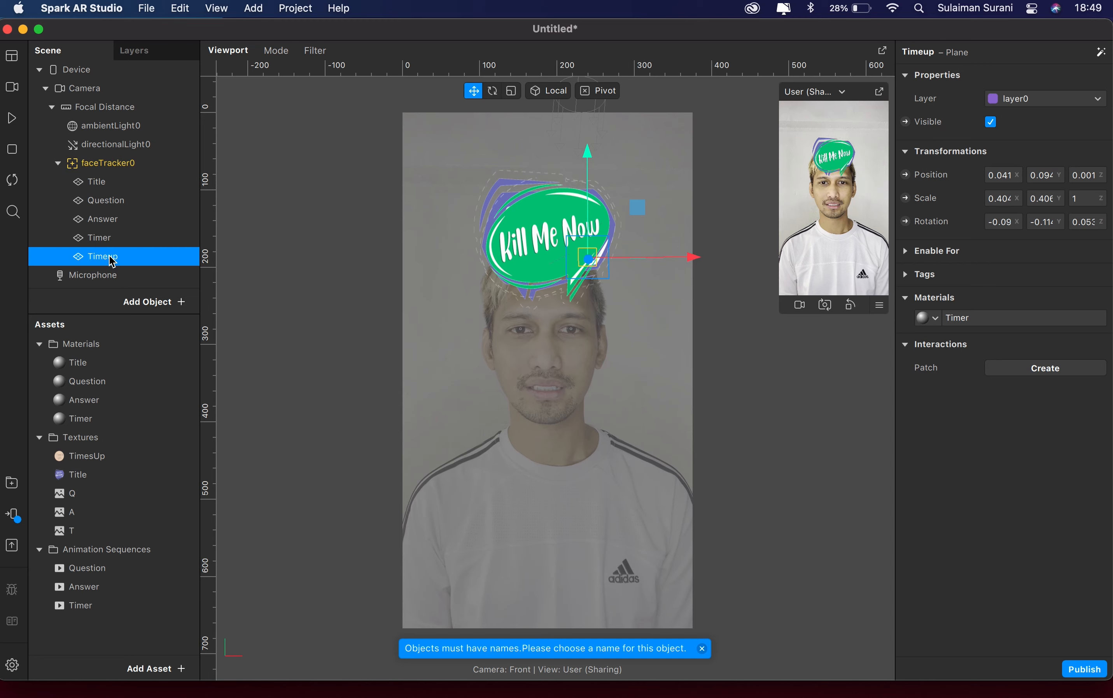
# Give the Timeup plane a new material and rename that material Timeup
pyautogui.click(931, 319)
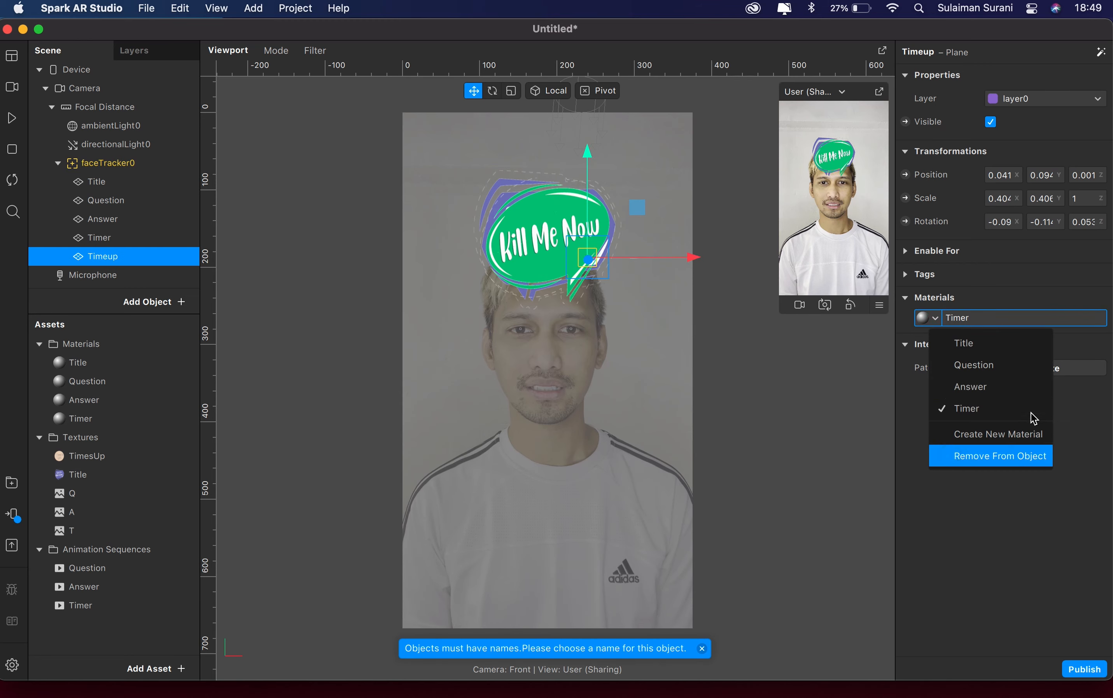
pyautogui.click(996, 433)
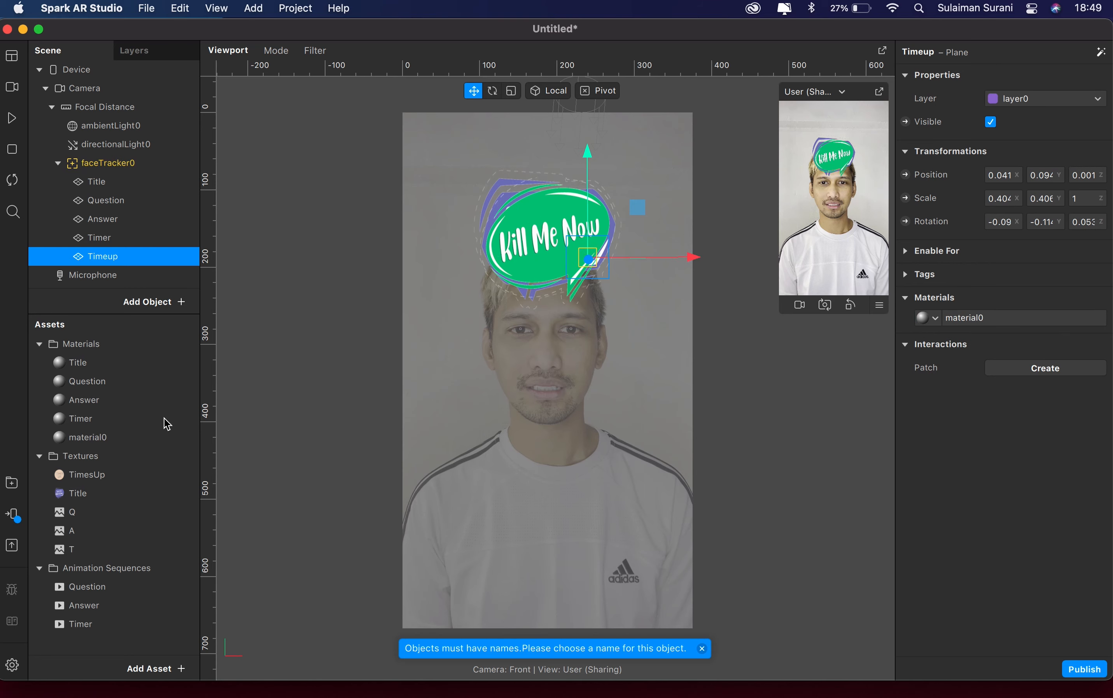
pyautogui.doubleClick(94, 441)
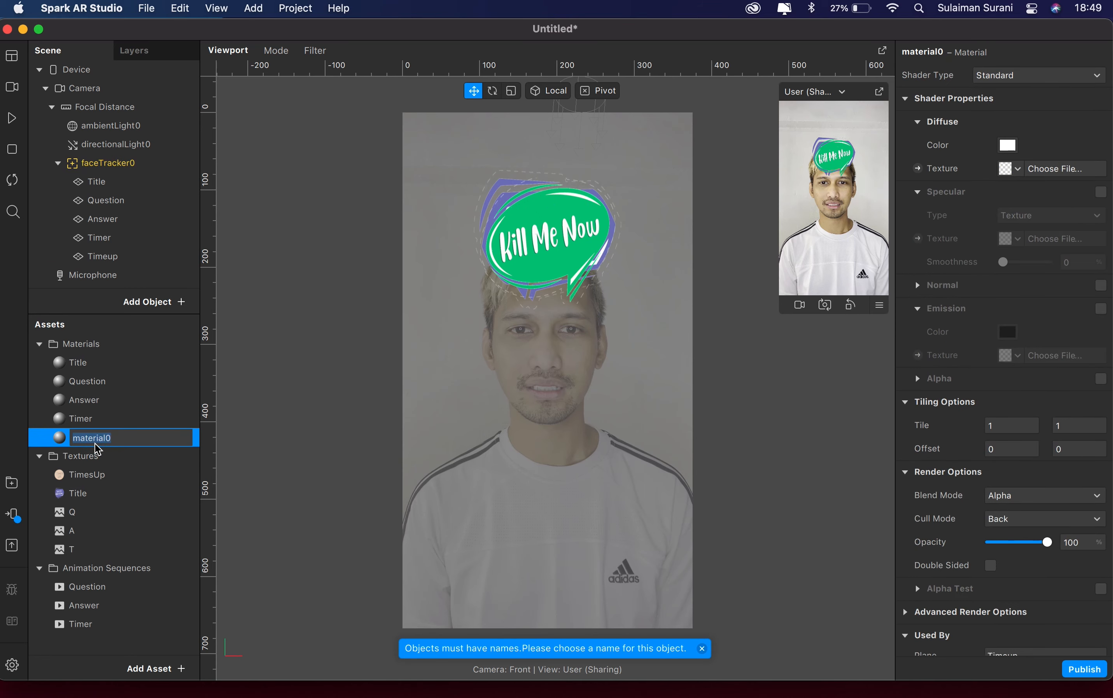
pyautogui.write('Timeup')
pyautogui.press('Return')
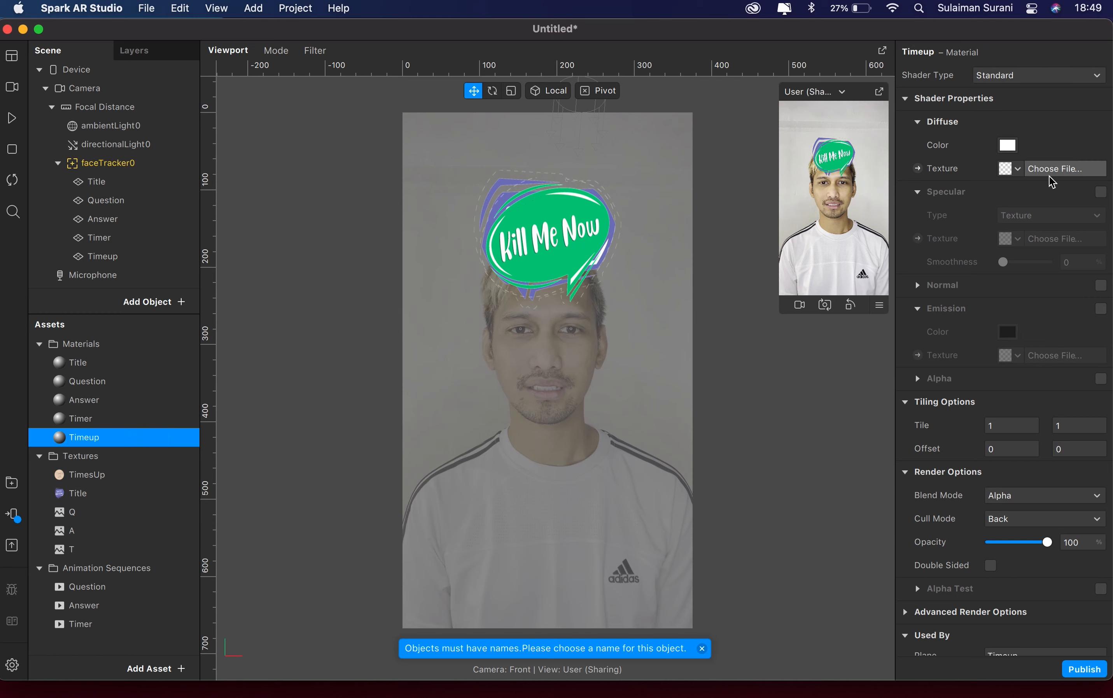
# Set the Timeup material's shader type to Flat and its texture to TimesUp
pyautogui.click(1013, 72)
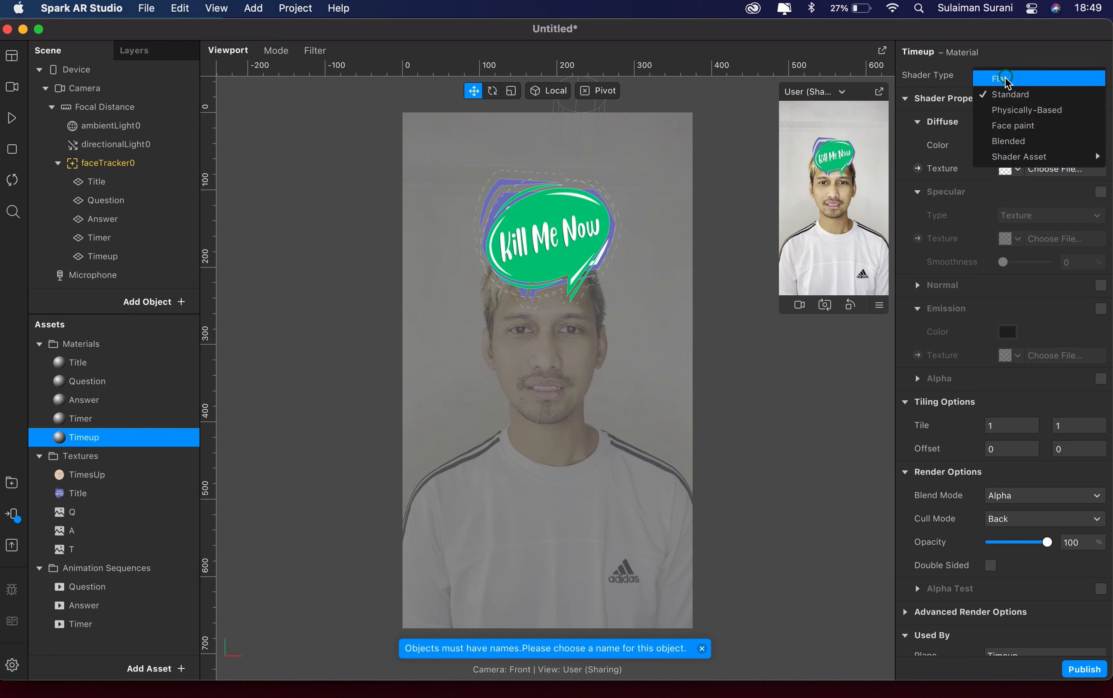
pyautogui.click(1008, 79)
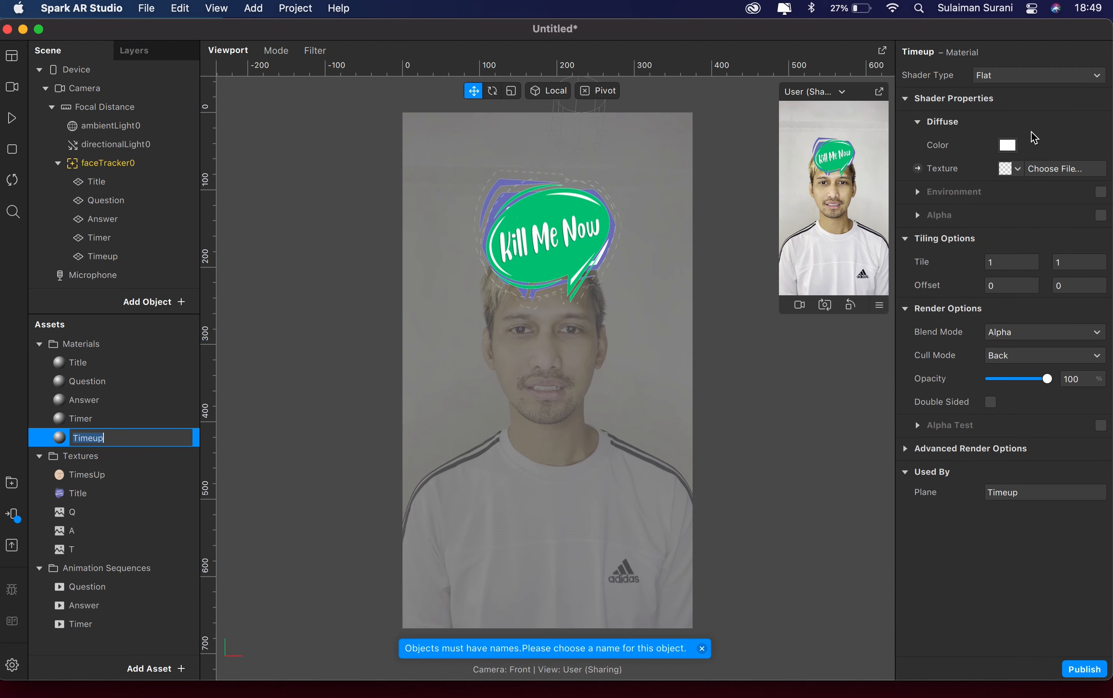
pyautogui.click(1018, 169)
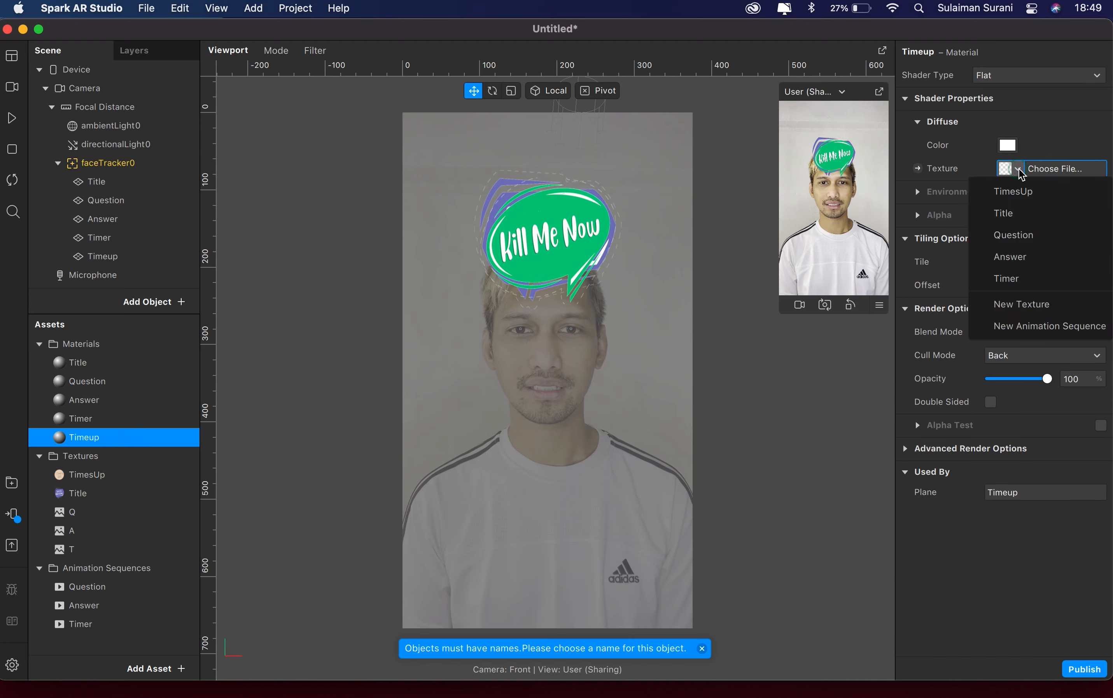
pyautogui.click(1024, 194)
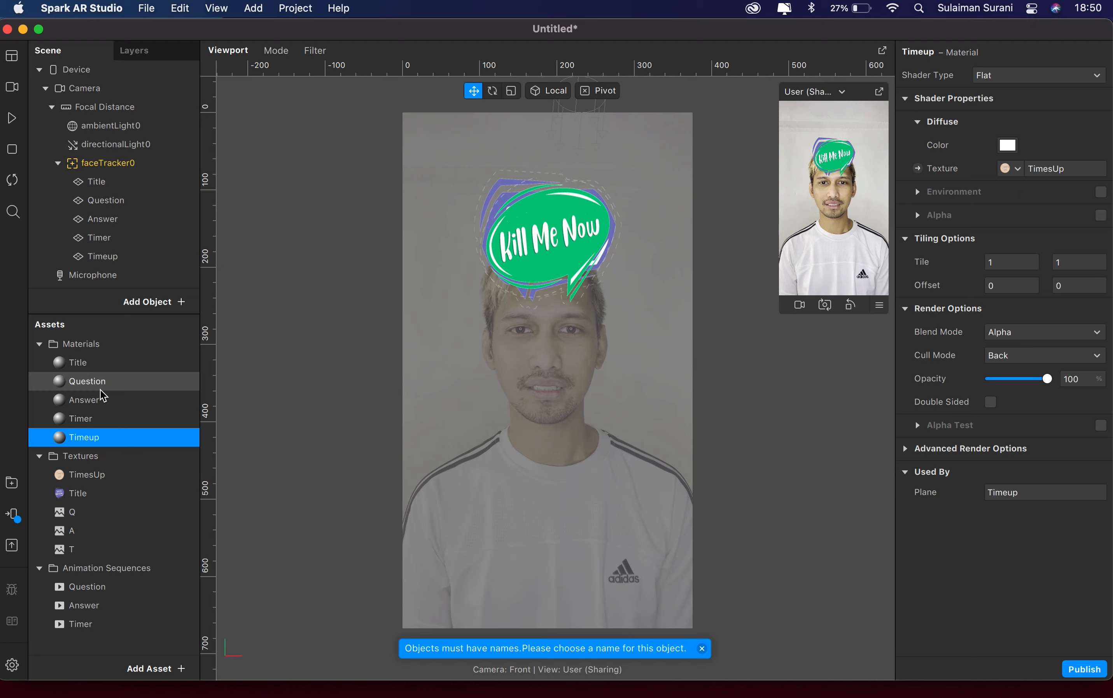
# Show the Patch Editor and enlarge it to take up more than half of the workspace height
pyautogui.click(119, 263)
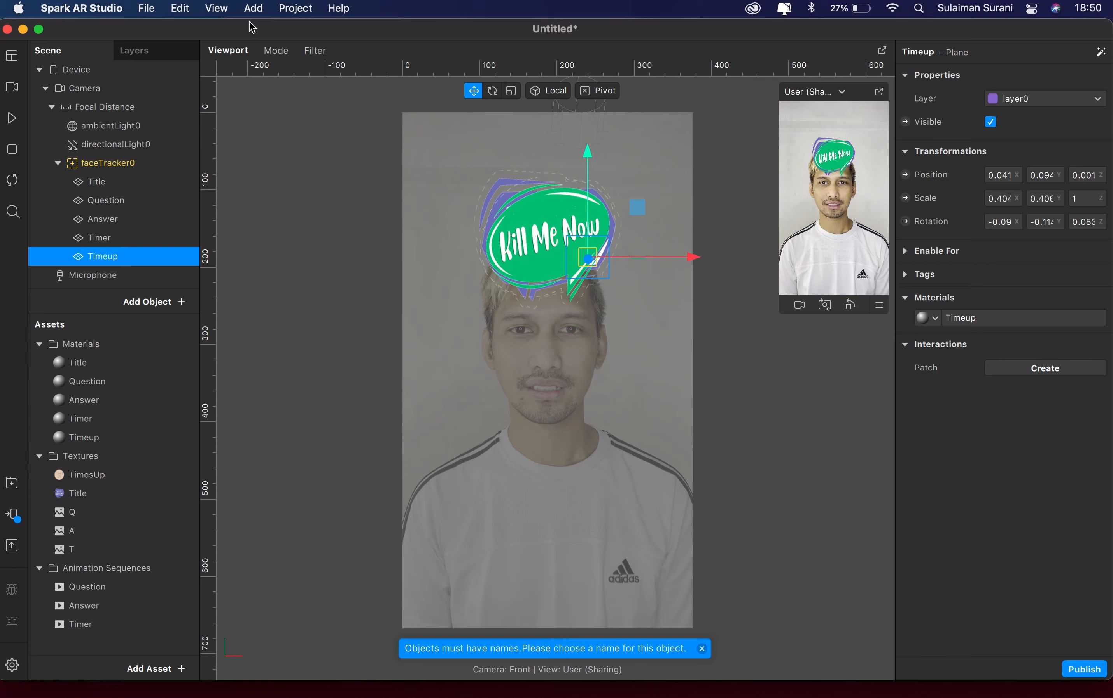
pyautogui.click(183, 13)
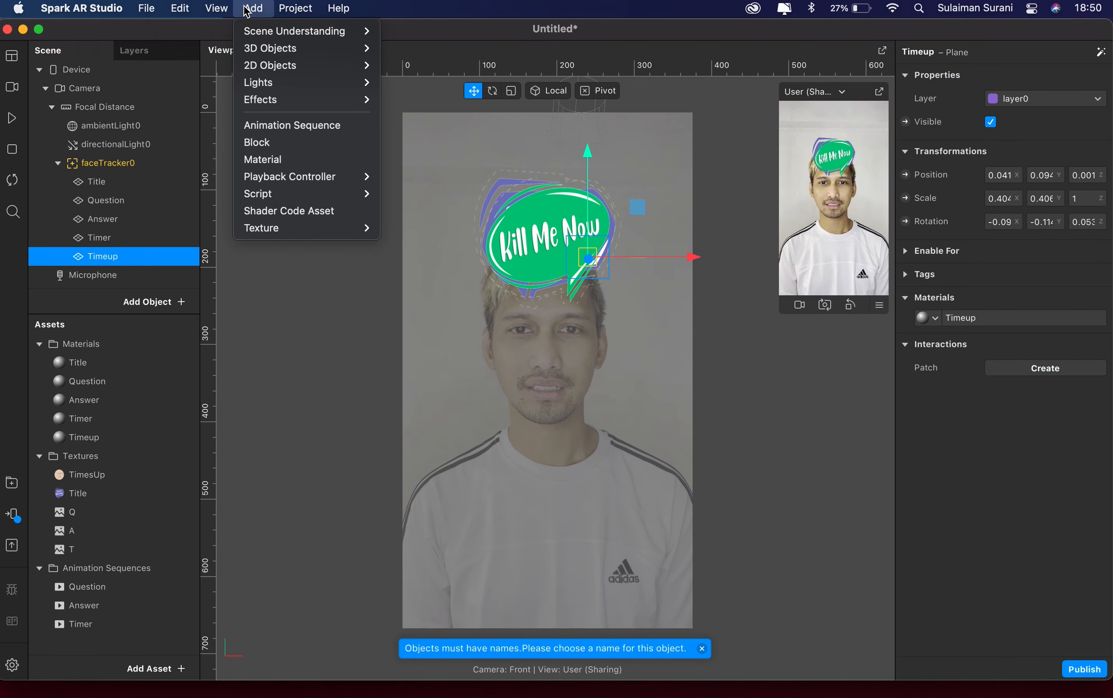
pyautogui.click(222, 31)
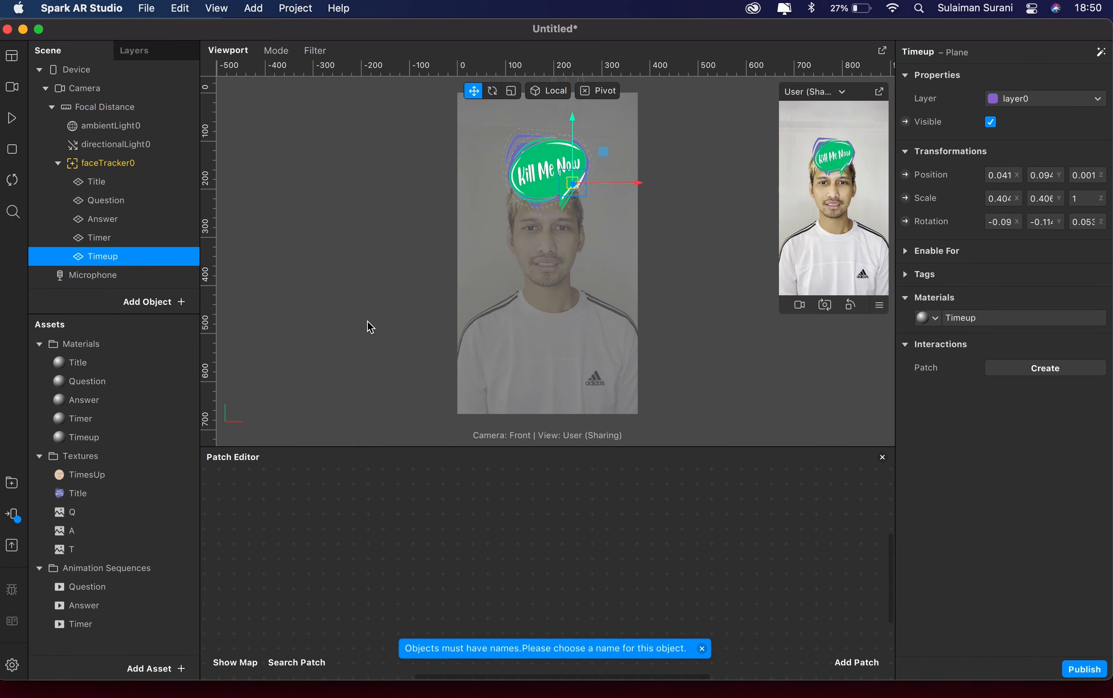
pyautogui.click(704, 648)
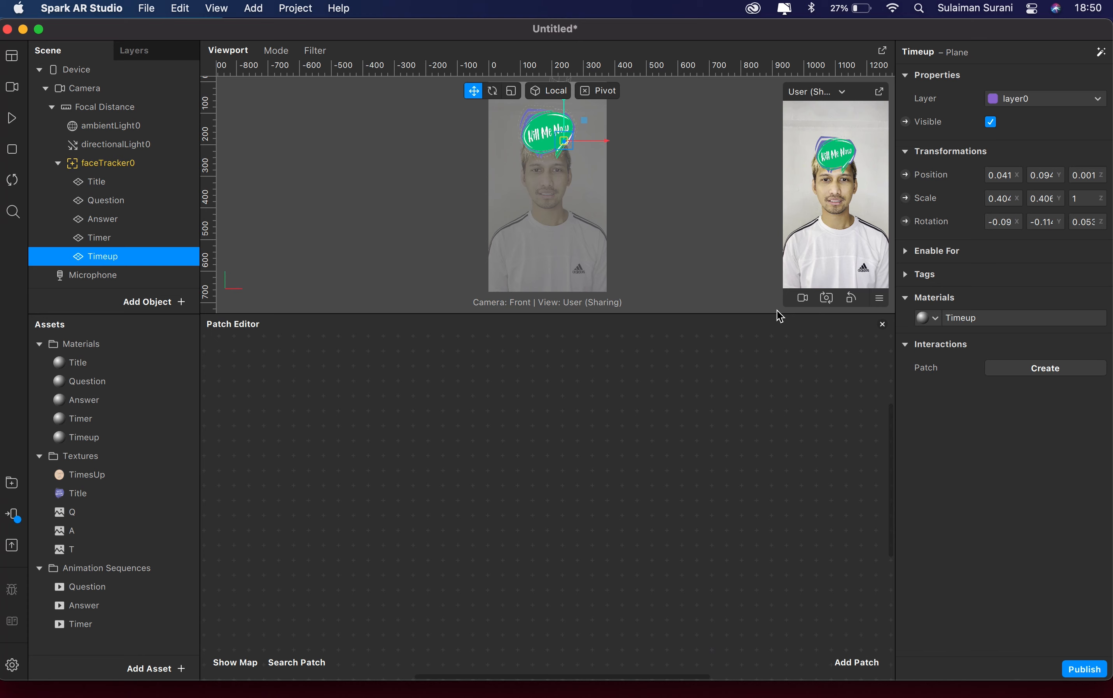
pyautogui.click(764, 311)
pyautogui.moveTo(764, 312); pyautogui.dragTo(763, 304)
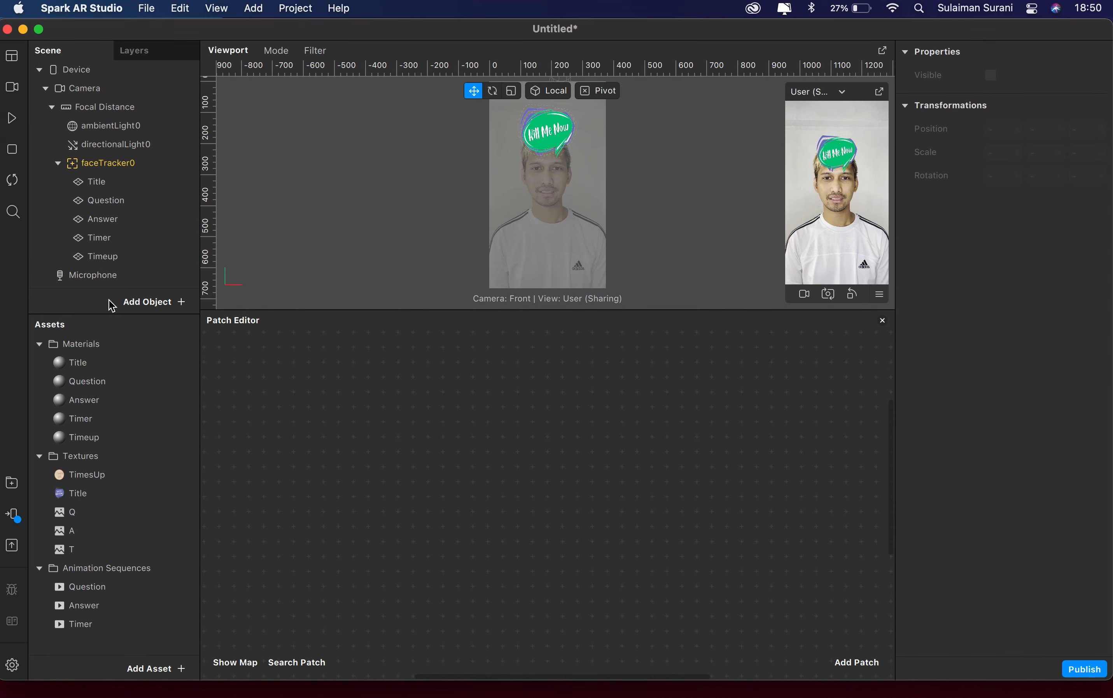
pyautogui.moveTo(100, 313); pyautogui.dragTo(99, 320)
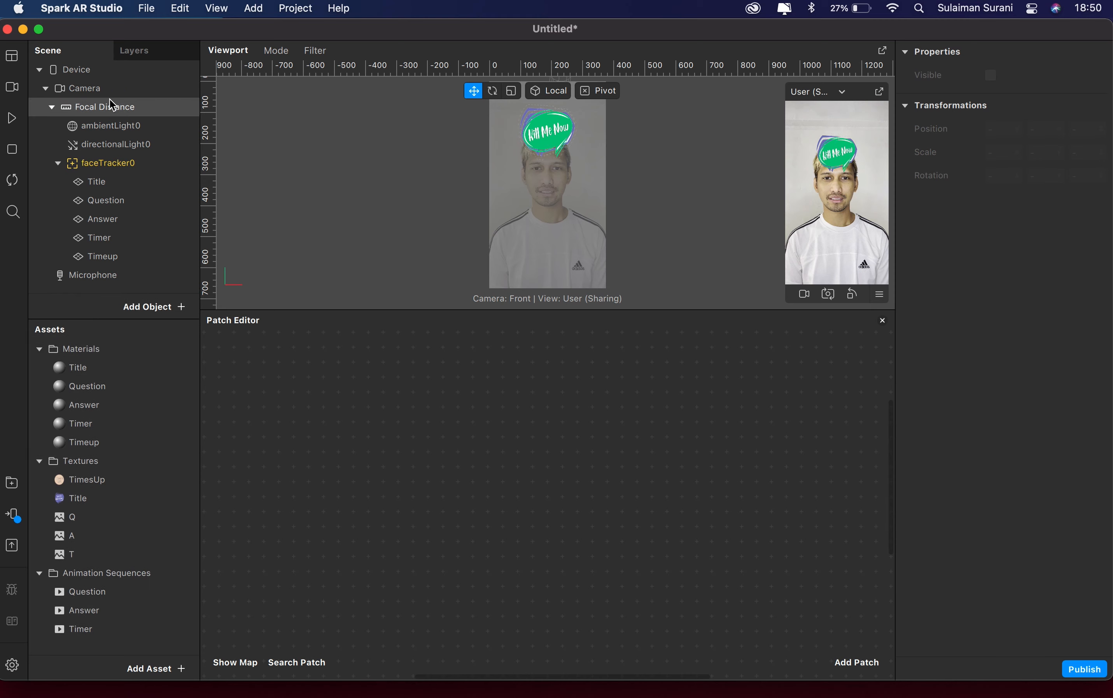
# Add a Camera patch to the graph and feed its Video Recording output into a new Delay patch with a duration of 1
pyautogui.click(62, 92)
pyautogui.moveTo(60, 91); pyautogui.dragTo(355, 431)
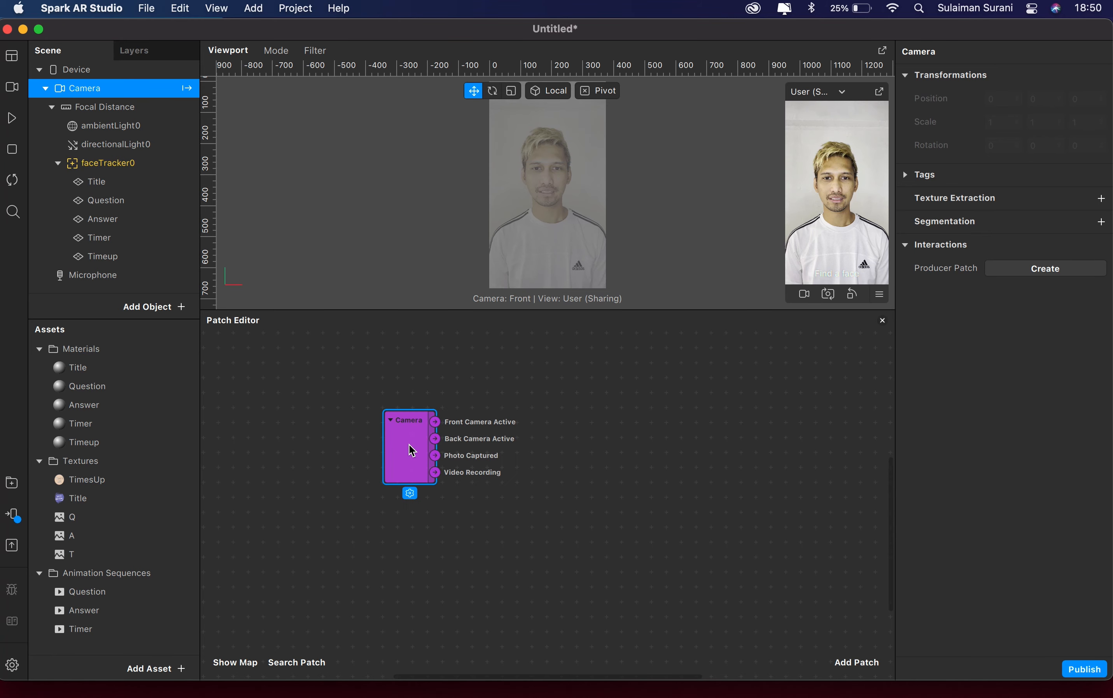
pyautogui.moveTo(412, 450); pyautogui.dragTo(433, 460)
pyautogui.write('delay')
pyautogui.press('Return')
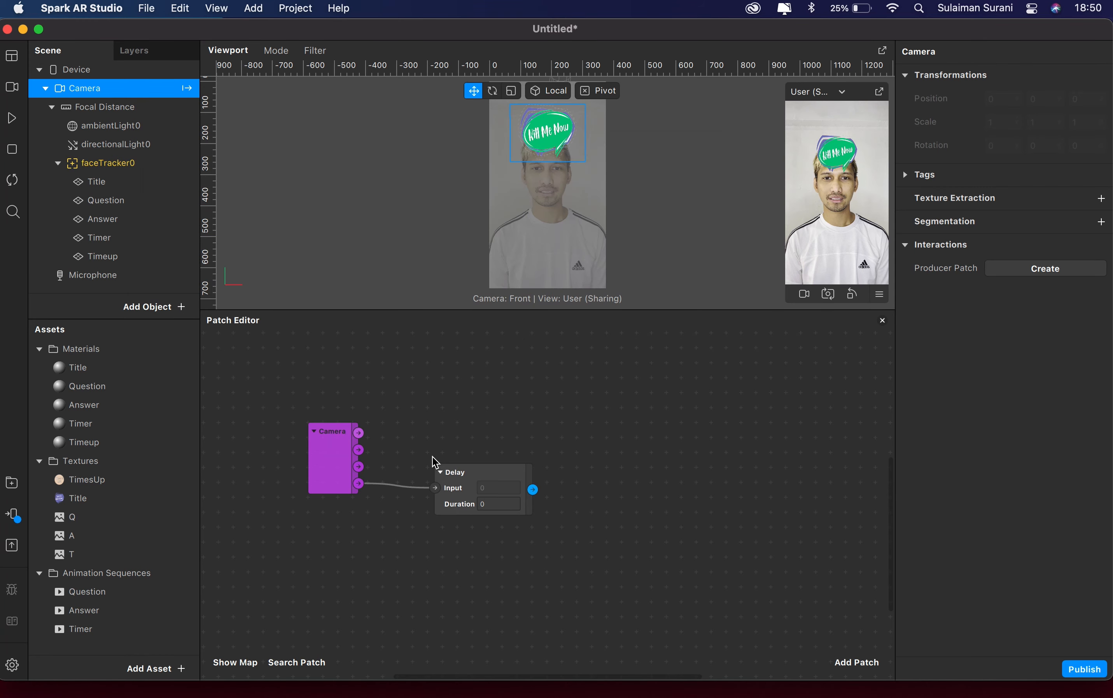
pyautogui.click(455, 469)
pyautogui.moveTo(454, 468); pyautogui.dragTo(449, 450)
pyautogui.click(490, 480)
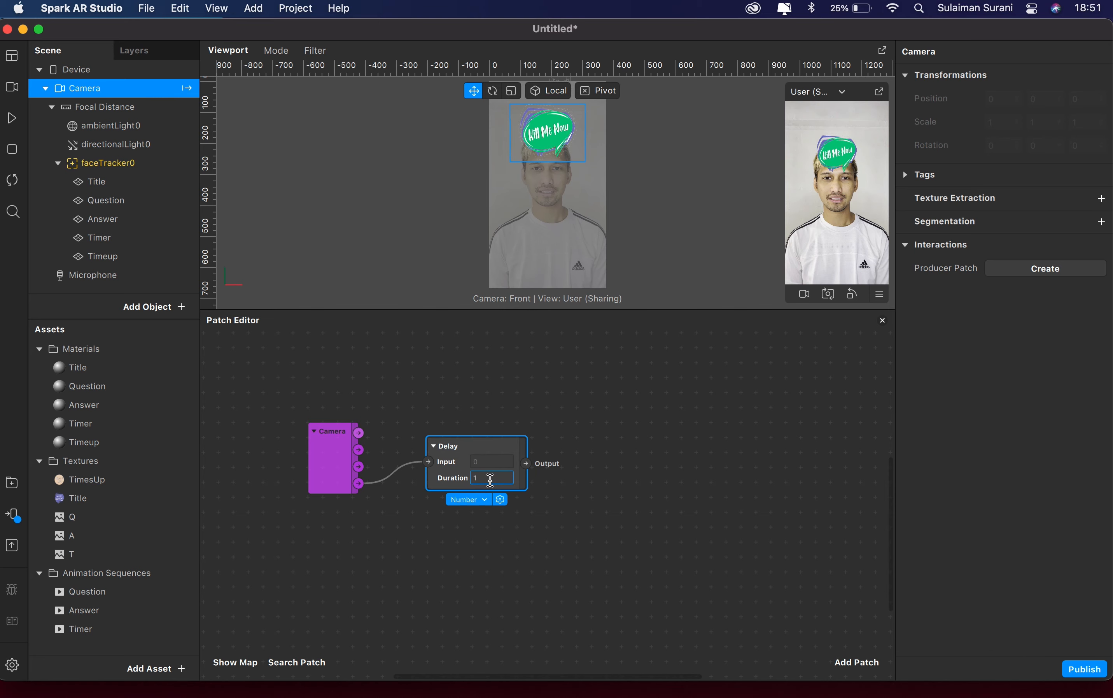
# Connect the Delay patch's output to a new Not patch and place it up beyond the Delay
pyautogui.hscroll(2, 489, 480)
pyautogui.scroll(1, 489, 480)
pyautogui.click(410, 469)
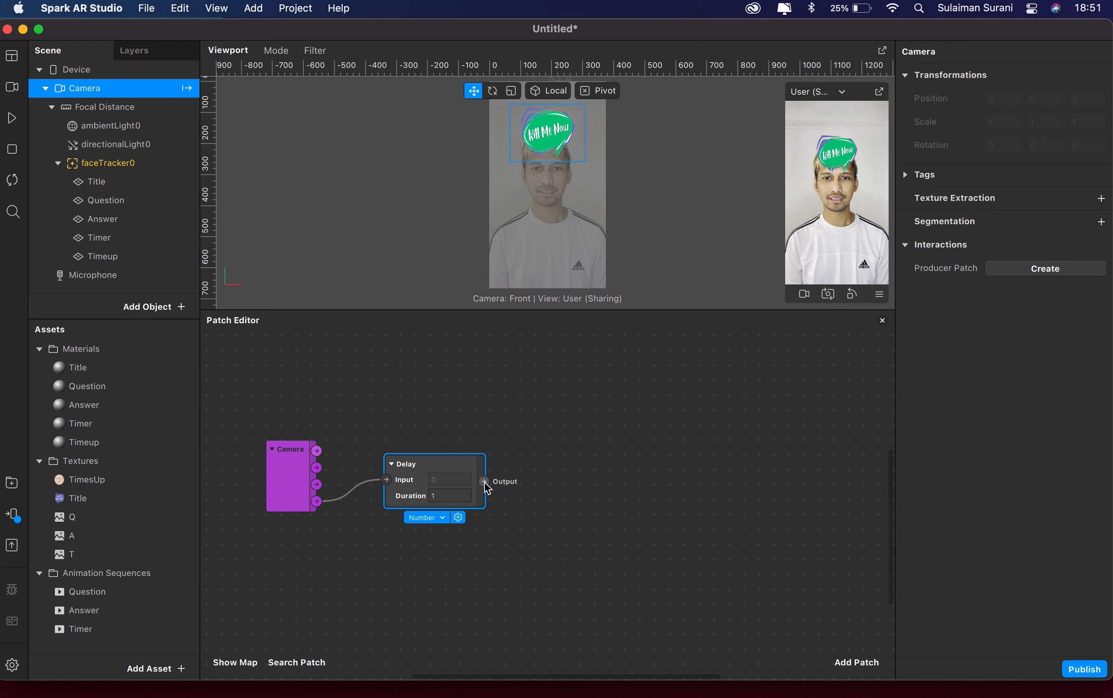
pyautogui.moveTo(484, 482); pyautogui.dragTo(626, 432)
pyautogui.write('not')
pyautogui.press('Return')
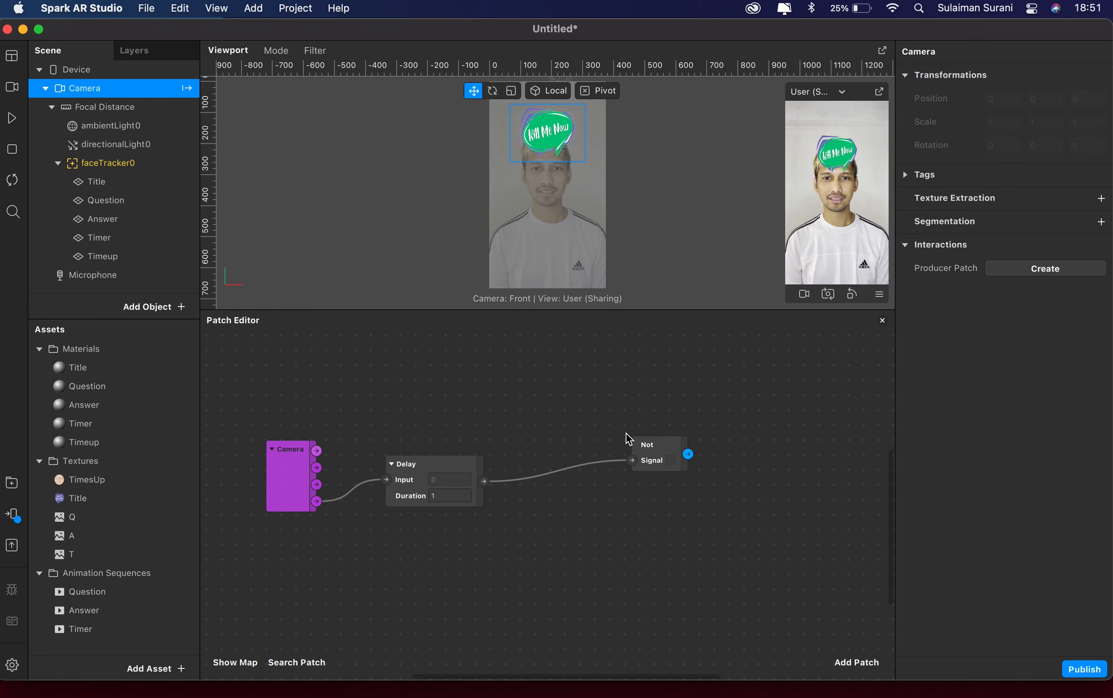
pyautogui.moveTo(631, 436); pyautogui.dragTo(602, 433)
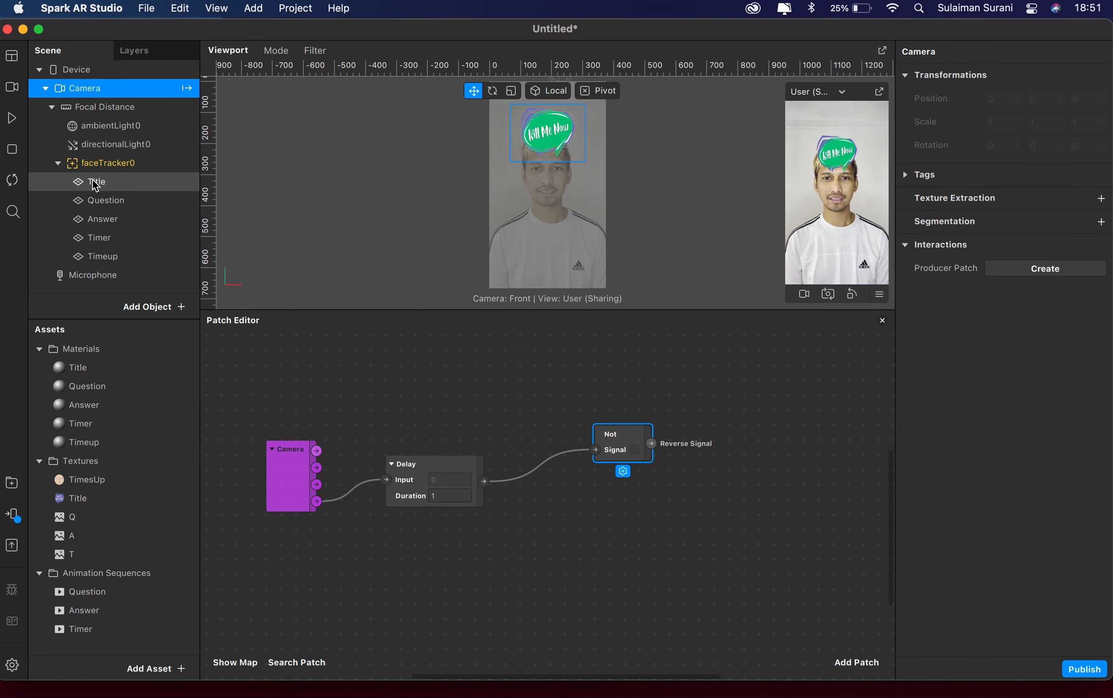
# Create Visible patches for the Title, Question, Answer and Timeup planes together and start separating the stacked patches
pyautogui.click(113, 183)
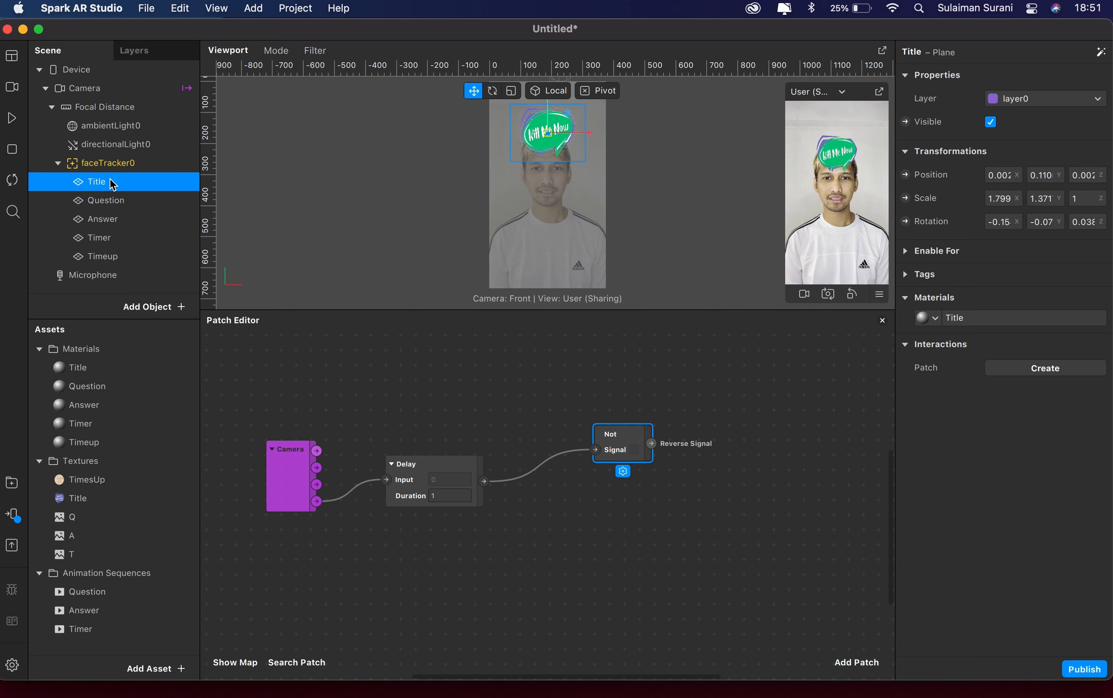
pyautogui.keyDown('shift'); pyautogui.click(124, 202); pyautogui.keyUp('shift')
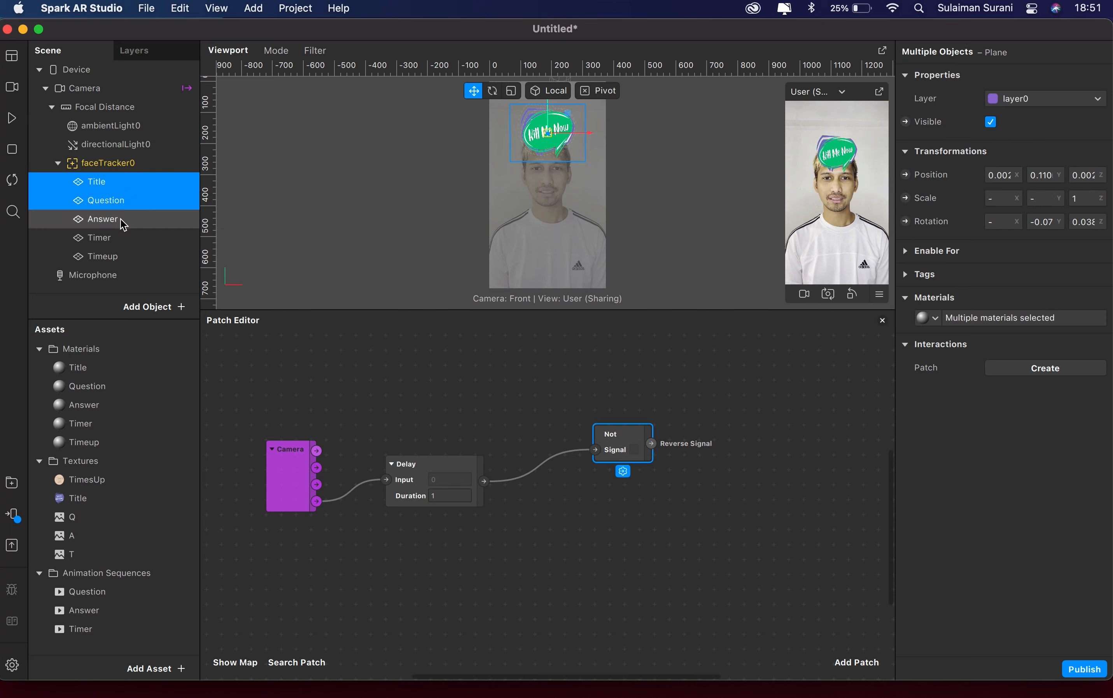
pyautogui.keyDown('shift'); pyautogui.click(123, 221); pyautogui.keyUp('shift')
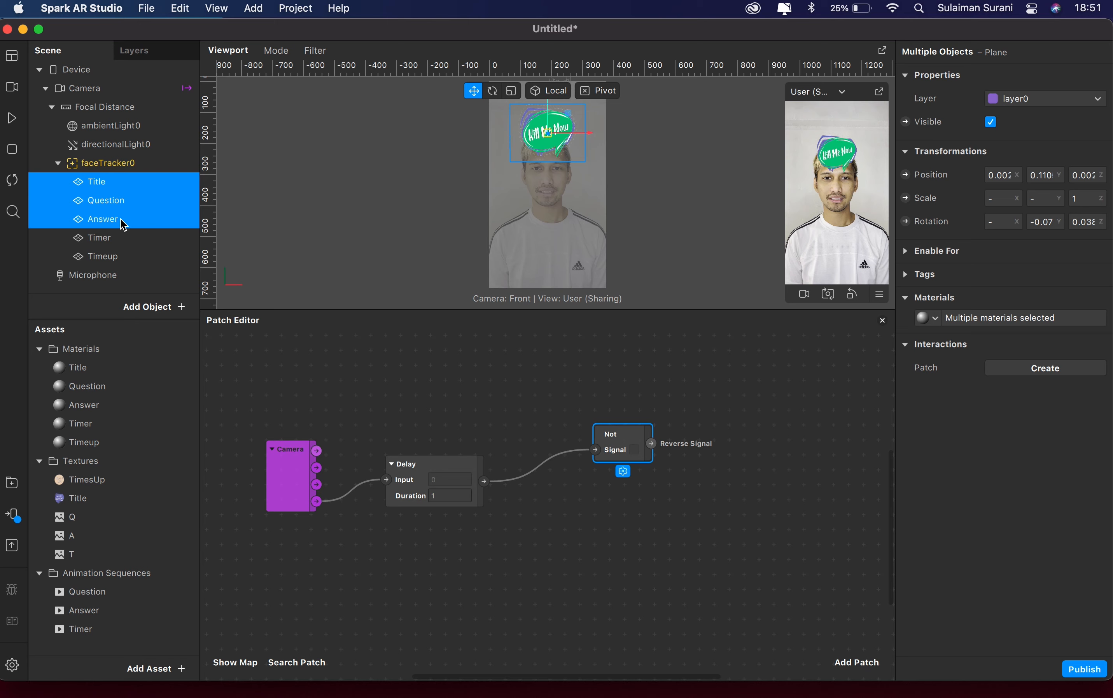
pyautogui.keyDown('super'); pyautogui.click(115, 261); pyautogui.keyUp('super')
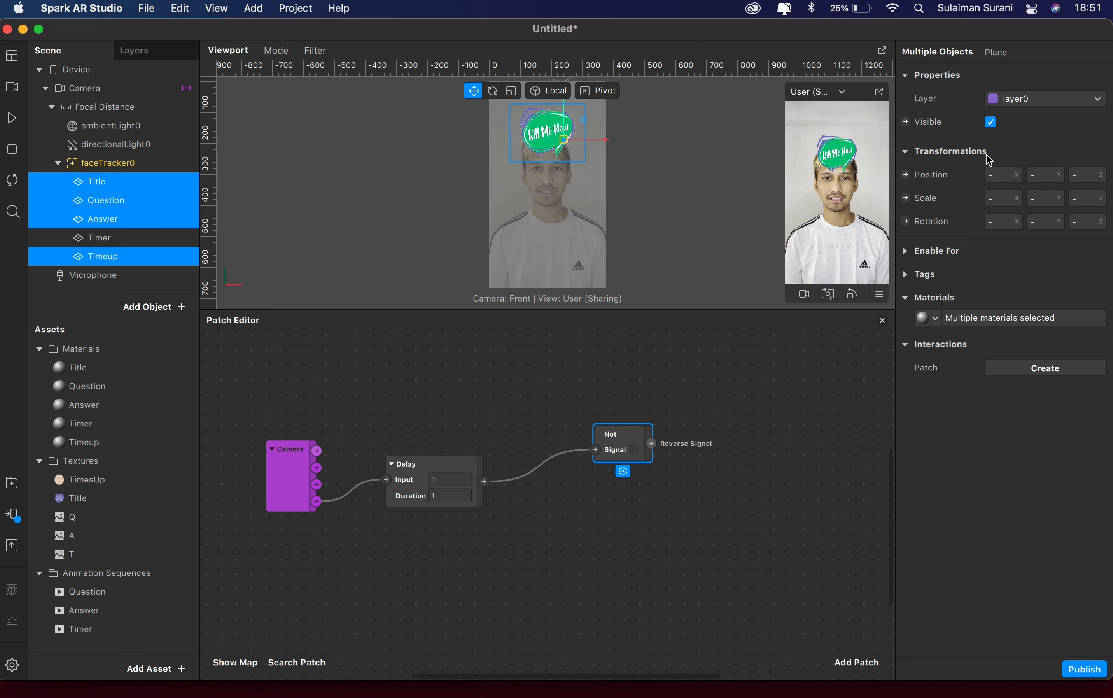
pyautogui.click(906, 122)
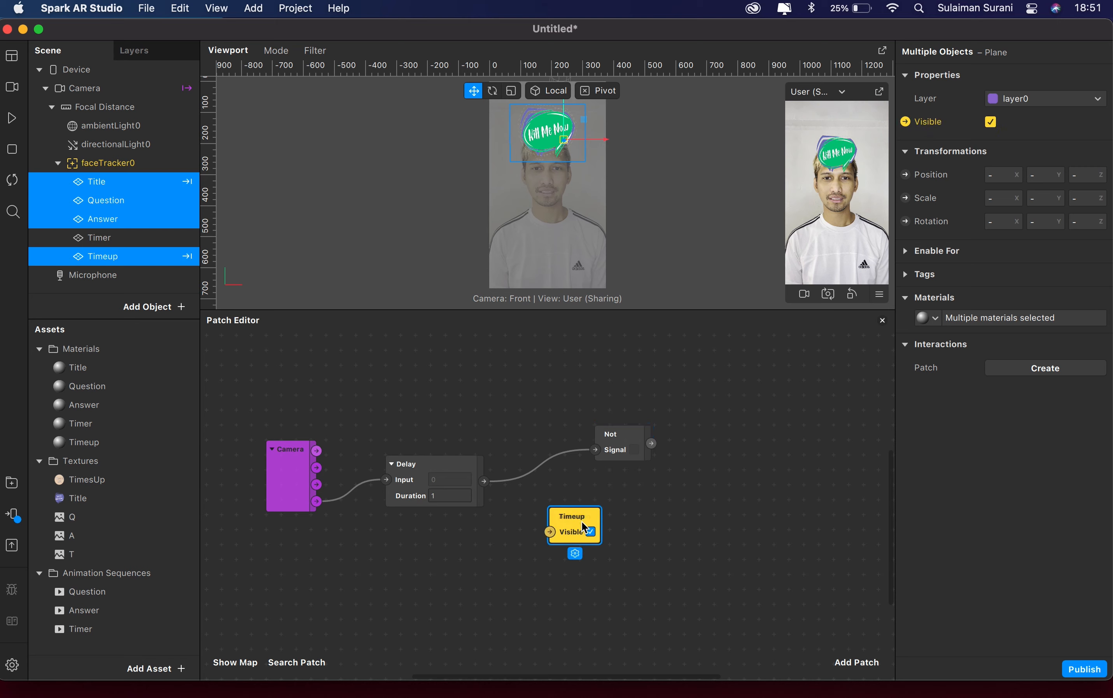
pyautogui.moveTo(581, 530); pyautogui.dragTo(611, 598)
# Place the Title visibility patch beyond the Not patch and connect the Not output to it
pyautogui.moveTo(577, 530); pyautogui.dragTo(724, 443)
pyautogui.moveTo(651, 443); pyautogui.dragTo(714, 435)
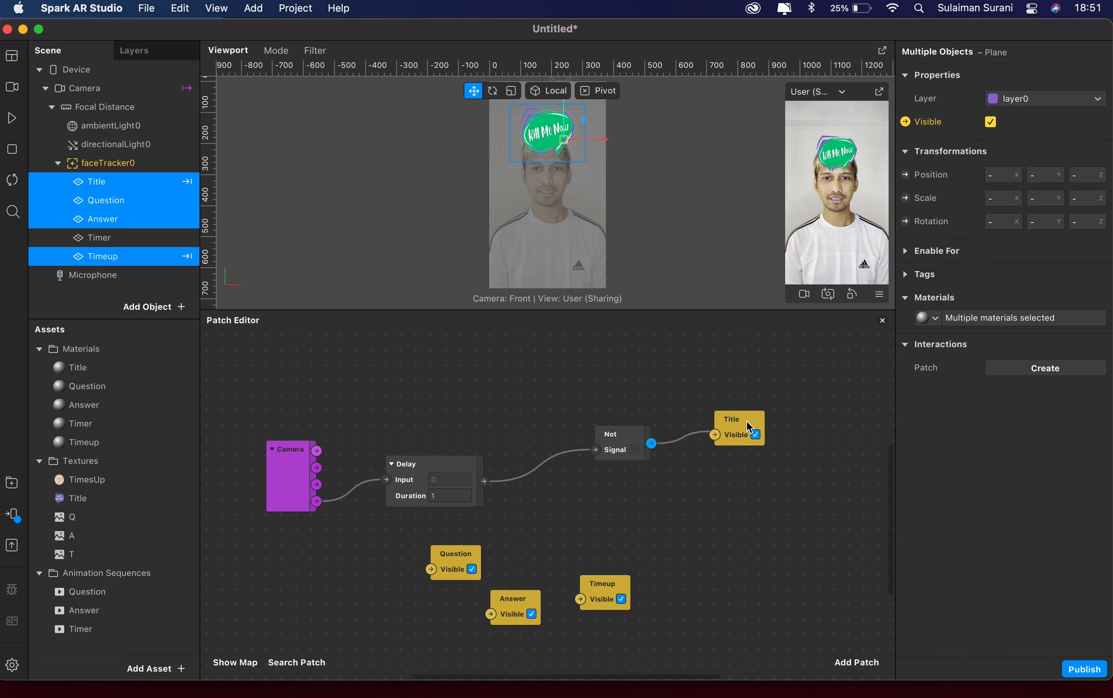
pyautogui.click(730, 424)
pyautogui.moveTo(732, 426); pyautogui.dragTo(732, 426)
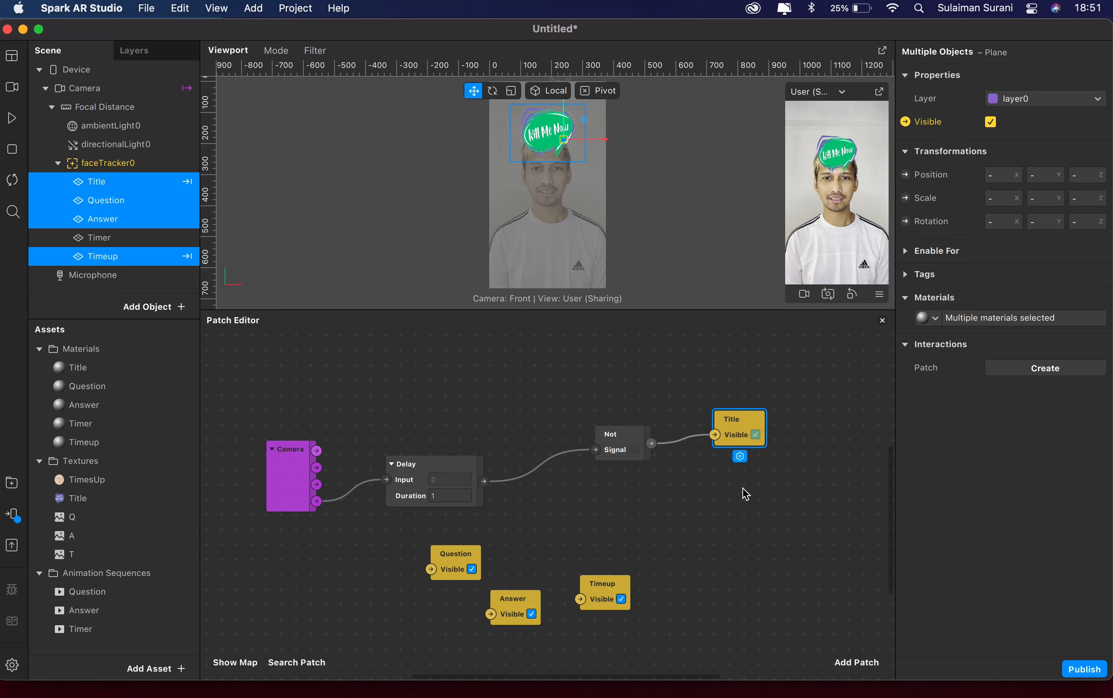
# Place the Question visibility patch below the Not patch and connect the Delay output to it
pyautogui.moveTo(592, 599); pyautogui.dragTo(578, 628)
pyautogui.moveTo(440, 558); pyautogui.dragTo(606, 497)
pyautogui.moveTo(484, 481); pyautogui.dragTo(633, 500)
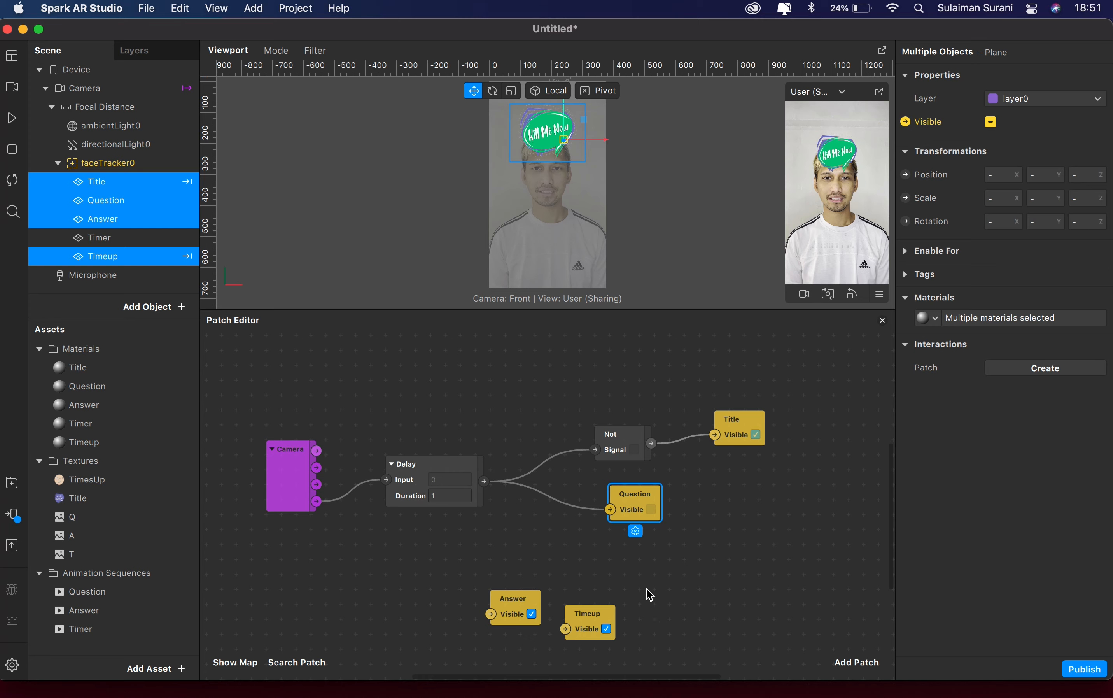
# Branch the first Delay's output into a second Delay patch with a duration of 9, placed below the Question patch
pyautogui.click(587, 613)
pyautogui.moveTo(484, 481); pyautogui.dragTo(601, 563)
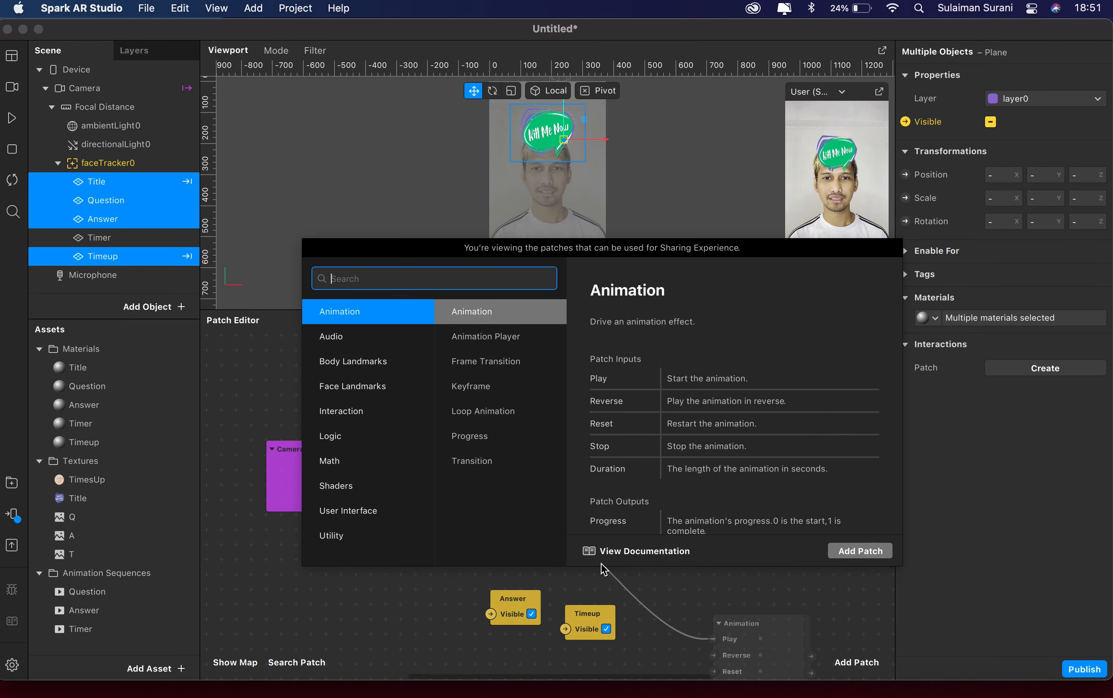
pyautogui.write('delay')
pyautogui.press('Return')
pyautogui.moveTo(670, 599); pyautogui.dragTo(655, 559)
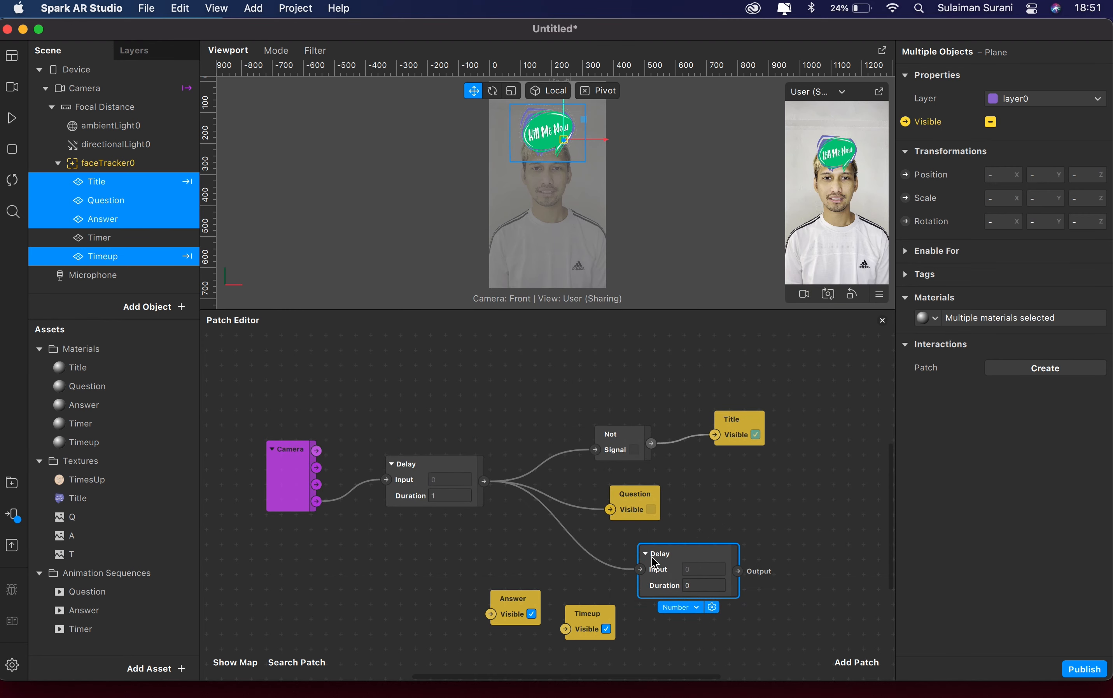
pyautogui.click(698, 587)
pyautogui.write('9')
pyautogui.moveTo(653, 554); pyautogui.dragTo(637, 555)
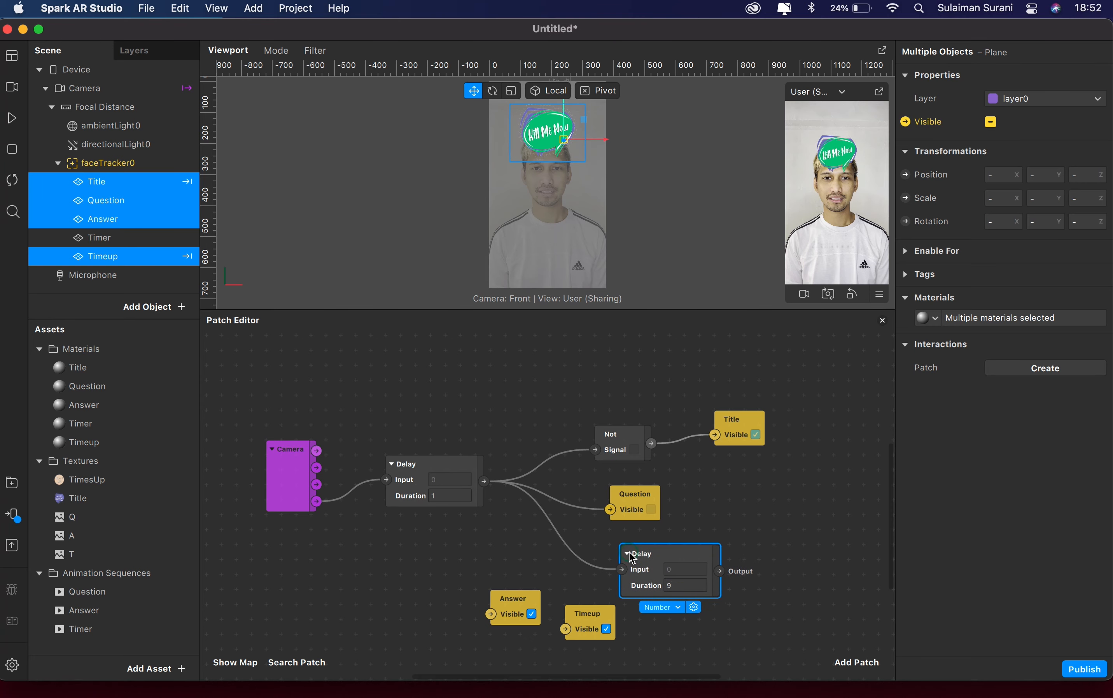
# Arrange the Timeup and Answer visibility patches beyond the second Delay and connect its output to both
pyautogui.moveTo(589, 618); pyautogui.dragTo(765, 589)
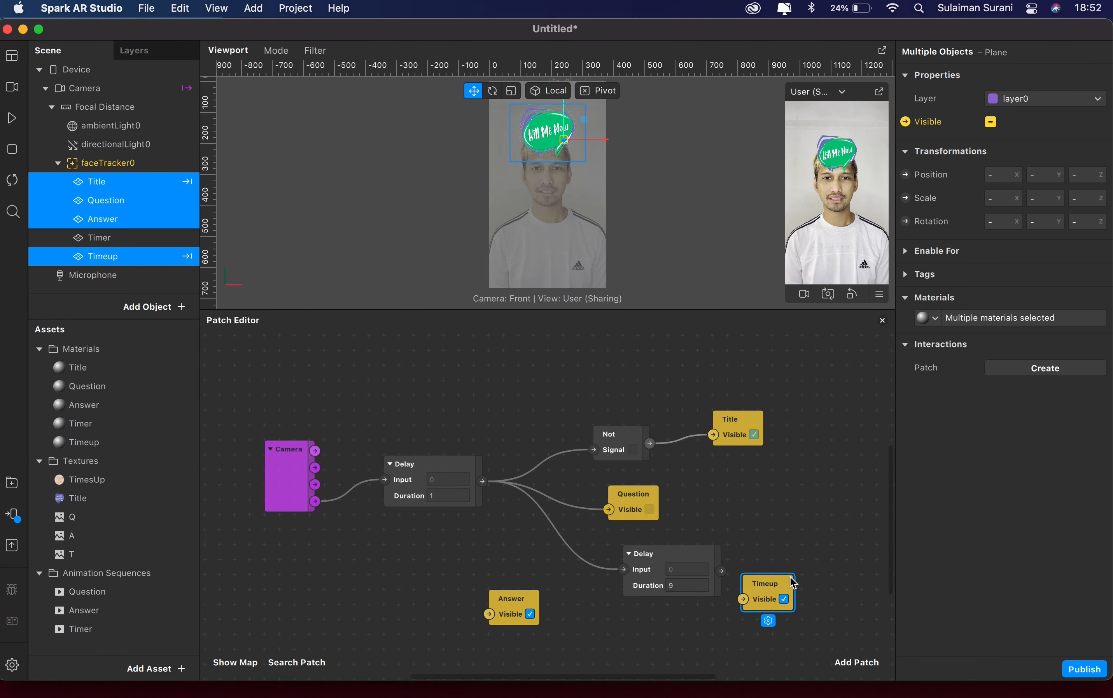
pyautogui.hscroll(2, 510, 611)
pyautogui.moveTo(510, 611); pyautogui.dragTo(793, 519)
pyautogui.hscroll(2, 734, 598)
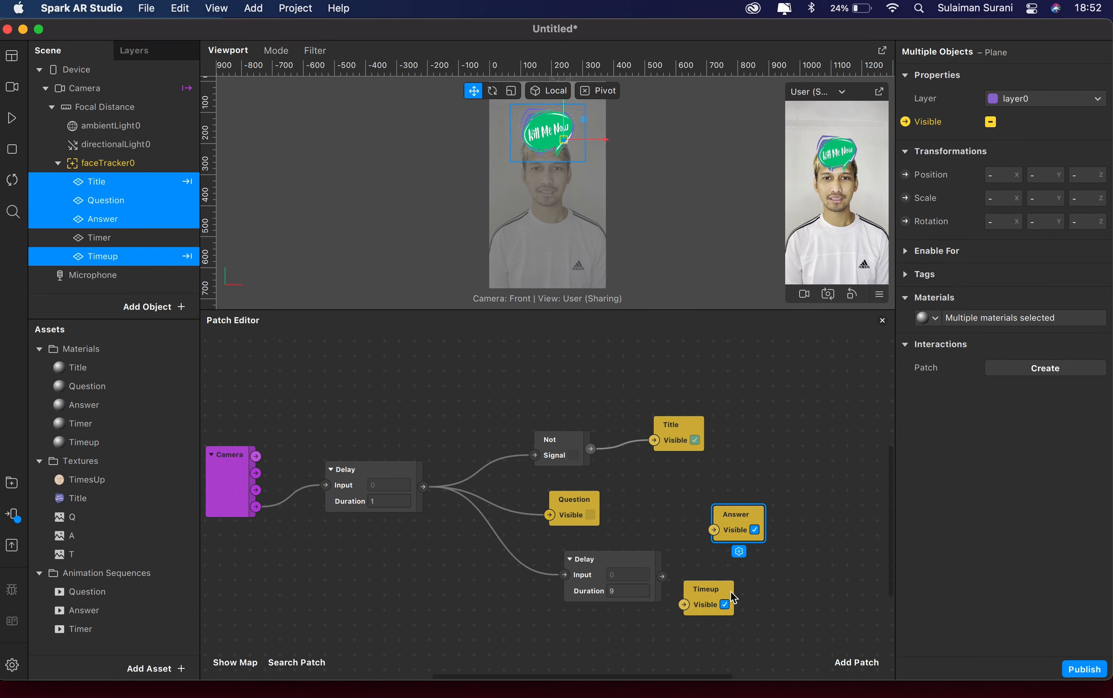
pyautogui.moveTo(725, 586); pyautogui.dragTo(722, 521)
pyautogui.moveTo(753, 559); pyautogui.dragTo(738, 574)
pyautogui.moveTo(727, 528); pyautogui.dragTo(742, 513)
pyautogui.moveTo(662, 577)
pyautogui.mouseDown()
pyautogui.moveTo(713, 515)
pyautogui.moveTo(754, 509)
pyautogui.mouseUp()
pyautogui.moveTo(736, 572); pyautogui.dragTo(750, 586)
pyautogui.moveTo(664, 577); pyautogui.dragTo(729, 590)
# Examine the patch chain from the Camera through both Delay patches to the Not, Title and Question patches
pyautogui.hscroll(-3, 271, 490)
pyautogui.hscroll(1, 271, 491)
pyautogui.click(311, 489)
pyautogui.hscroll(1, 339, 526)
pyautogui.scroll(-1, 339, 526)
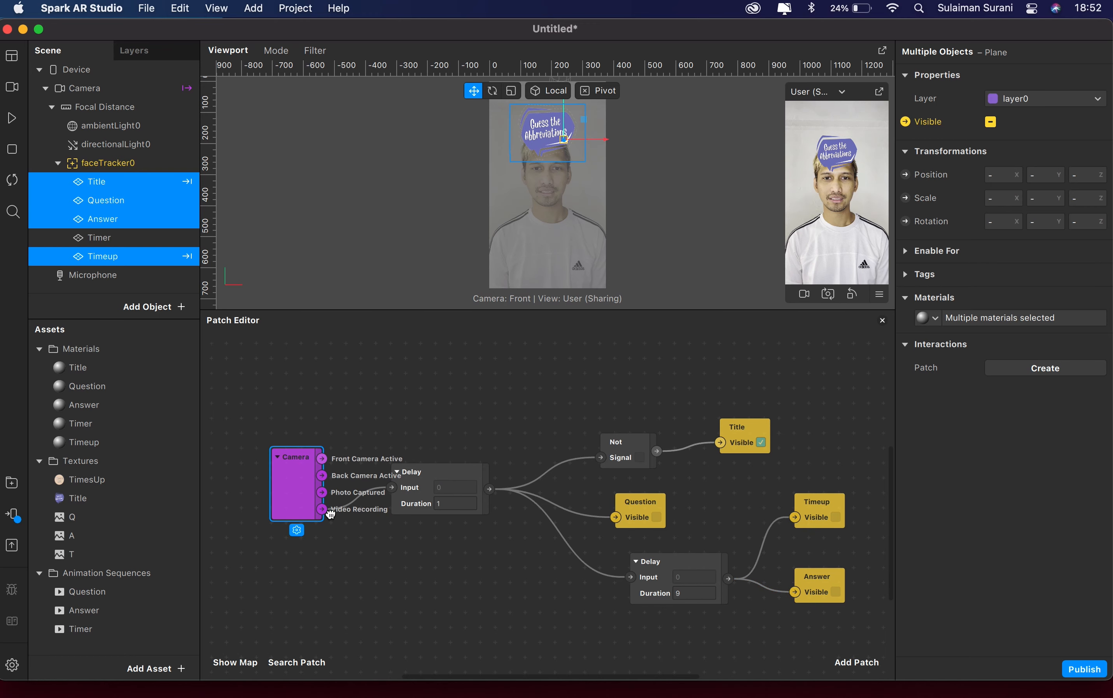
pyautogui.click(451, 477)
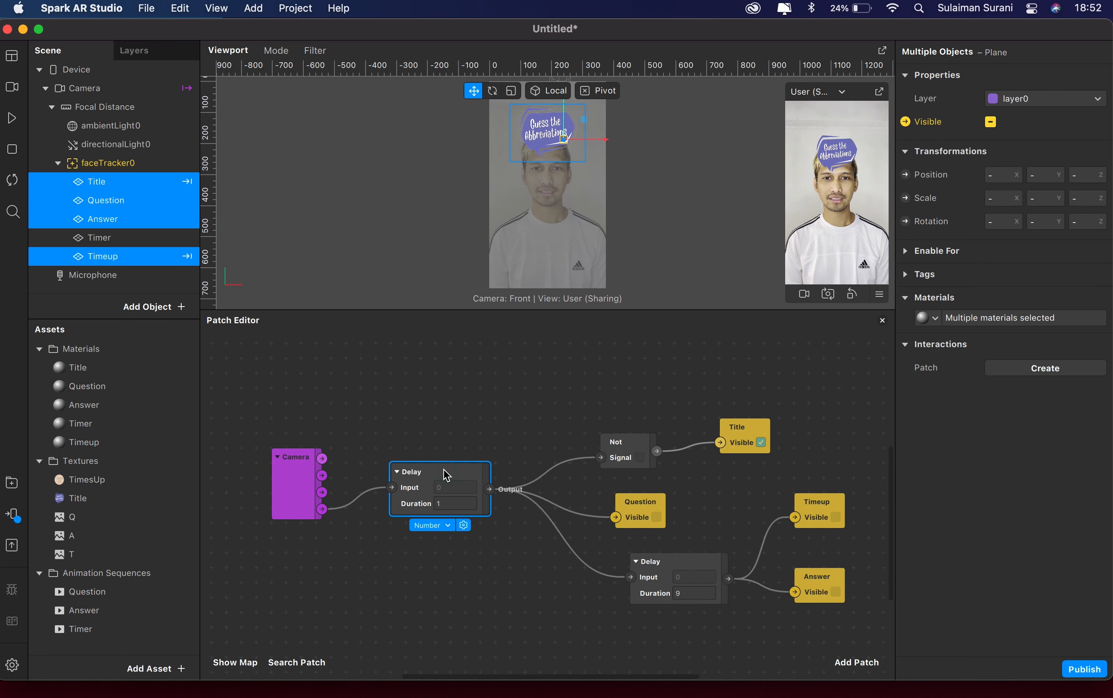
pyautogui.hscroll(1, 446, 510)
pyautogui.scroll(-1, 446, 510)
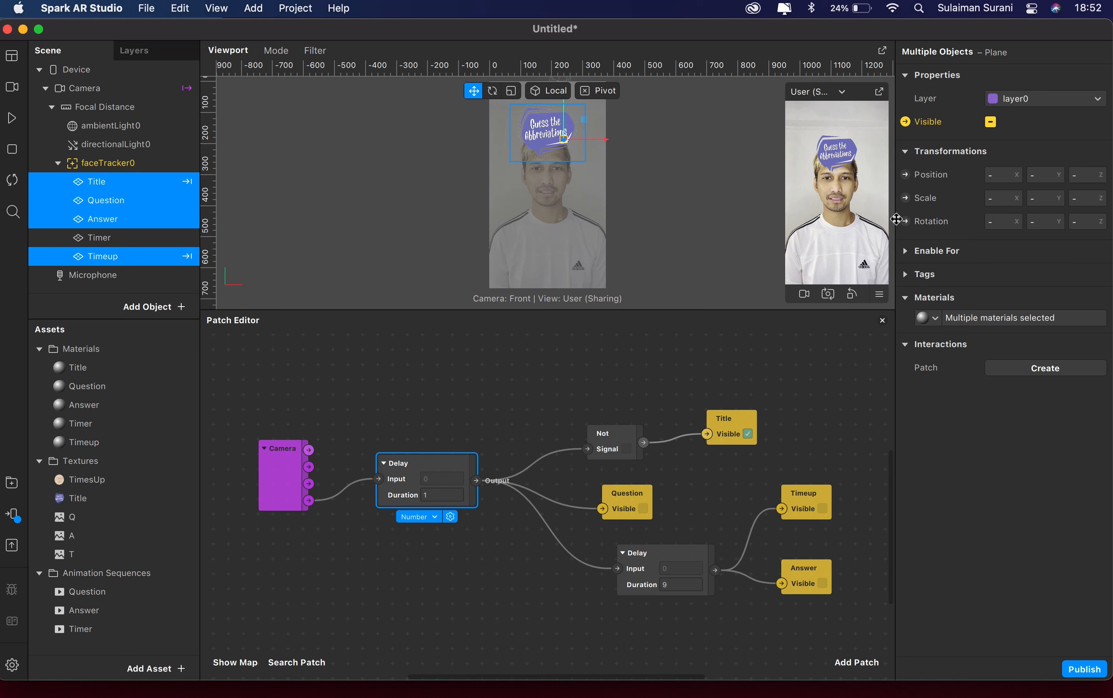
pyautogui.hscroll(2, 475, 484)
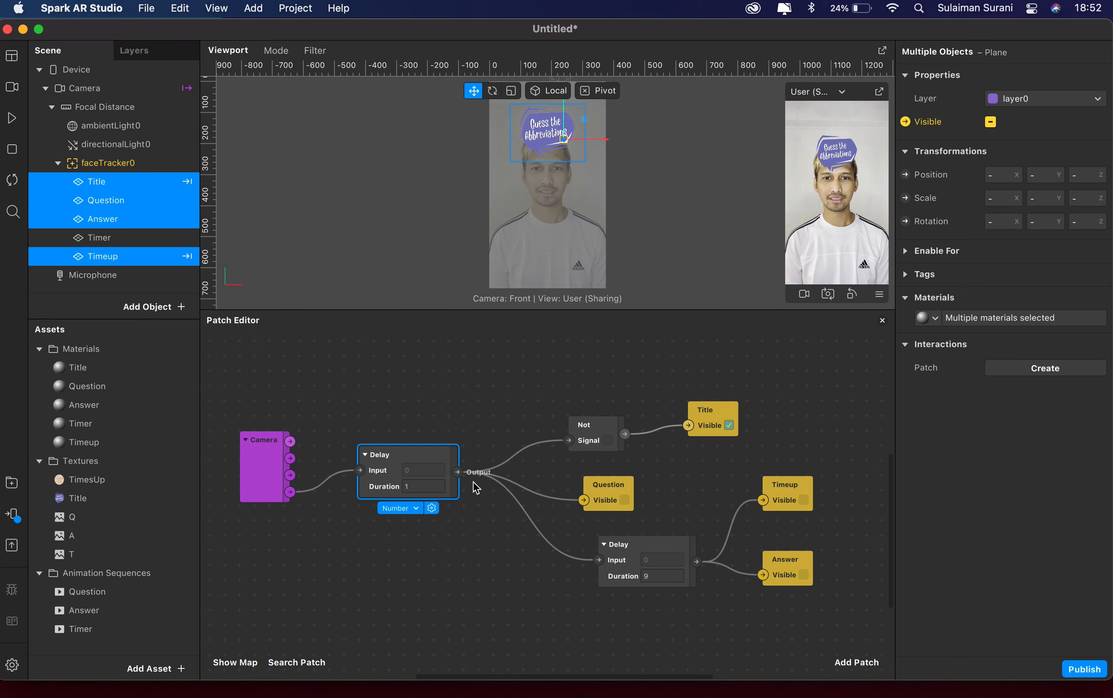
pyautogui.click(613, 568)
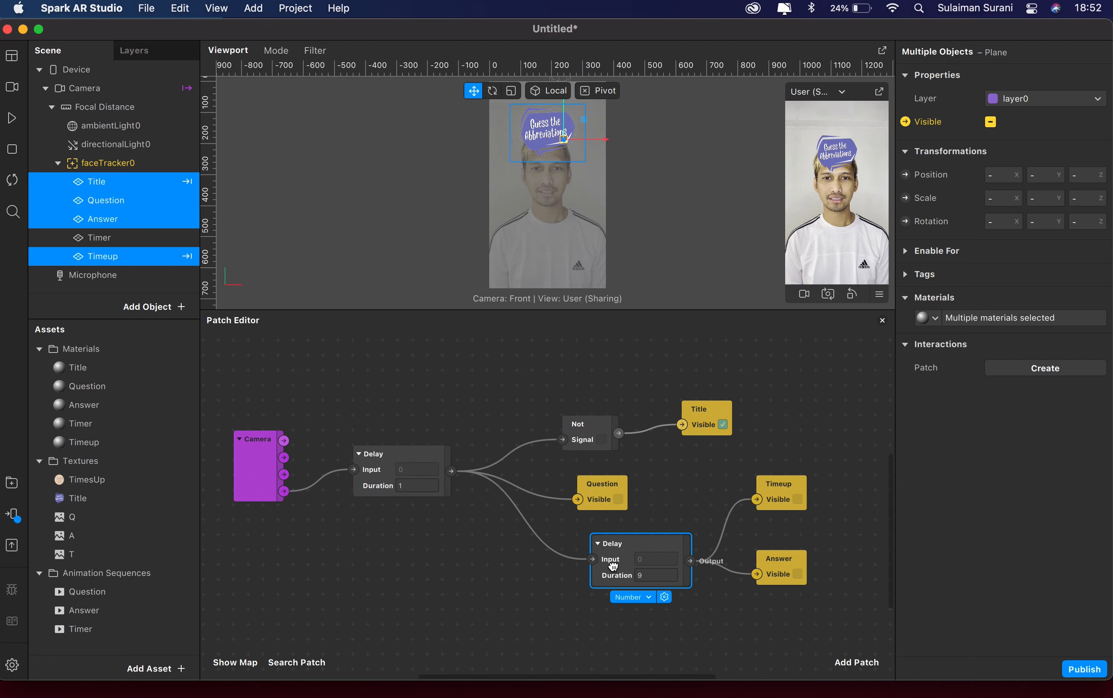
pyautogui.click(584, 428)
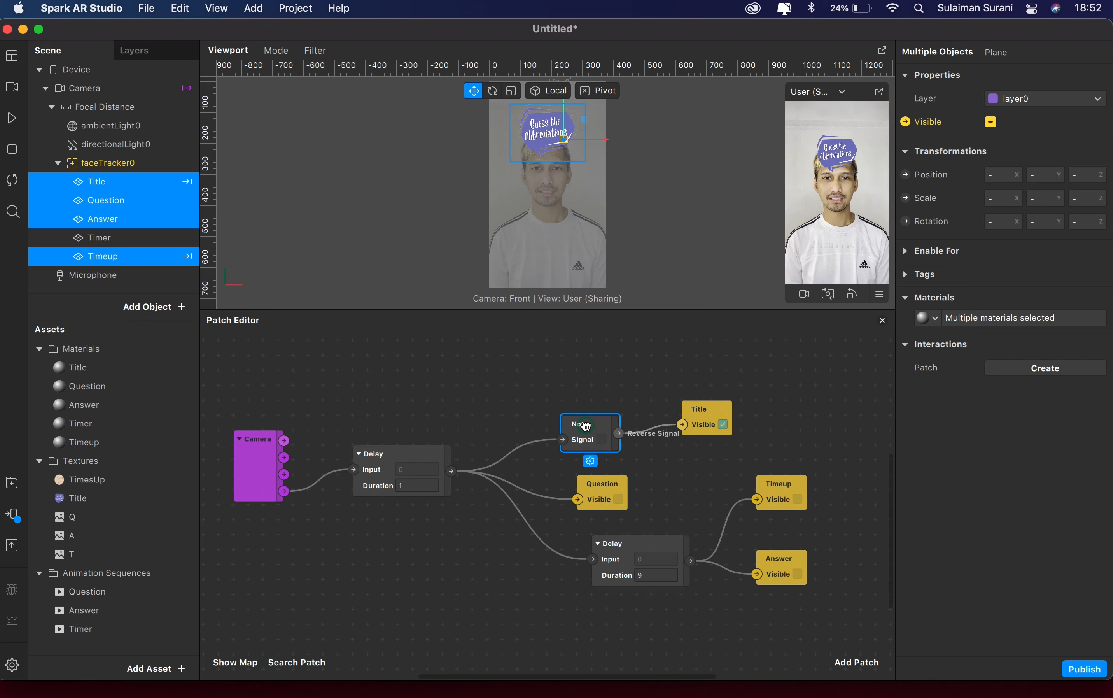
pyautogui.click(700, 406)
pyautogui.click(595, 491)
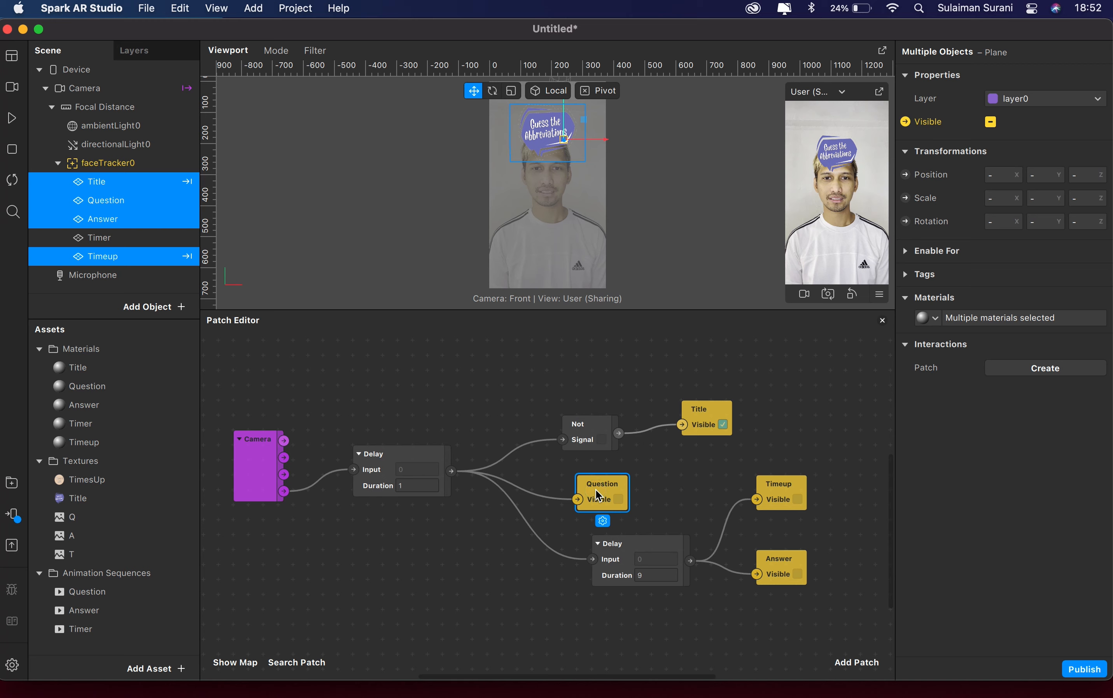
# Space out the Question, second Delay, Timeup and Answer patches so their connections are easy to follow
pyautogui.moveTo(598, 495); pyautogui.dragTo(613, 495)
pyautogui.moveTo(586, 417); pyautogui.dragTo(584, 407)
pyautogui.click(697, 409)
pyautogui.moveTo(615, 533); pyautogui.dragTo(607, 569)
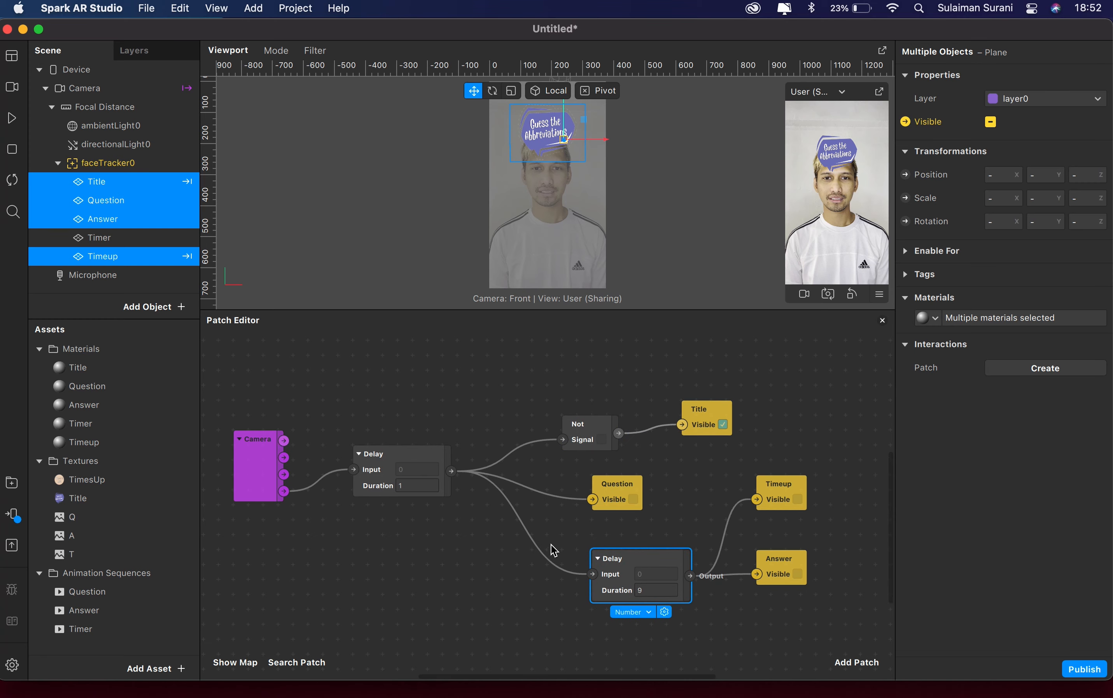
pyautogui.hscroll(1, 609, 568)
pyautogui.scroll(-1, 609, 568)
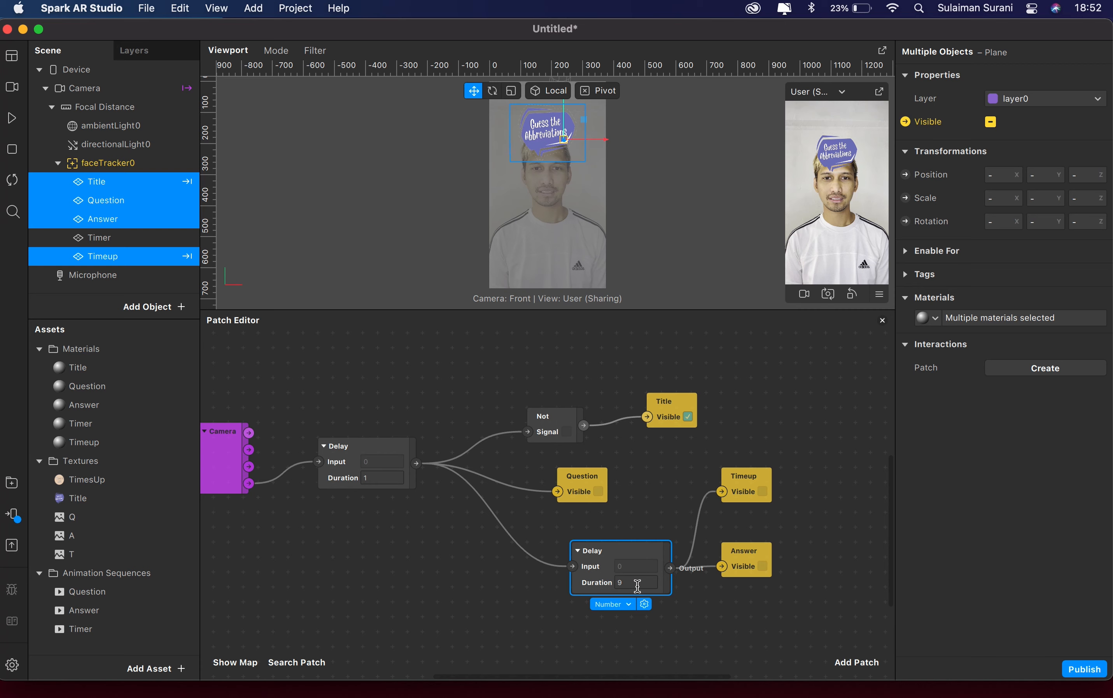
pyautogui.moveTo(579, 550); pyautogui.dragTo(579, 534)
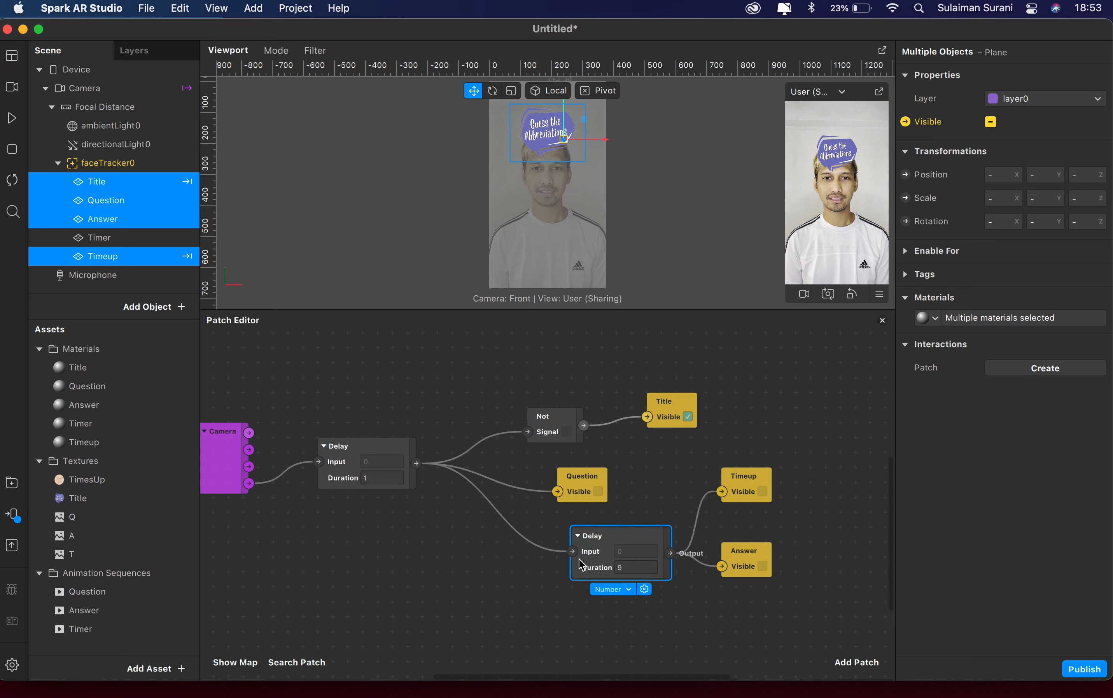
pyautogui.moveTo(578, 559); pyautogui.dragTo(581, 560)
pyautogui.hscroll(1, 691, 537)
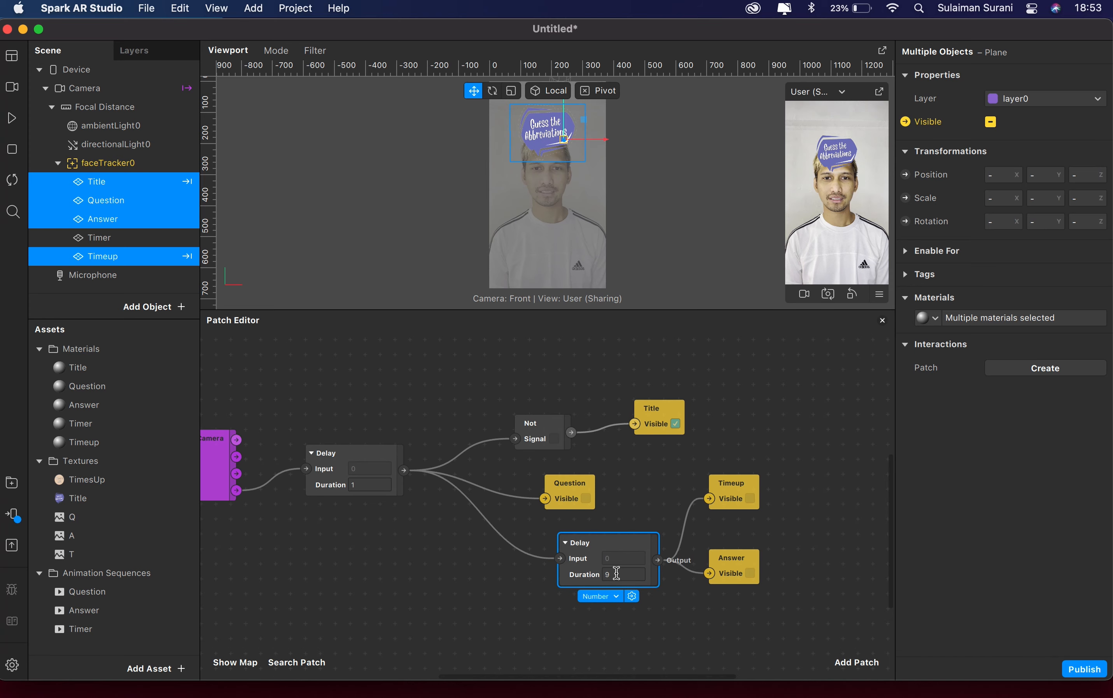
pyautogui.moveTo(734, 507); pyautogui.dragTo(754, 495)
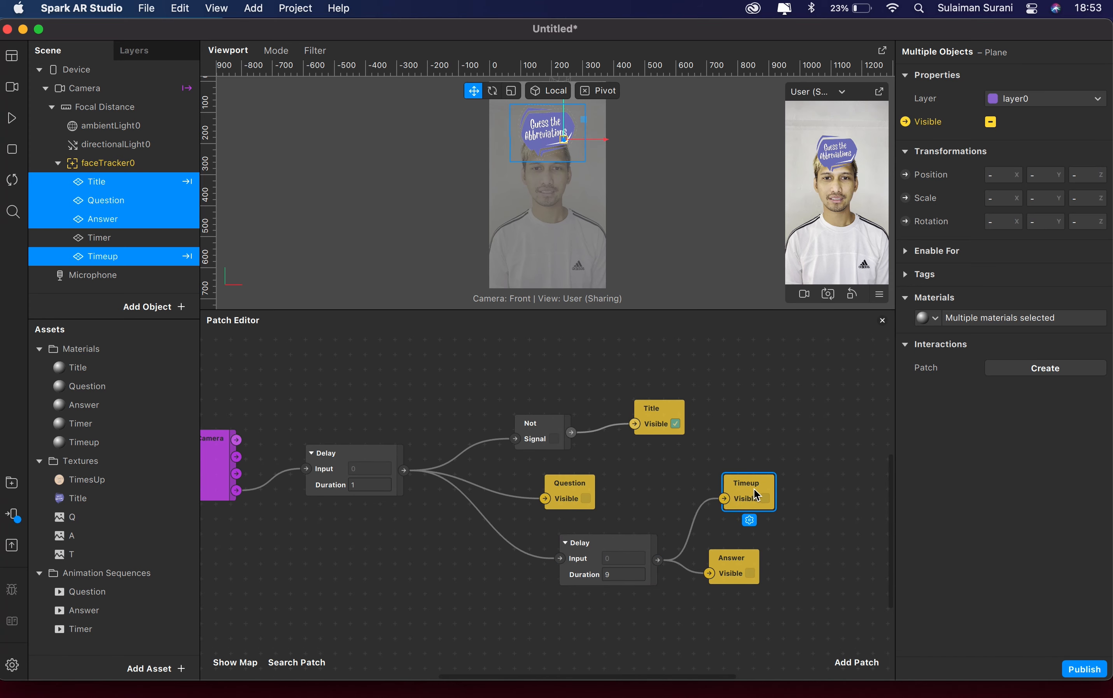
pyautogui.moveTo(734, 564); pyautogui.dragTo(750, 566)
# Add a Runtime patch and place it above the Camera patch
pyautogui.hscroll(-2, 526, 448)
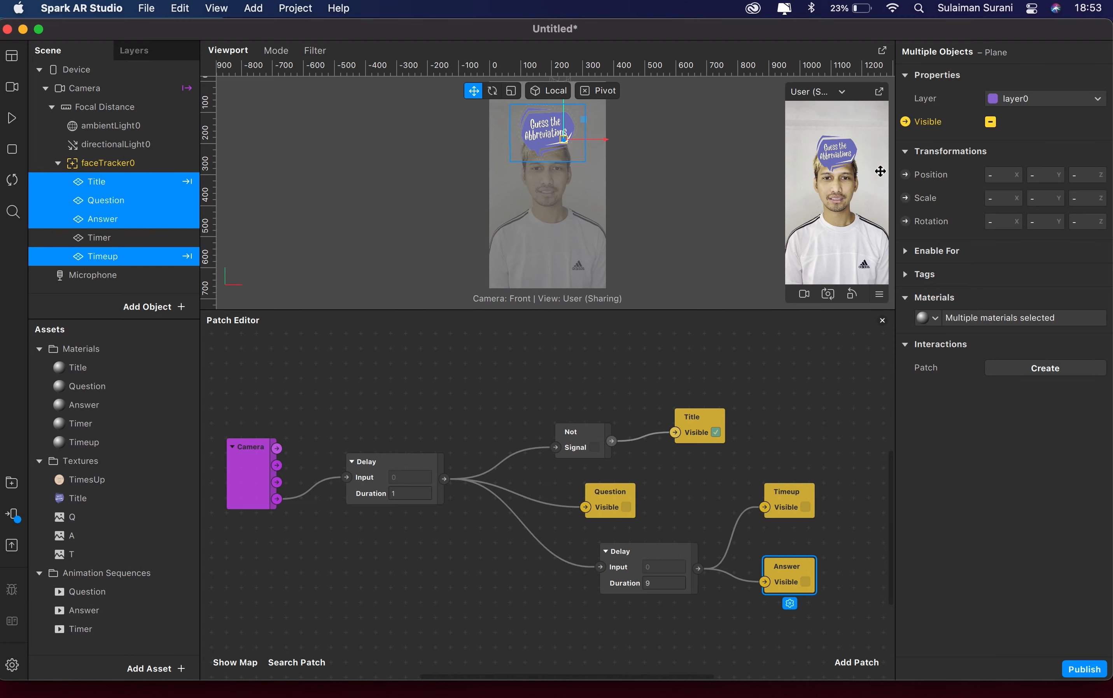
pyautogui.scroll(2, 300, 488)
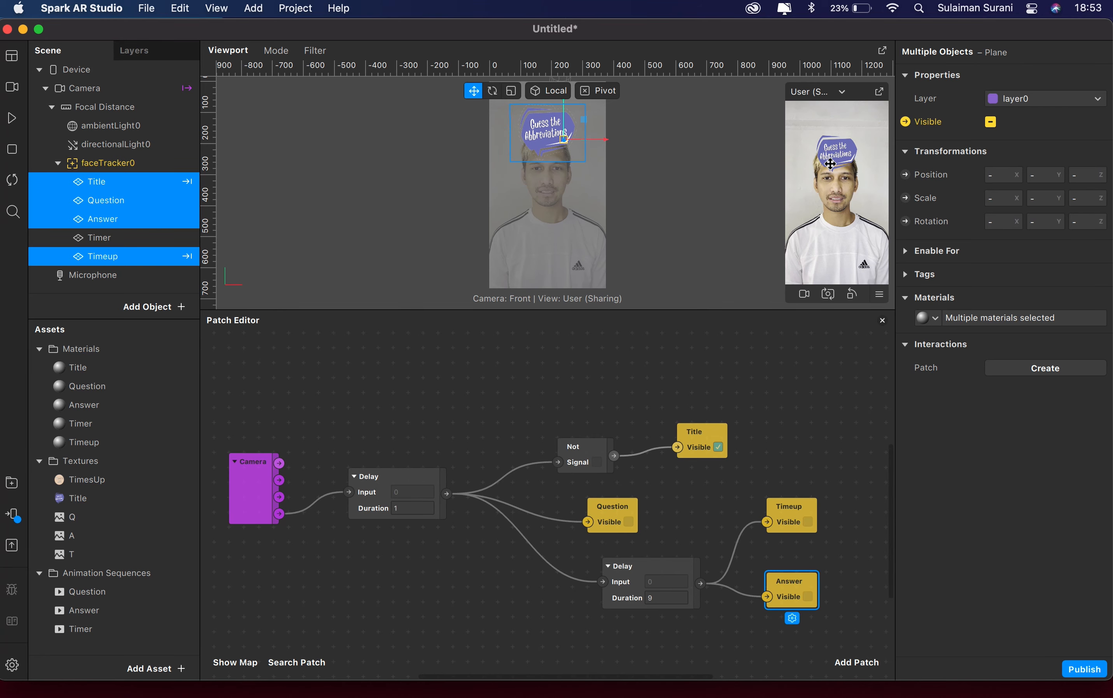
pyautogui.rightClick(321, 403)
pyautogui.write('runtime')
pyautogui.press('Return')
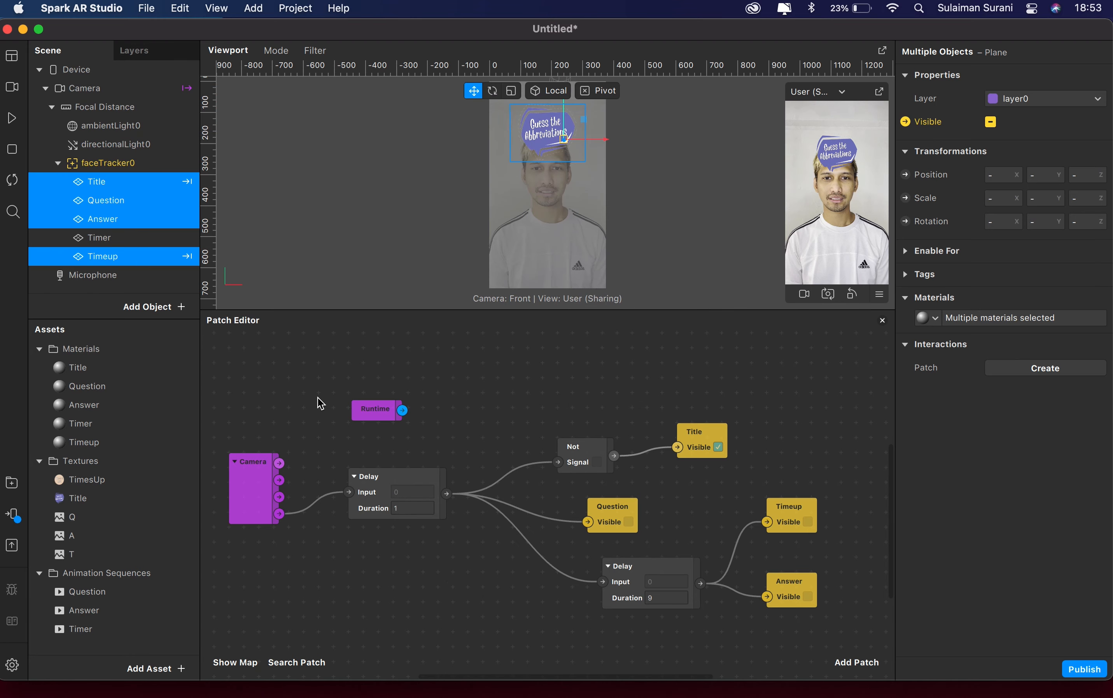
pyautogui.moveTo(371, 408); pyautogui.dragTo(254, 385)
pyautogui.scroll(1, 256, 376)
pyautogui.hscroll(-1, 255, 377)
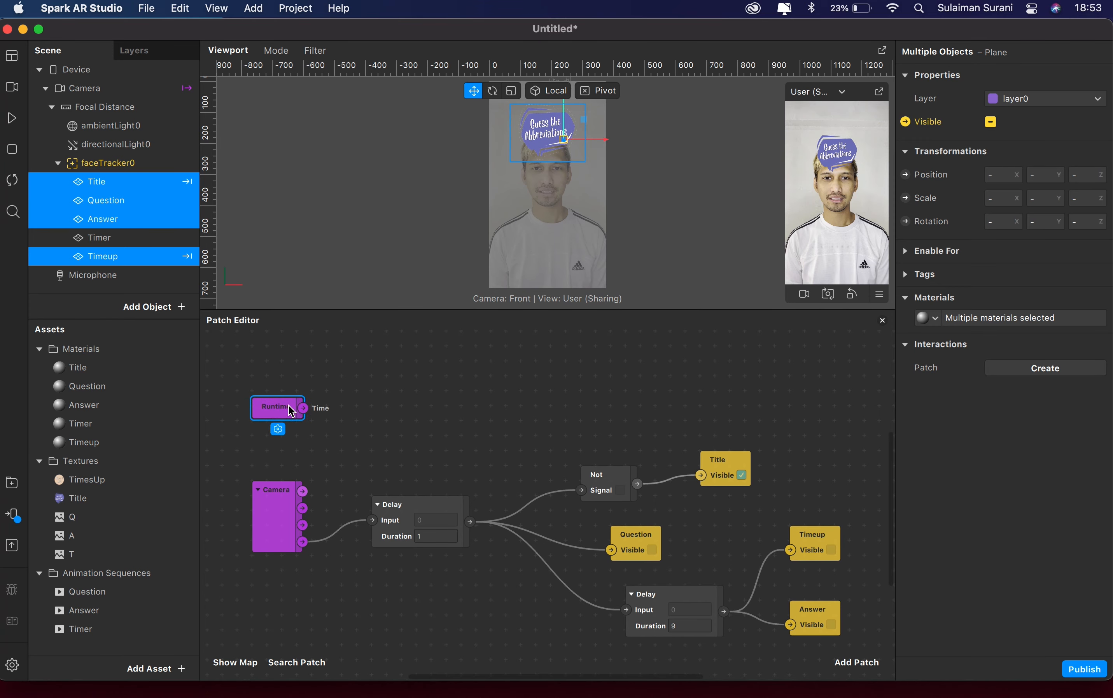
# Add an Offset patch fed by the Runtime output and place it above and beyond the Runtime patch
pyautogui.moveTo(303, 402); pyautogui.dragTo(373, 389)
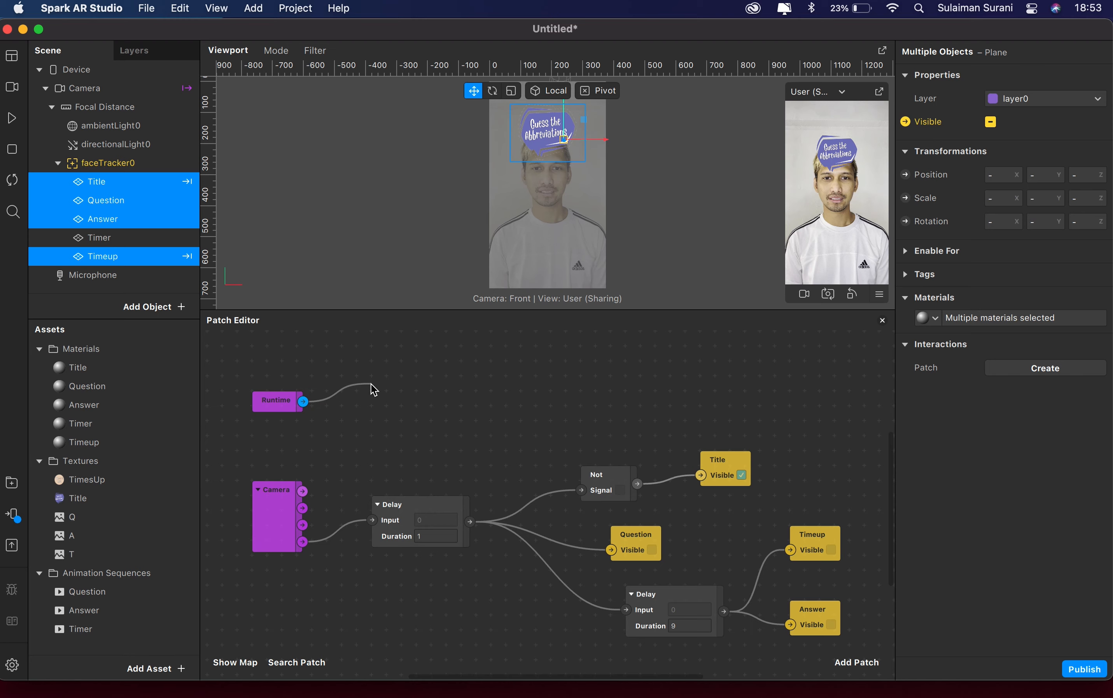
pyautogui.moveTo(371, 384); pyautogui.dragTo(371, 383)
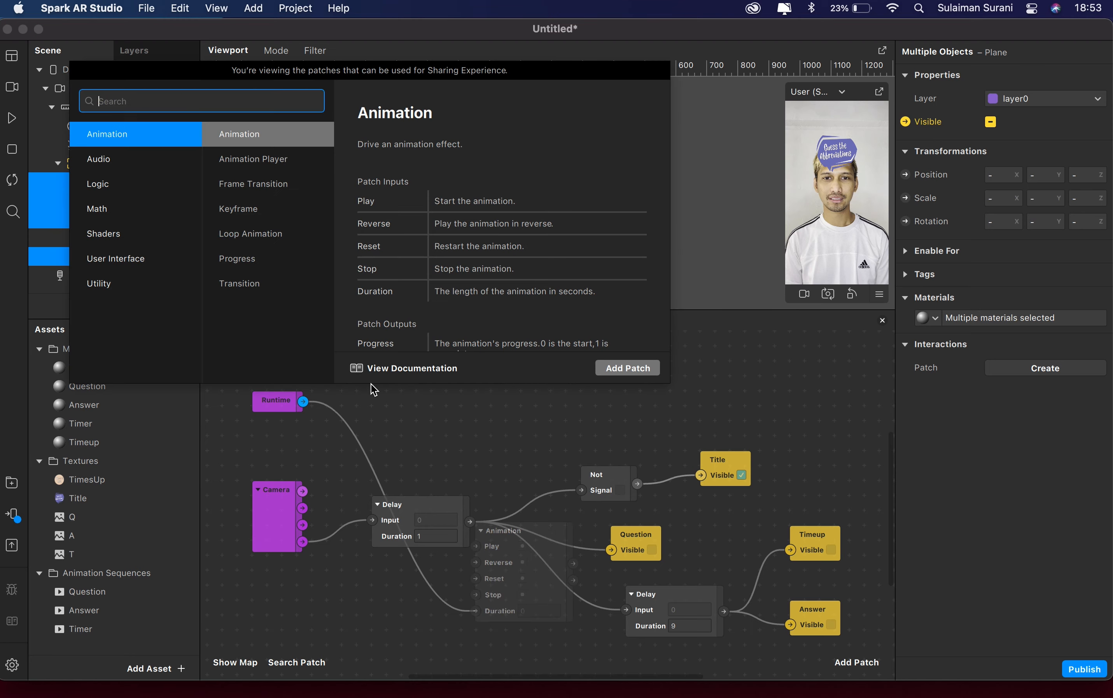
pyautogui.write('offs')
pyautogui.press('Return')
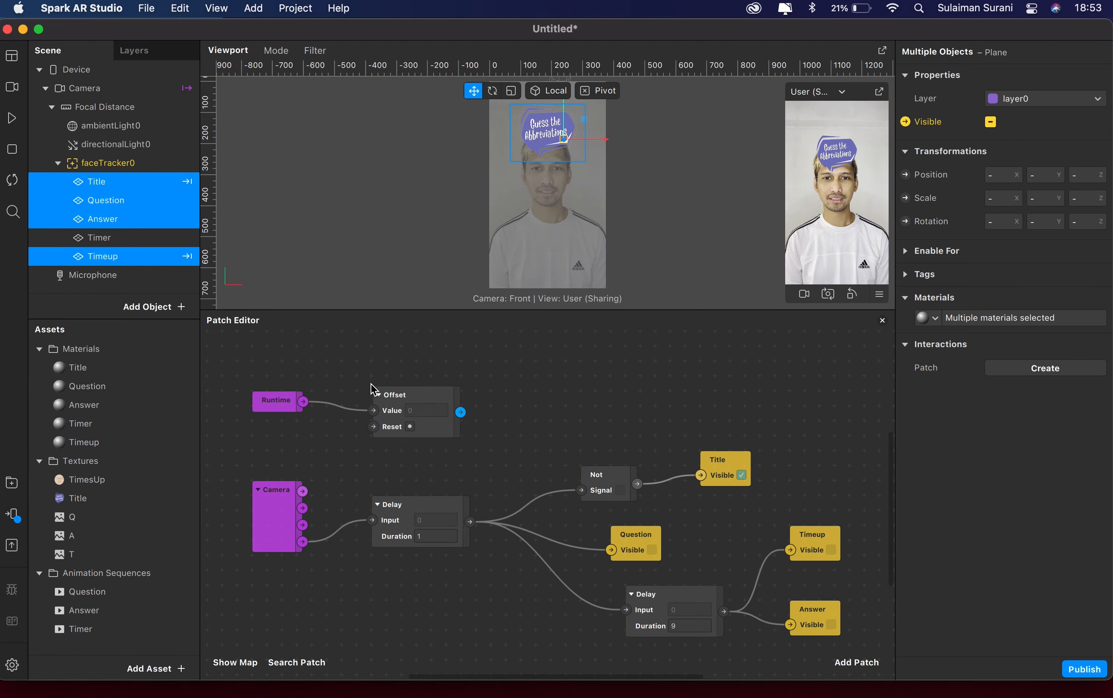
pyautogui.moveTo(382, 383); pyautogui.dragTo(397, 362)
pyautogui.moveTo(392, 405); pyautogui.dragTo(402, 383)
pyautogui.hscroll(3, 402, 383)
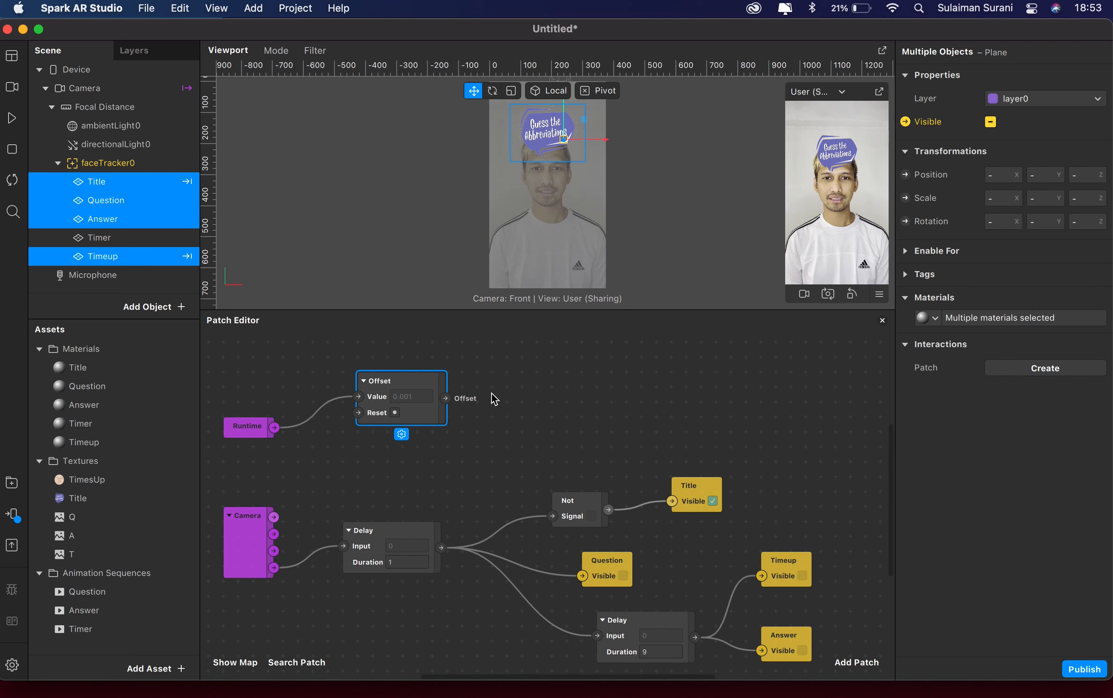
# Add a Less Than patch fed by the Offset output and place it beside the Offset patch
pyautogui.moveTo(445, 398); pyautogui.dragTo(505, 381)
pyautogui.write('less tha')
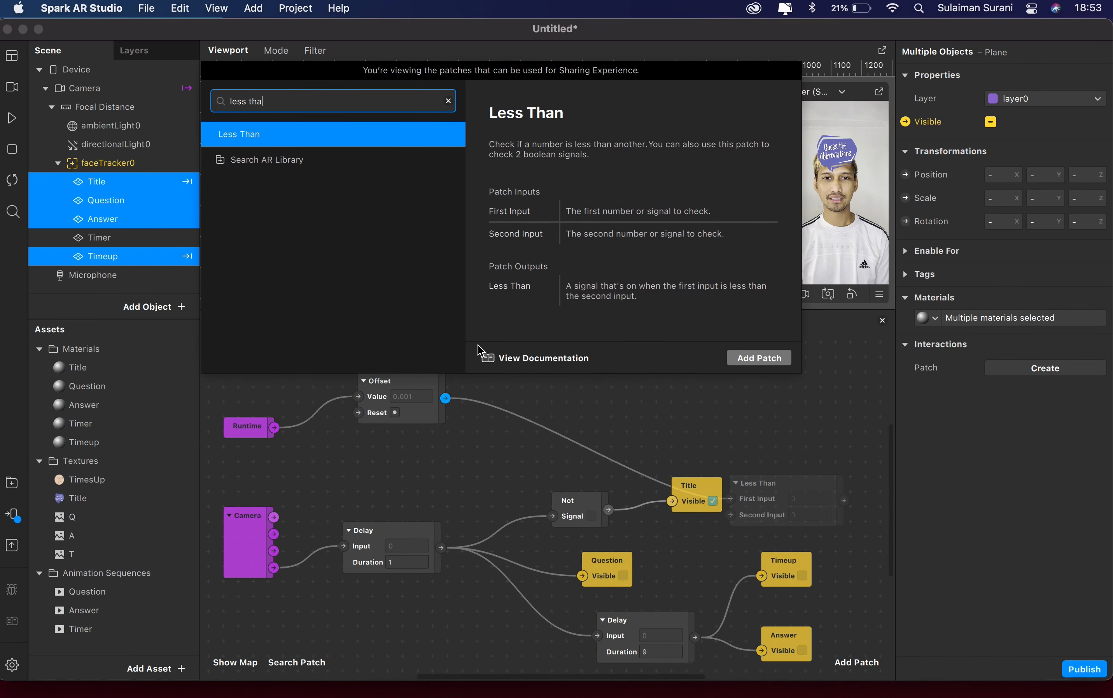
pyautogui.press('Return')
pyautogui.moveTo(759, 482); pyautogui.dragTo(577, 363)
pyautogui.scroll(2, 576, 366)
pyautogui.hscroll(2, 576, 366)
# Set the Less Than patch's Second Input to 3 and move the patch slightly up from the Offset patch
pyautogui.click(594, 429)
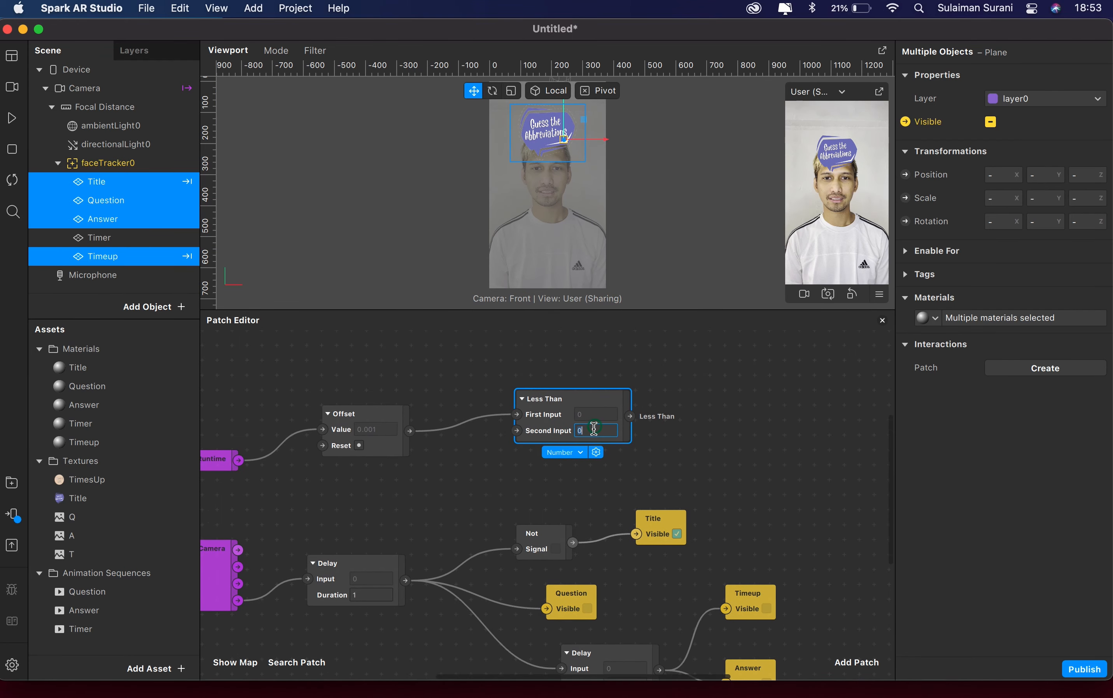
pyautogui.press('Return')
pyautogui.moveTo(541, 419); pyautogui.dragTo(526, 389)
pyautogui.scroll(2, 543, 414)
pyautogui.hscroll(2, 542, 414)
pyautogui.scroll(-1, 544, 418)
pyautogui.hscroll(1, 544, 418)
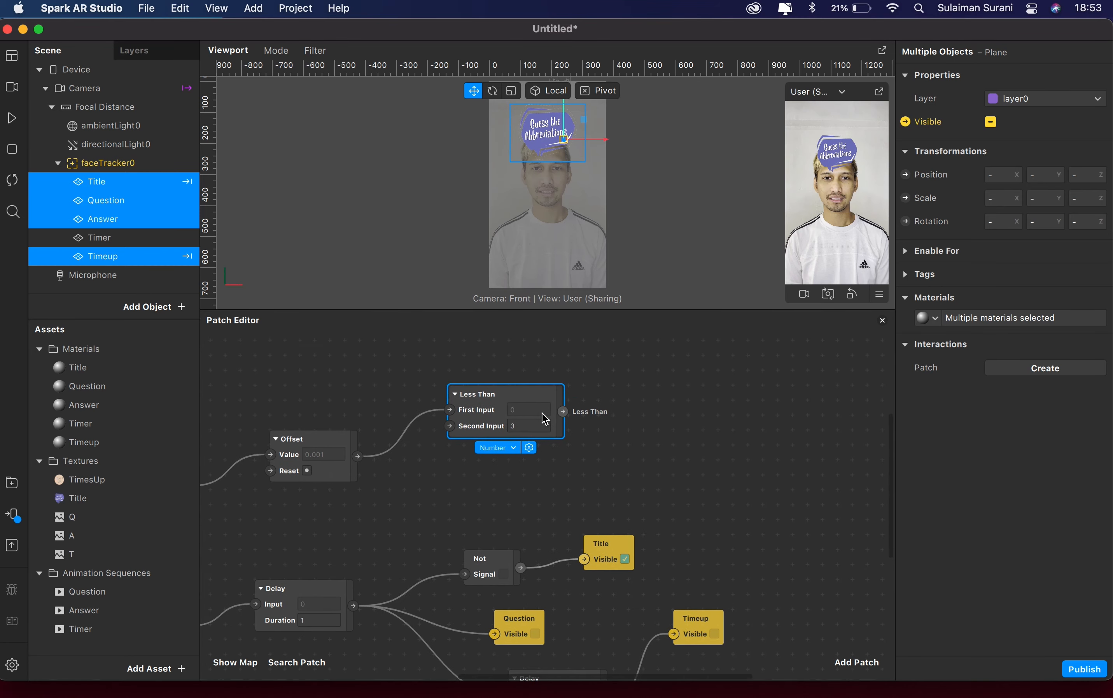
# Add a Loop Animation patch with a duration of 0.02, enabled by the Less Than output, and place it beside Less Than
pyautogui.moveTo(563, 413); pyautogui.dragTo(655, 420)
pyautogui.write("loop animatin'")
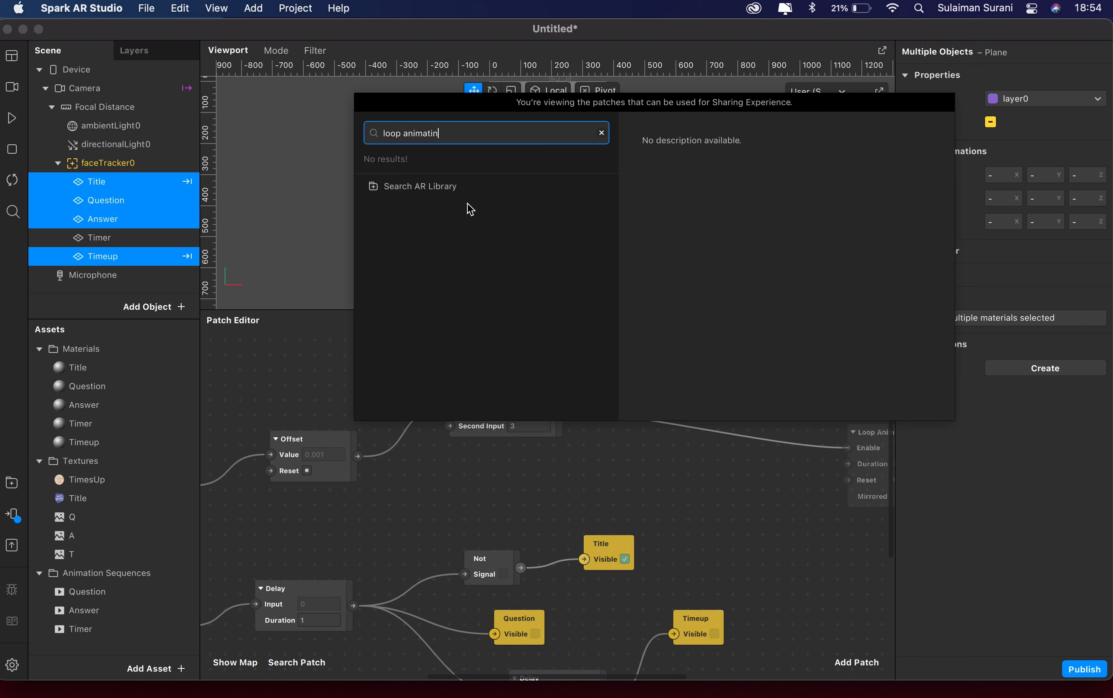
pyautogui.press('BackSpace')
pyautogui.press('Return')
pyautogui.moveTo(856, 447); pyautogui.dragTo(662, 401)
pyautogui.hscroll(3, 655, 396)
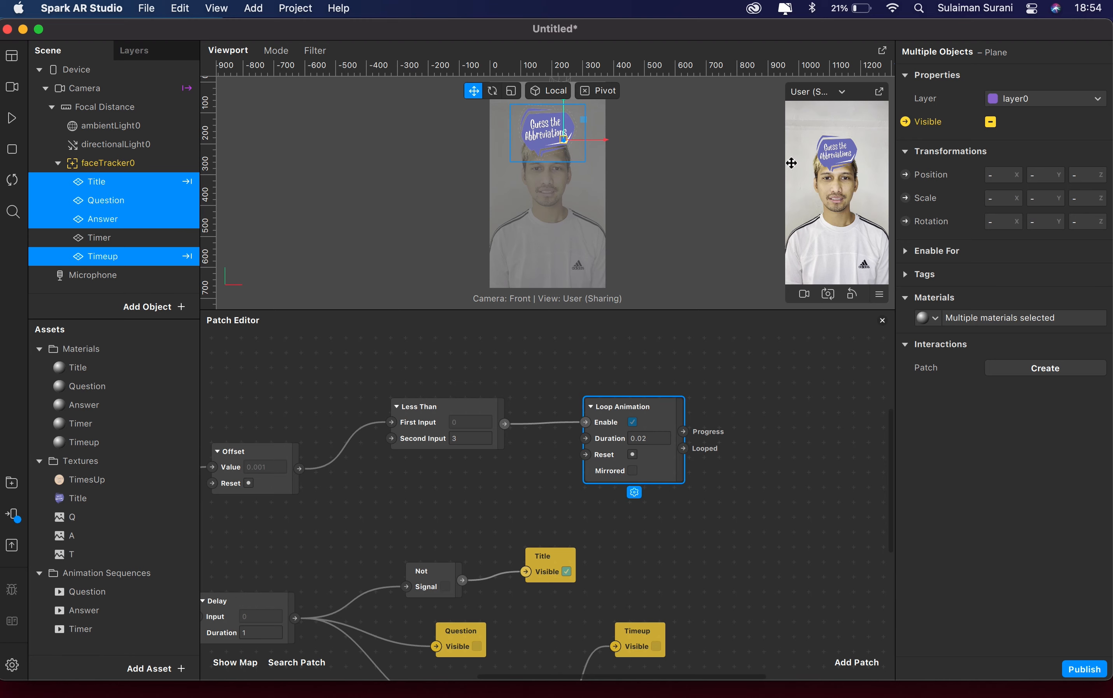
pyautogui.moveTo(660, 407); pyautogui.dragTo(671, 388)
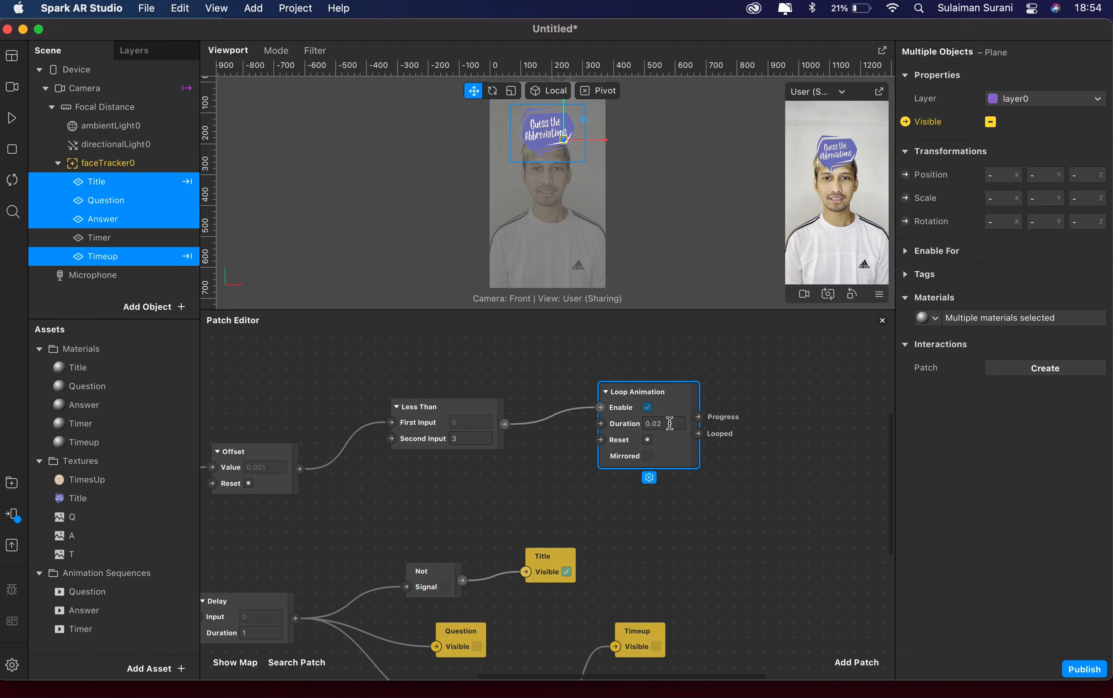
pyautogui.hscroll(1, 668, 425)
pyautogui.hscroll(1, 668, 426)
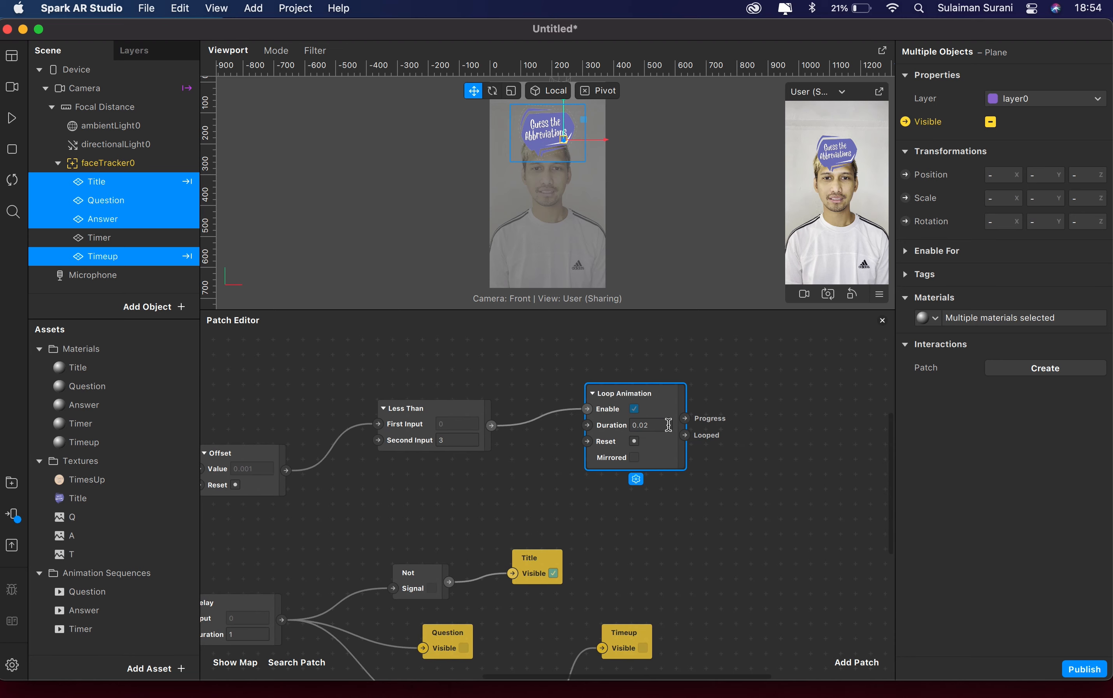
pyautogui.click(651, 425)
pyautogui.hscroll(3, 656, 425)
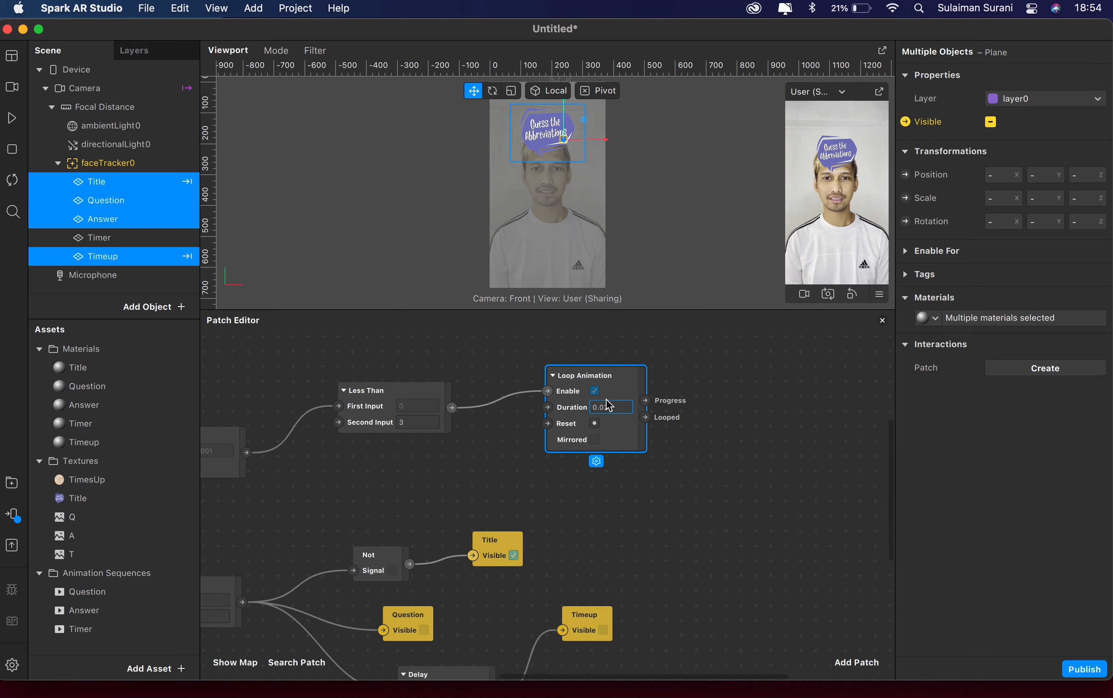
pyautogui.scroll(1, 625, 409)
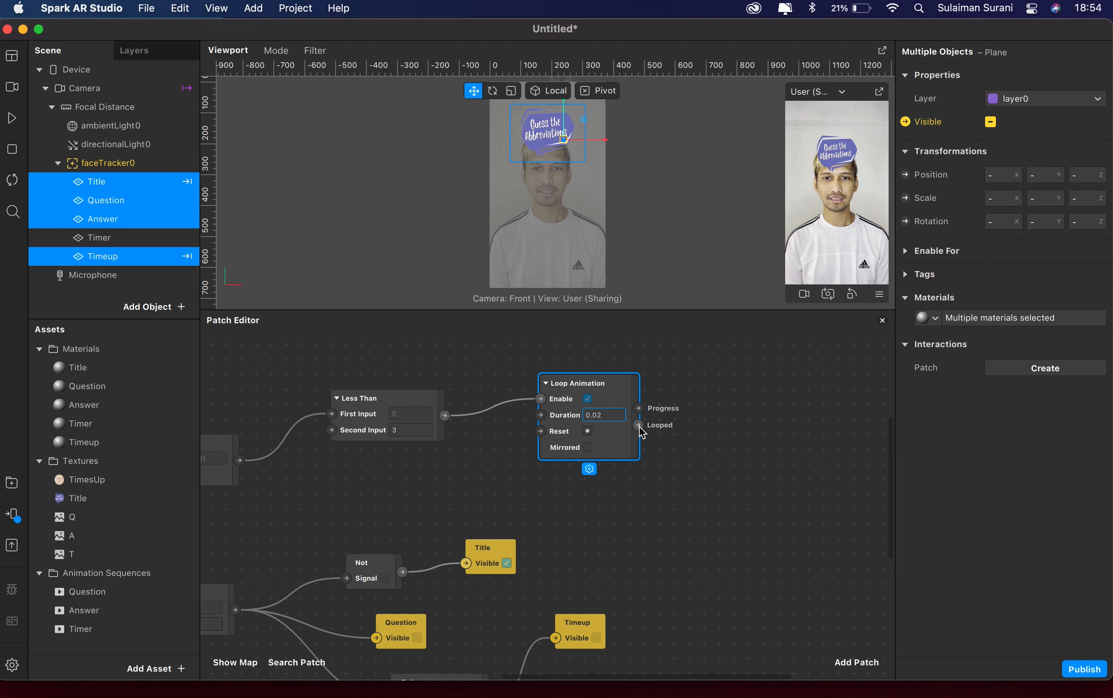
# Add a Random patch triggered by the Loop Animation's Looped output and set its End Range to 8
pyautogui.moveTo(641, 428); pyautogui.dragTo(703, 425)
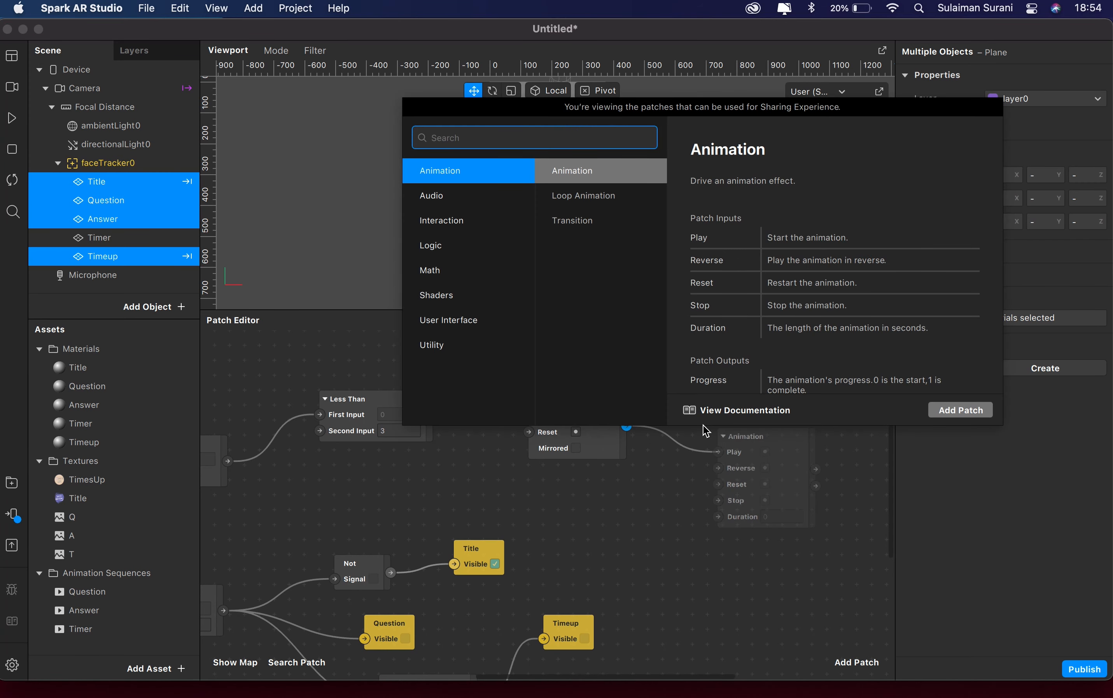
pyautogui.write('random')
pyautogui.press('Return')
pyautogui.moveTo(722, 414); pyautogui.dragTo(732, 414)
pyautogui.hscroll(4, 728, 416)
pyautogui.click(643, 470)
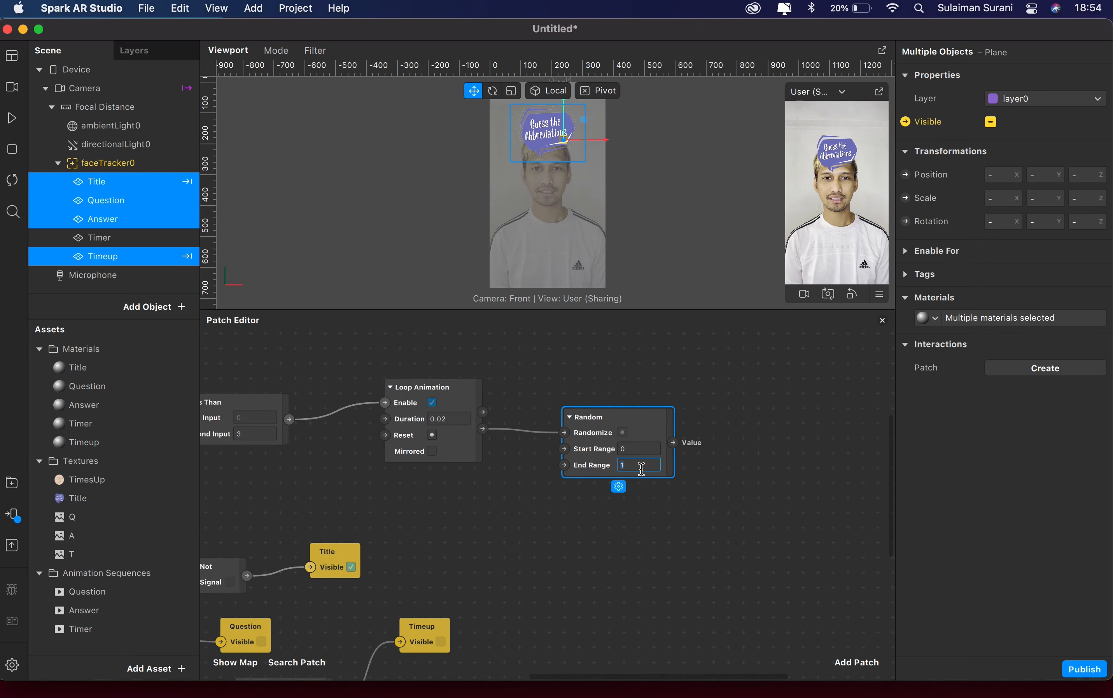
pyautogui.hscroll(3, 634, 462)
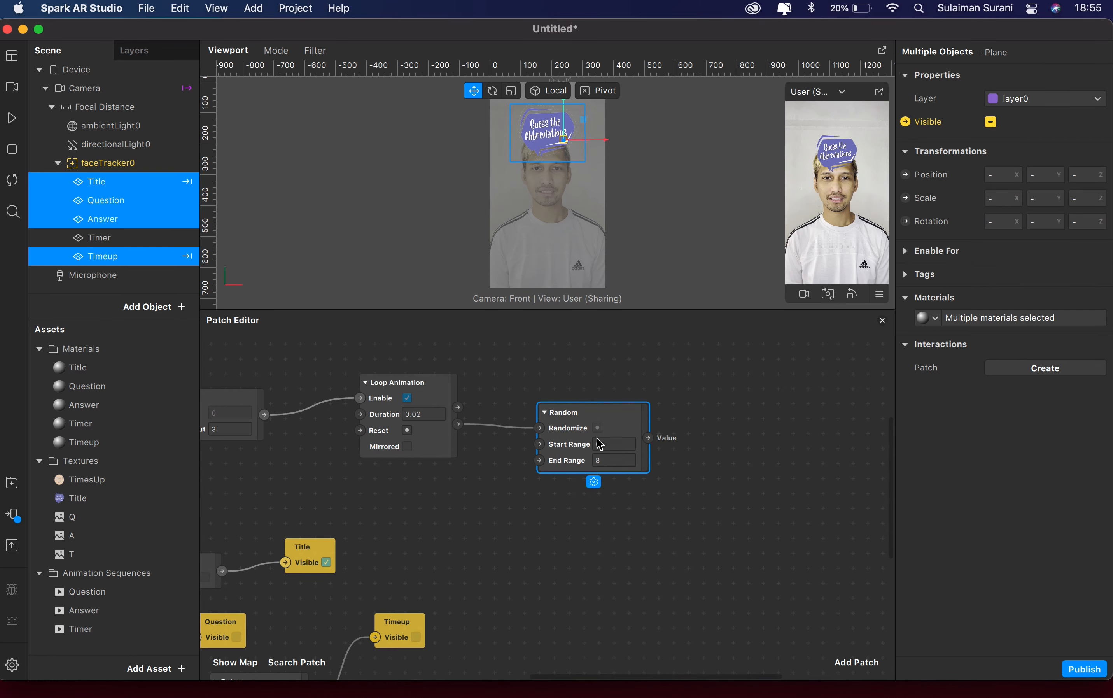
pyautogui.hscroll(3, 602, 453)
pyautogui.hscroll(3, 608, 454)
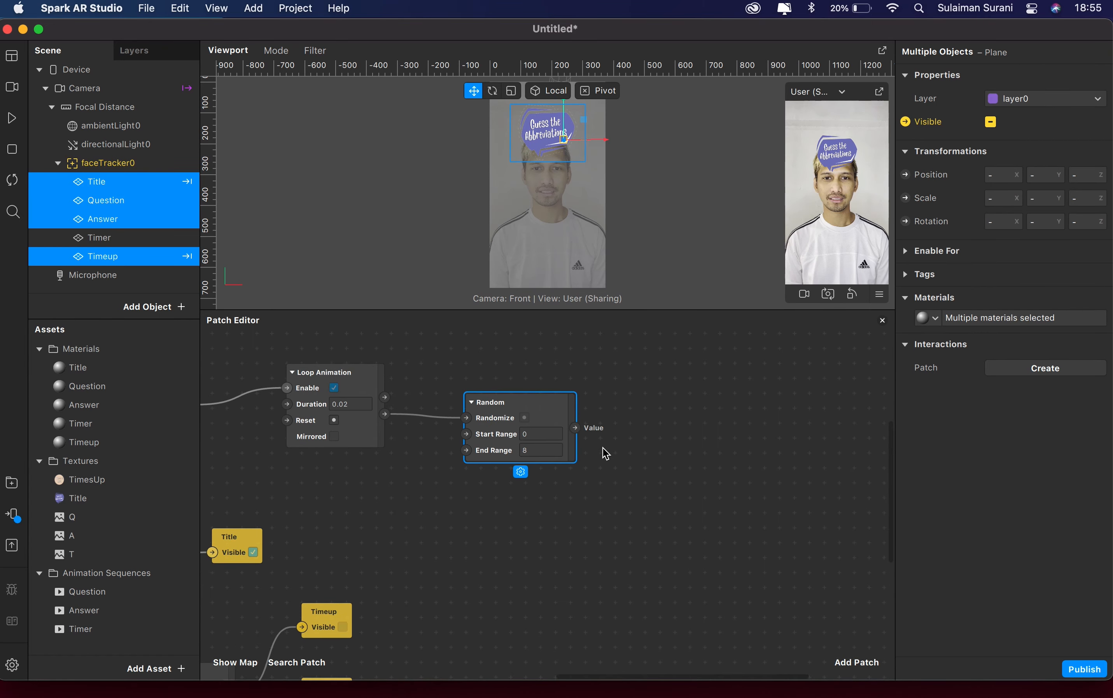
# Add a Round patch fed by the Random value and place it beyond the Random patch
pyautogui.moveTo(575, 427); pyautogui.dragTo(619, 459)
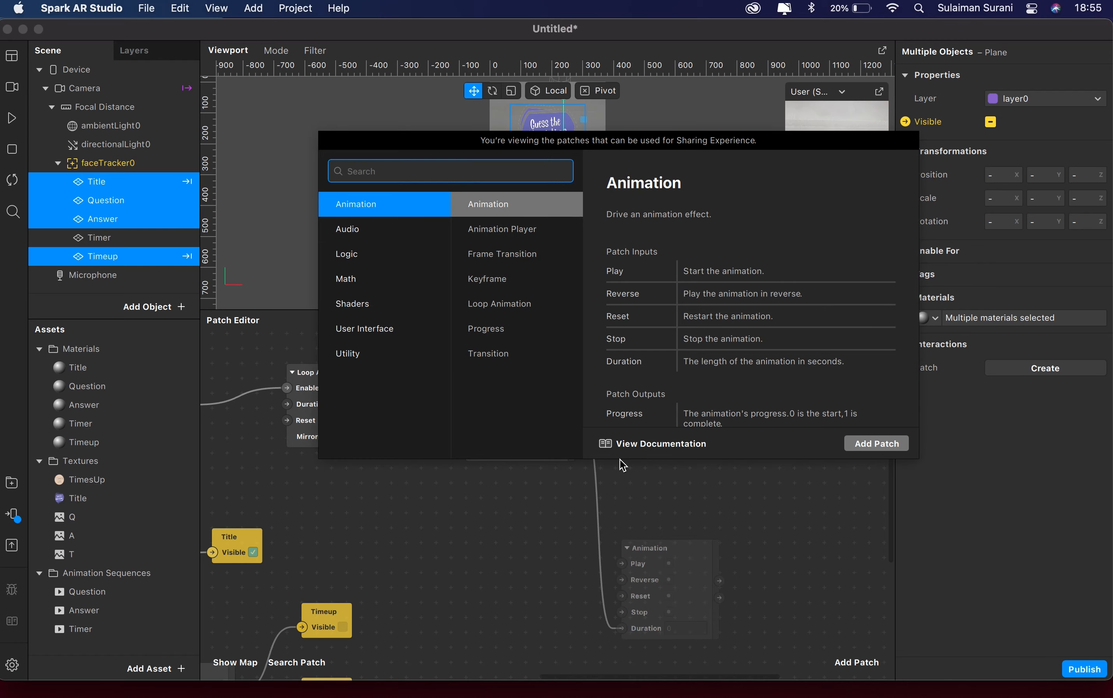
pyautogui.write('round')
pyautogui.press('Return')
pyautogui.hscroll(3, 619, 459)
pyautogui.moveTo(735, 484); pyautogui.dragTo(675, 475)
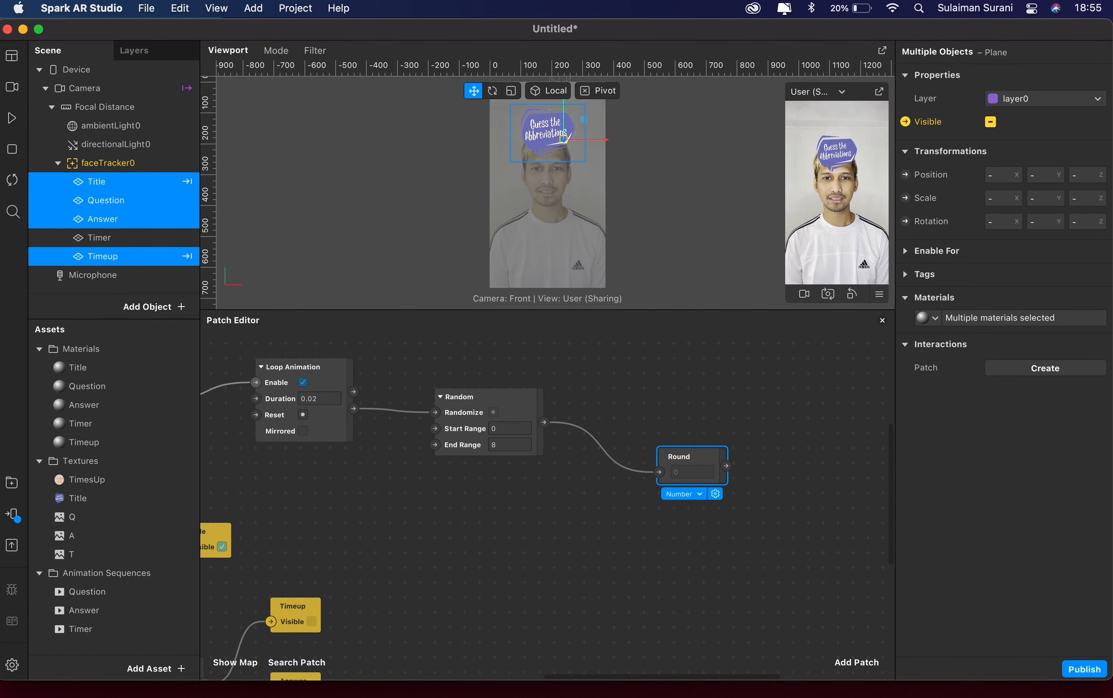
# Create Current Frame patches for the Question and Answer animation sequences and place them beyond the Round patch
pyautogui.click(112, 242)
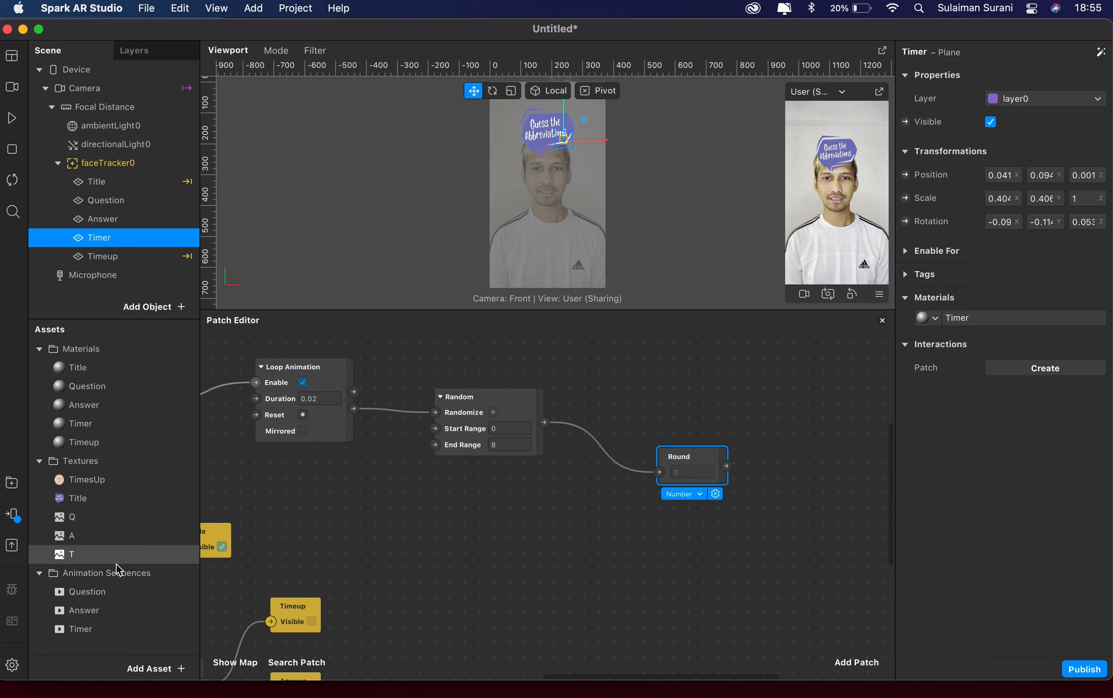
pyautogui.click(107, 592)
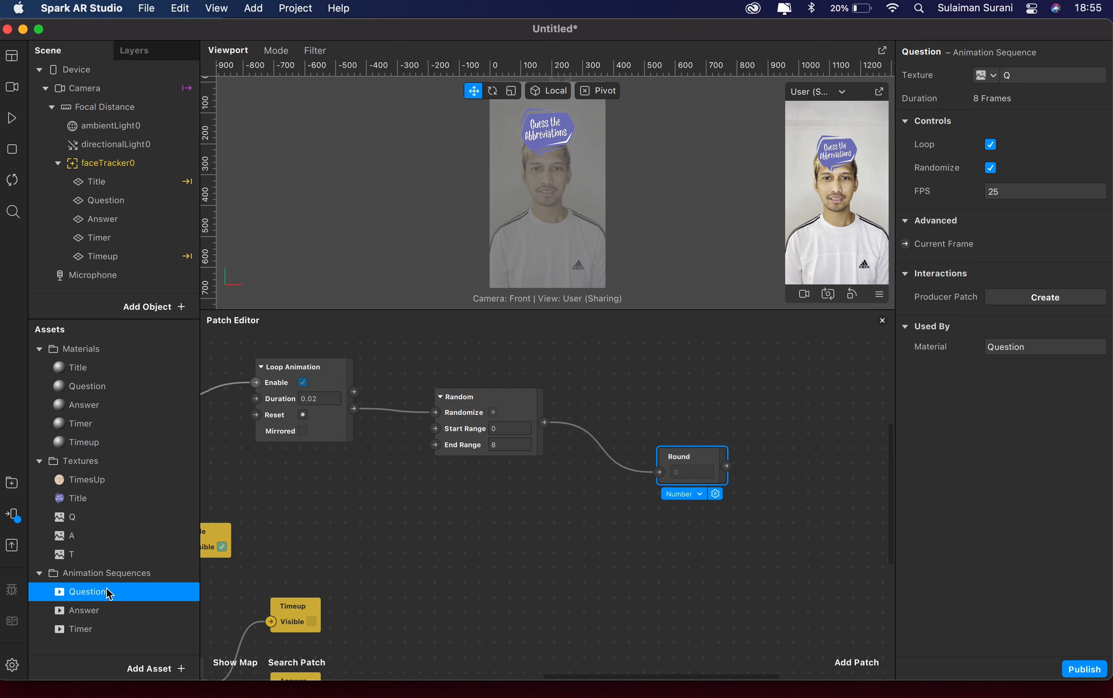
pyautogui.keyDown('shift'); pyautogui.click(98, 613); pyautogui.keyUp('shift')
pyautogui.click(905, 243)
pyautogui.moveTo(578, 530); pyautogui.dragTo(746, 512)
pyautogui.hscroll(3, 738, 517)
pyautogui.hscroll(2, 702, 517)
pyautogui.moveTo(676, 515); pyautogui.dragTo(753, 467)
pyautogui.moveTo(522, 523); pyautogui.dragTo(769, 524)
# Connect the Round output to the Question sequence's Current Frame and move the Answer patch clear of the connection
pyautogui.moveTo(642, 467); pyautogui.dragTo(709, 530)
pyautogui.moveTo(614, 466)
pyautogui.mouseDown()
pyautogui.moveTo(598, 440)
pyautogui.moveTo(564, 455)
pyautogui.moveTo(596, 460)
pyautogui.mouseUp()
pyautogui.moveTo(750, 450); pyautogui.dragTo(766, 439)
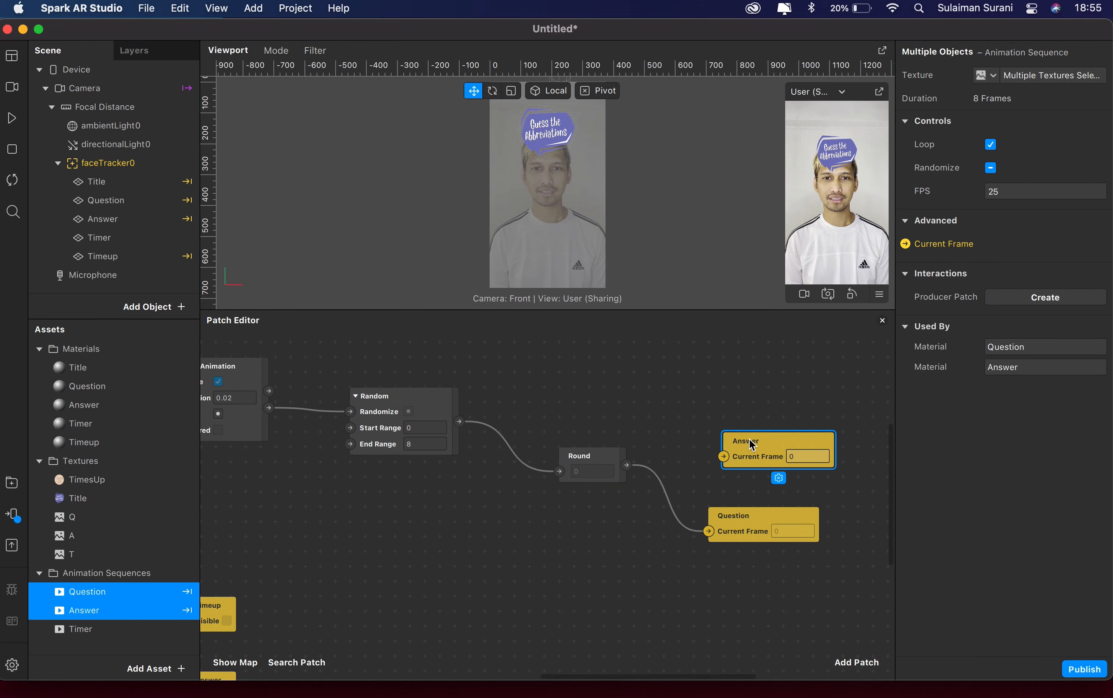
# Add a Delay patch fed by the Round output and place it above the Answer sequence patch
pyautogui.hscroll(2, 592, 473)
pyautogui.moveTo(592, 468); pyautogui.dragTo(623, 388)
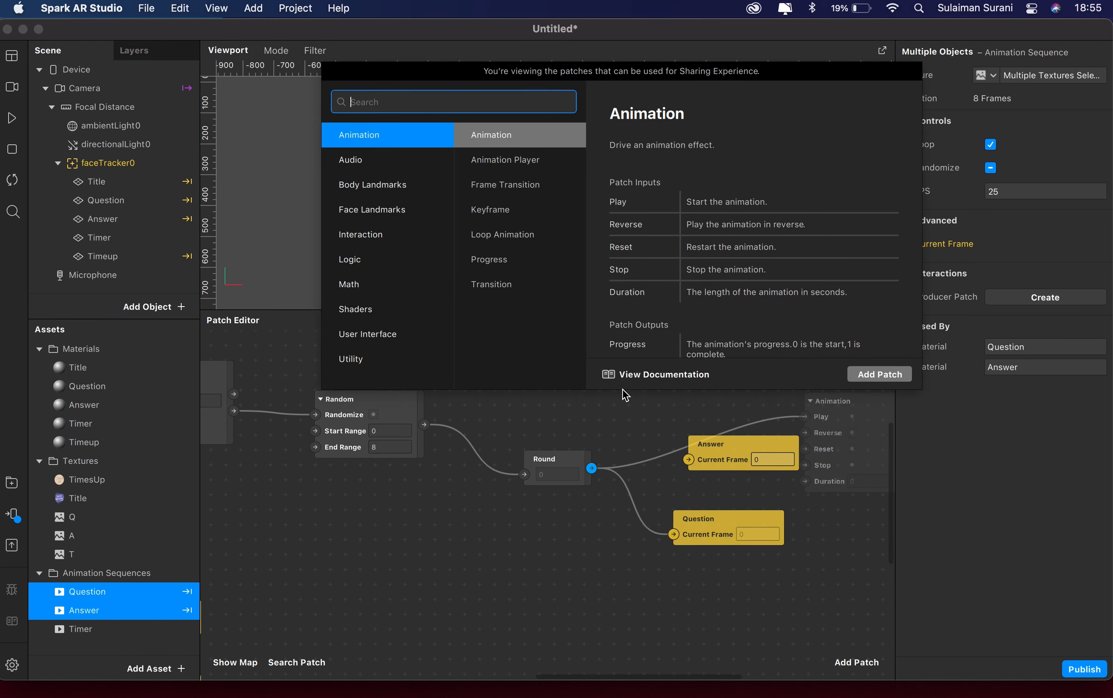
pyautogui.write('dealy')
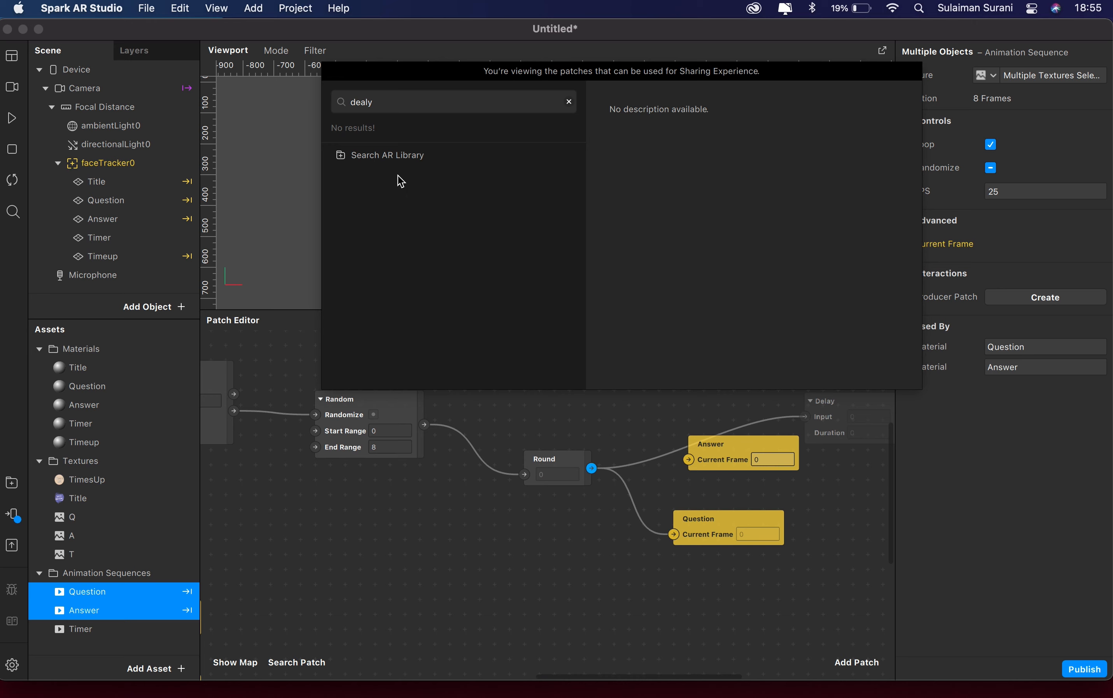
pyautogui.doubleClick(392, 102)
pyautogui.write('de')
pyautogui.press('Return')
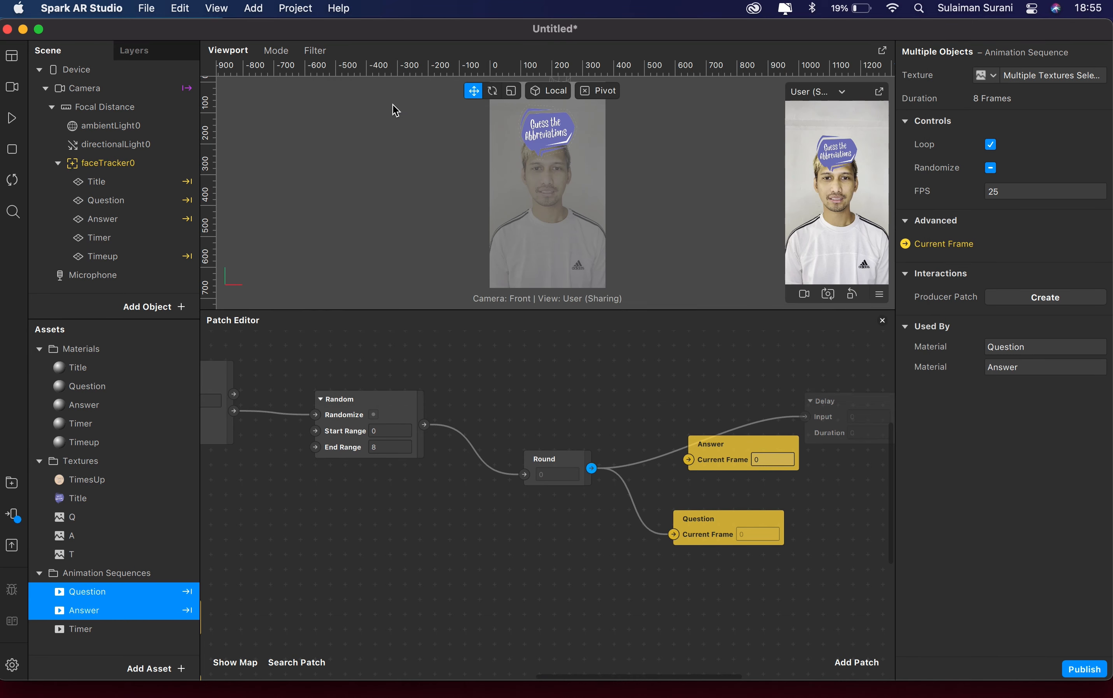
pyautogui.click(639, 367)
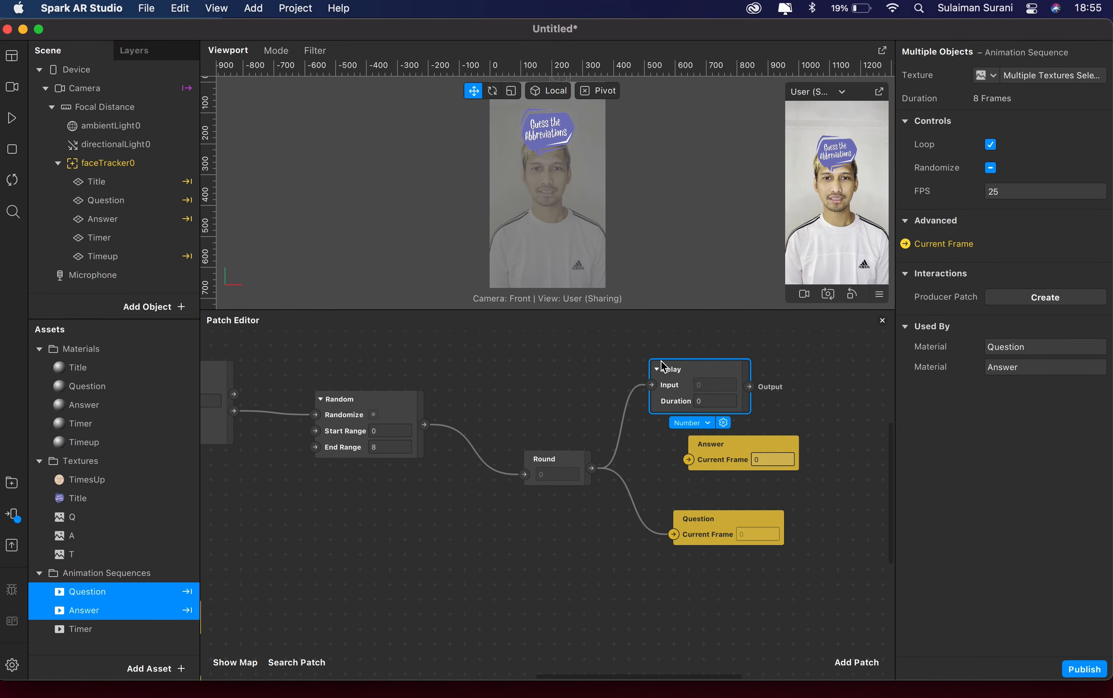
# Connect the Delay output to the Answer sequence's Current Frame and space out the Question and Answer patches
pyautogui.hscroll(5, 607, 519)
pyautogui.moveTo(606, 525); pyautogui.dragTo(696, 526)
pyautogui.moveTo(695, 454); pyautogui.dragTo(792, 465)
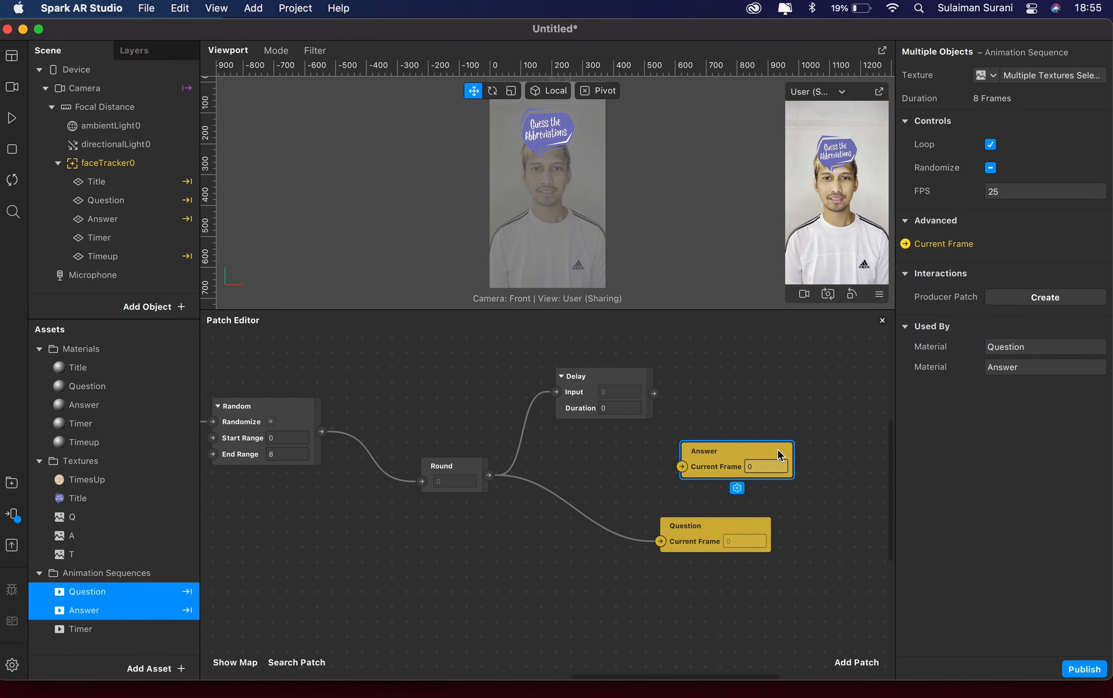
pyautogui.moveTo(654, 393); pyautogui.dragTo(747, 476)
pyautogui.moveTo(718, 539); pyautogui.dragTo(742, 540)
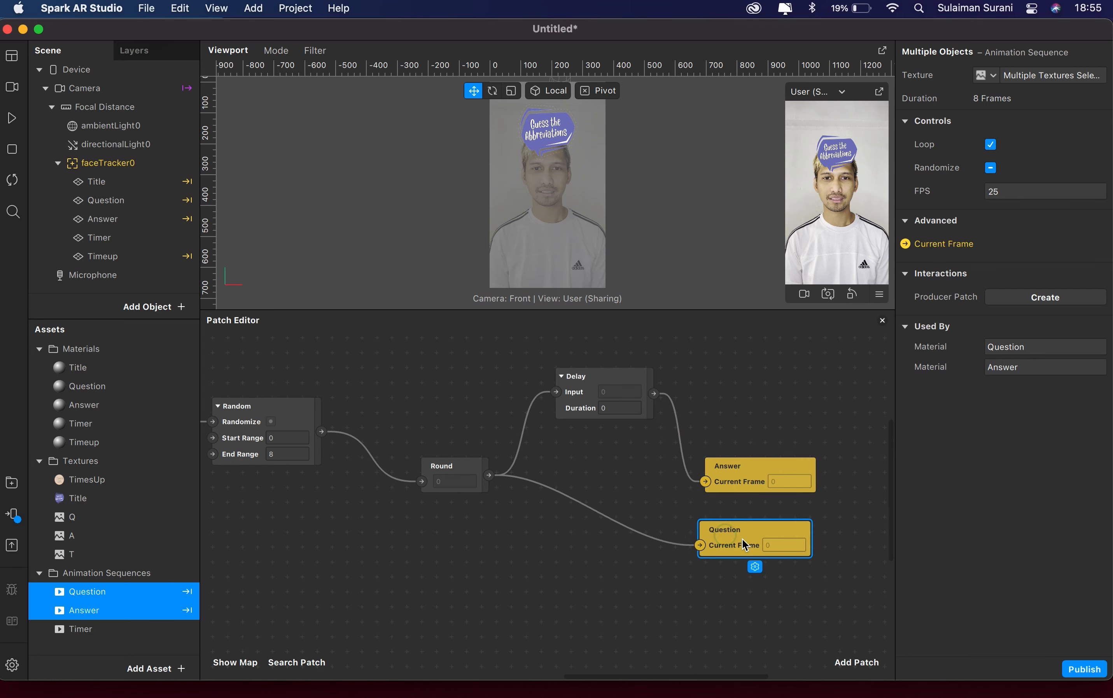
# Examine the patch chain from Runtime through Offset, Less Than, Loop Animation, Random and Round to the Question and Answer frames
pyautogui.hscroll(-5, 743, 541)
pyautogui.hscroll(-10, 742, 538)
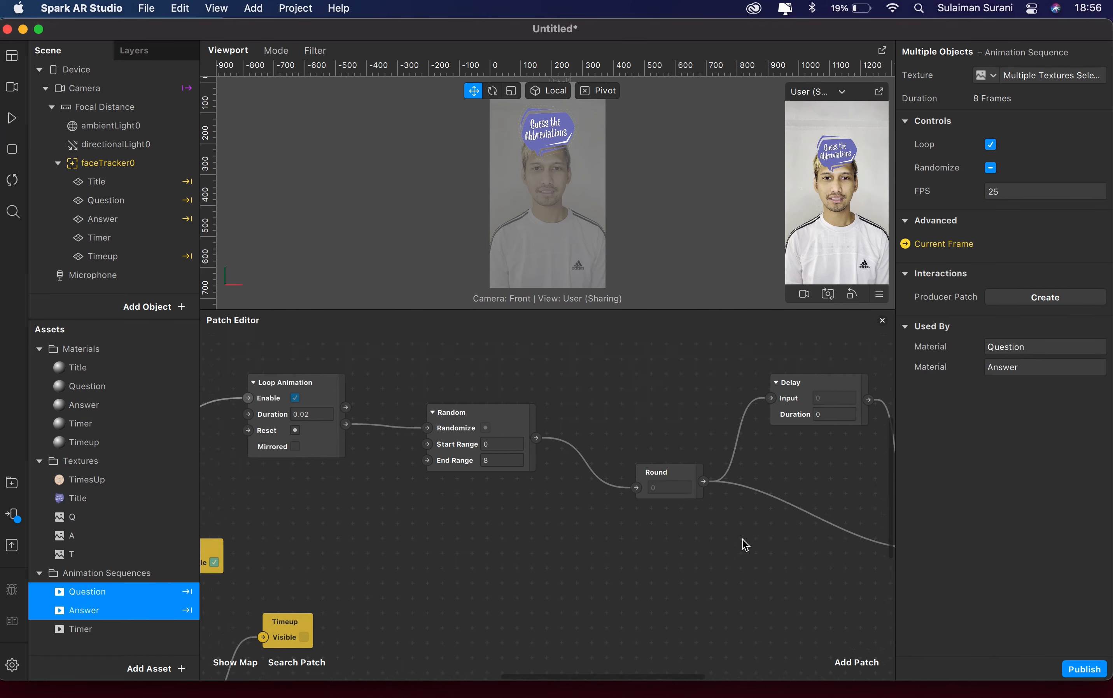
pyautogui.hscroll(-10, 646, 502)
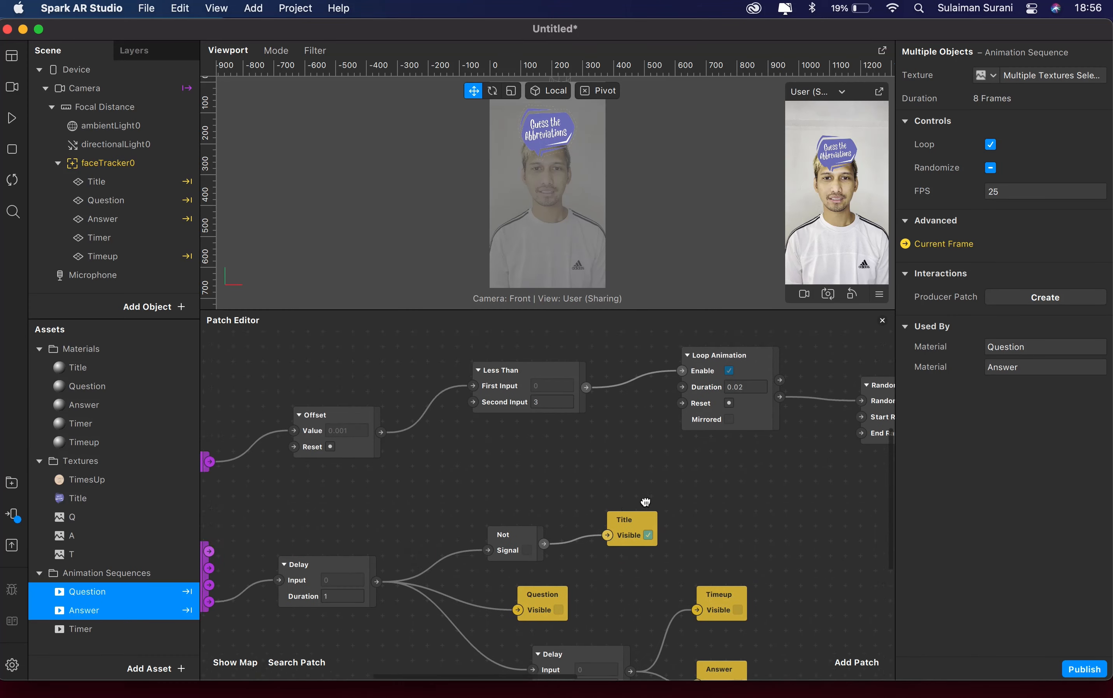
pyautogui.hscroll(2, 385, 457)
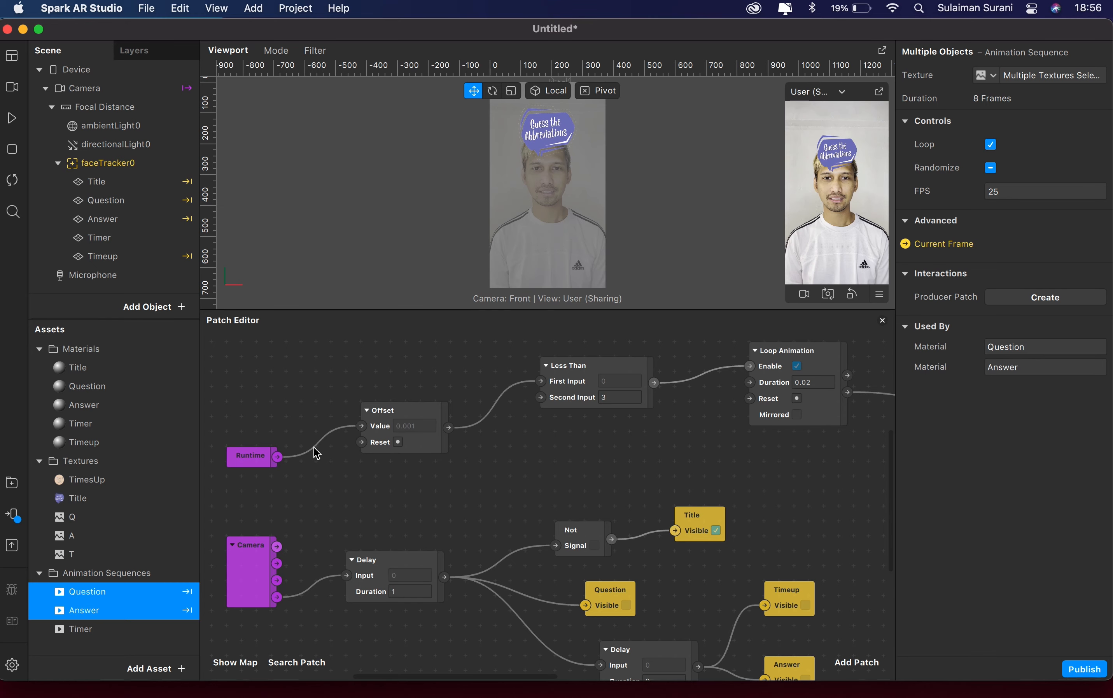
pyautogui.hscroll(3, 323, 453)
pyautogui.hscroll(5, 593, 415)
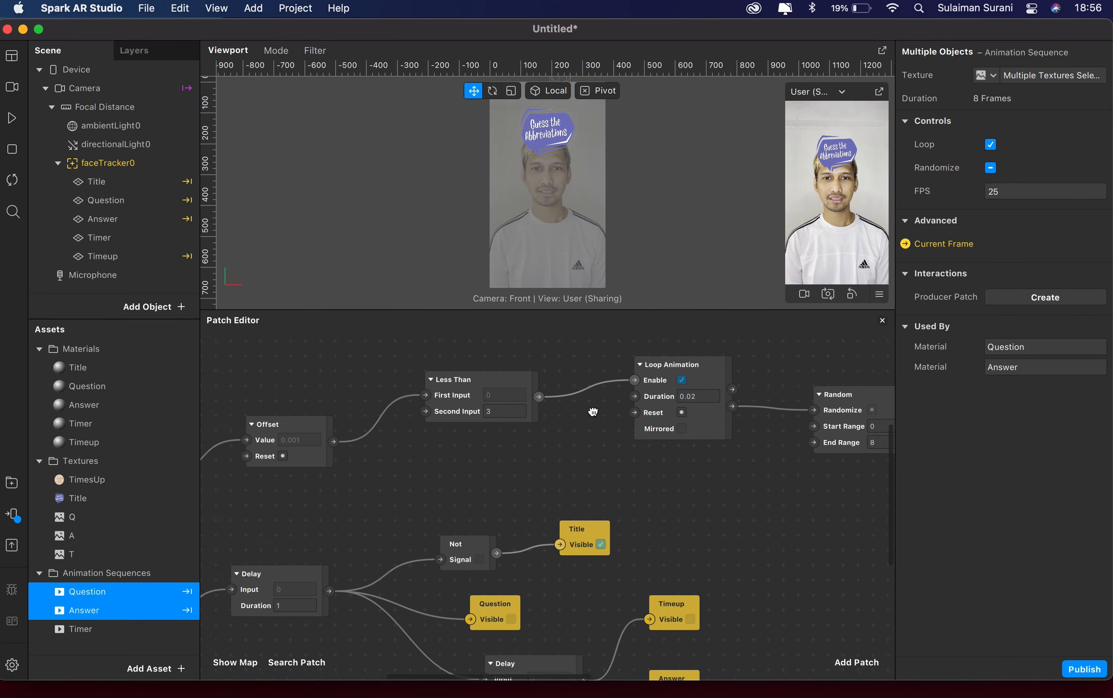
pyautogui.hscroll(5, 655, 413)
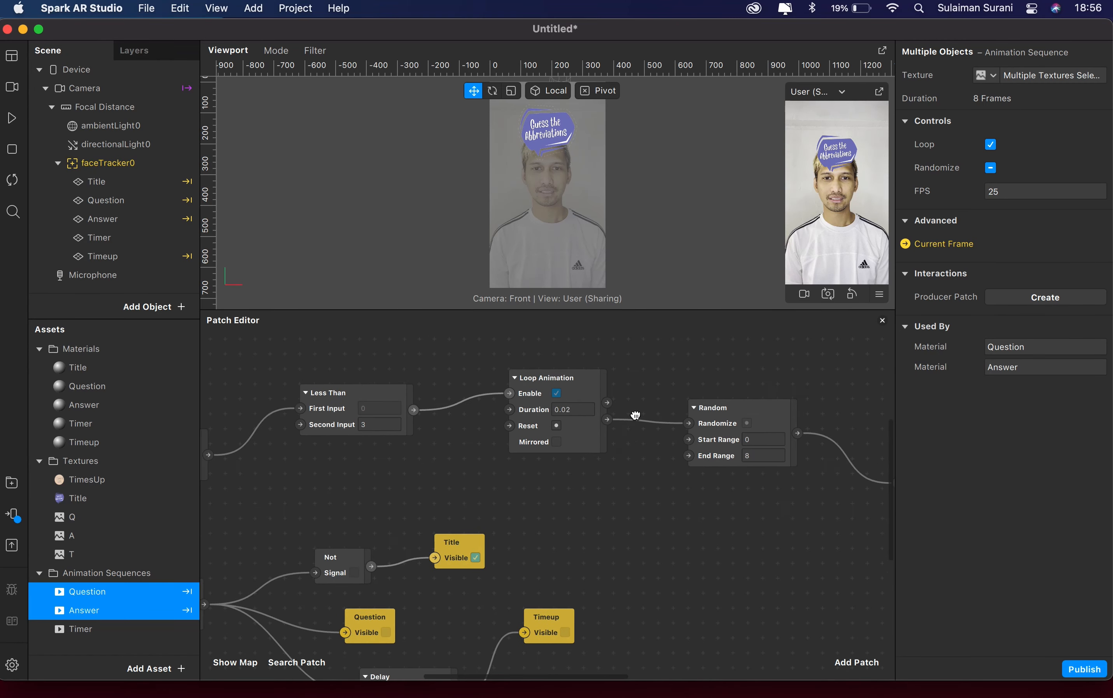
pyautogui.hscroll(7, 700, 468)
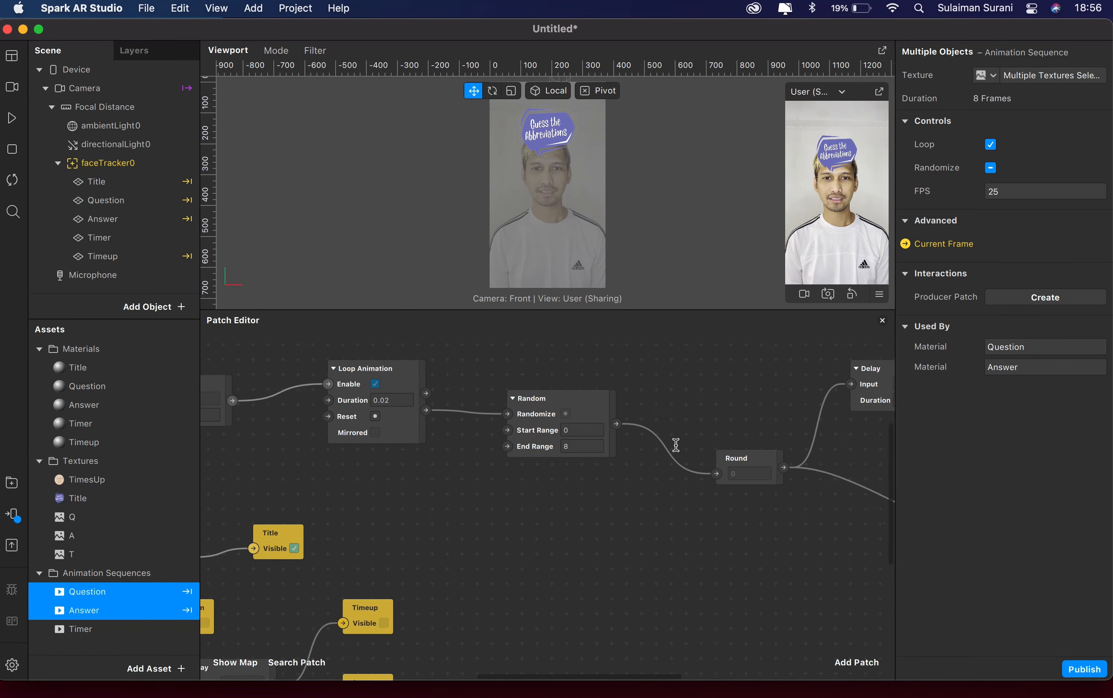
pyautogui.hscroll(5, 677, 450)
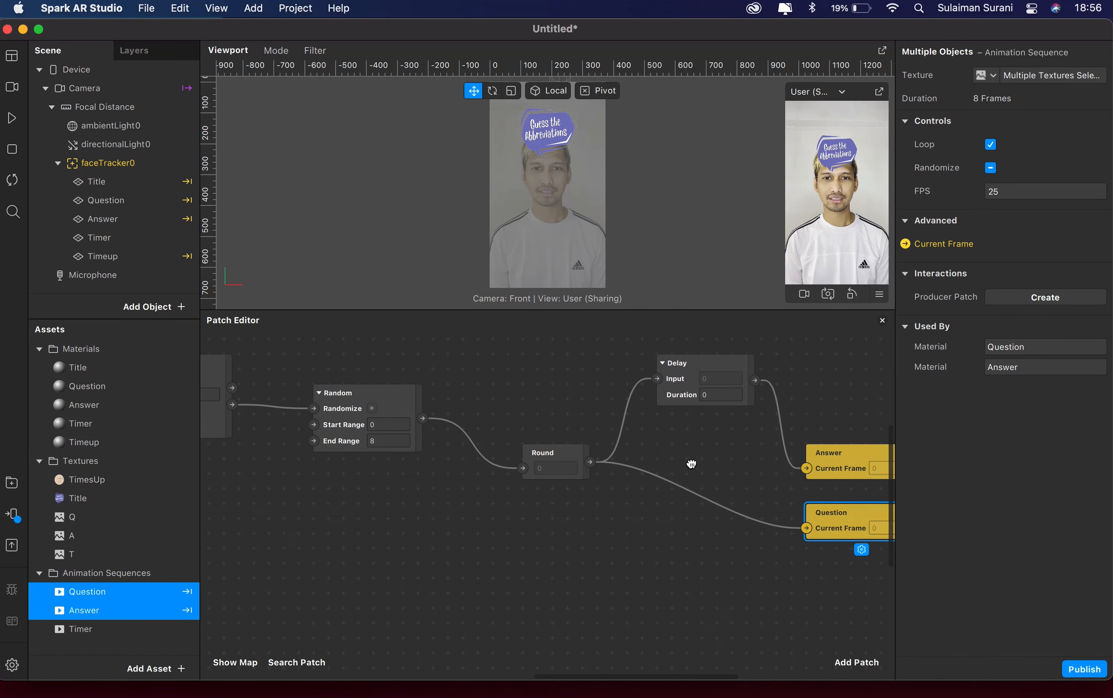
# Set the duration of the Delay feeding the Answer sequence to 7 and shift the Answer patch slightly
pyautogui.hscroll(3, 830, 520)
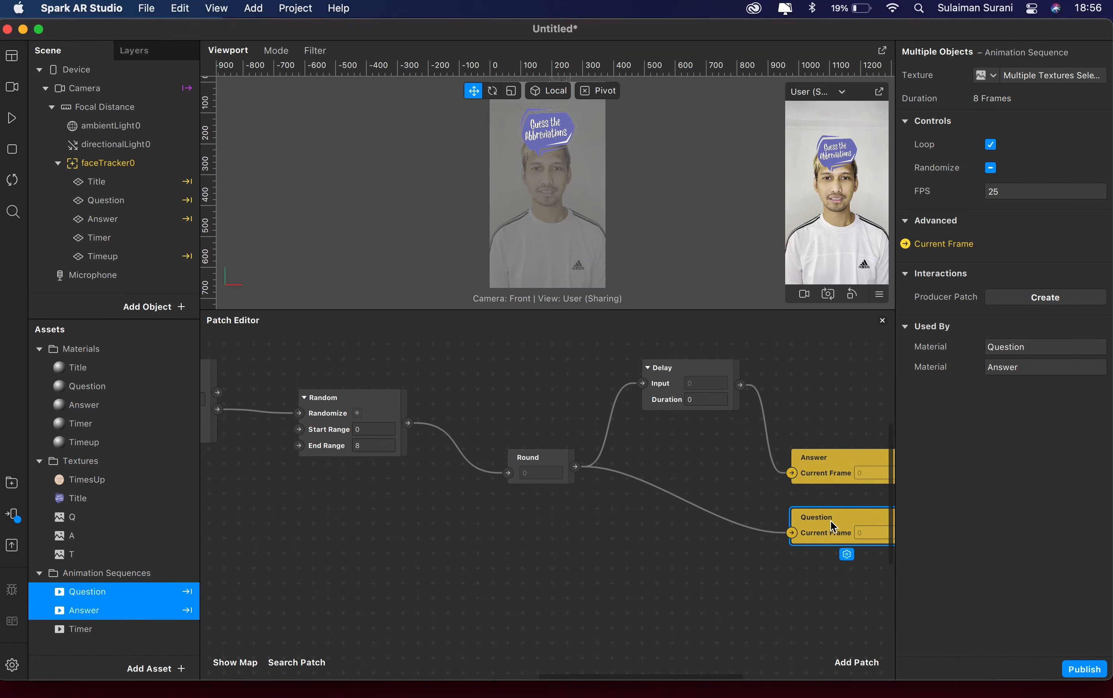
pyautogui.hscroll(1, 805, 522)
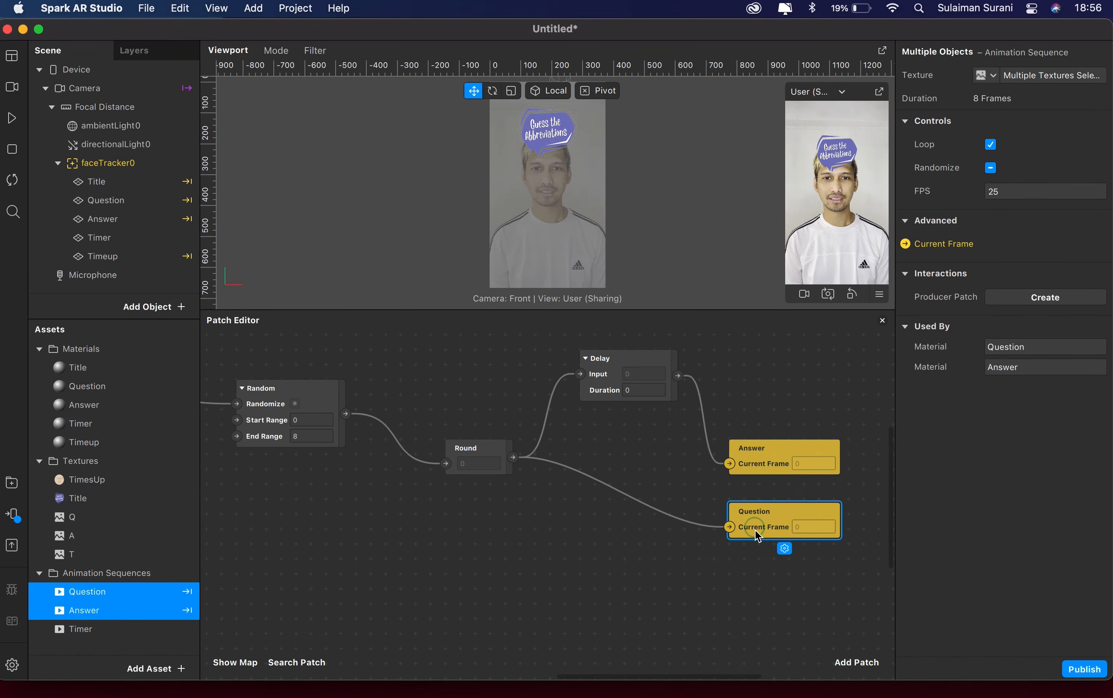
pyautogui.click(599, 365)
pyautogui.click(638, 390)
pyautogui.write('7')
pyautogui.press('Return')
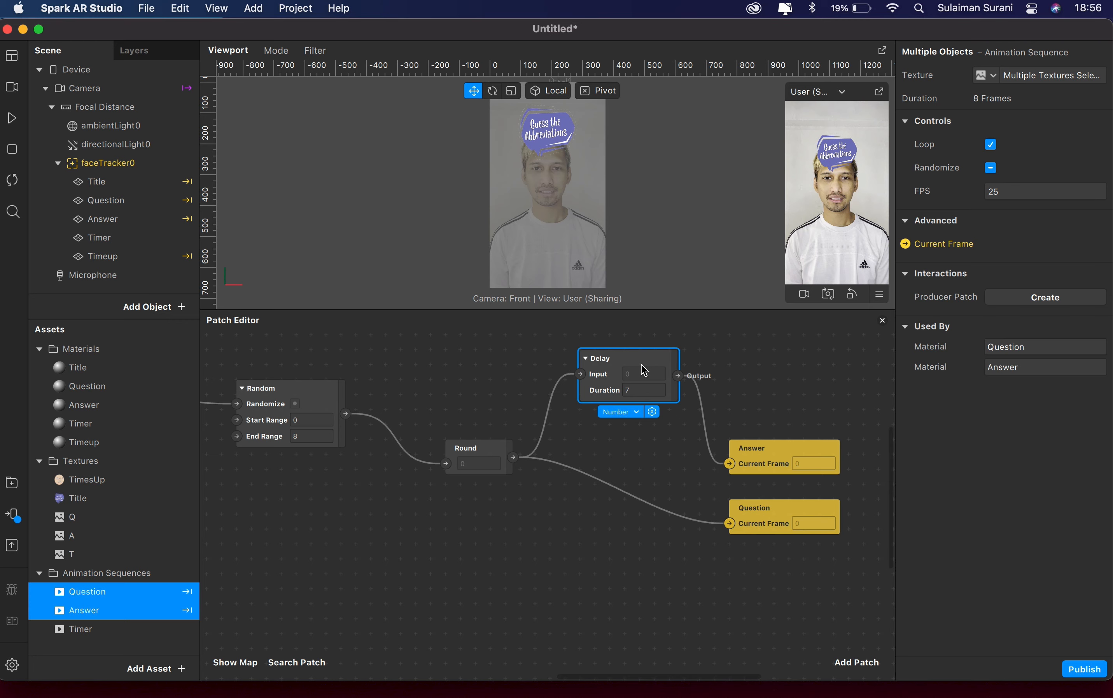
pyautogui.click(641, 356)
pyautogui.moveTo(762, 459); pyautogui.dragTo(755, 457)
# Add a Pulse patch fed by the Camera's Video Recording output and connect its Turned On output to the Offset's Reset
pyautogui.hscroll(-10, 755, 457)
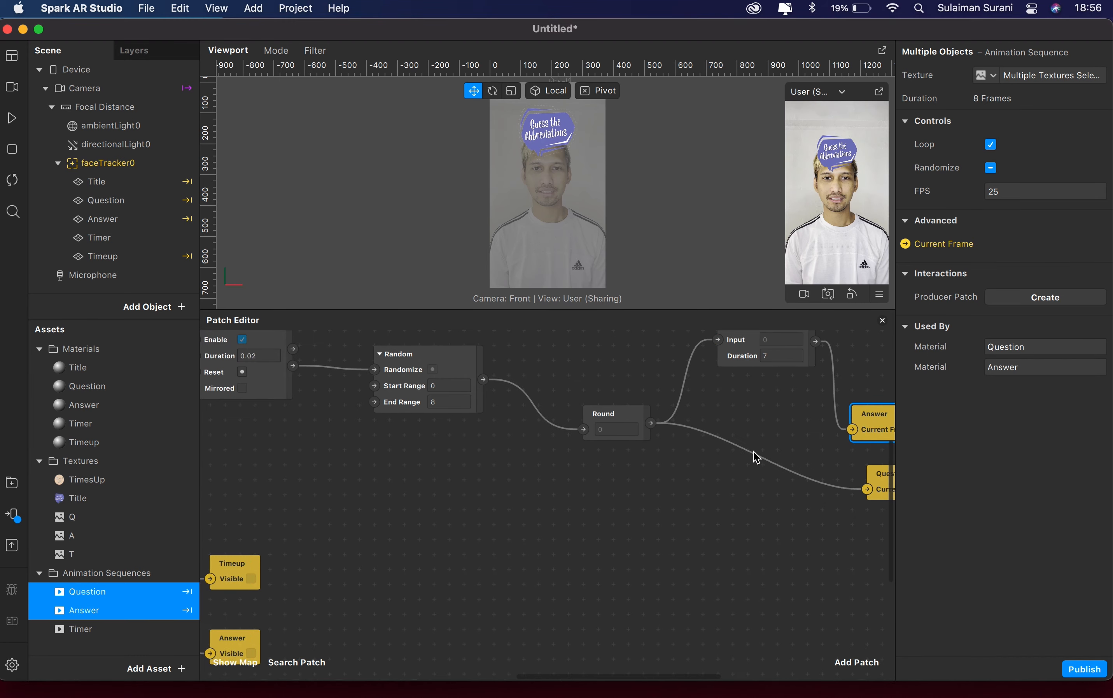
pyautogui.hscroll(-15, 753, 452)
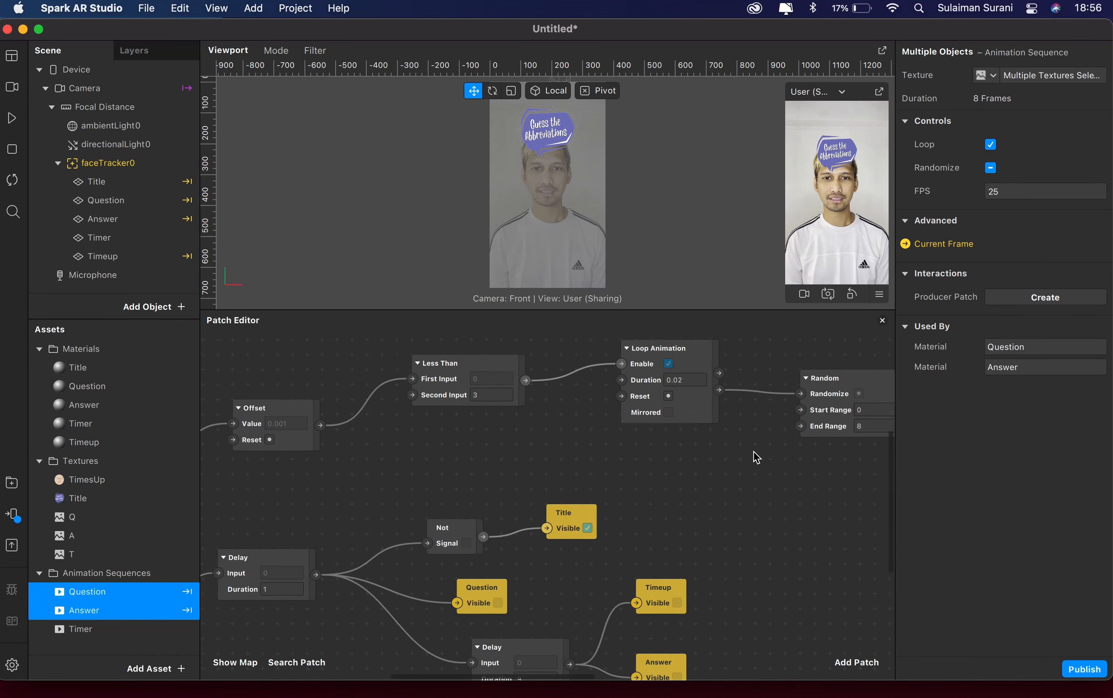
pyautogui.hscroll(-3, 753, 451)
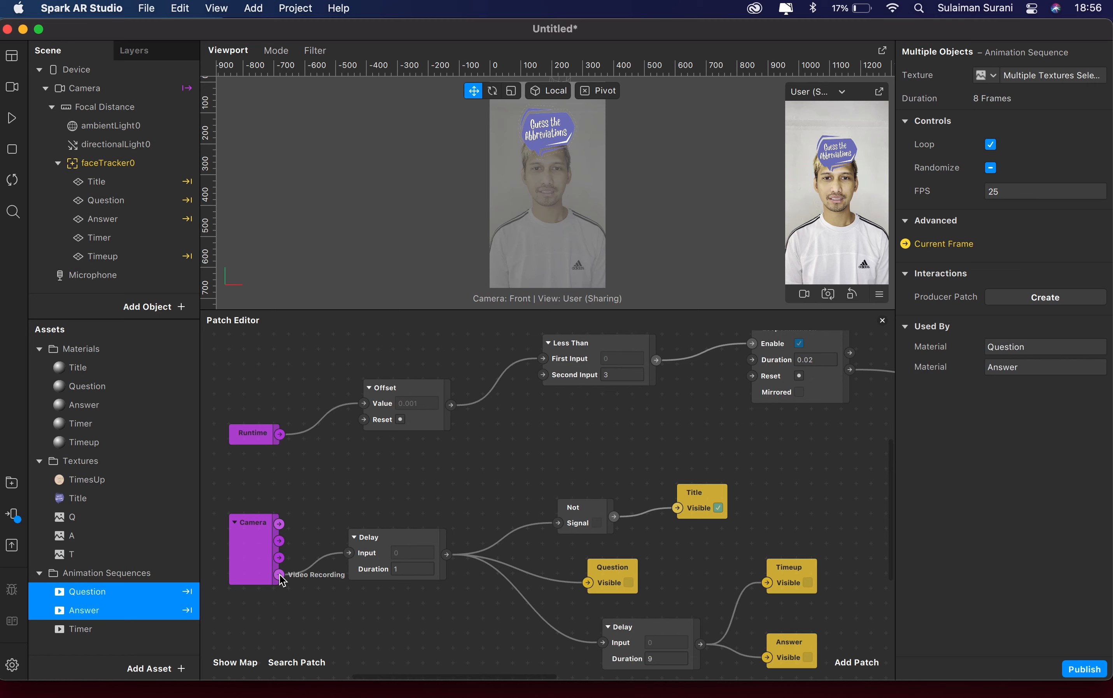
pyautogui.moveTo(279, 575); pyautogui.dragTo(401, 360)
pyautogui.moveTo(379, 519); pyautogui.dragTo(385, 434)
pyautogui.scroll(3, 277, 447)
pyautogui.moveTo(259, 467); pyautogui.dragTo(259, 423)
pyautogui.moveTo(393, 406); pyautogui.dragTo(392, 391)
pyautogui.moveTo(377, 500)
pyautogui.mouseDown()
pyautogui.moveTo(350, 499)
pyautogui.moveTo(361, 502)
pyautogui.mouseUp()
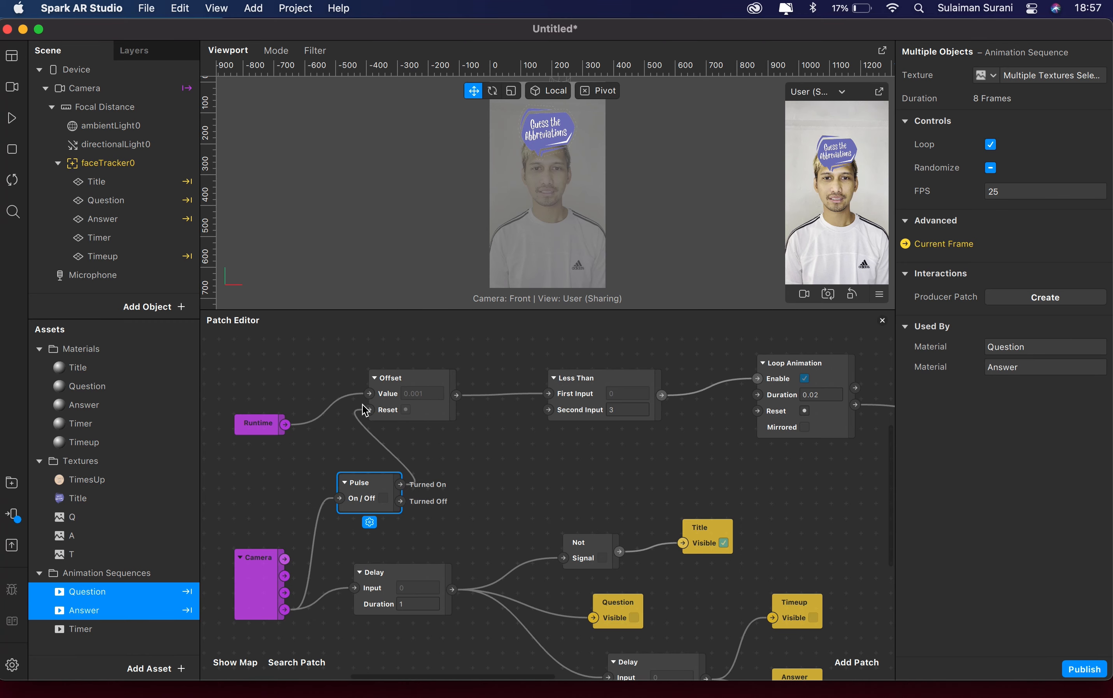
# Add a Switch patch fed by the Pulse's Turned On output, routing that connection into the Switch's Turn On input
pyautogui.hscroll(5, 366, 411)
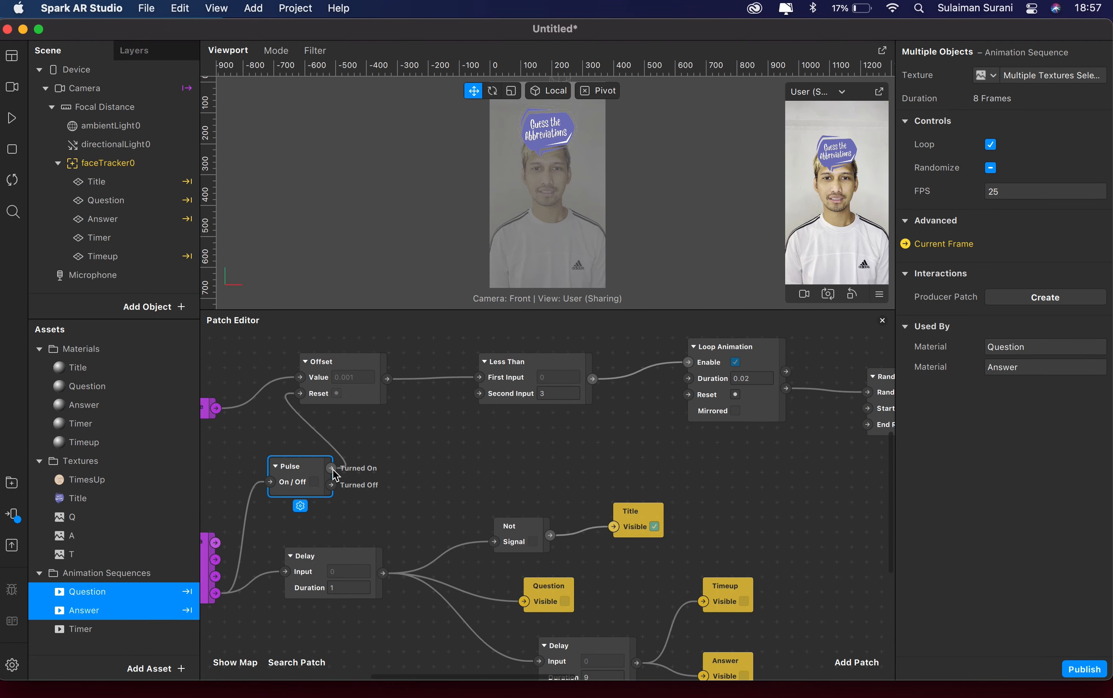
pyautogui.moveTo(331, 468); pyautogui.dragTo(599, 456)
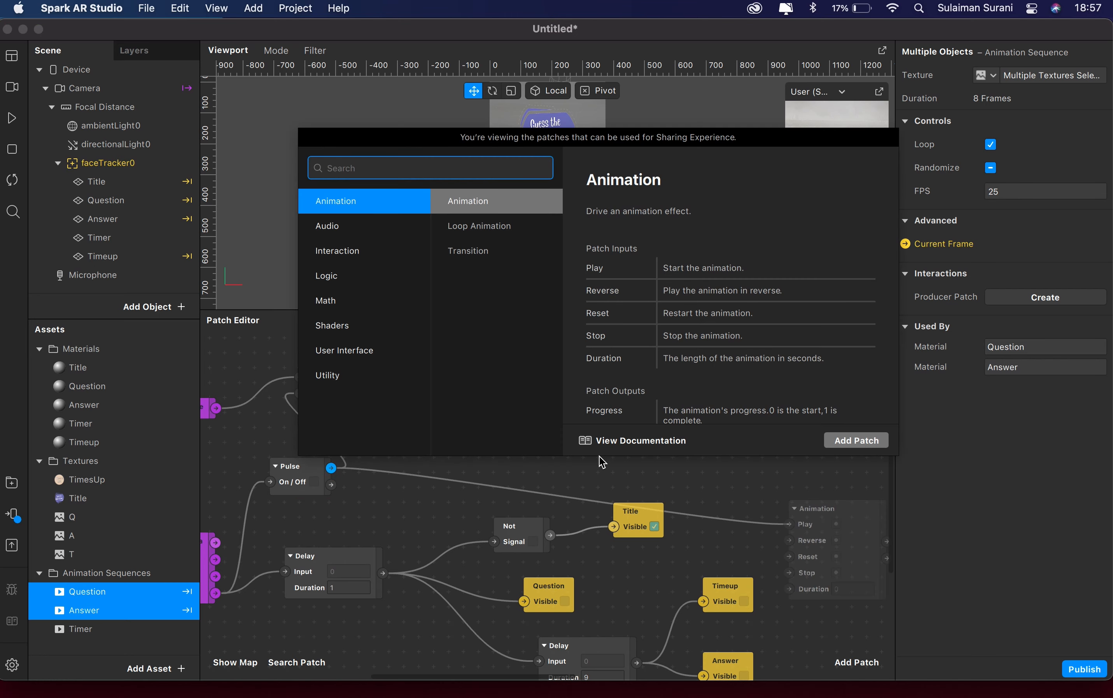
pyautogui.write('swit')
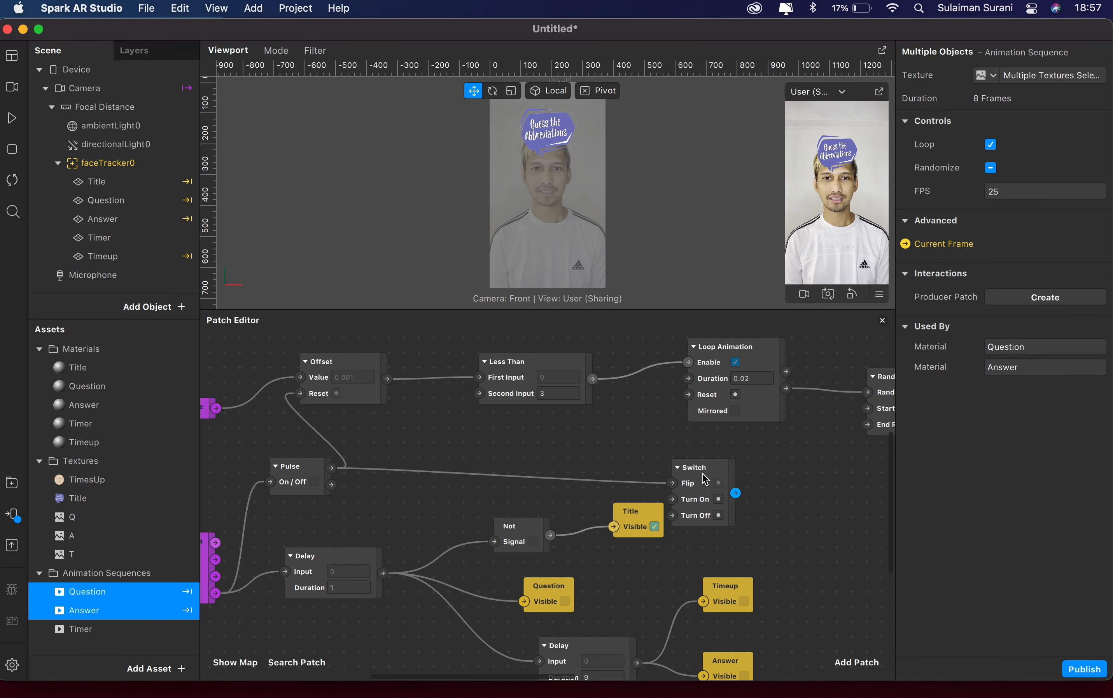
pyautogui.moveTo(711, 464)
pyautogui.mouseDown()
pyautogui.moveTo(720, 454)
pyautogui.moveTo(727, 463)
pyautogui.mouseUp()
pyautogui.hscroll(3, 725, 455)
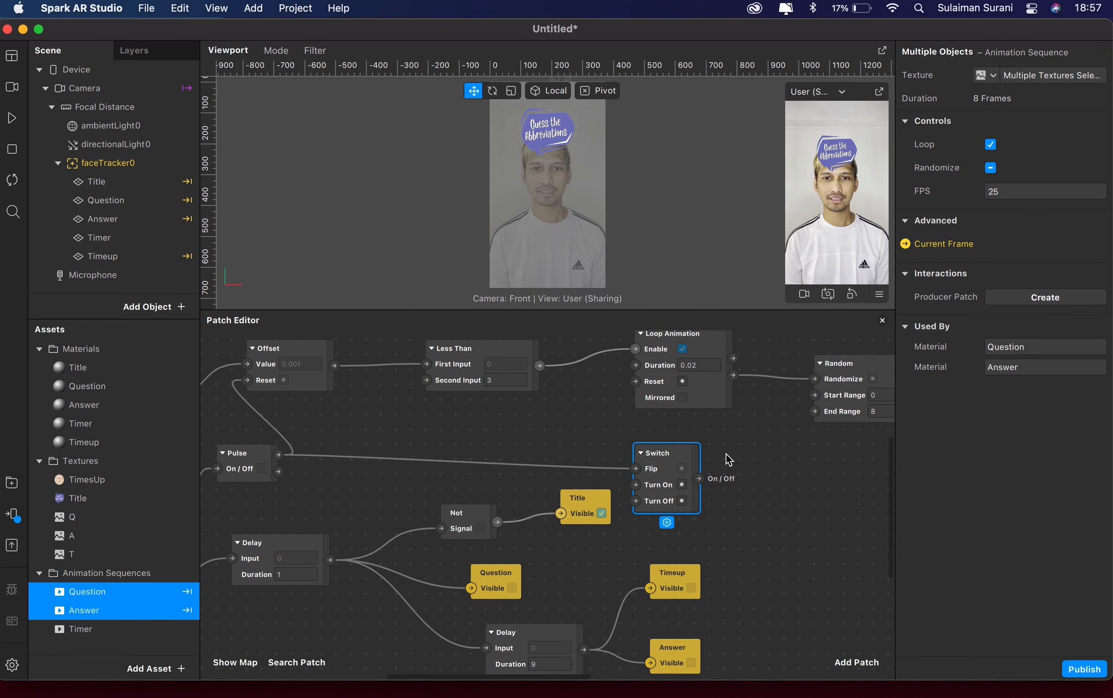
pyautogui.hscroll(2, 730, 455)
pyautogui.hscroll(-2, 661, 471)
pyautogui.scroll(-1, 660, 471)
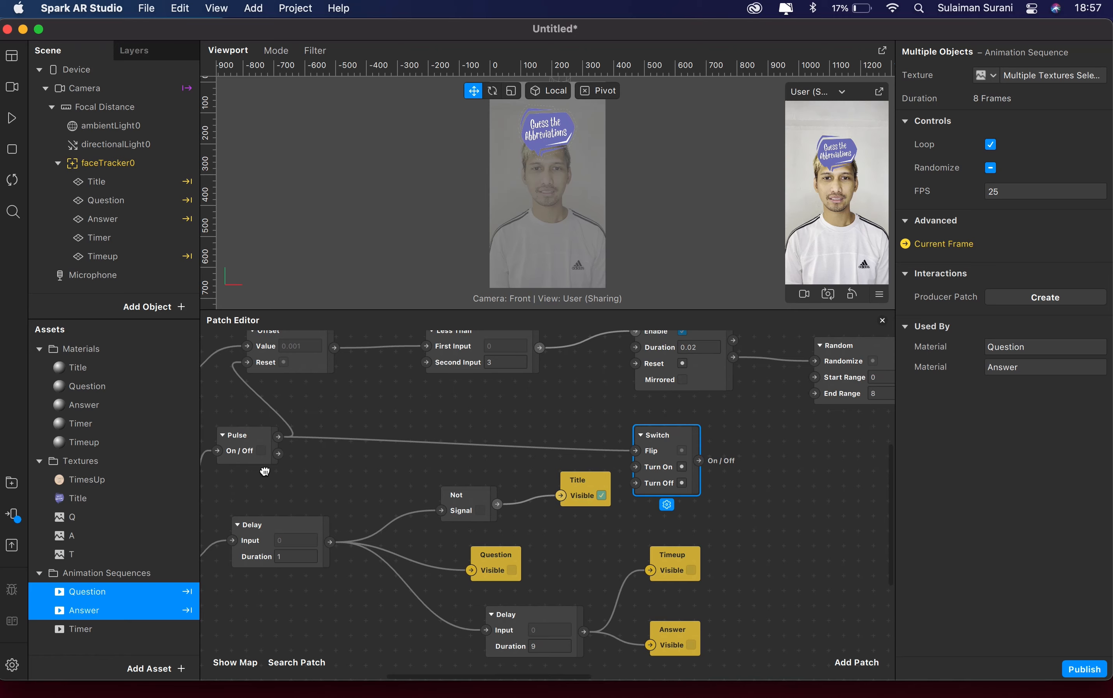
pyautogui.moveTo(646, 451)
pyautogui.mouseDown()
pyautogui.moveTo(673, 436)
pyautogui.moveTo(667, 456)
pyautogui.mouseUp()
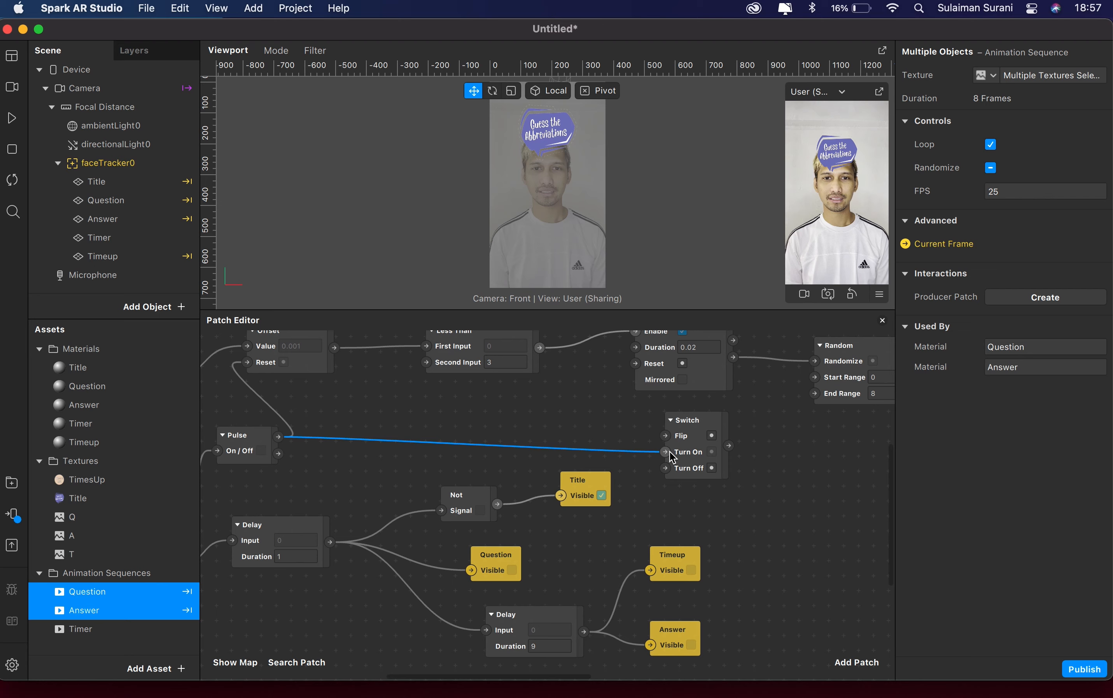
# Create a Visible patch for the Timer plane and connect the Switch output to it
pyautogui.hscroll(3, 672, 457)
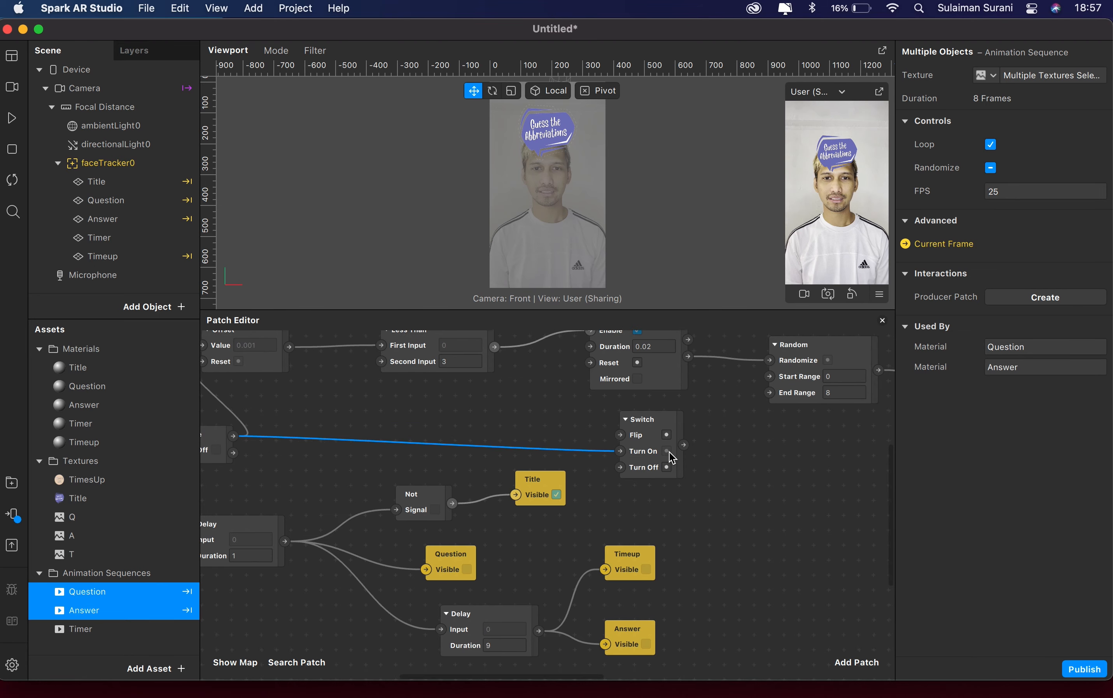
pyautogui.click(114, 240)
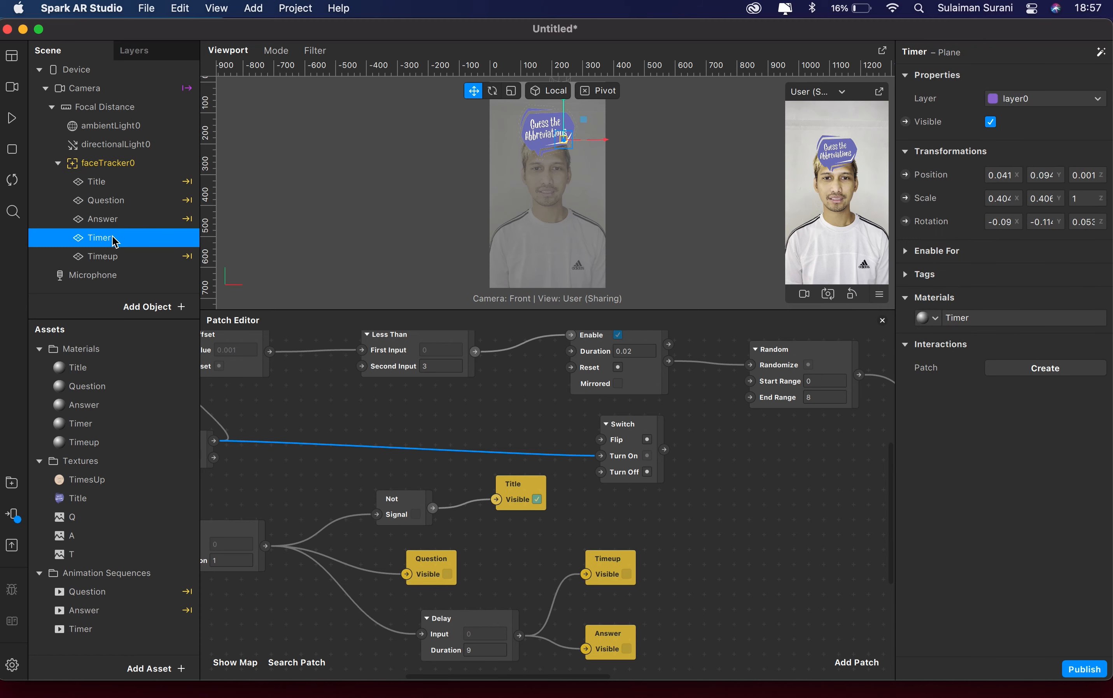
pyautogui.click(905, 121)
pyautogui.moveTo(576, 519); pyautogui.dragTo(775, 455)
pyautogui.moveTo(664, 449); pyautogui.dragTo(751, 469)
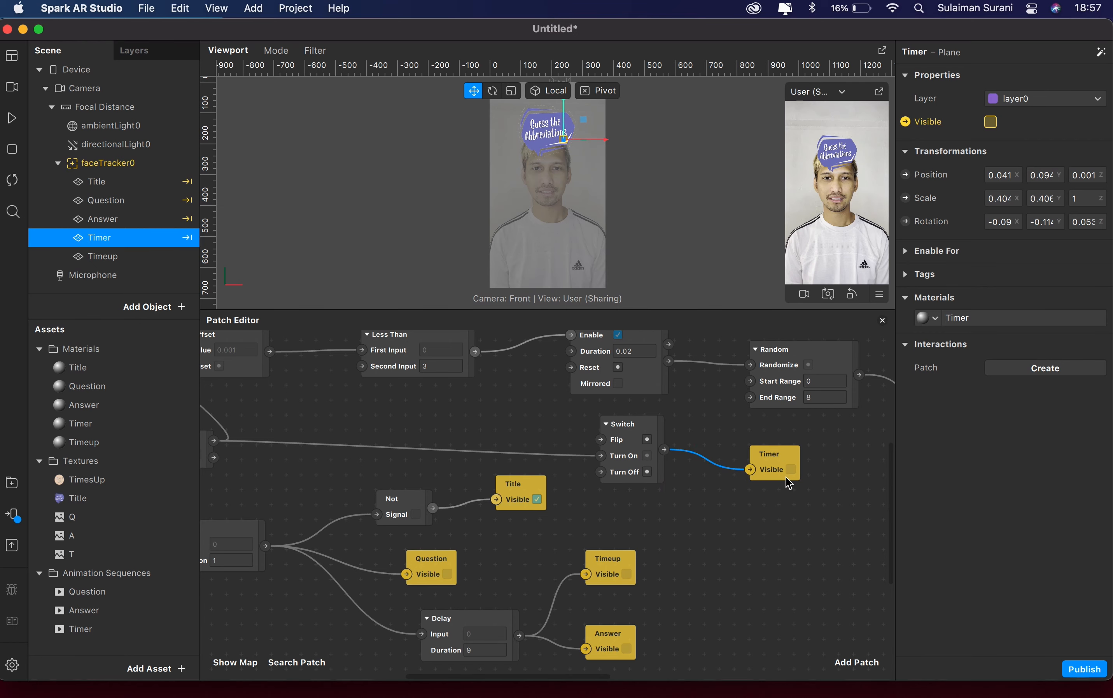
# Add a second Less Than patch fed by the Offset output and place it near the first Less Than
pyautogui.hscroll(-5, 786, 476)
pyautogui.hscroll(-5, 596, 414)
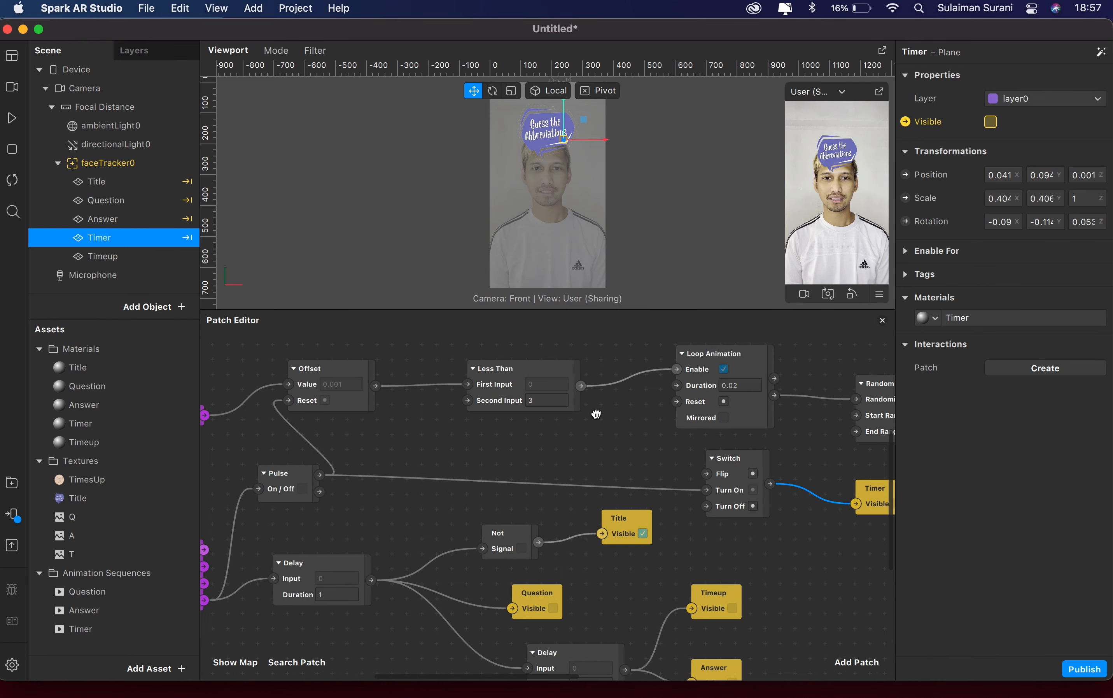
pyautogui.scroll(2, 409, 370)
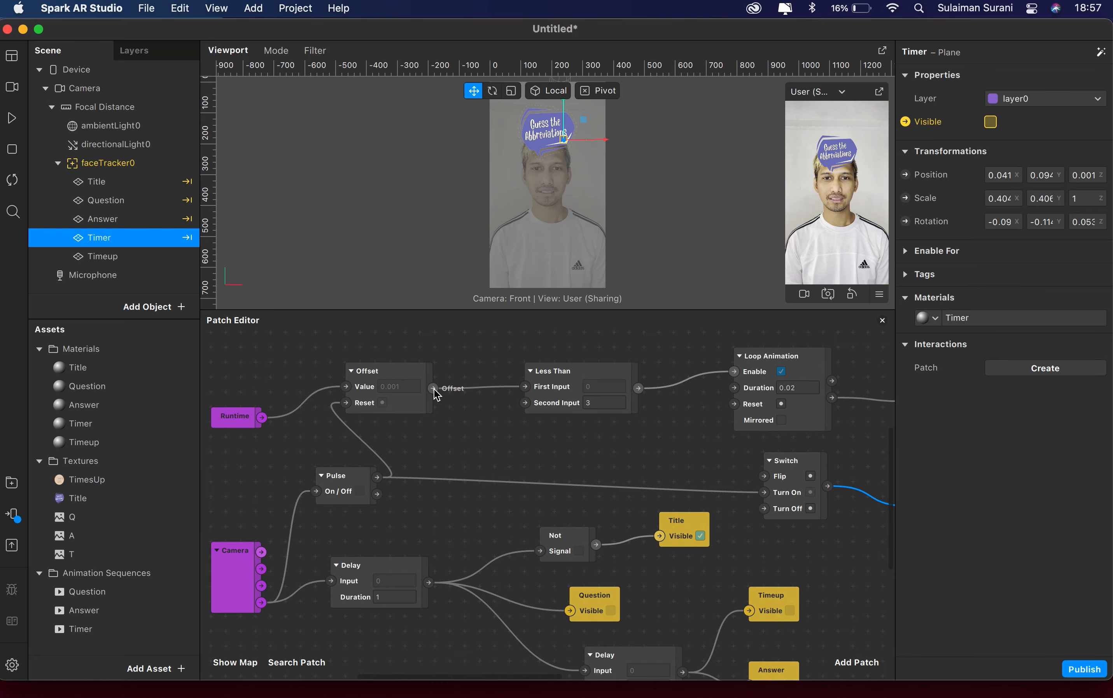
pyautogui.moveTo(434, 388); pyautogui.dragTo(478, 441)
pyautogui.write('less than')
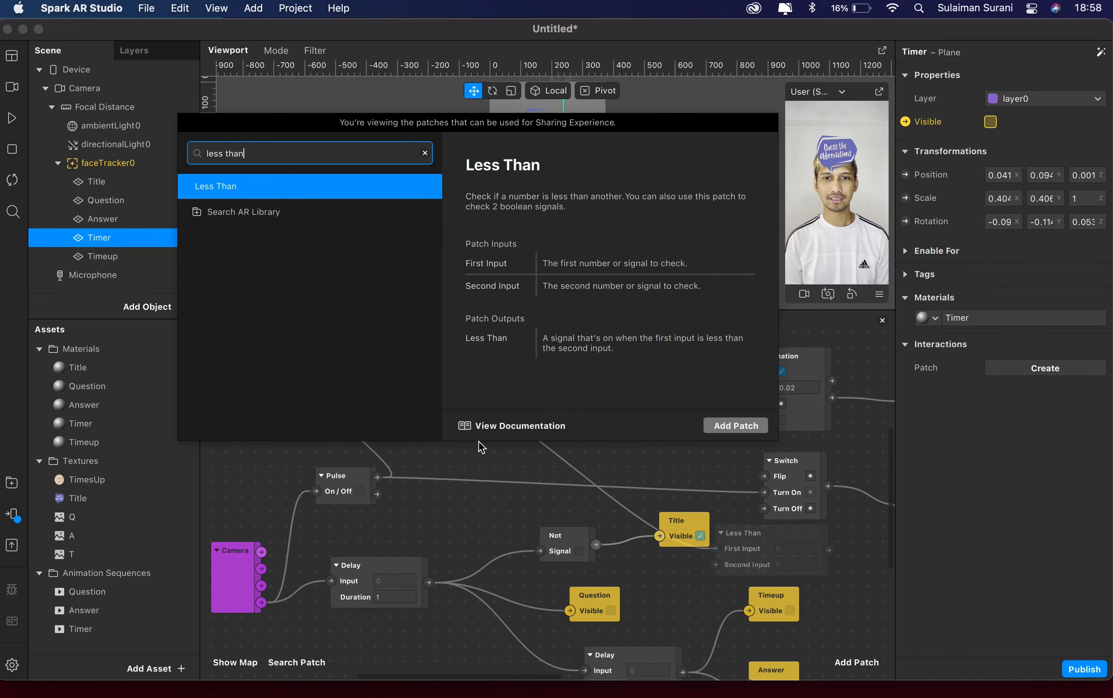
pyautogui.press('Return')
pyautogui.moveTo(747, 532); pyautogui.dragTo(556, 460)
# Space out the Offset, first Less Than, Loop Animation and Random patches to make room around the second Less Than
pyautogui.scroll(1, 558, 396)
pyautogui.moveTo(559, 396); pyautogui.dragTo(556, 351)
pyautogui.moveTo(383, 411); pyautogui.dragTo(413, 411)
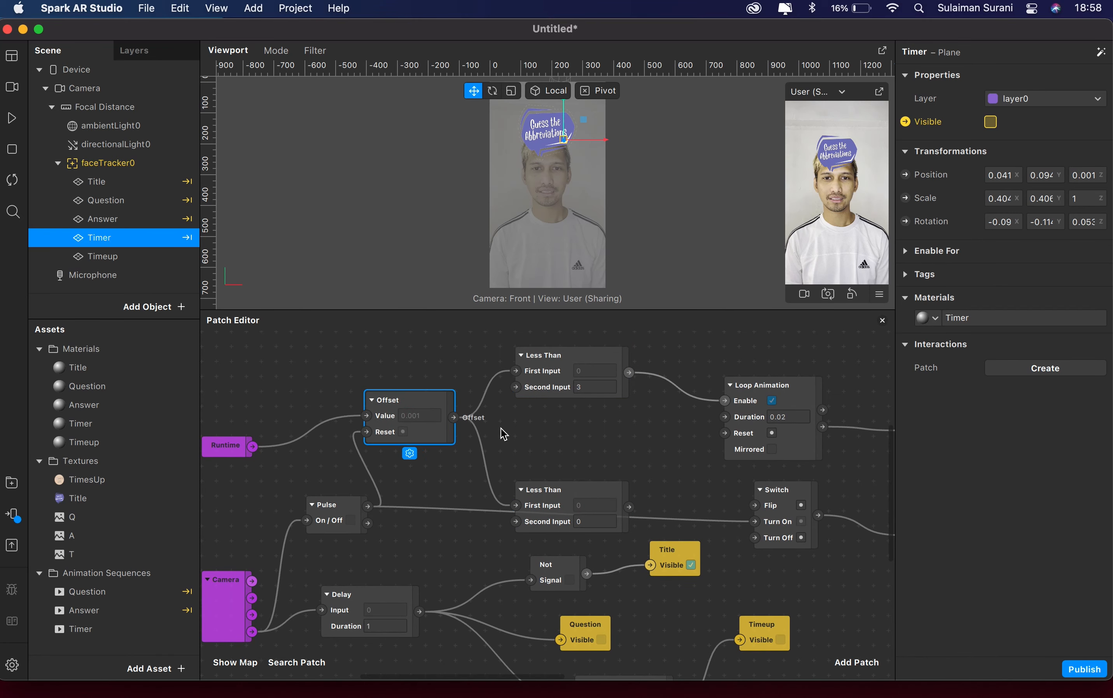
pyautogui.moveTo(555, 477); pyautogui.dragTo(540, 340)
pyautogui.scroll(1, 570, 377)
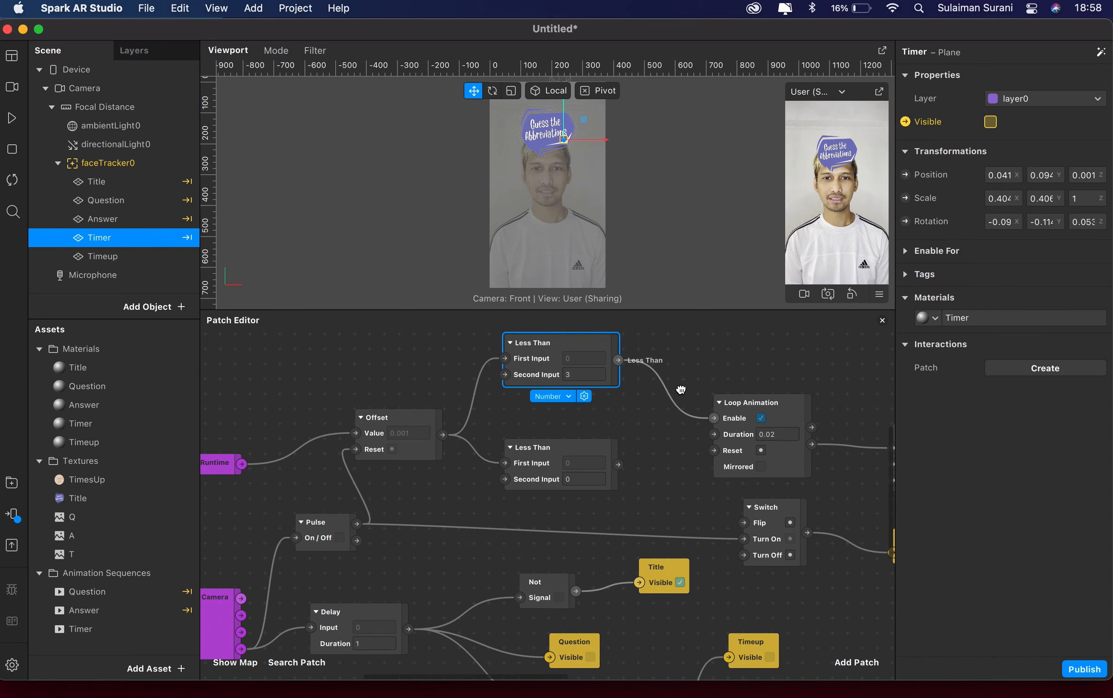
pyautogui.hscroll(2, 694, 398)
pyautogui.moveTo(676, 409); pyautogui.dragTo(703, 354)
pyautogui.hscroll(3, 704, 369)
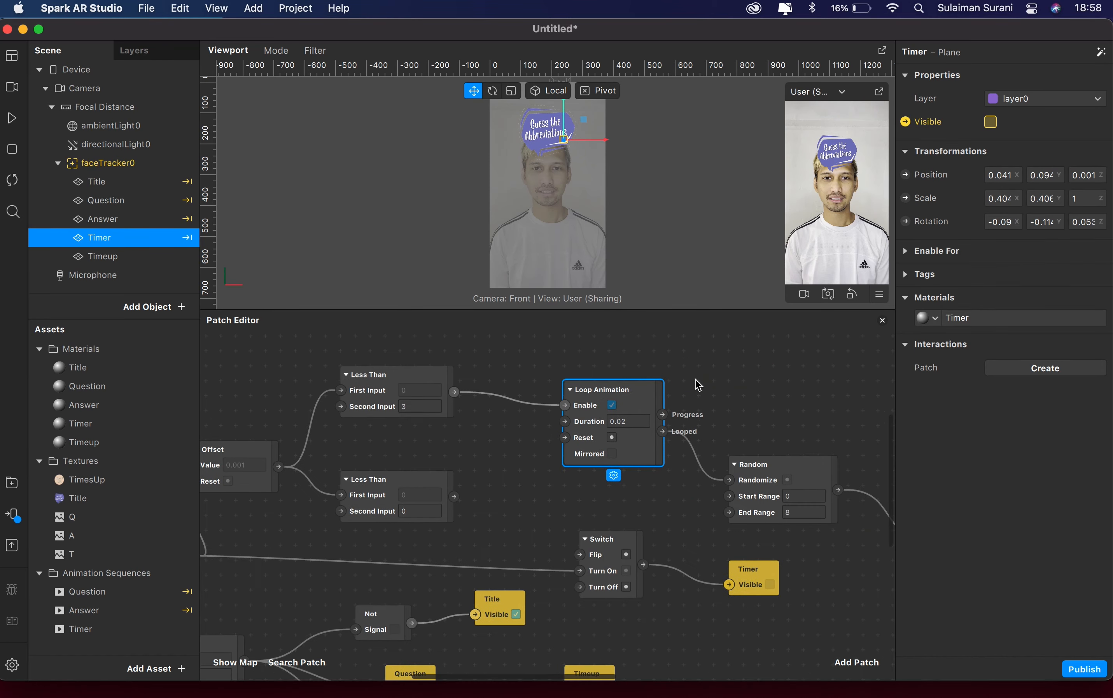
pyautogui.click(737, 445)
pyautogui.moveTo(737, 445); pyautogui.dragTo(751, 416)
pyautogui.scroll(-3, 509, 425)
pyautogui.hscroll(-3, 510, 424)
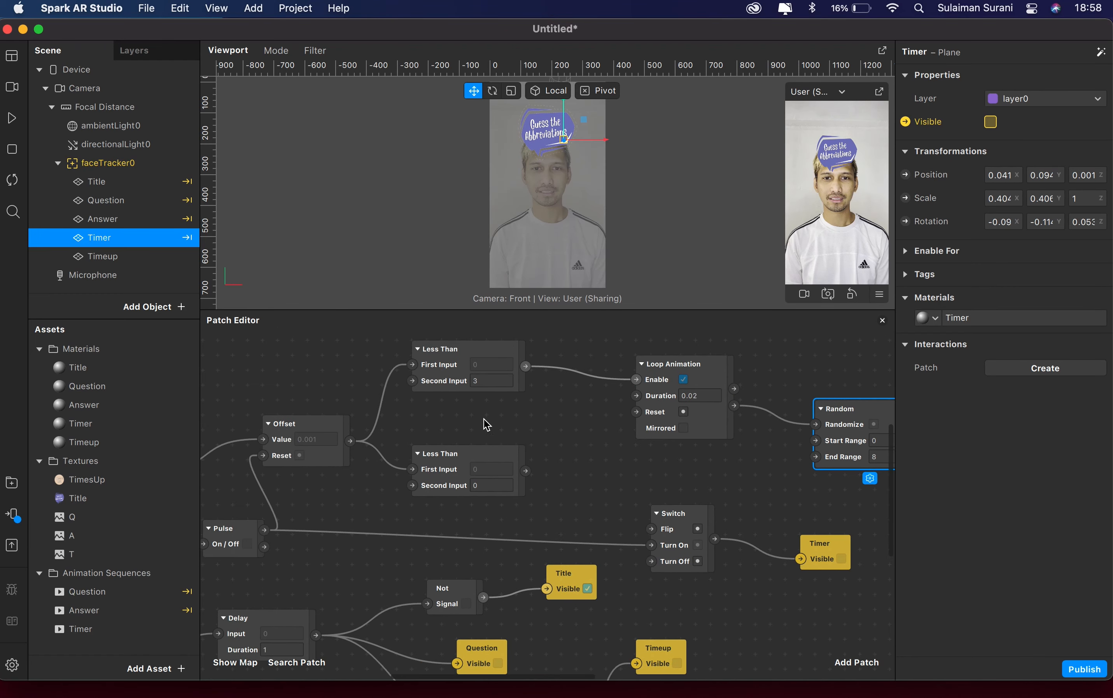
# Set the second Less Than patch's Second Input to 10 and nudge the patch aside
pyautogui.click(469, 445)
pyautogui.moveTo(467, 436); pyautogui.dragTo(472, 440)
pyautogui.click(506, 482)
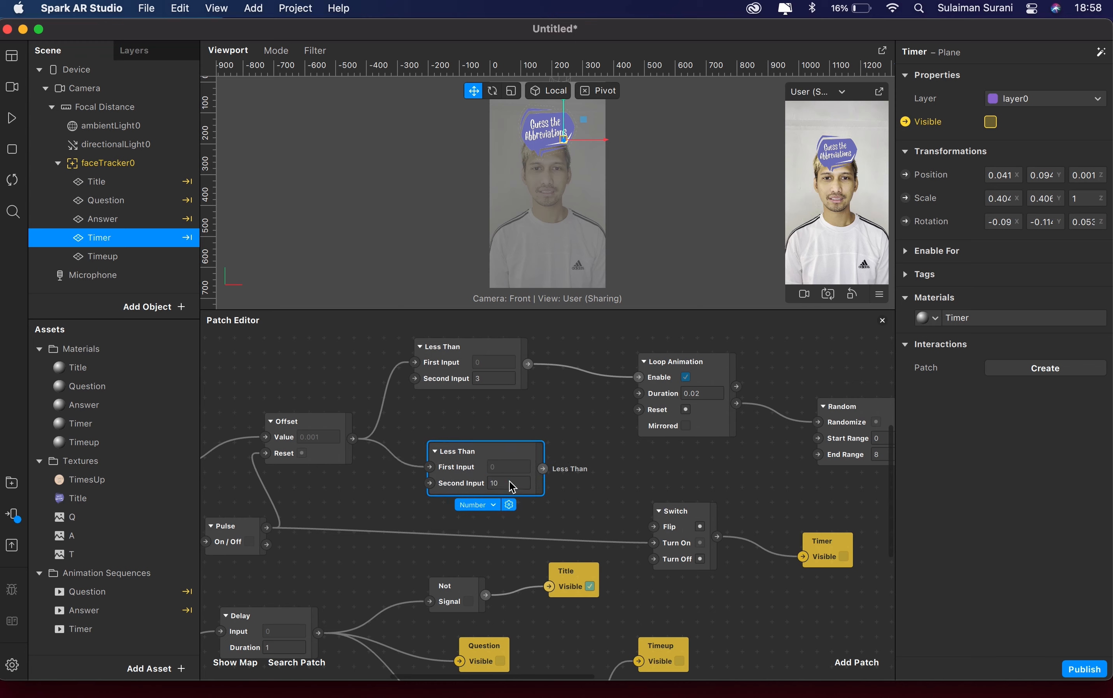
pyautogui.press('BackSpace')
pyautogui.press('BackSpace')
# Add a Pulse patch fed by the second Less Than's output and place it beside that patch
pyautogui.hscroll(3, 504, 483)
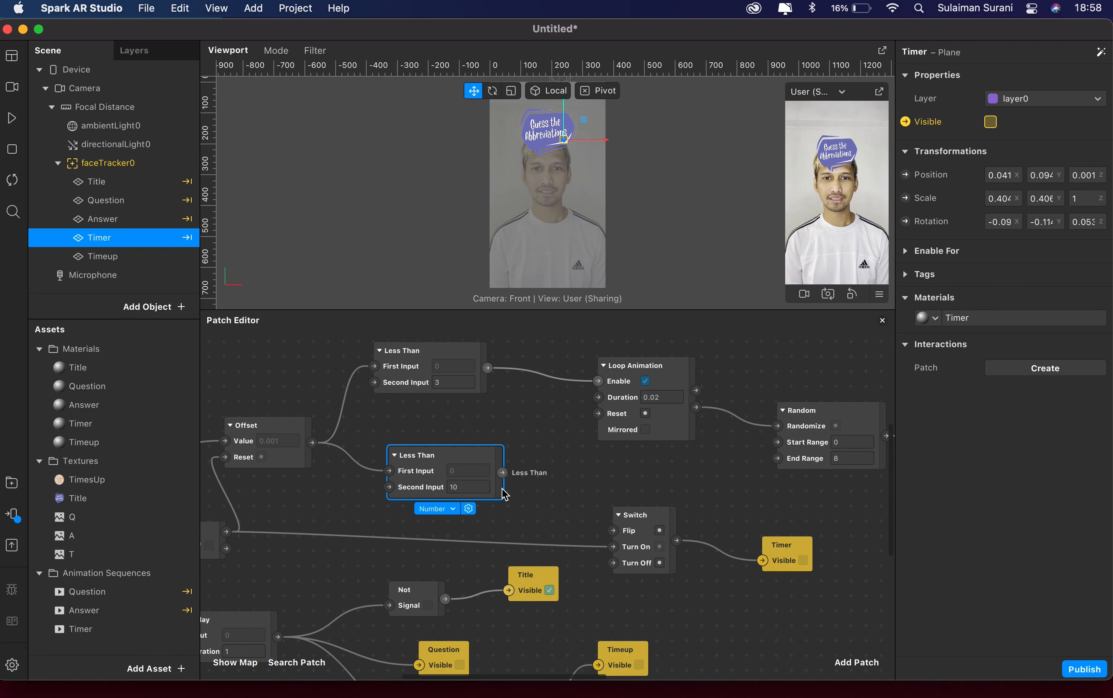
pyautogui.hscroll(3, 465, 482)
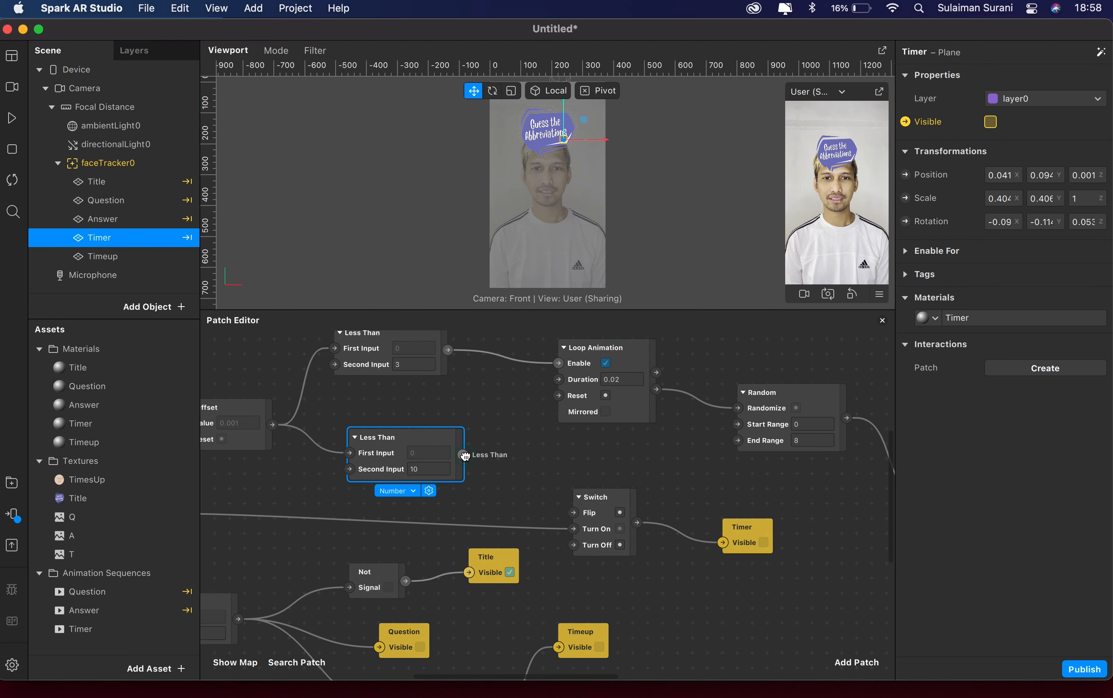
pyautogui.moveTo(463, 455); pyautogui.dragTo(509, 460)
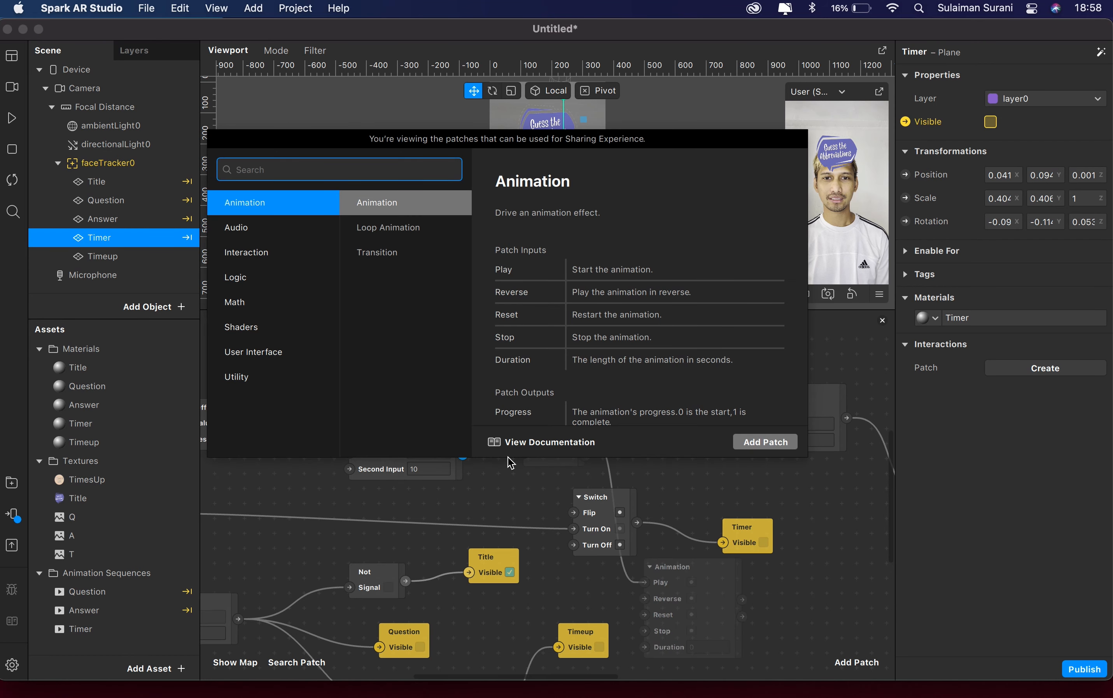
pyautogui.write('puls')
pyautogui.press('Return')
pyautogui.moveTo(522, 465); pyautogui.dragTo(532, 446)
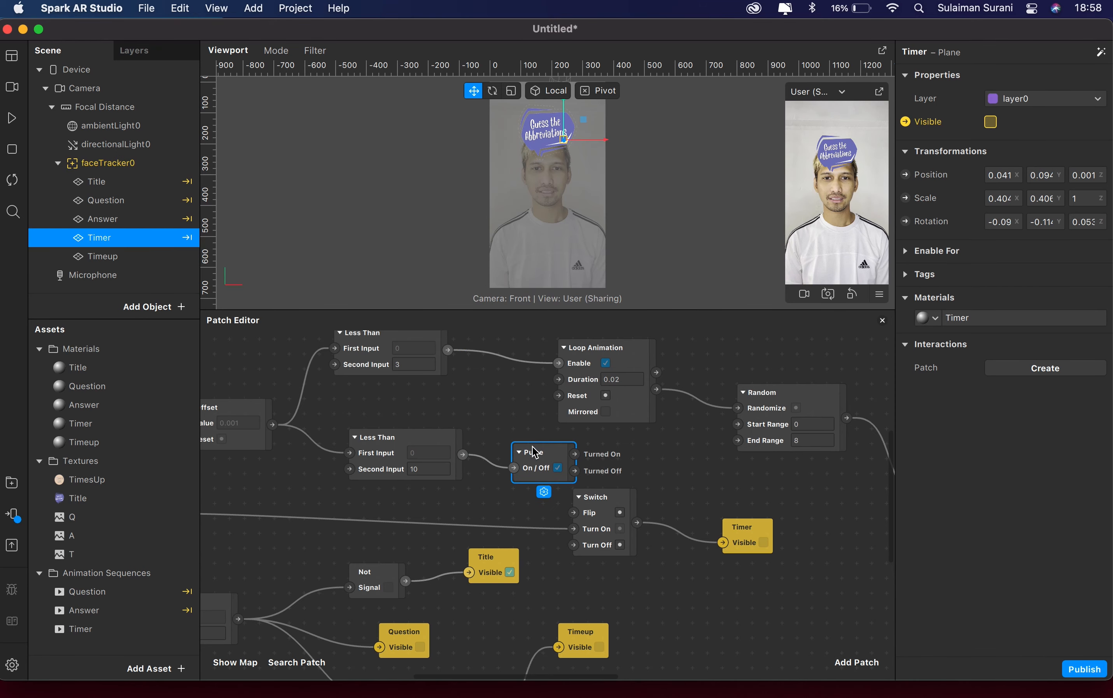
# Move the Switch and Timer patches further along and connect the new Pulse's Turned Off output to the Switch's Turn Off
pyautogui.hscroll(5, 531, 451)
pyautogui.scroll(-1, 530, 451)
pyautogui.moveTo(529, 487); pyautogui.dragTo(604, 487)
pyautogui.moveTo(684, 520); pyautogui.dragTo(760, 521)
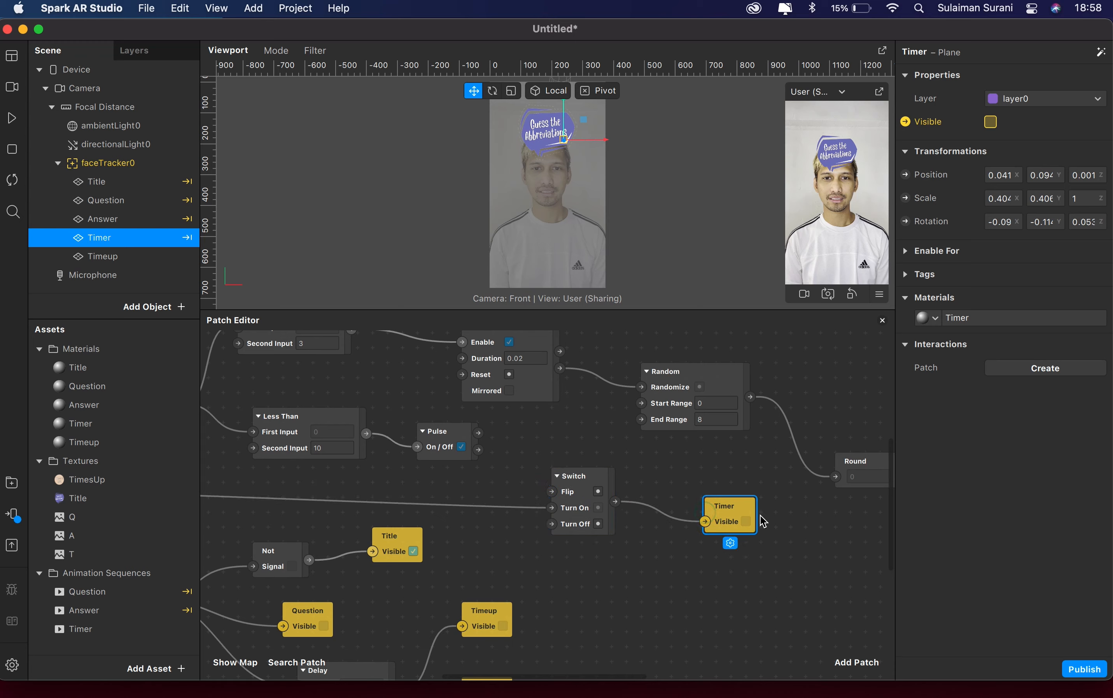
pyautogui.moveTo(577, 475); pyautogui.dragTo(592, 476)
pyautogui.click(461, 435)
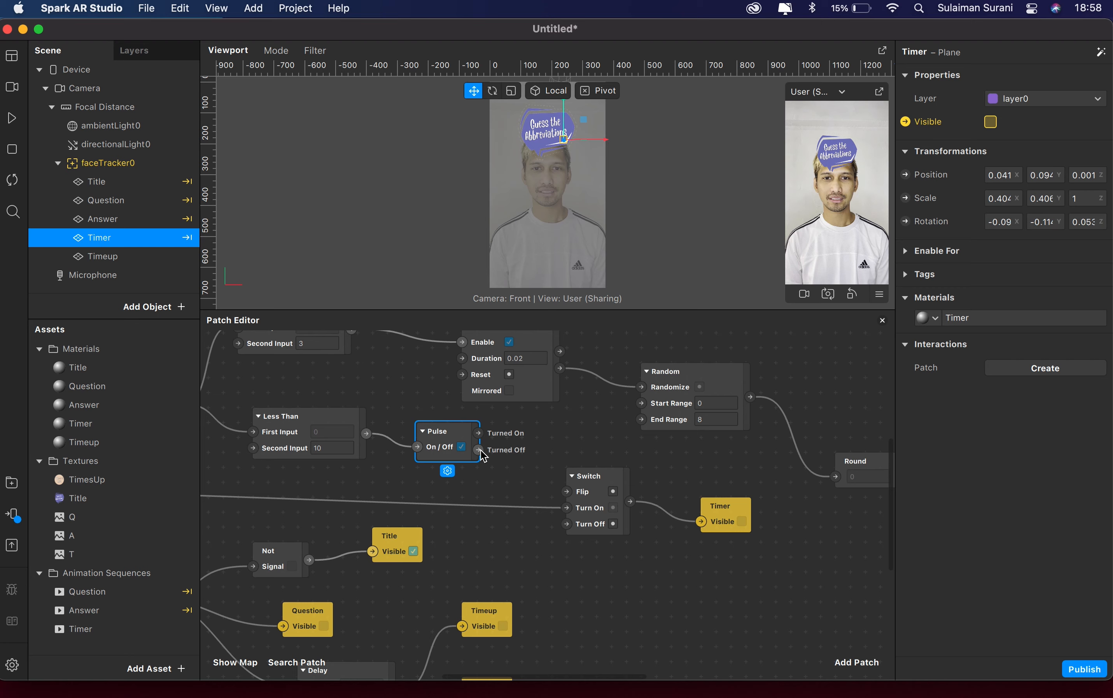
pyautogui.moveTo(480, 450); pyautogui.dragTo(567, 524)
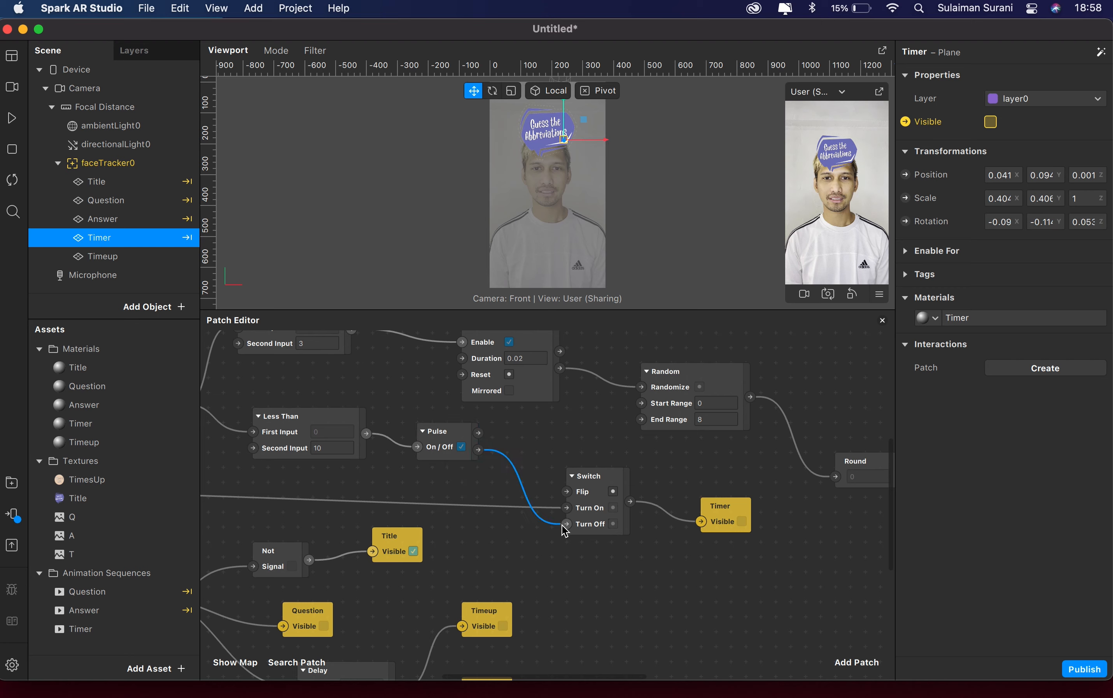
# Examine how the Camera's recording signal runs through the first Pulse, Offset, second Less Than and second Pulse to the Switch
pyautogui.click(470, 435)
pyautogui.hscroll(-10, 474, 442)
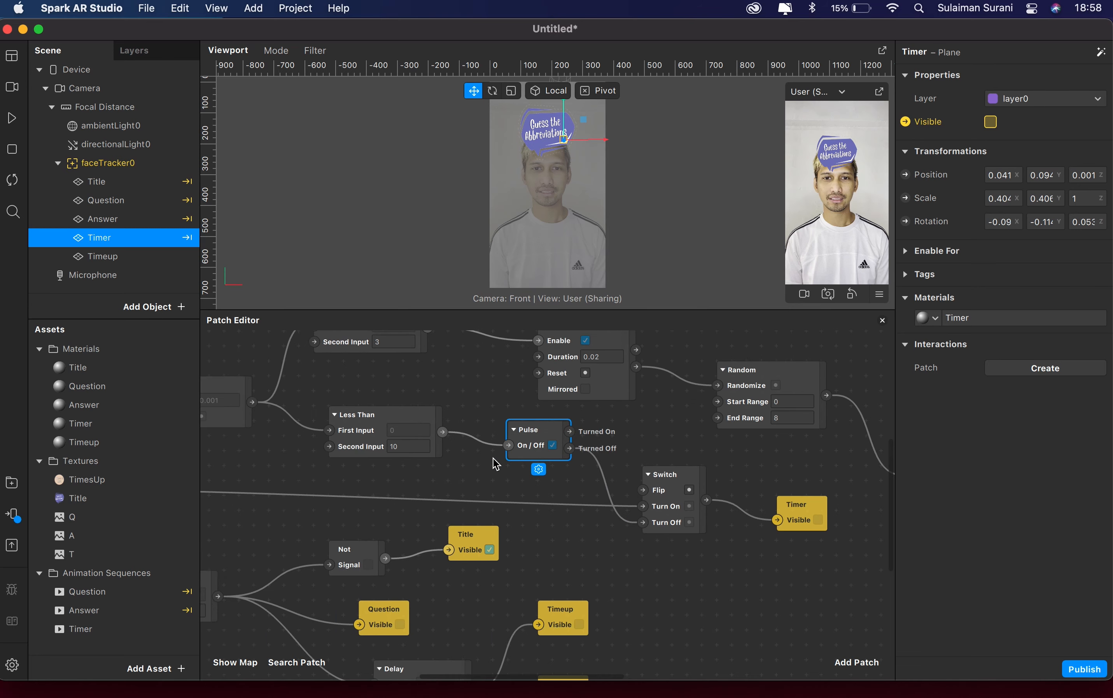
pyautogui.hscroll(-4, 462, 466)
pyautogui.scroll(-2, 347, 514)
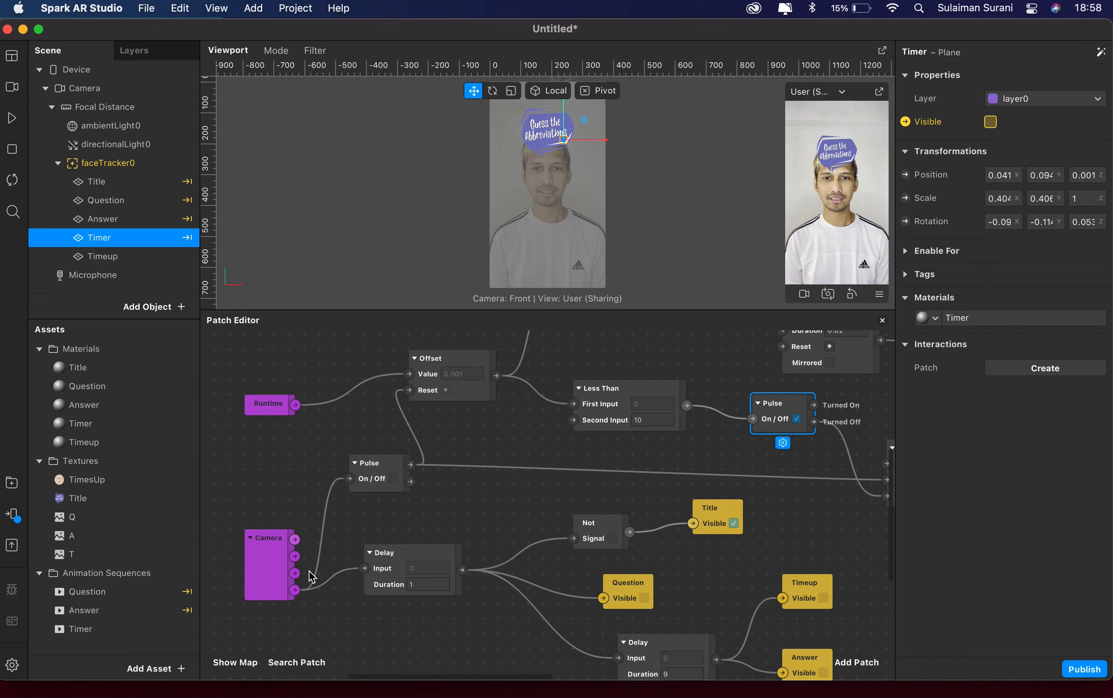
pyautogui.hscroll(3, 369, 461)
pyautogui.scroll(2, 369, 462)
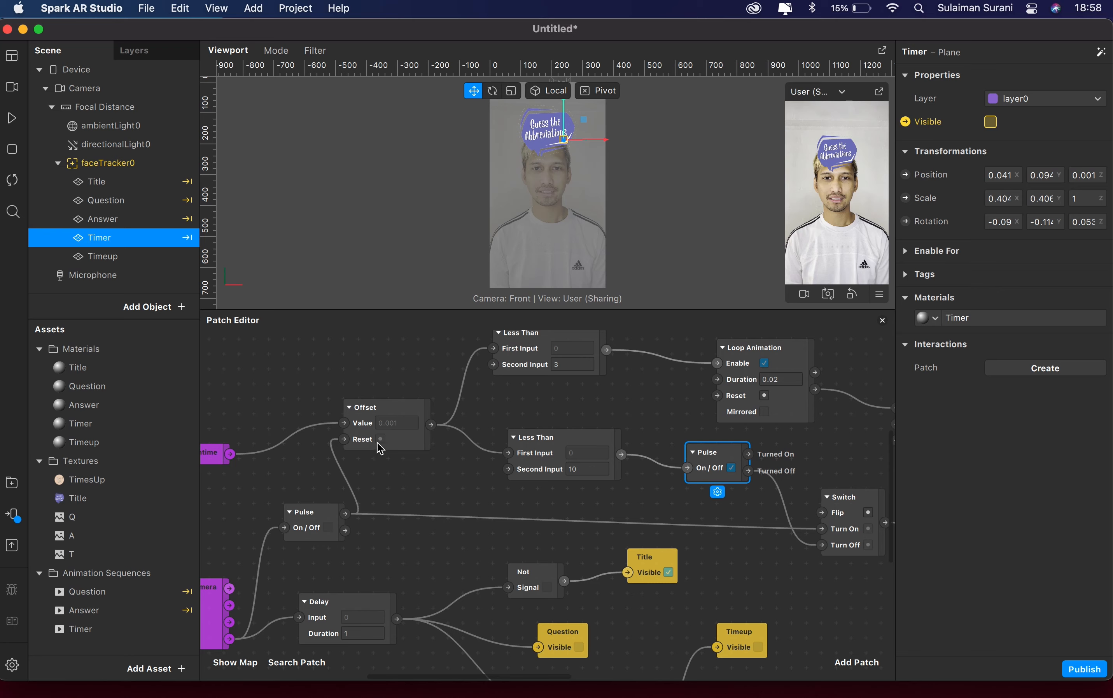
pyautogui.scroll(-2, 365, 442)
pyautogui.hscroll(-1, 365, 442)
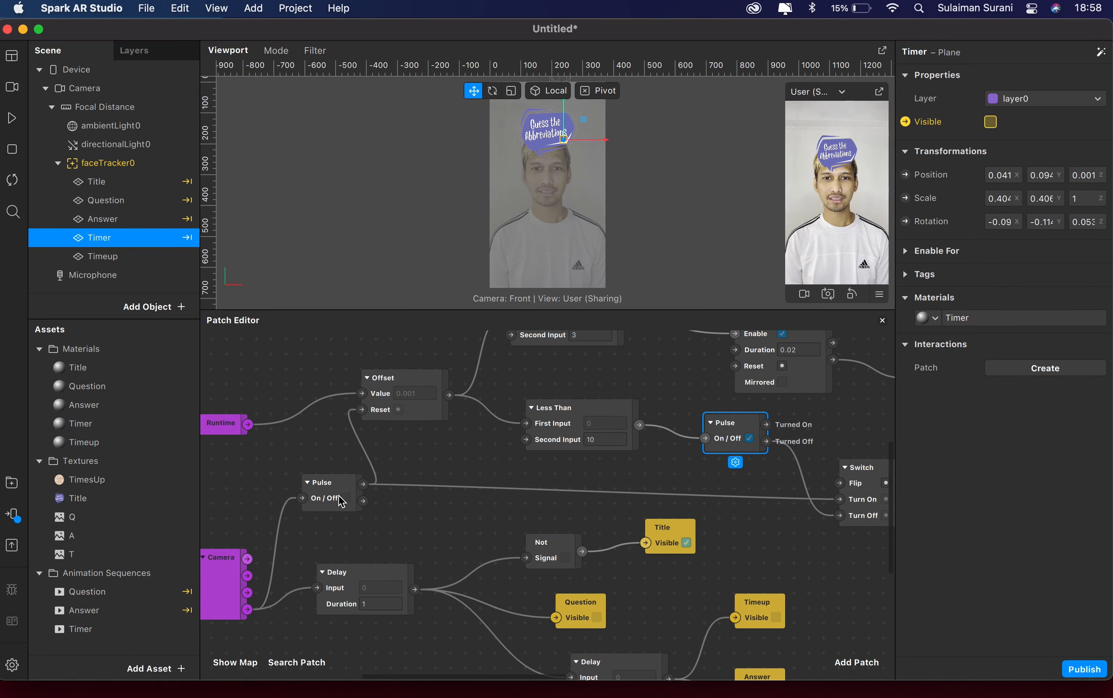
# Nudge the Pulse patch between the second Less Than and the Switch slightly downwards
pyautogui.hscroll(2, 329, 489)
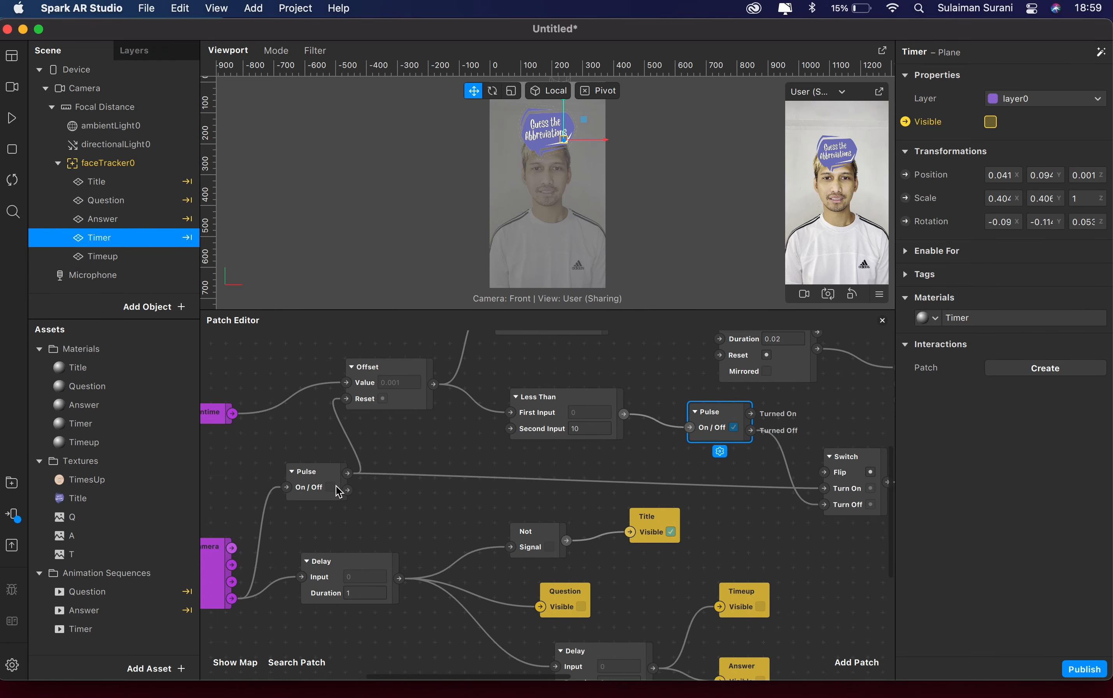
pyautogui.hscroll(1, 336, 481)
pyautogui.hscroll(4, 336, 482)
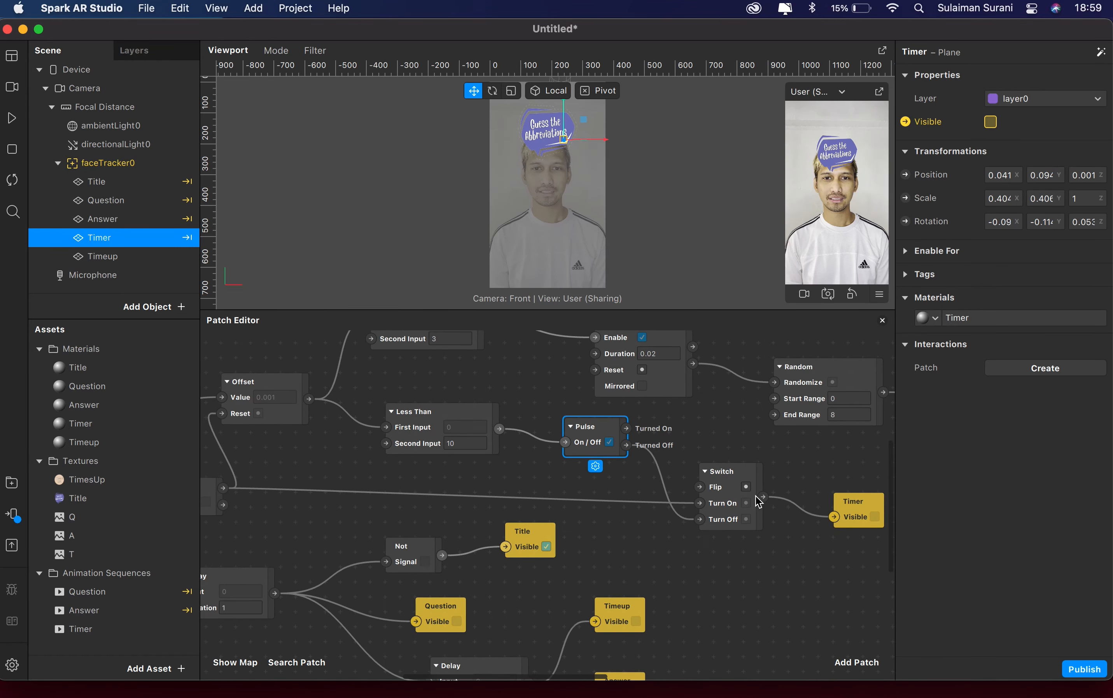
pyautogui.hscroll(2, 759, 502)
pyautogui.hscroll(-4, 807, 510)
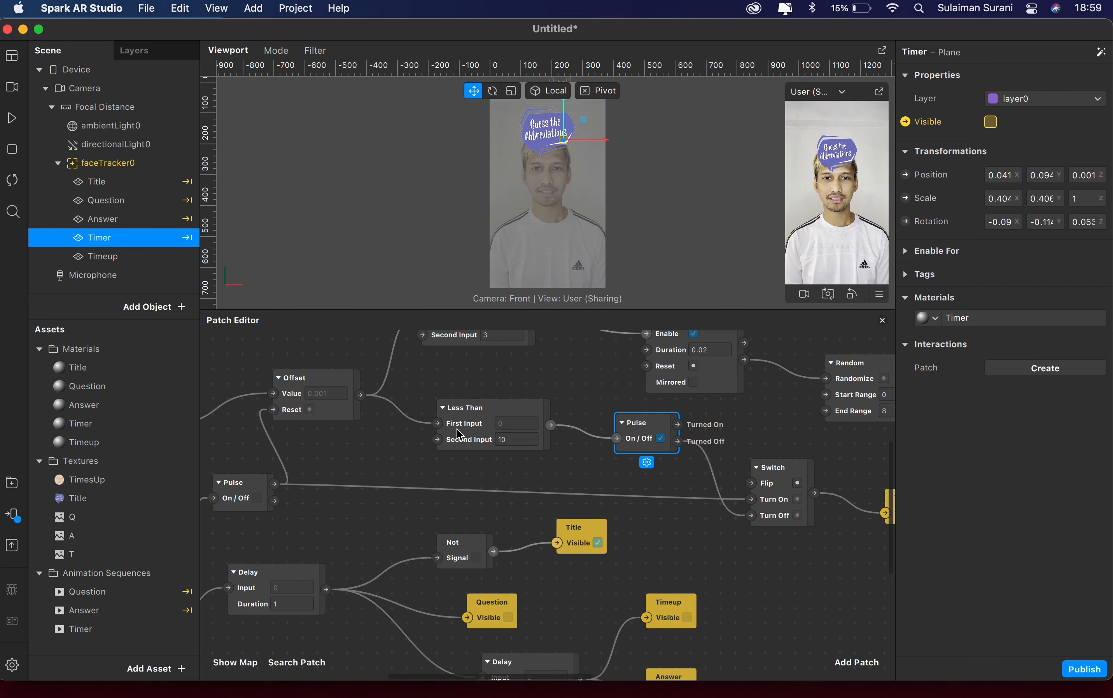
pyautogui.hscroll(2, 502, 440)
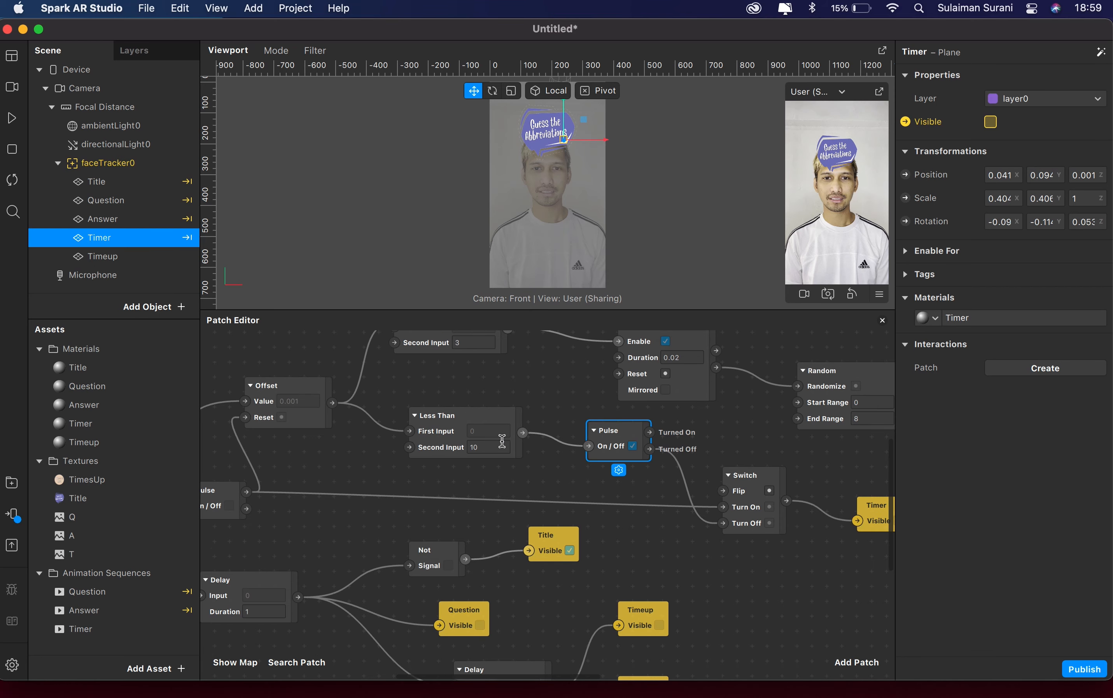
pyautogui.moveTo(612, 433); pyautogui.dragTo(611, 448)
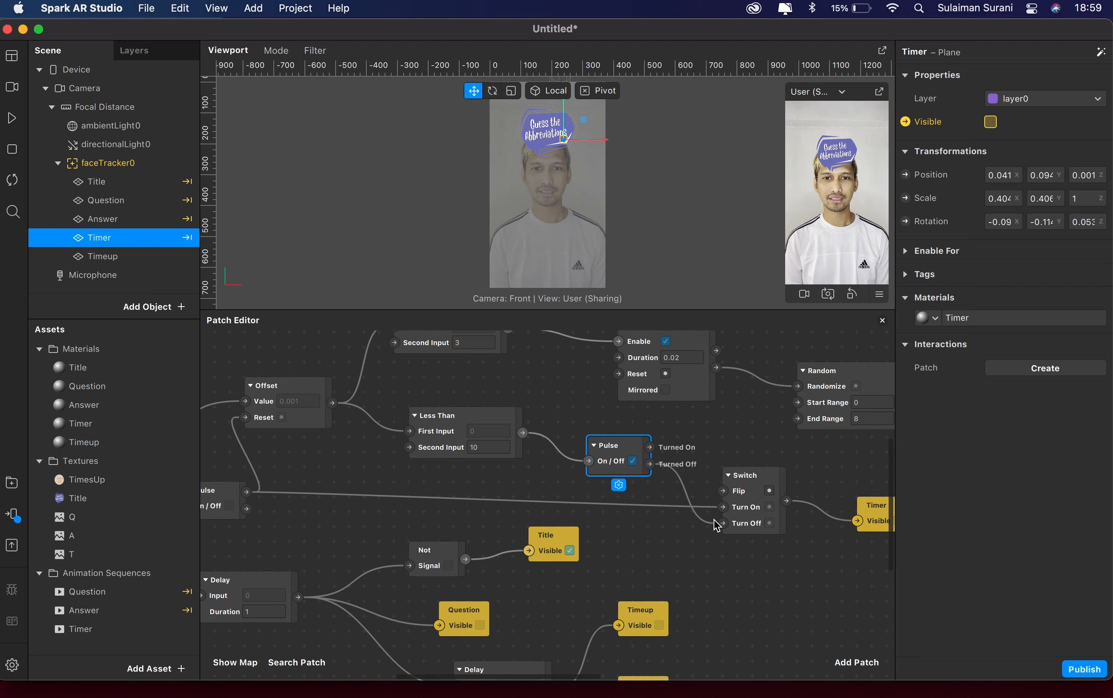
# Examine the patch graph from the Camera and Runtime through the Delay, Pulse and Switch branches to the visibility patches
pyautogui.hscroll(-5, 741, 537)
pyautogui.scroll(-2, 741, 537)
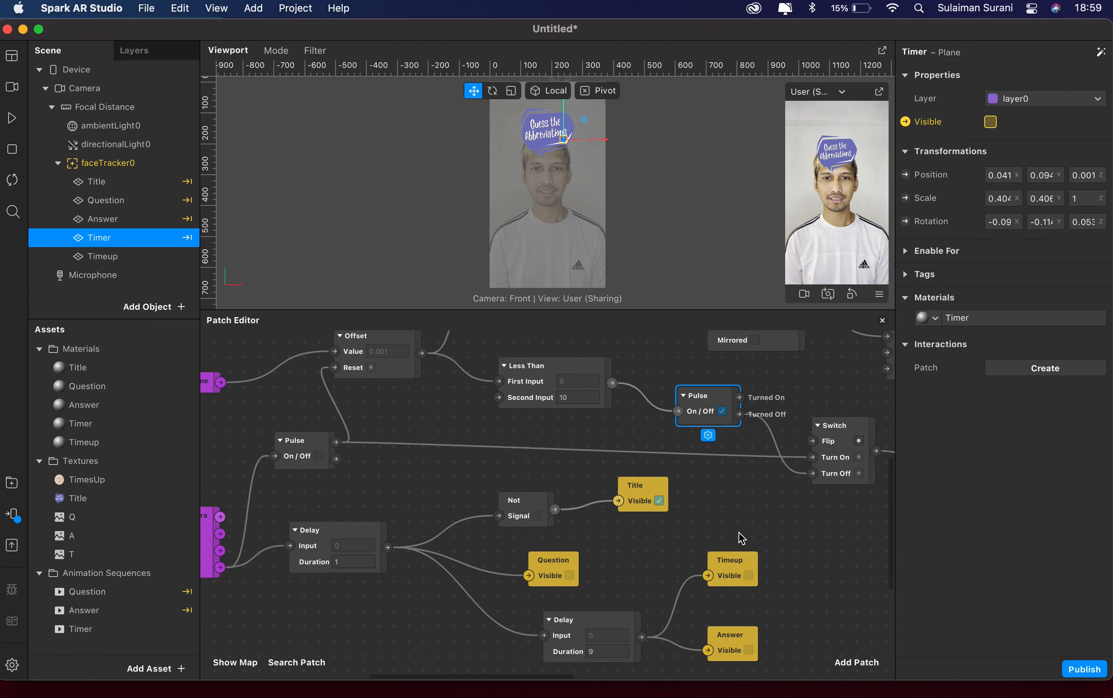
pyautogui.scroll(-5, 740, 537)
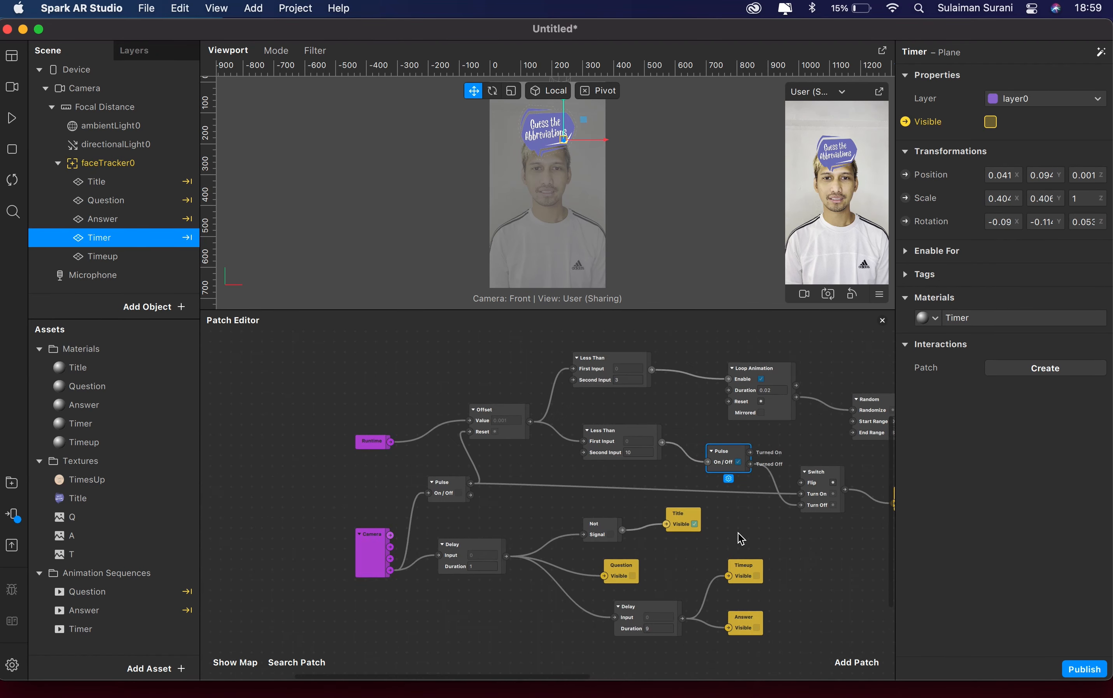
pyautogui.hscroll(8, 741, 537)
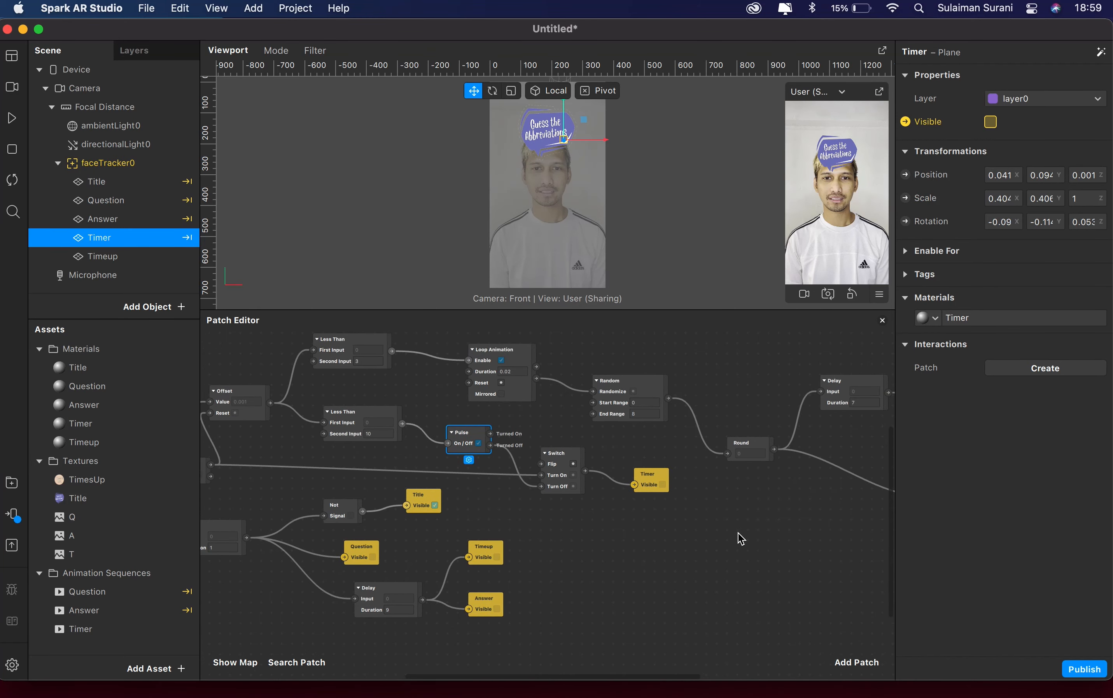
pyautogui.hscroll(-10, 740, 537)
pyautogui.scroll(-2, 740, 538)
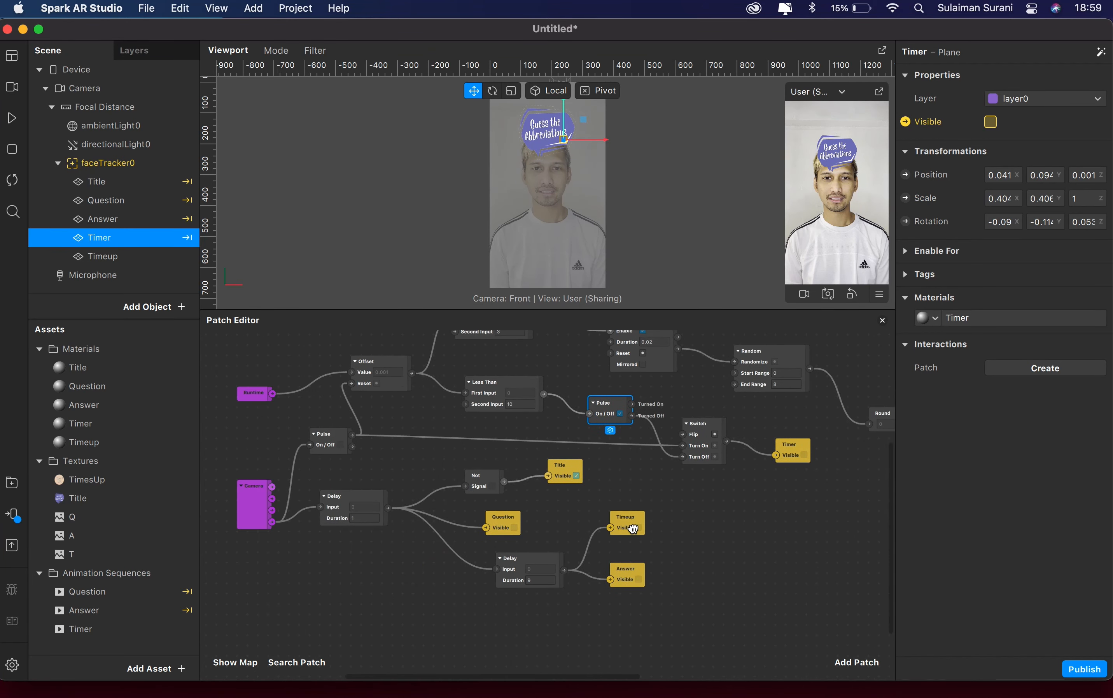
pyautogui.moveTo(806, 425); pyautogui.dragTo(801, 430)
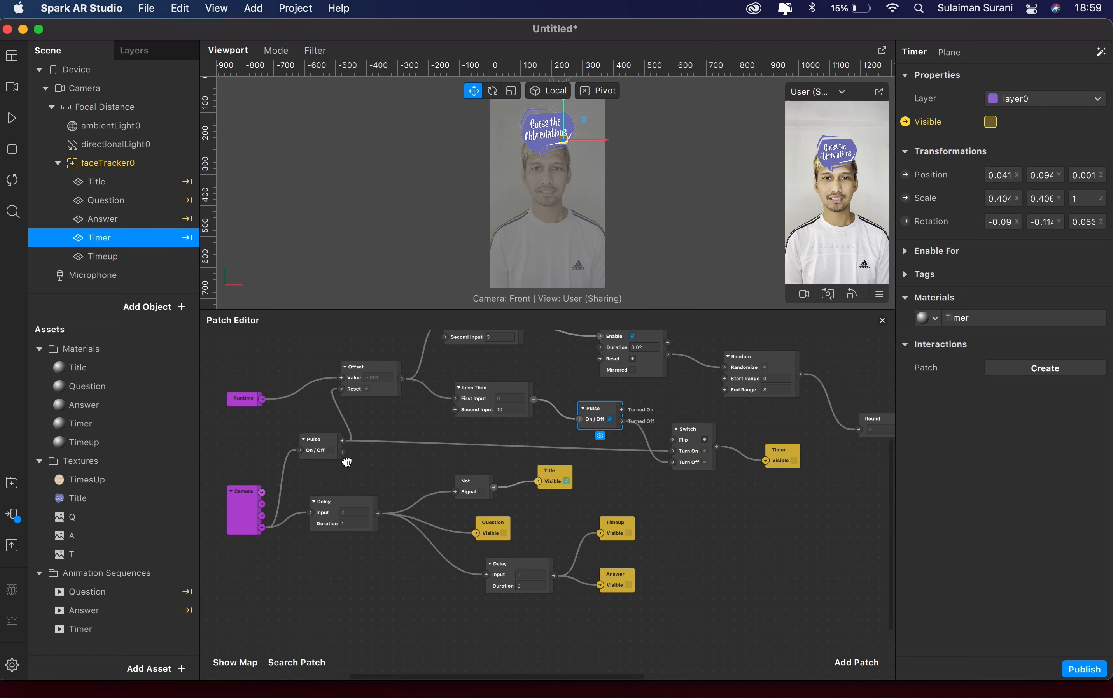
pyautogui.scroll(-2, 560, 555)
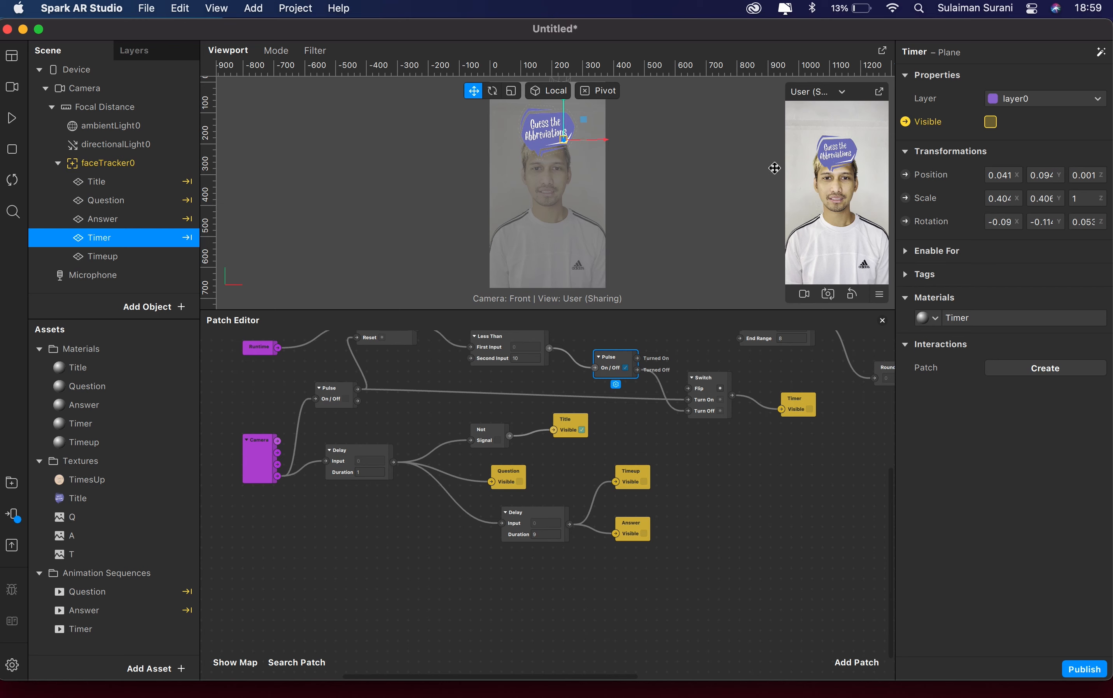
pyautogui.click(349, 468)
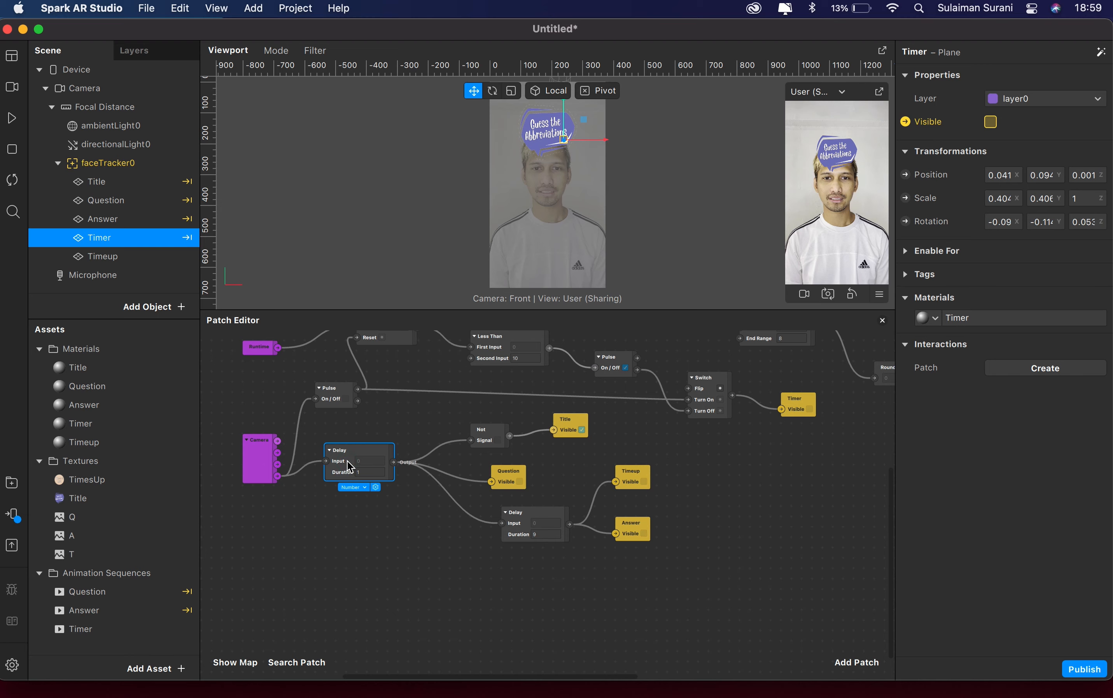
pyautogui.rightClick(361, 457)
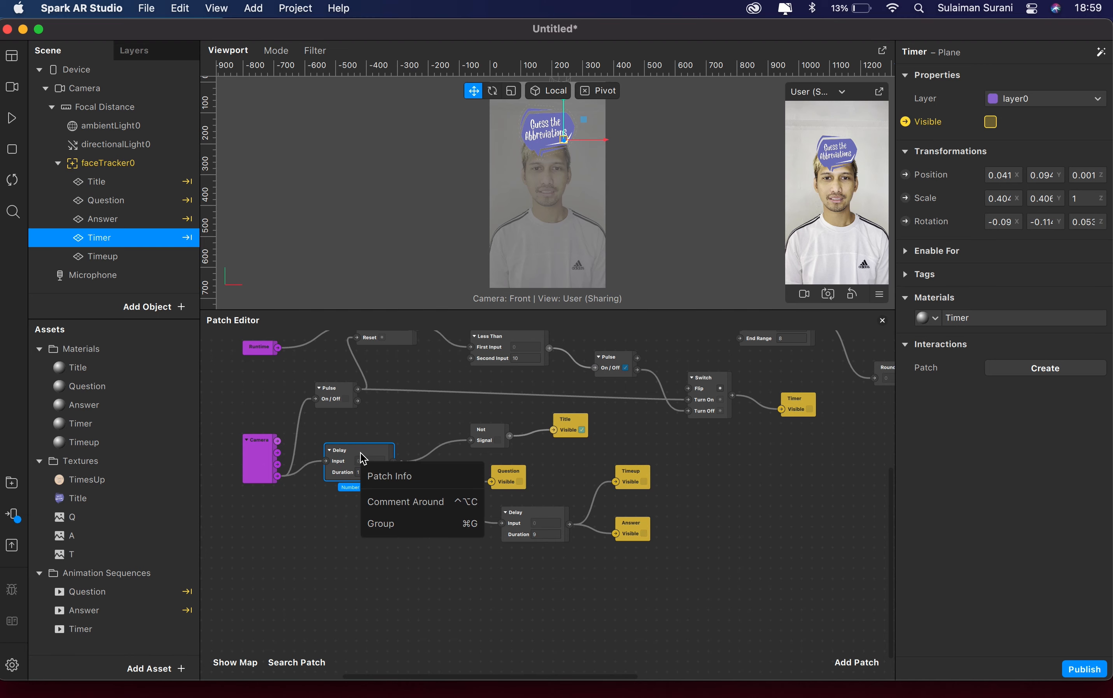
pyautogui.click(314, 549)
pyautogui.scroll(5, 346, 469)
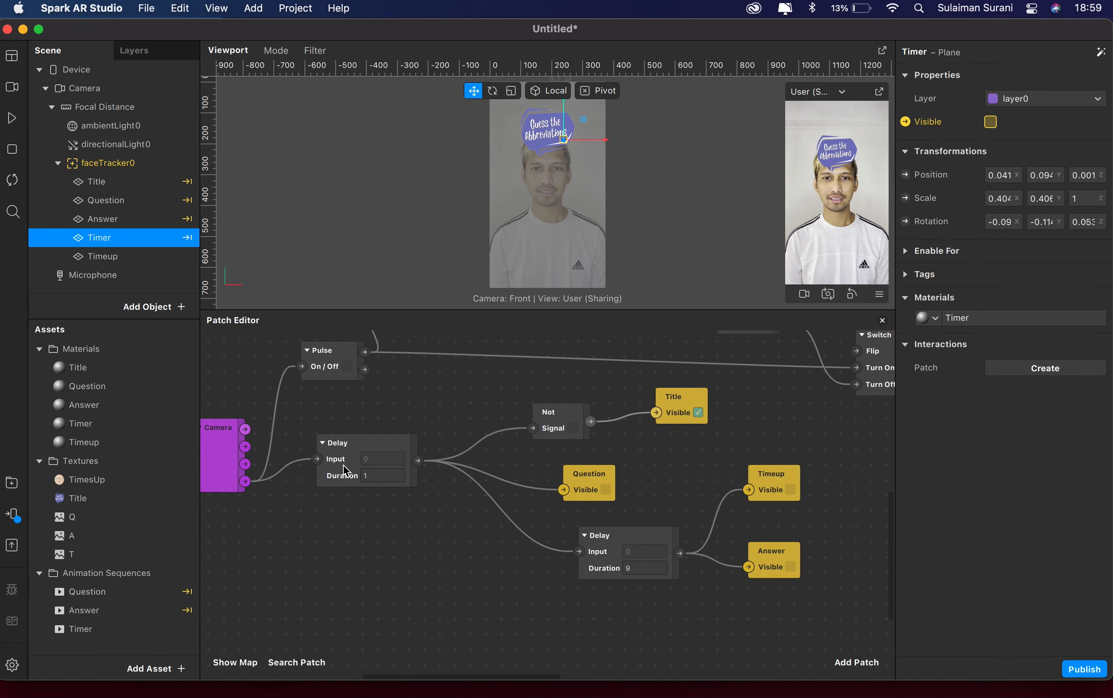
pyautogui.click(430, 411)
pyautogui.click(671, 493)
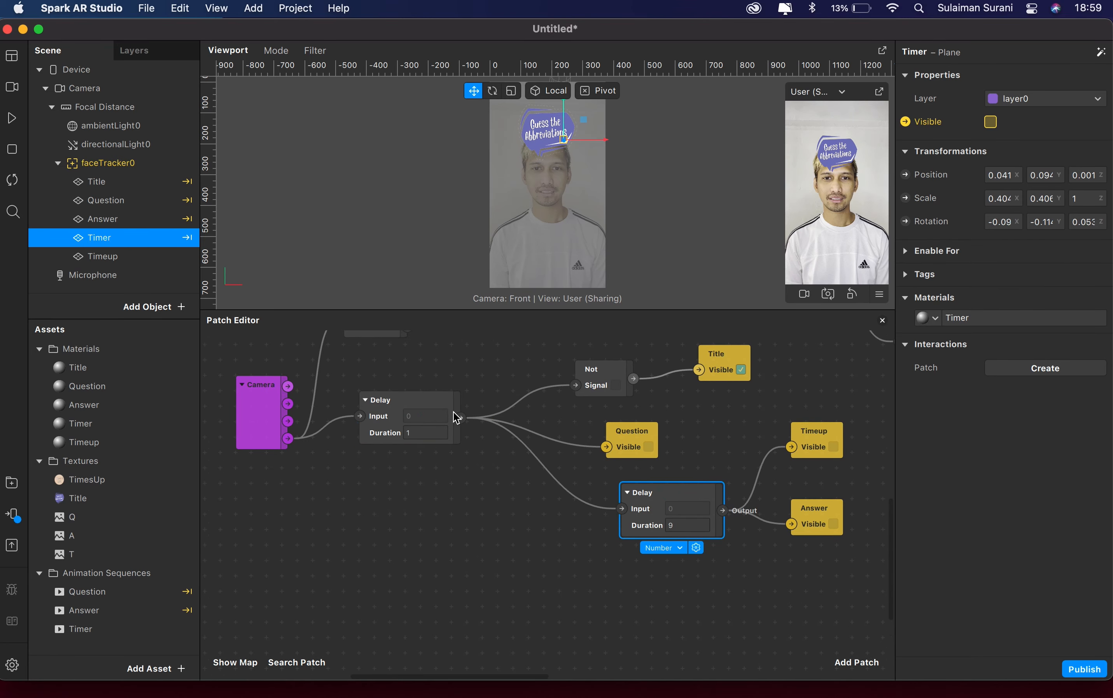
# Add a Pulse patch fed by the output of the Delay connected to the Camera and place it below the other branches
pyautogui.click(427, 400)
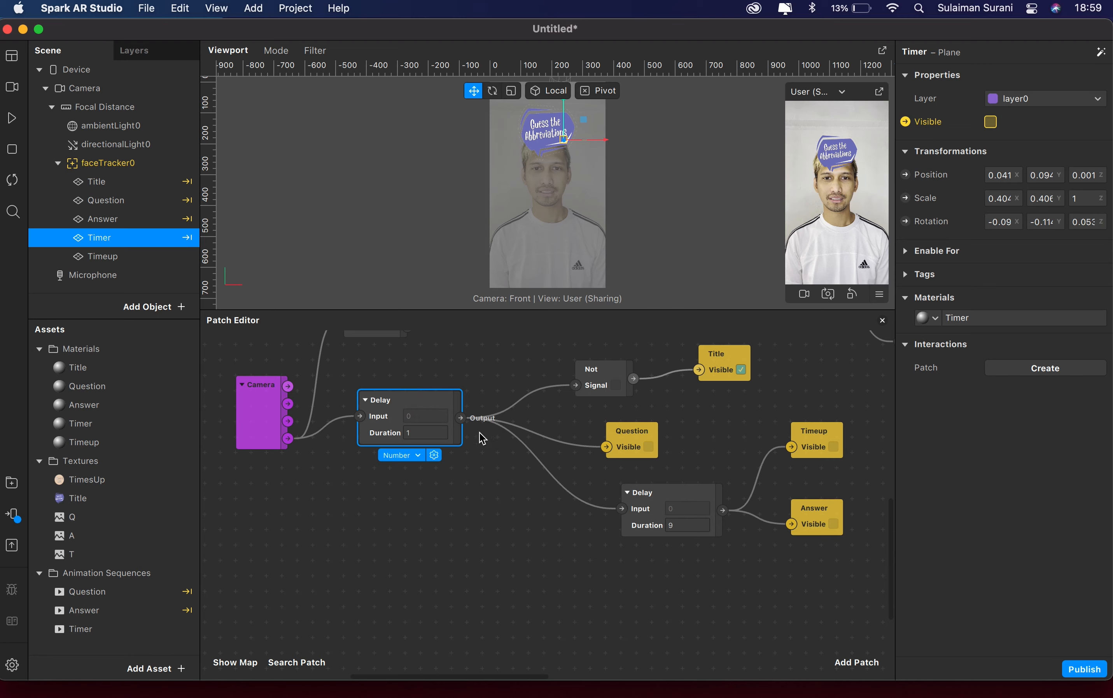
pyautogui.moveTo(460, 418); pyautogui.dragTo(521, 567)
pyautogui.write('pulse')
pyautogui.press('Return')
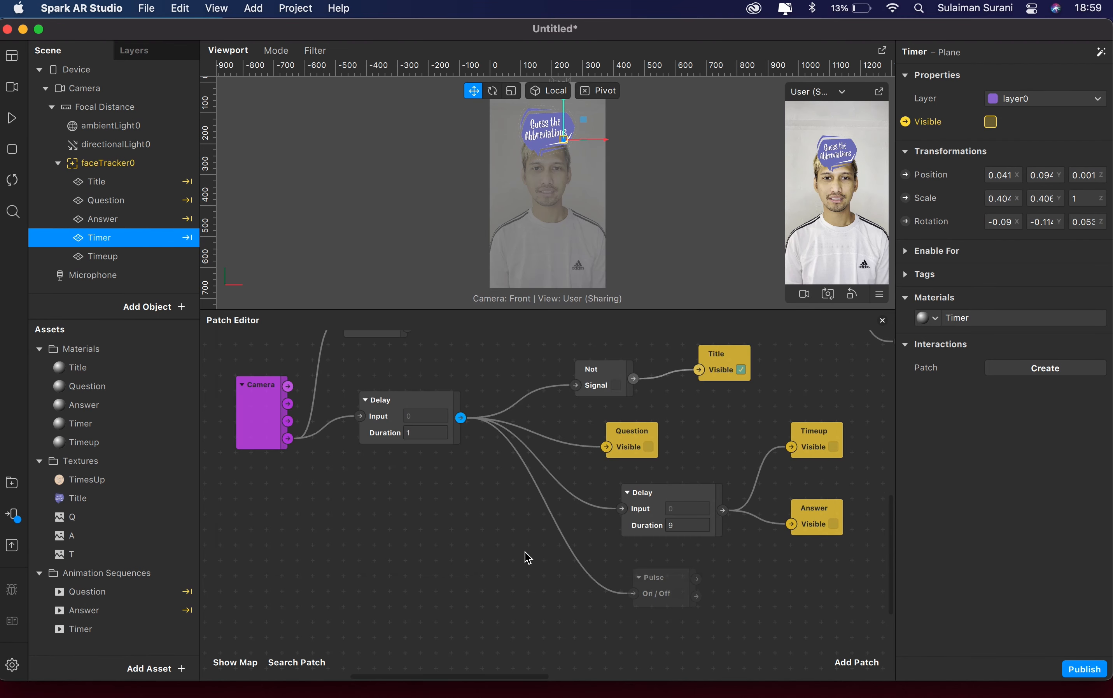
pyautogui.moveTo(581, 565); pyautogui.dragTo(521, 571)
# Add a Switch patch beside the new Pulse and connect the Pulse's Turned On output to the Switch's Turn On input
pyautogui.hscroll(5, 522, 576)
pyautogui.scroll(-1, 523, 576)
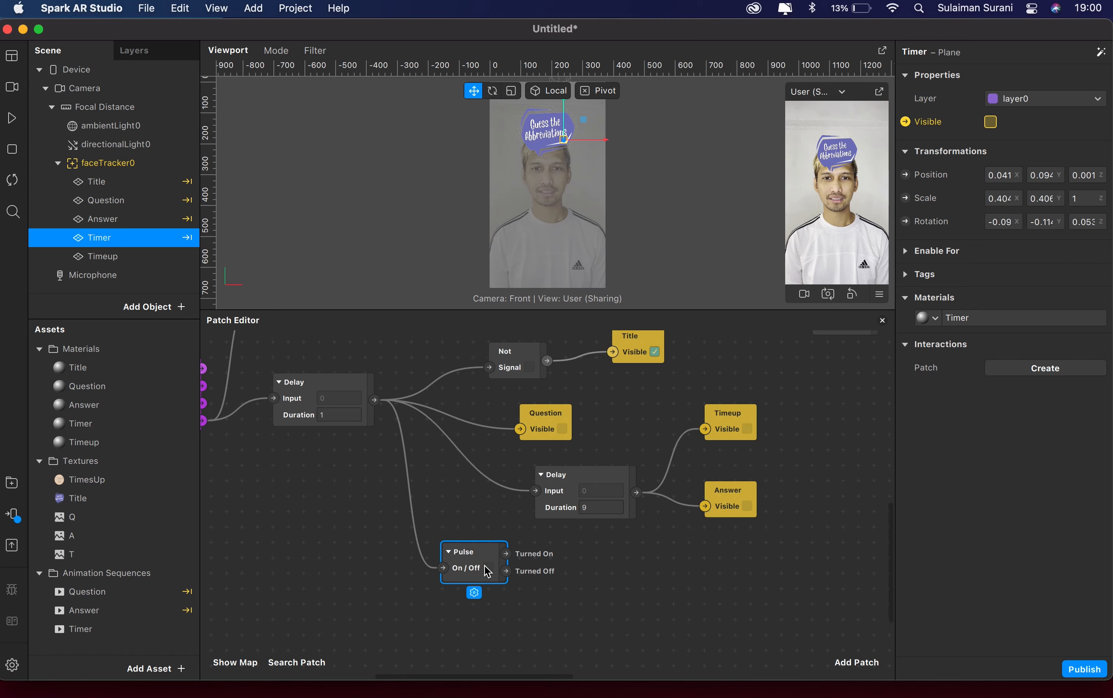
pyautogui.moveTo(506, 553); pyautogui.dragTo(579, 559)
pyautogui.write('switch')
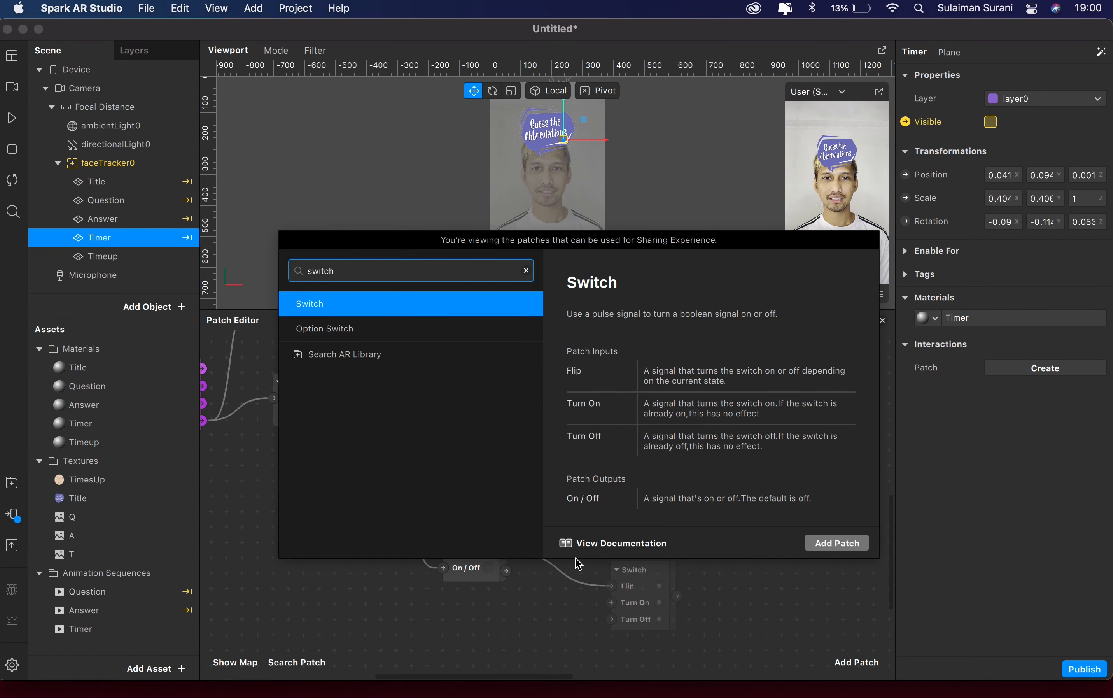
pyautogui.write("'")
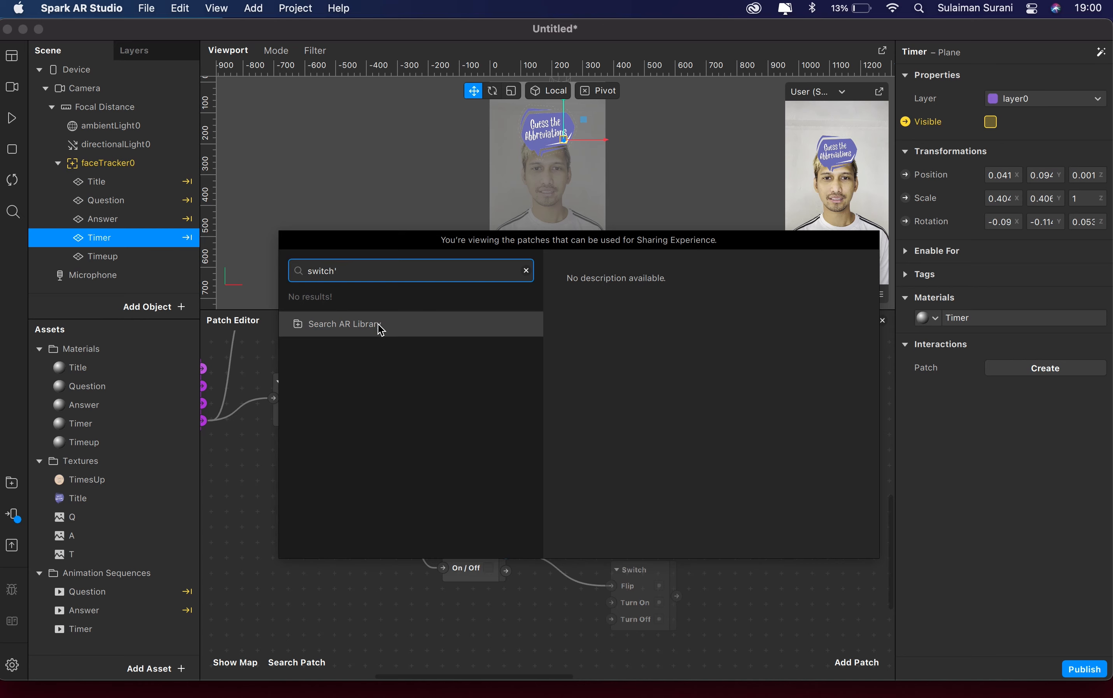
pyautogui.press('Escape')
pyautogui.moveTo(614, 567); pyautogui.dragTo(576, 556)
pyautogui.hscroll(3, 576, 555)
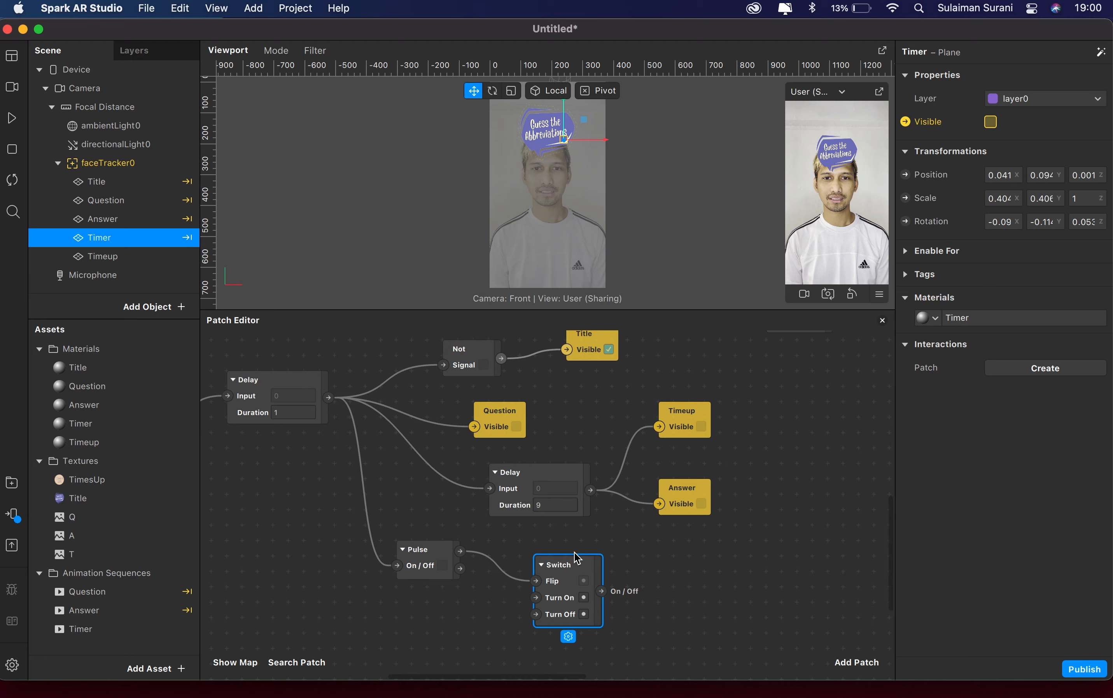
pyautogui.click(412, 546)
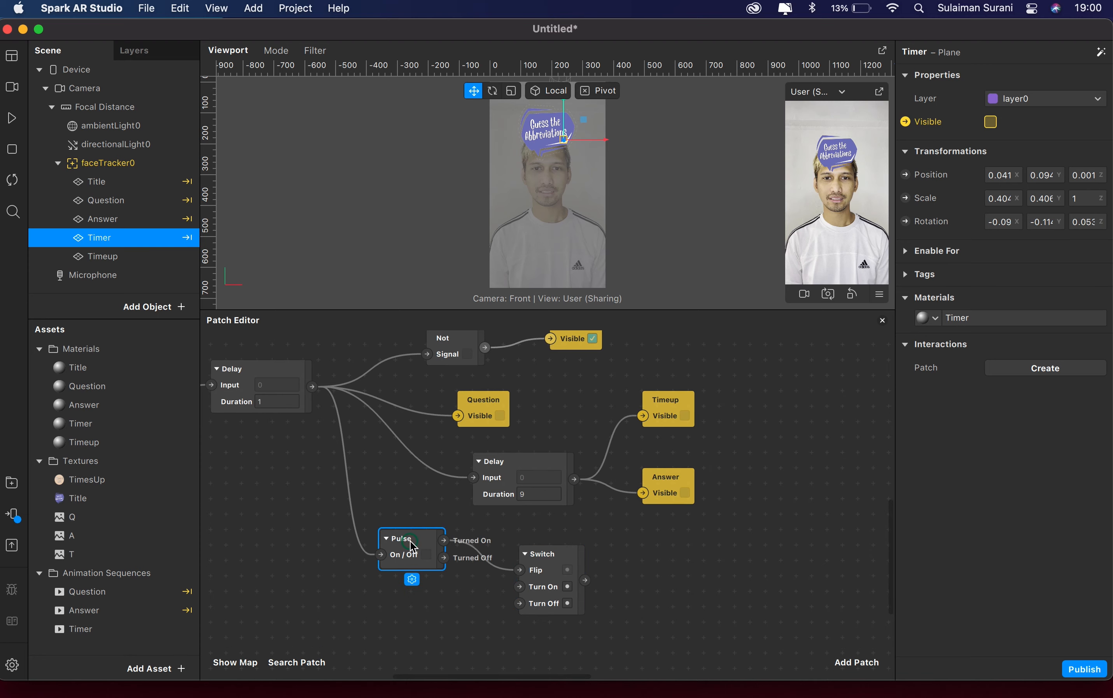
pyautogui.moveTo(520, 569); pyautogui.dragTo(520, 587)
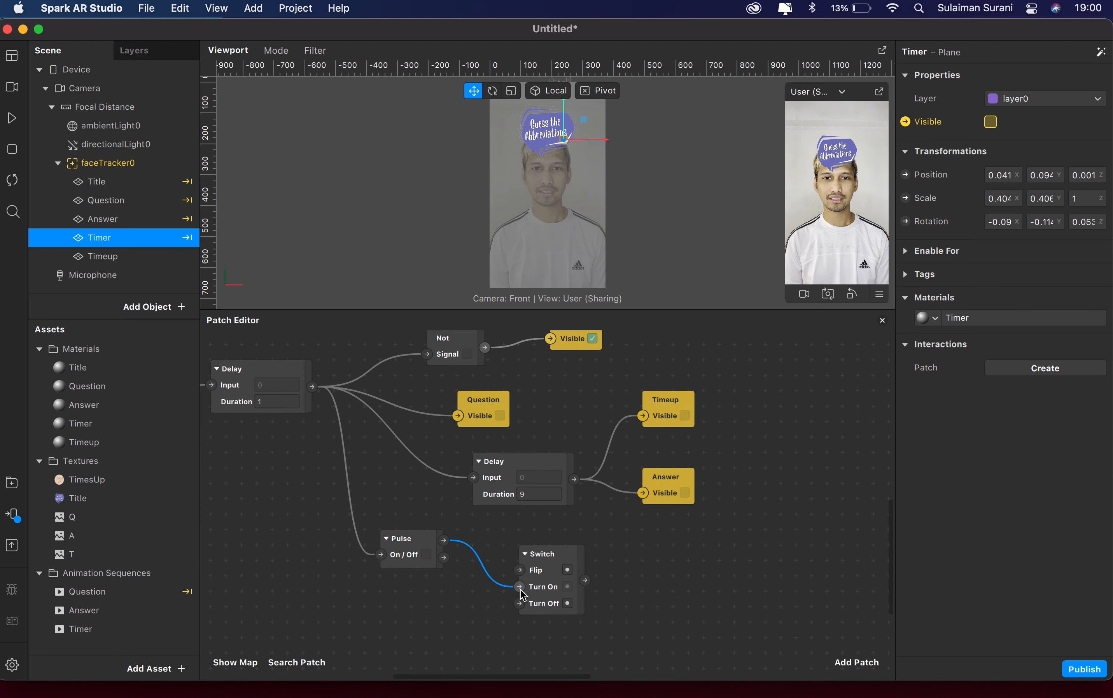
# Add a Loop Animation patch enabled by the new Switch's output and place it beside that Switch
pyautogui.hscroll(2, 586, 579)
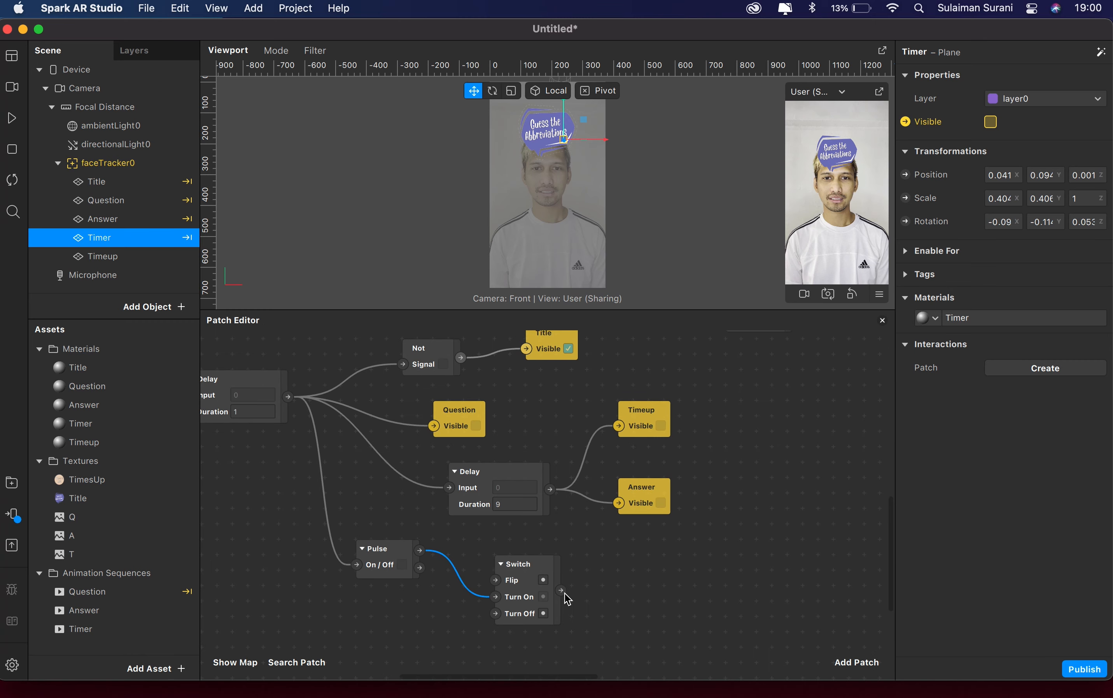
pyautogui.moveTo(561, 591); pyautogui.dragTo(620, 569)
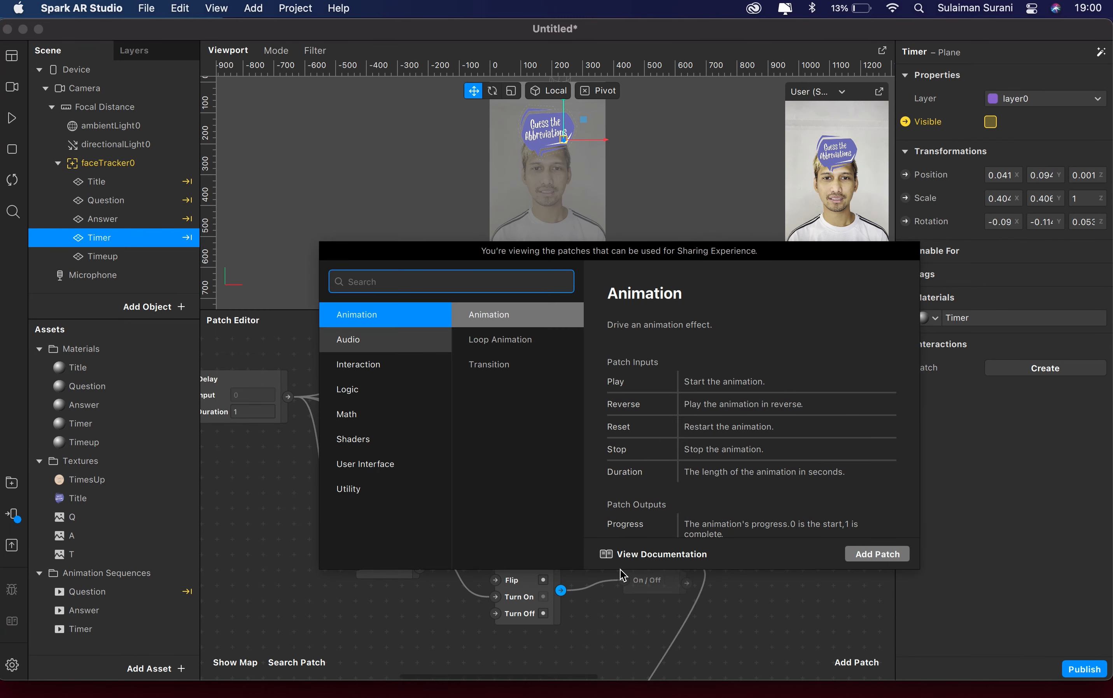
pyautogui.write('loop ani')
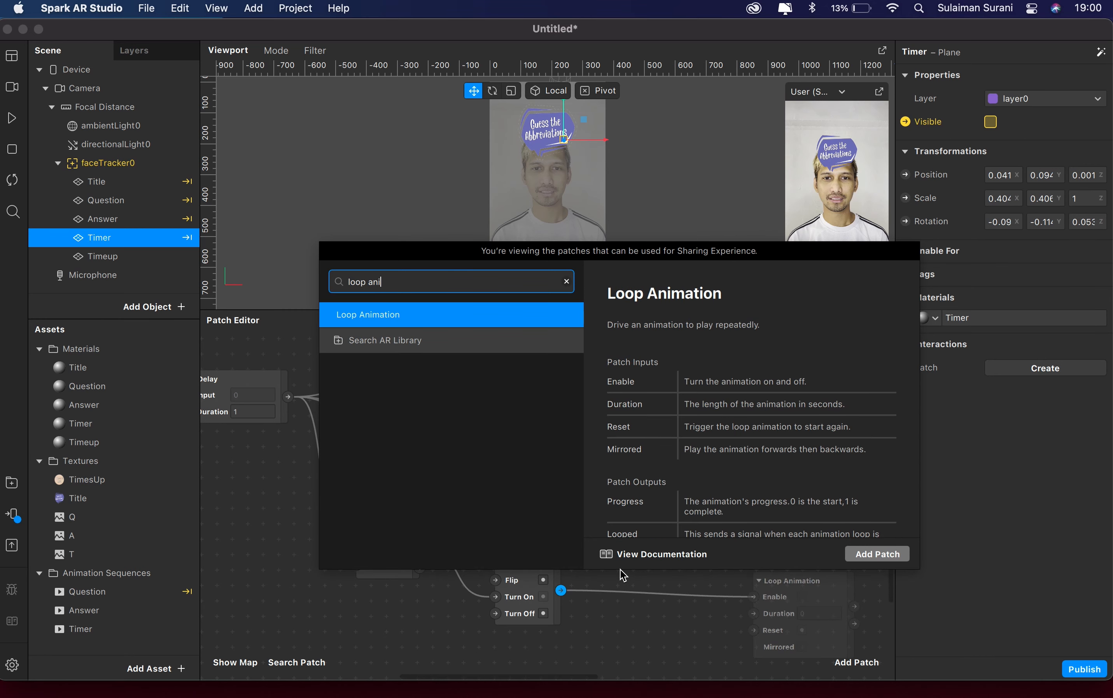
pyautogui.press('Return')
pyautogui.moveTo(789, 587); pyautogui.dragTo(648, 559)
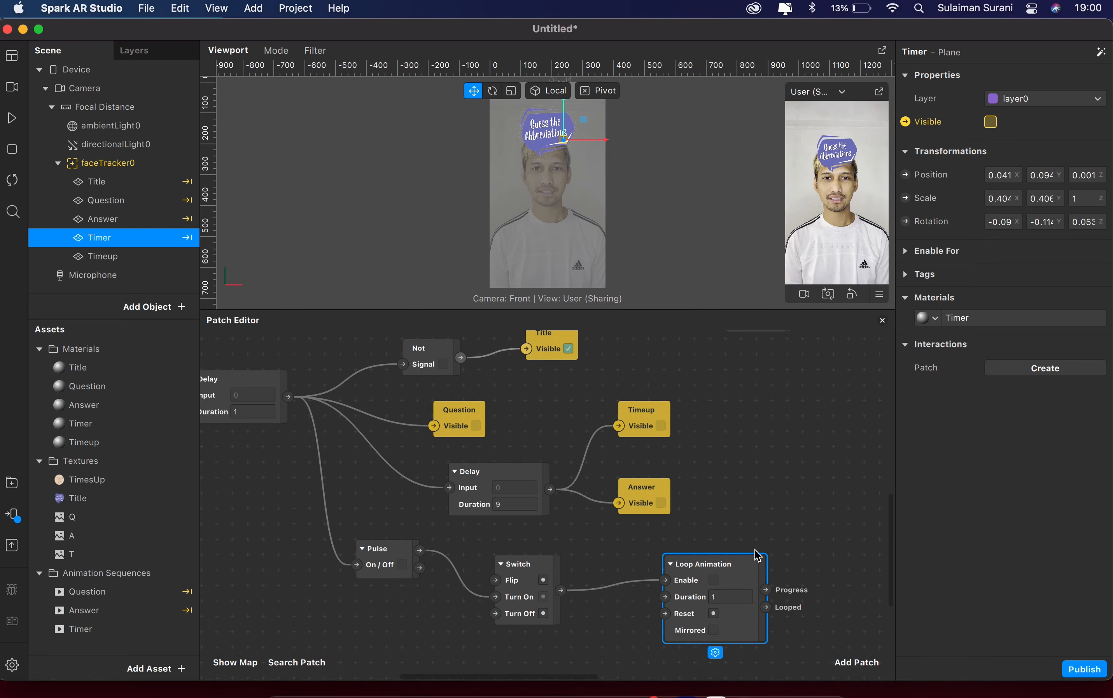
pyautogui.hscroll(5, 751, 550)
pyautogui.hscroll(1, 752, 550)
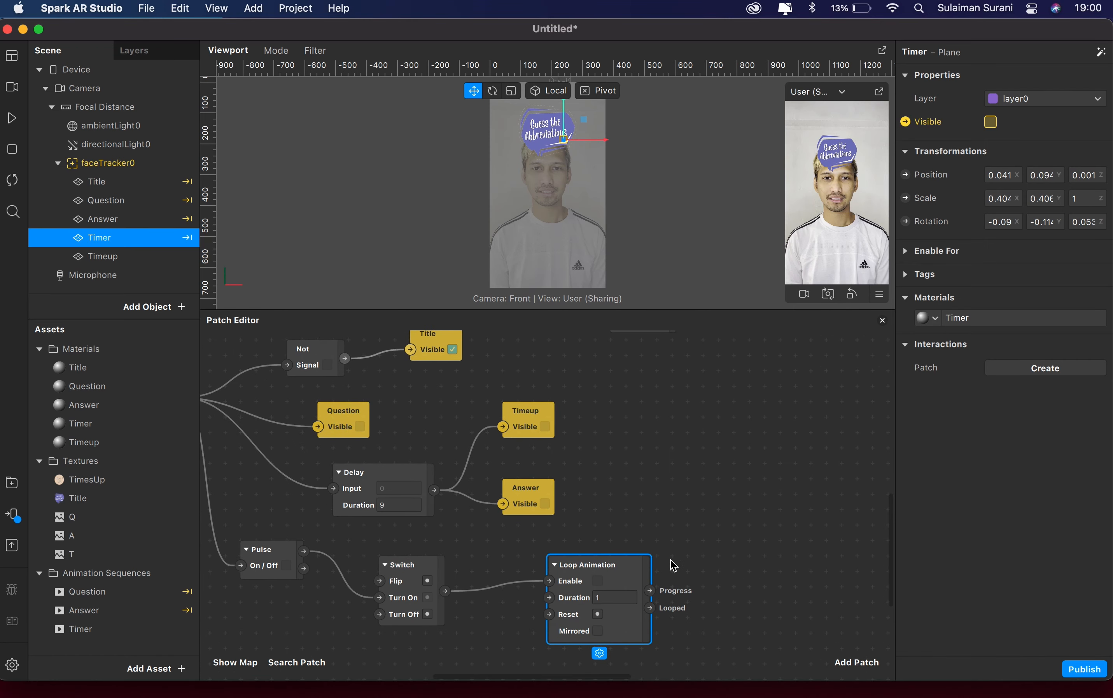
pyautogui.moveTo(564, 553); pyautogui.dragTo(549, 553)
# Set the new Loop Animation's Duration to 9
pyautogui.scroll(-1, 508, 573)
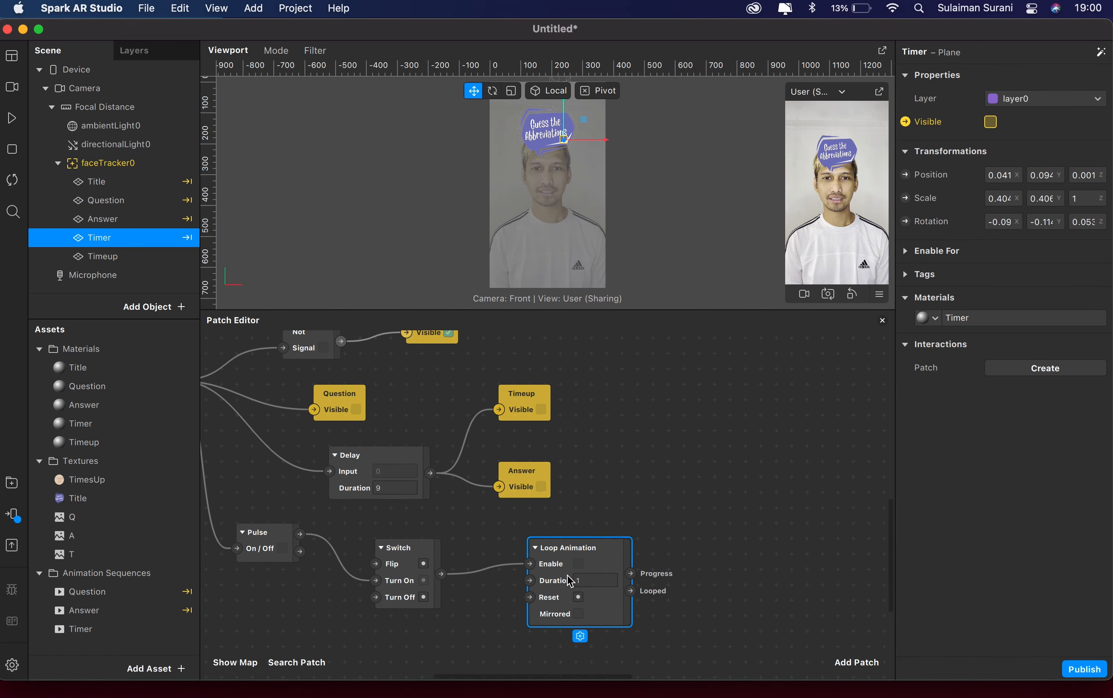
pyautogui.click(588, 582)
pyautogui.press('Return')
# Add a Frame Transition patch fed by the new Loop Animation's Progress output and place it slightly above and beyond that patch
pyautogui.hscroll(5, 538, 571)
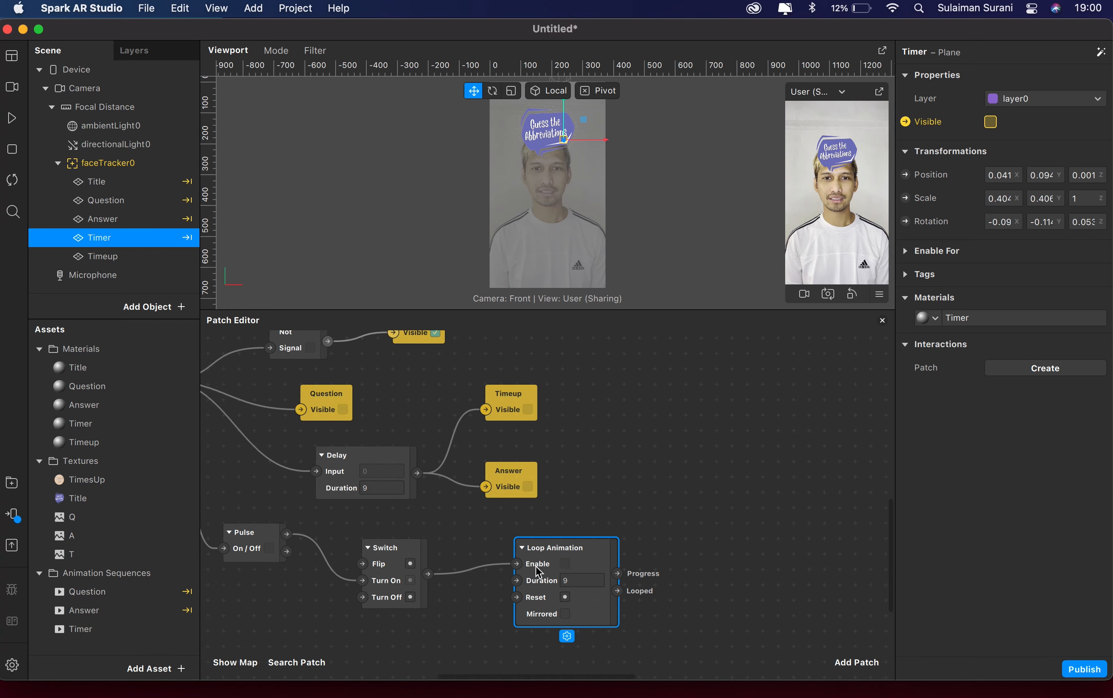
pyautogui.scroll(-2, 531, 559)
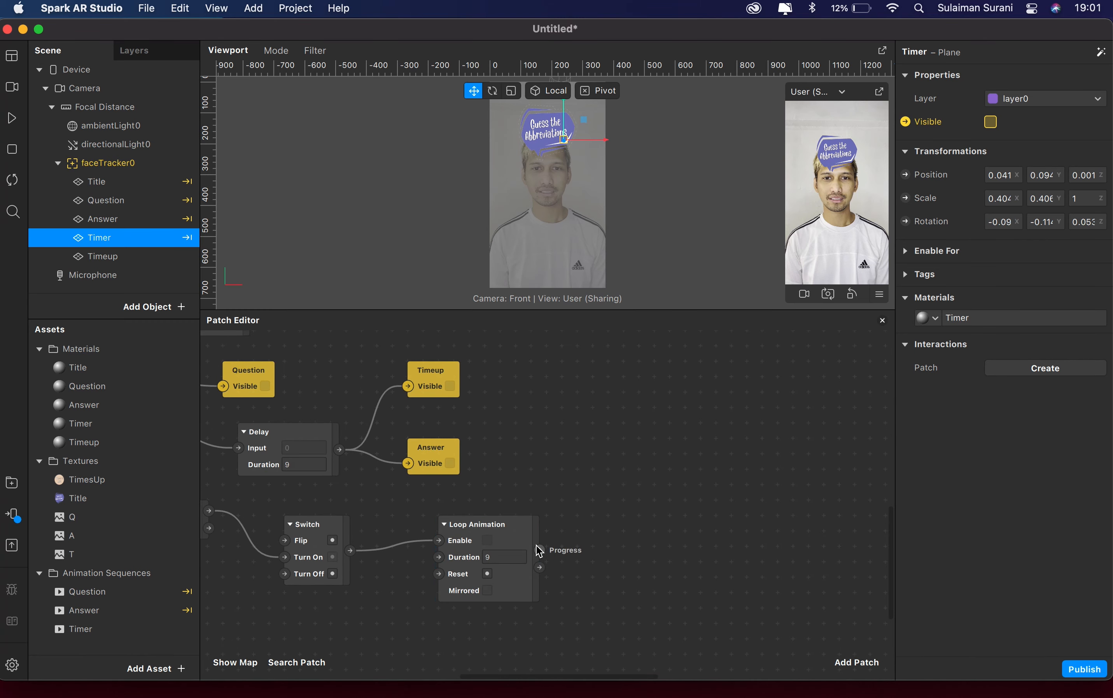
pyautogui.moveTo(547, 546); pyautogui.dragTo(584, 518)
pyautogui.write('frame')
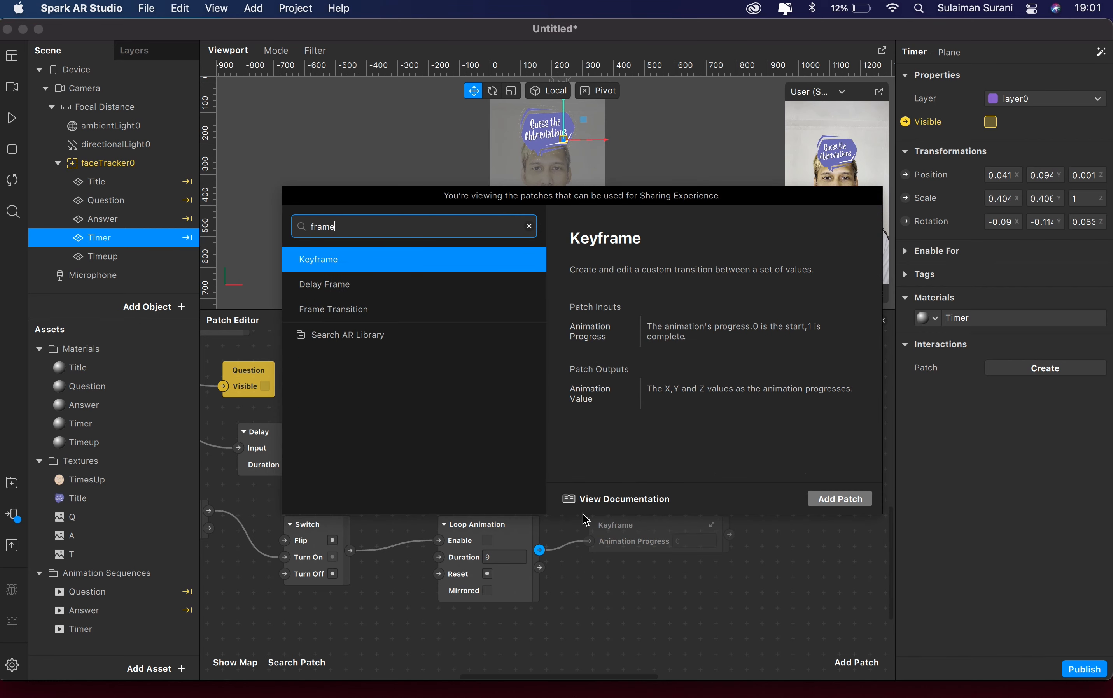
pyautogui.write(' tran')
pyautogui.press('Return')
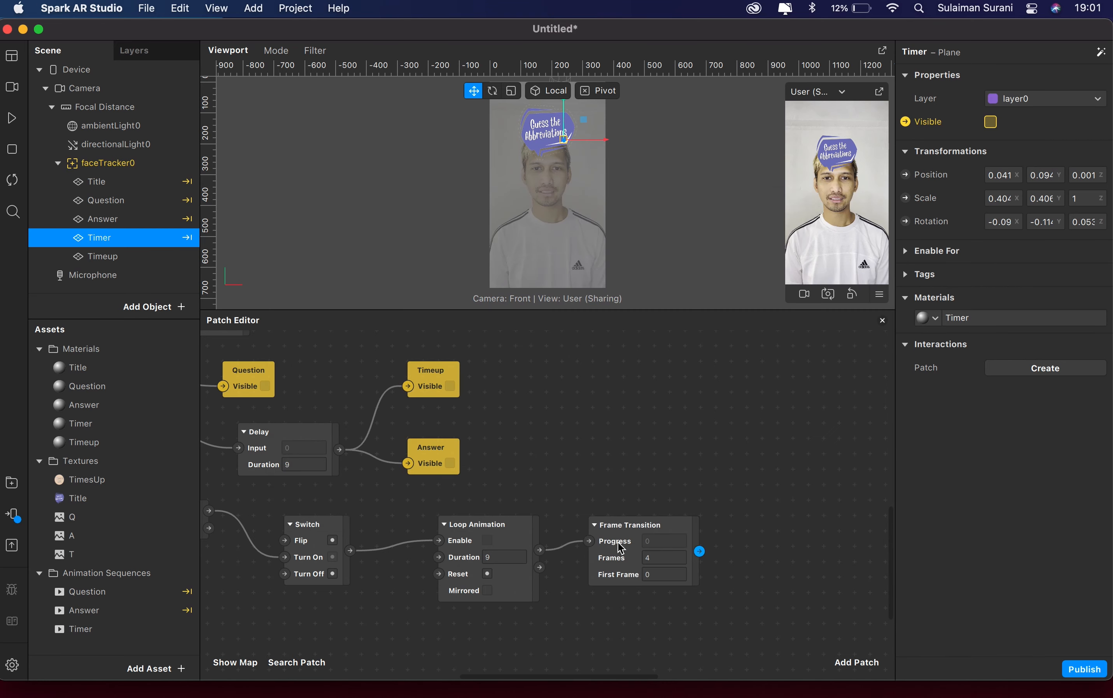
pyautogui.moveTo(631, 549); pyautogui.dragTo(632, 503)
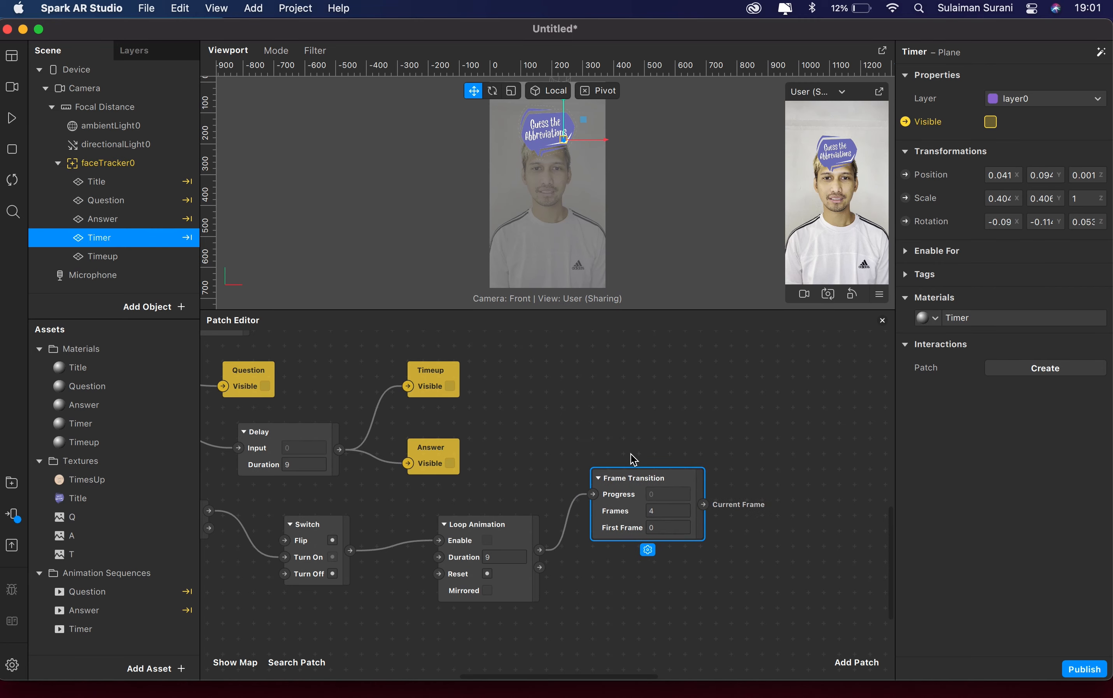
# Set the new Frame Transition's Frames to 9 and move the patch slightly up and away from the Loop Animation
pyautogui.hscroll(5, 631, 457)
pyautogui.click(579, 509)
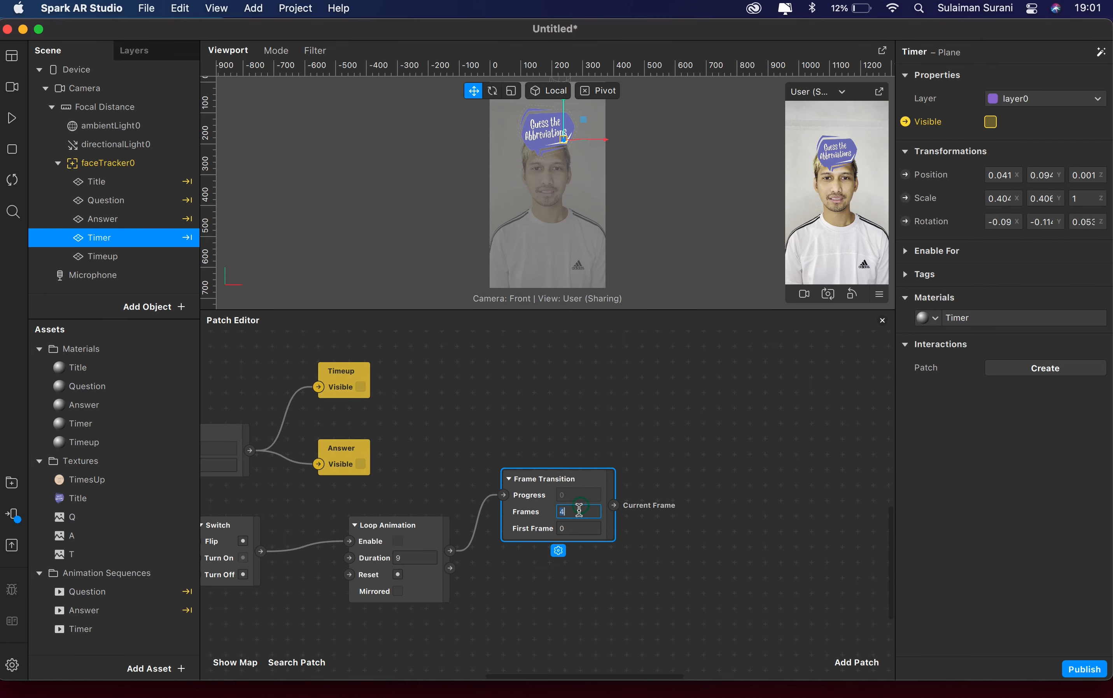
pyautogui.press('Return')
pyautogui.moveTo(542, 483); pyautogui.dragTo(557, 468)
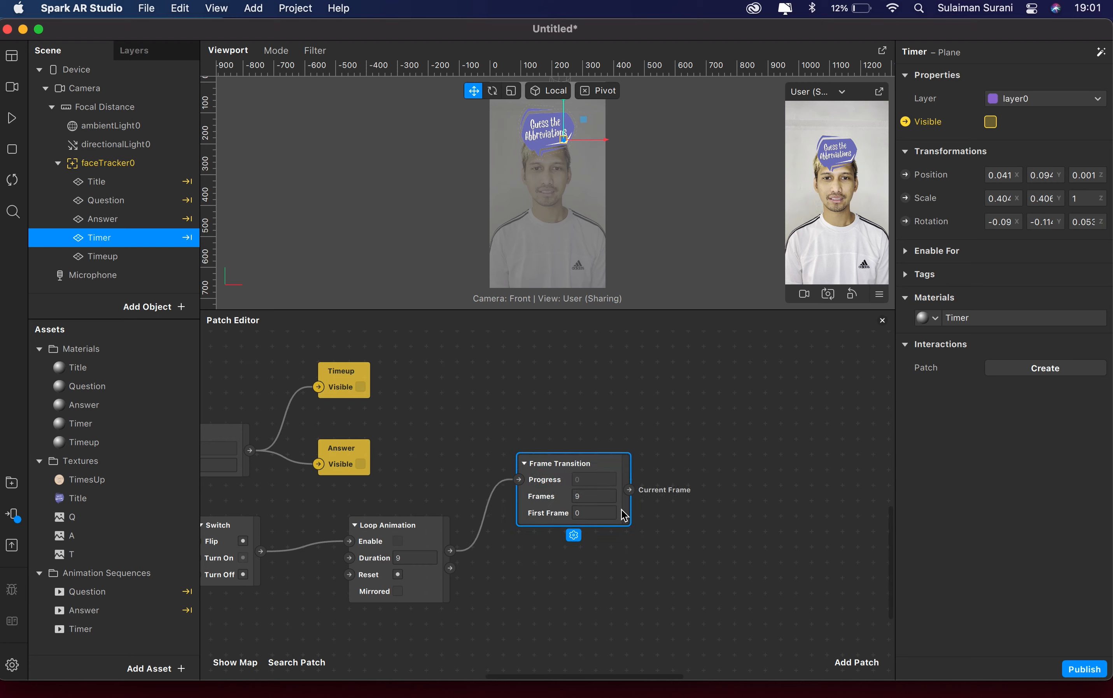
# Create a Current Frame patch for the Timer animation sequence and place it below the Question's Current Frame patch
pyautogui.hscroll(5, 593, 491)
pyautogui.scroll(1, 595, 491)
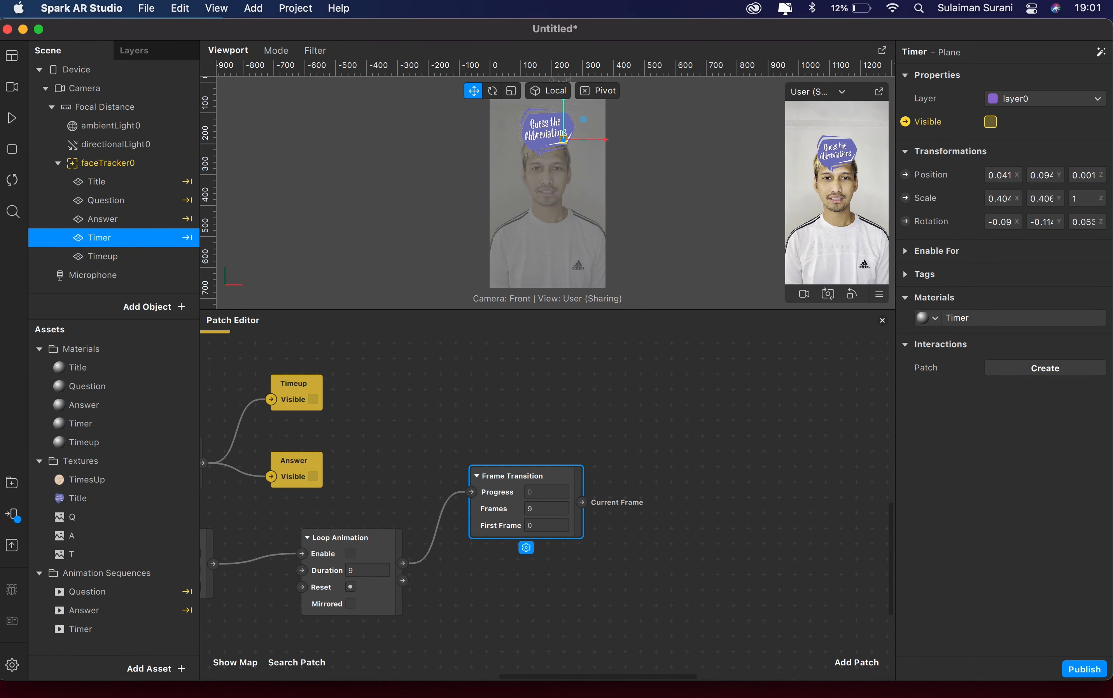
pyautogui.hscroll(5, 632, 468)
pyautogui.scroll(3, 632, 468)
pyautogui.scroll(-3, 632, 469)
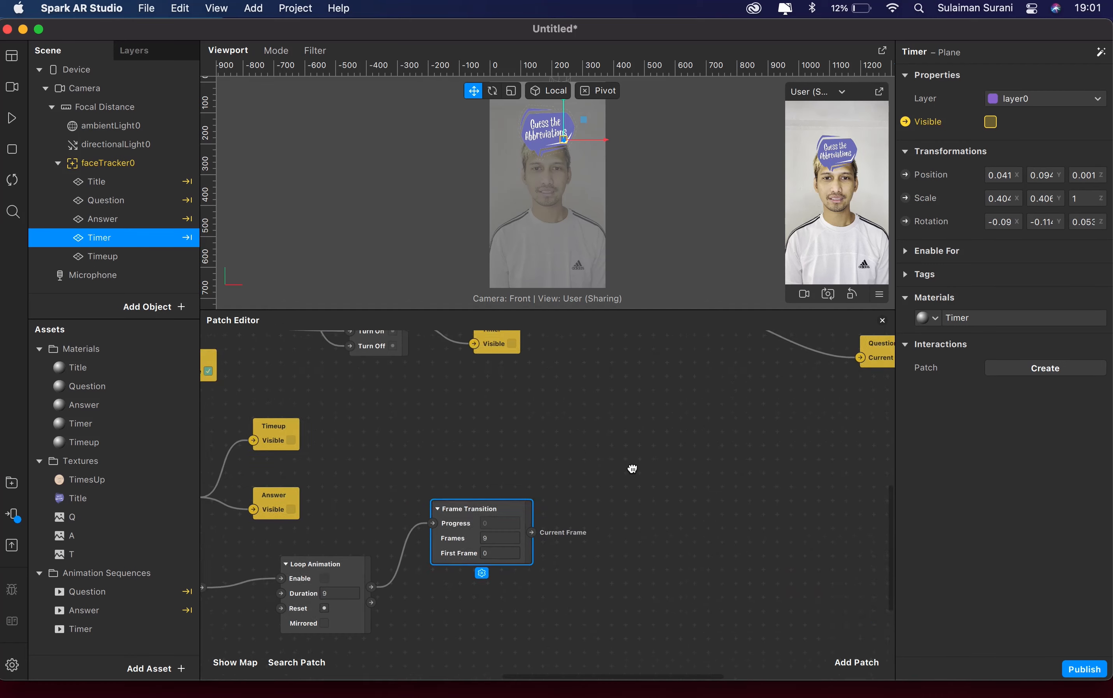
pyautogui.hscroll(5, 632, 469)
pyautogui.scroll(1, 632, 469)
pyautogui.hscroll(2, 632, 469)
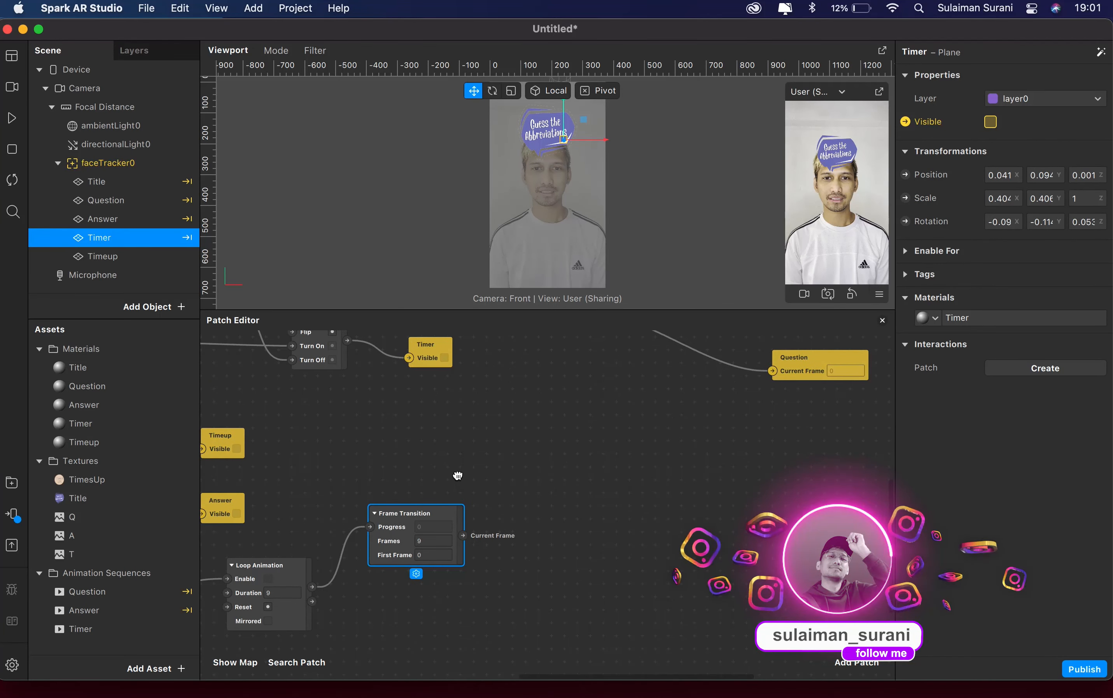
pyautogui.click(121, 631)
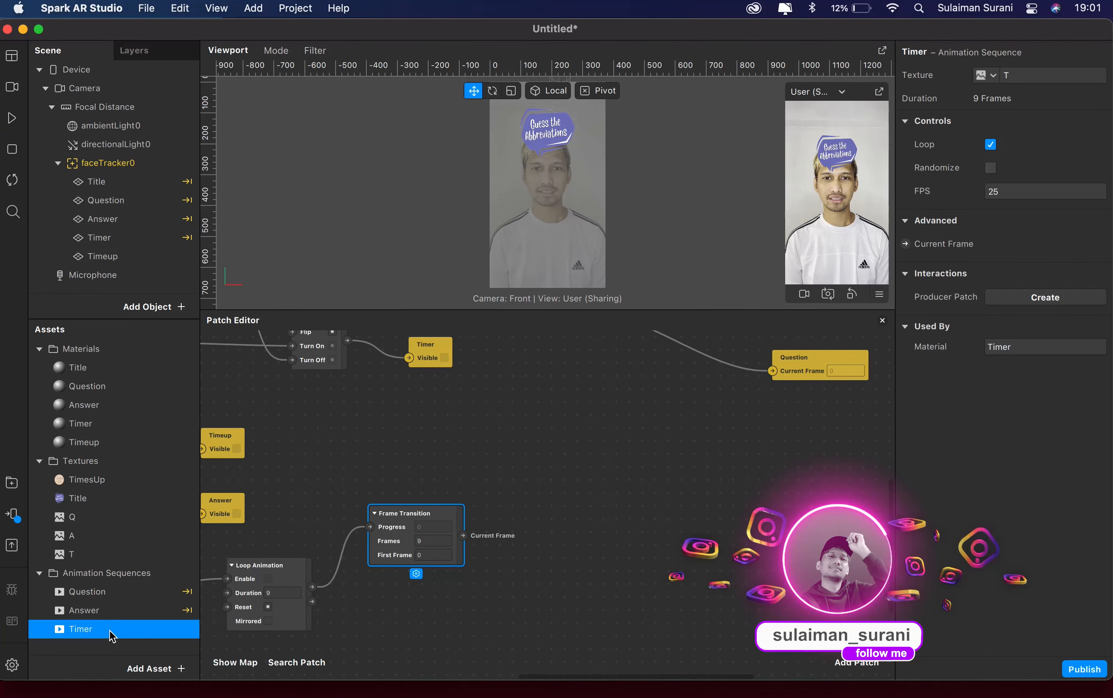
pyautogui.click(905, 244)
pyautogui.moveTo(613, 520); pyautogui.dragTo(806, 418)
pyautogui.scroll(4, 801, 416)
pyautogui.hscroll(3, 802, 416)
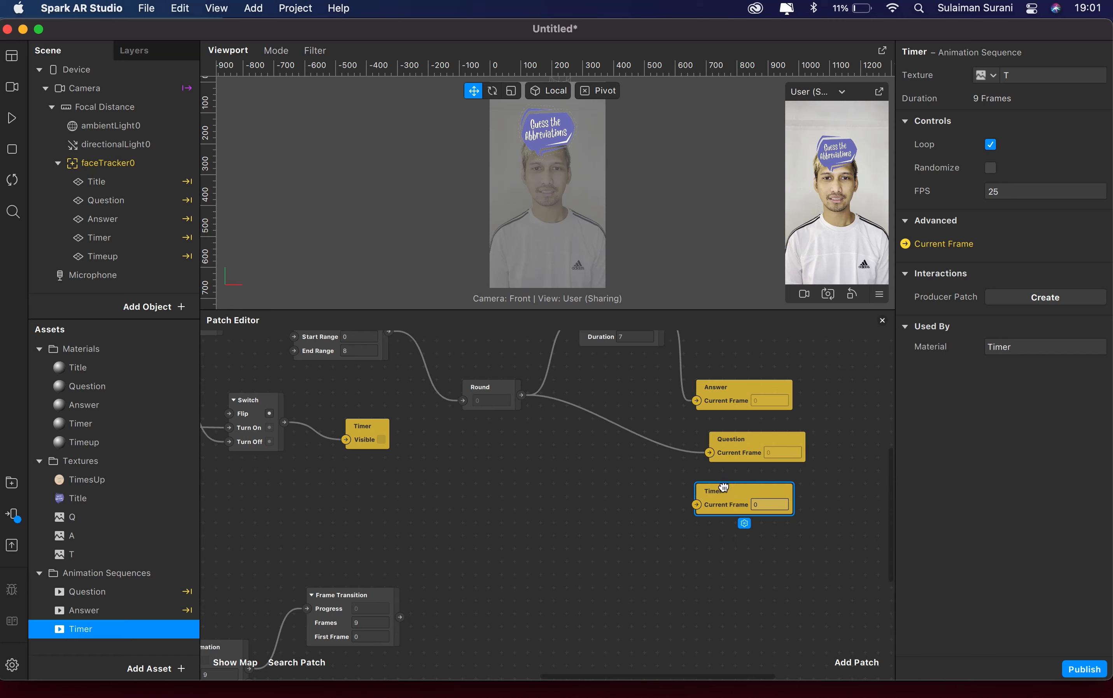
# Connect the Frame Transition's Current Frame output to the Timer animation sequence's Current Frame input
pyautogui.scroll(-3, 716, 496)
pyautogui.hscroll(-3, 716, 497)
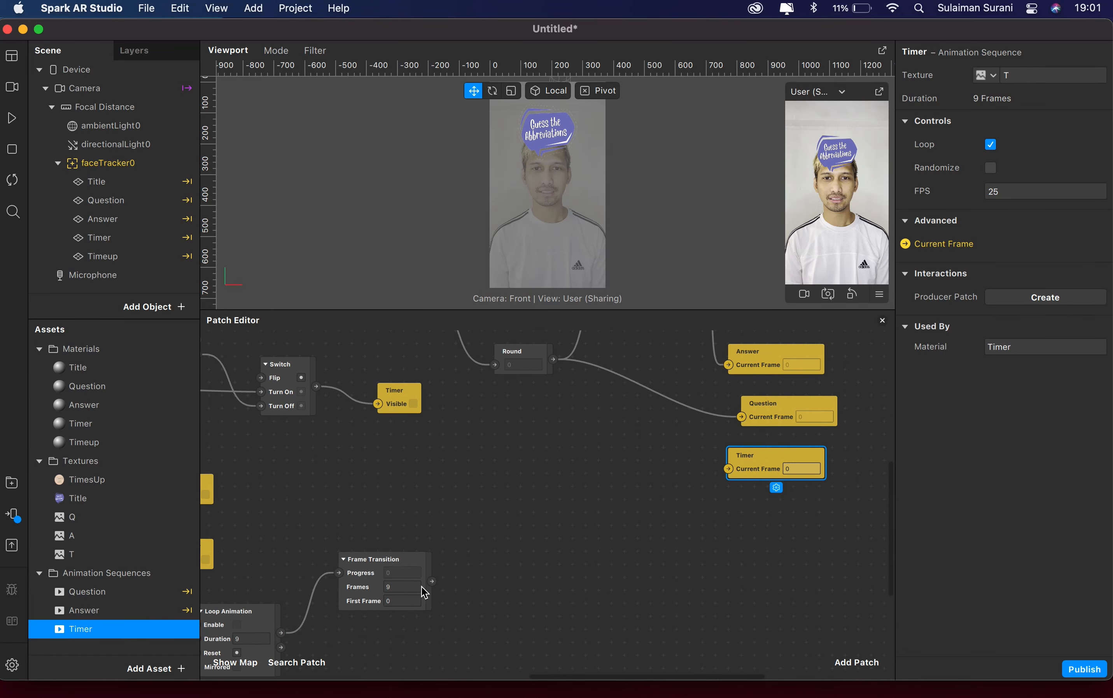
pyautogui.moveTo(432, 582); pyautogui.dragTo(727, 470)
pyautogui.hscroll(-5, 760, 512)
pyautogui.scroll(-1, 759, 513)
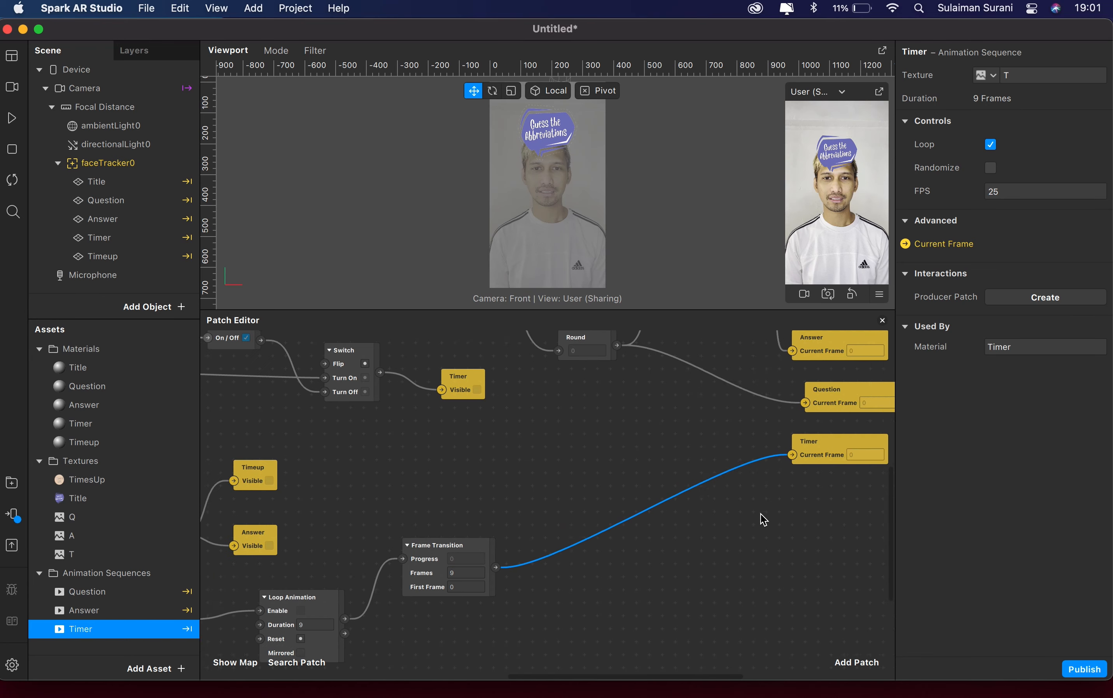
# Space out the timer chain by moving its Frame Transition, Loop Animation and Switch patches further along the graph
pyautogui.moveTo(461, 549); pyautogui.dragTo(565, 537)
pyautogui.hscroll(-4, 518, 552)
pyautogui.scroll(-1, 518, 553)
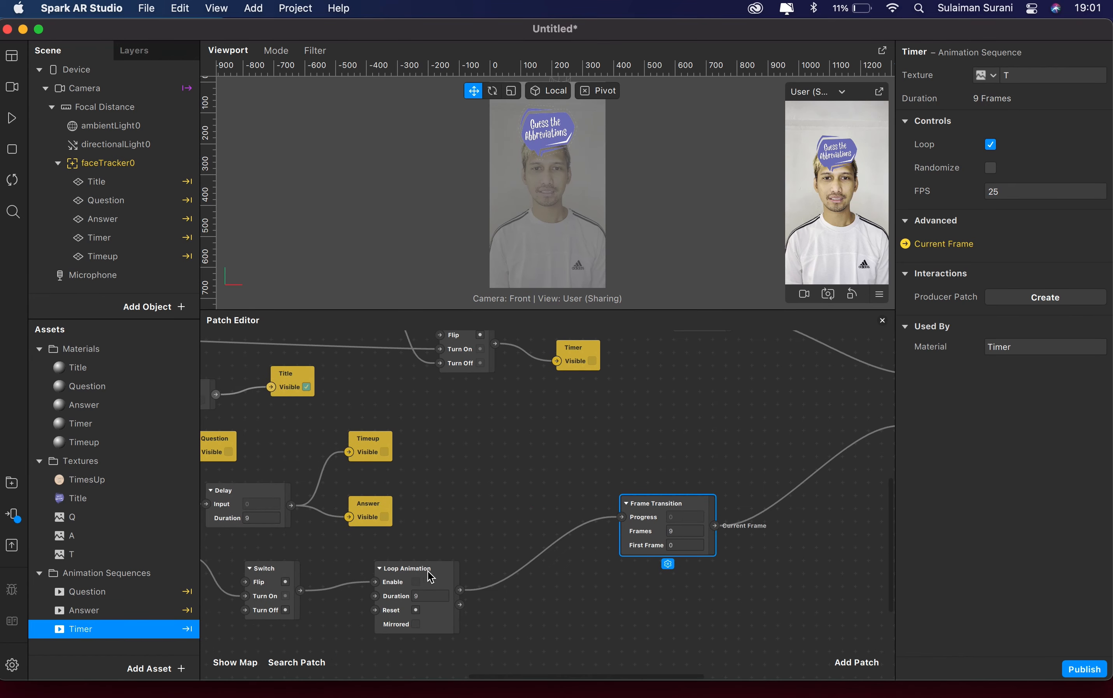
pyautogui.moveTo(430, 576); pyautogui.dragTo(481, 575)
pyautogui.hscroll(-4, 489, 574)
pyautogui.scroll(-1, 490, 574)
pyautogui.moveTo(447, 522); pyautogui.dragTo(470, 535)
pyautogui.hscroll(-4, 475, 534)
pyautogui.scroll(2, 476, 534)
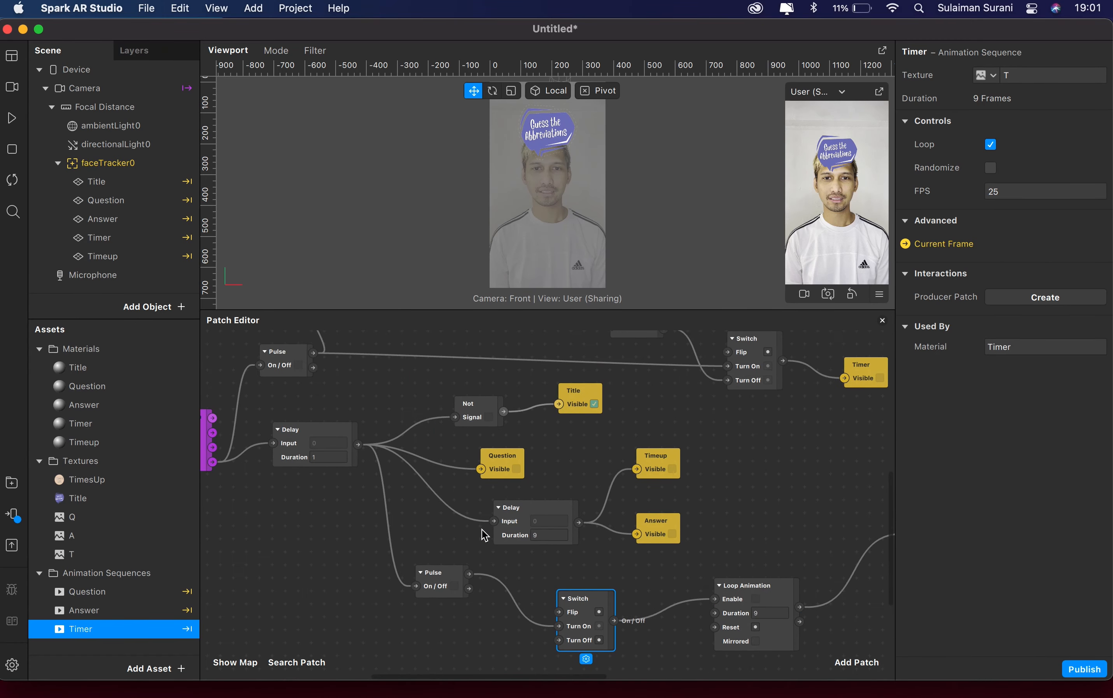
# Review the whole patch graph, following the connections from the Runtime and Camera patches to the timer's Frame Transition
pyautogui.hscroll(-4, 482, 534)
pyautogui.scroll(3, 482, 534)
pyautogui.scroll(3, 487, 538)
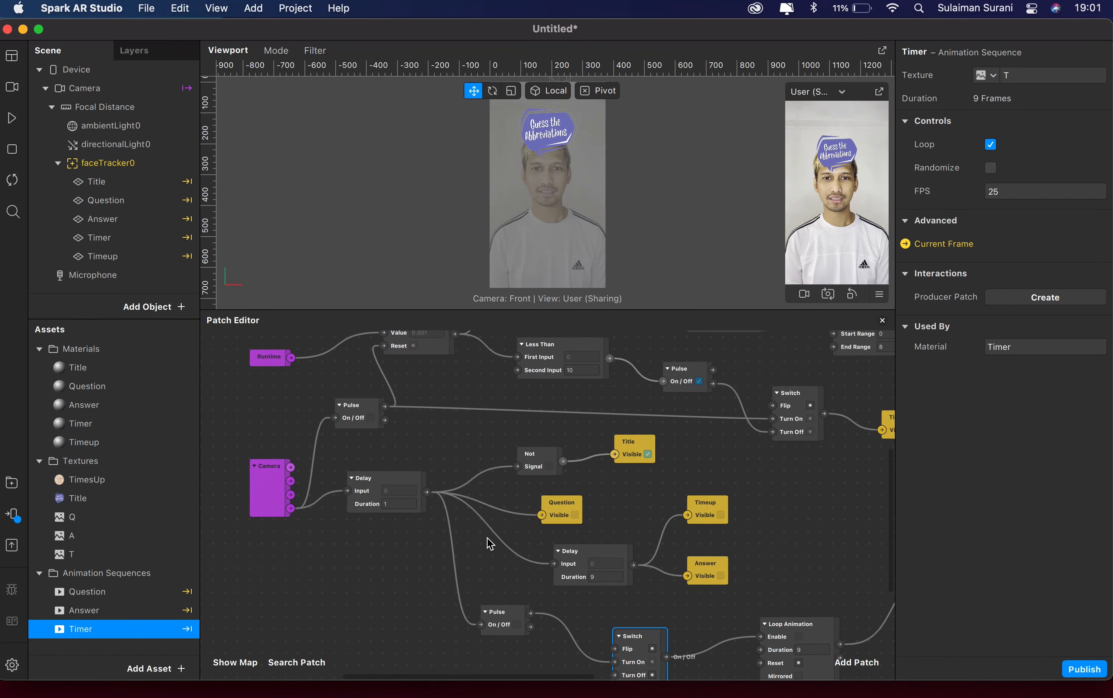
pyautogui.scroll(2, 487, 537)
pyautogui.hscroll(3, 487, 537)
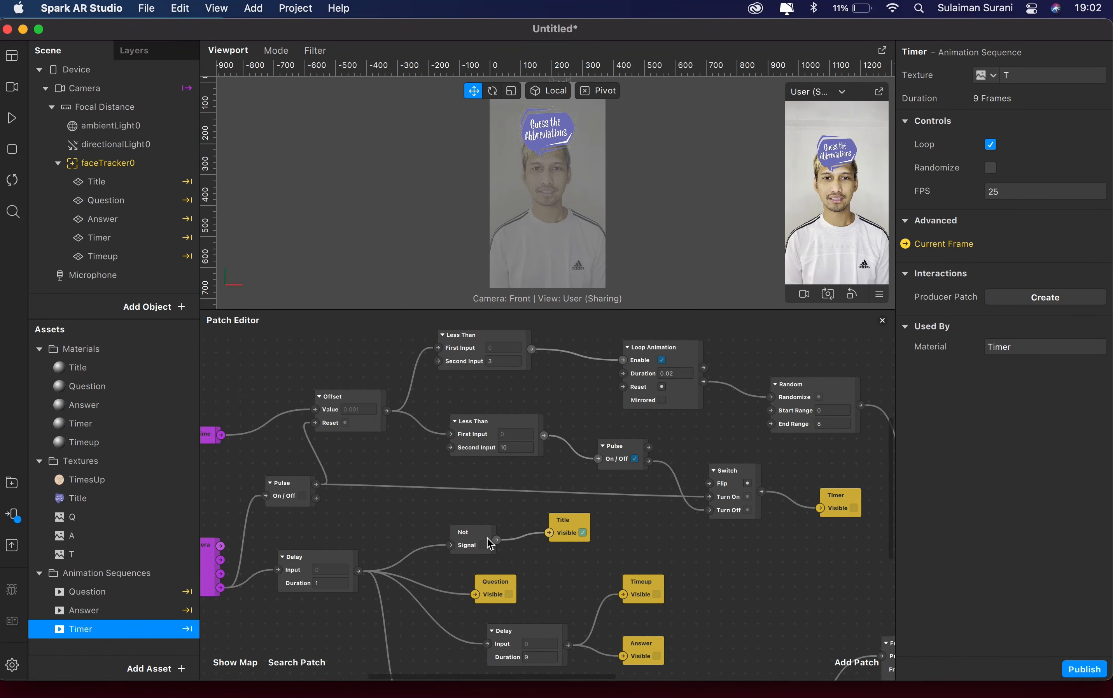
pyautogui.scroll(-5, 487, 538)
pyautogui.hscroll(-4, 486, 537)
pyautogui.scroll(-2, 487, 538)
pyautogui.hscroll(2, 487, 537)
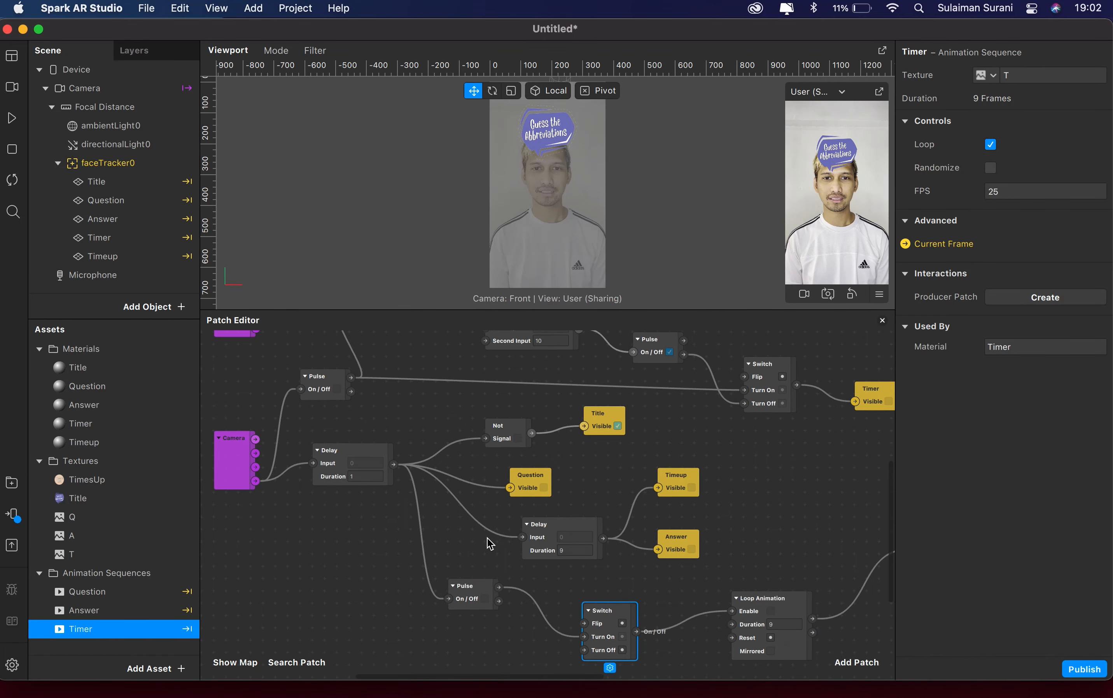
pyautogui.scroll(-2, 487, 538)
pyautogui.hscroll(2, 487, 537)
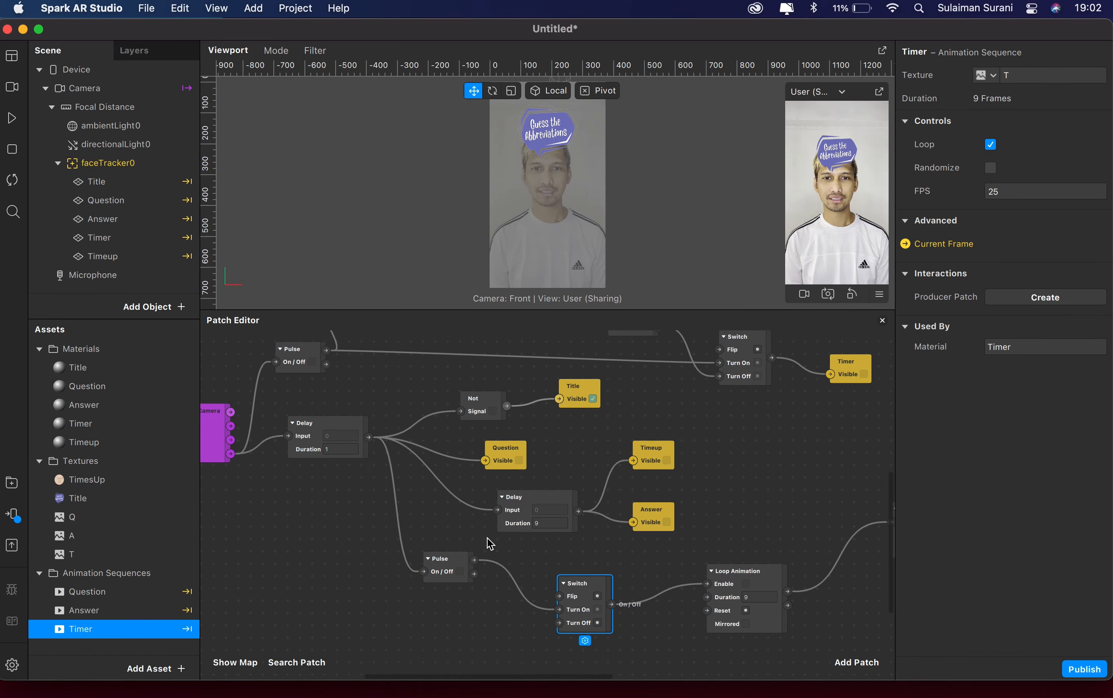
pyautogui.hscroll(12, 626, 597)
pyautogui.scroll(4, 625, 596)
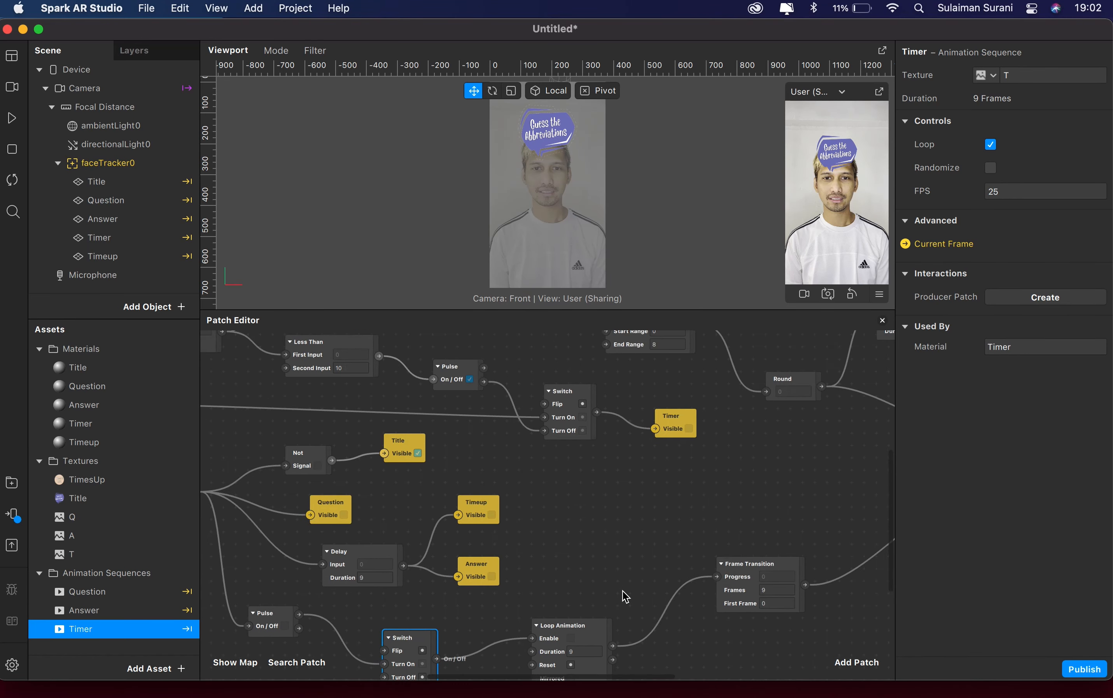
pyautogui.hscroll(-14, 623, 593)
pyautogui.scroll(2, 623, 593)
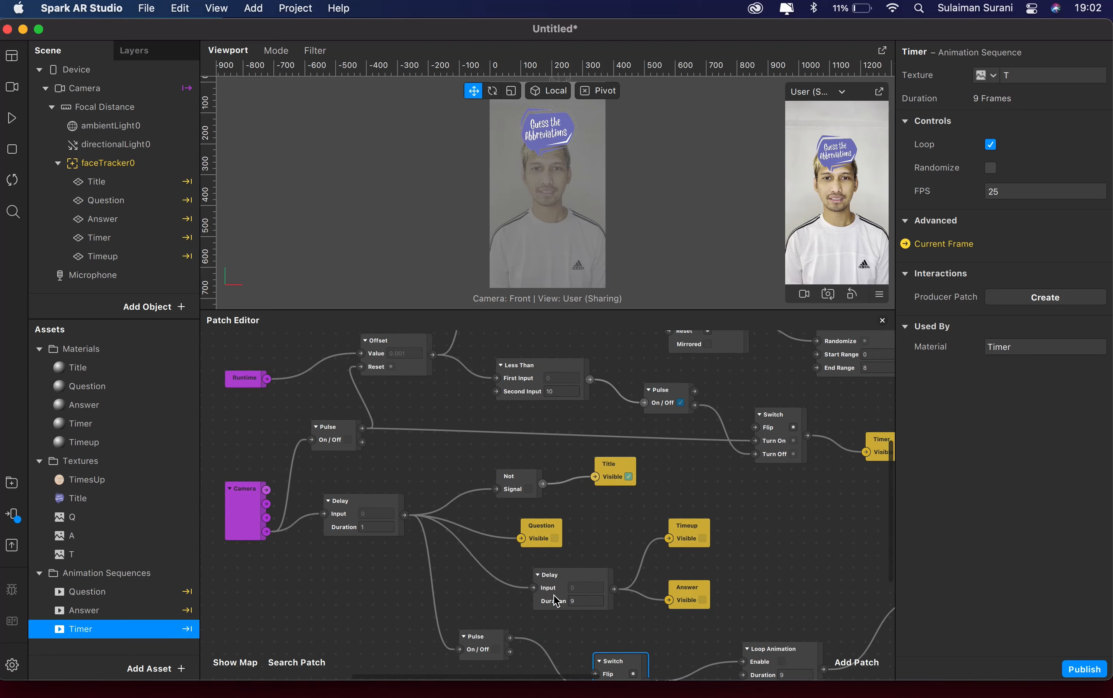
pyautogui.hscroll(-3, 529, 550)
pyautogui.scroll(2, 530, 549)
# Send the filter to a device for testing
pyautogui.click(13, 515)
pyautogui.click(284, 493)
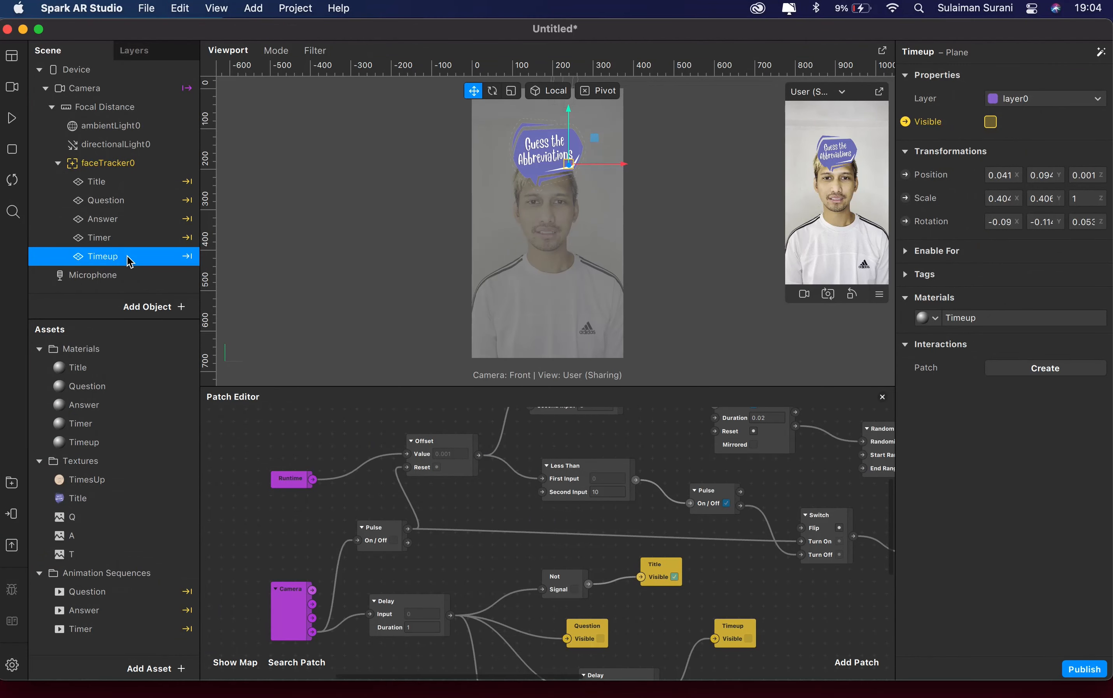
# Move the Timer and Timeup planes slightly lower on the face, and send the adjusted filter to the device for another test
pyautogui.click(597, 143)
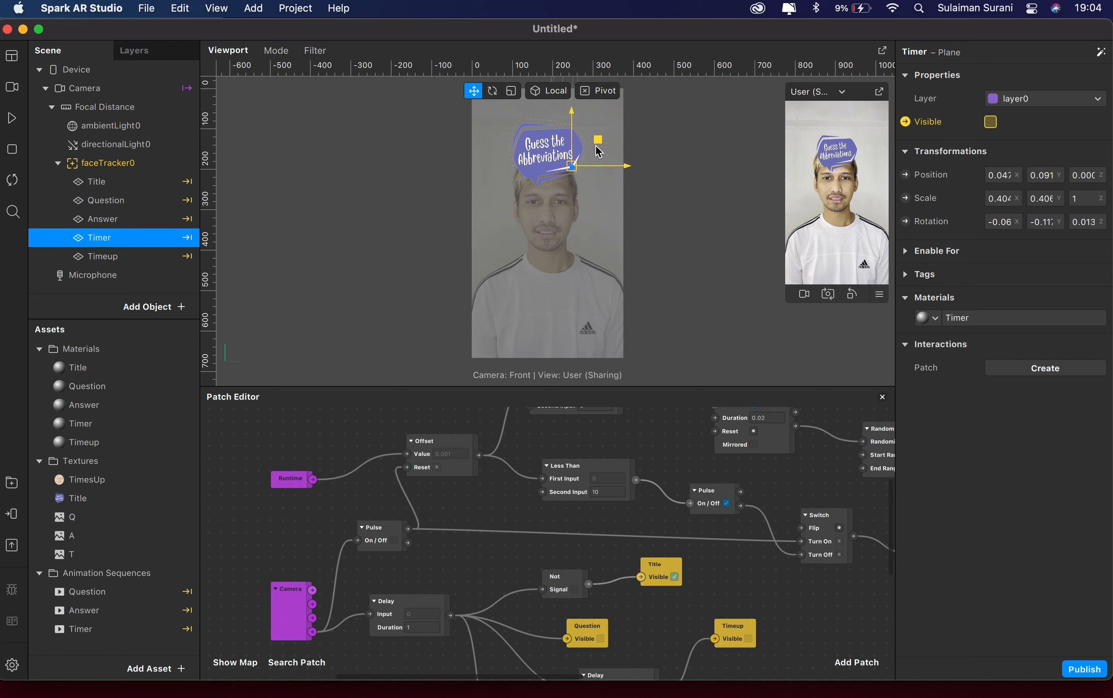
pyautogui.moveTo(599, 147); pyautogui.dragTo(600, 155)
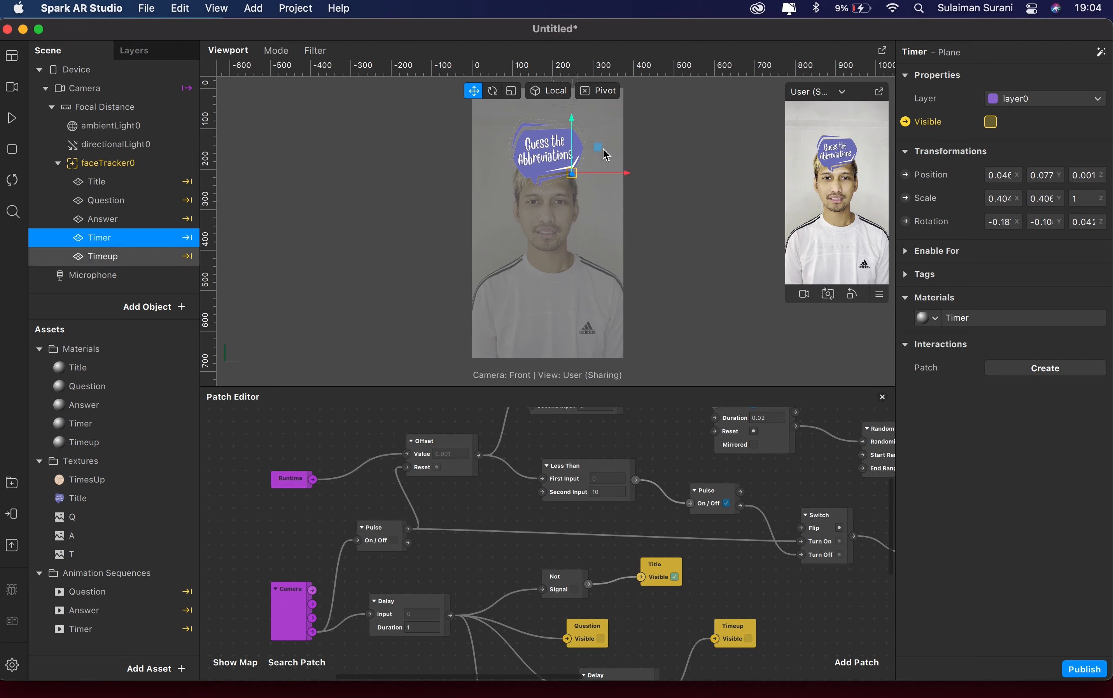
pyautogui.moveTo(596, 140); pyautogui.dragTo(601, 160)
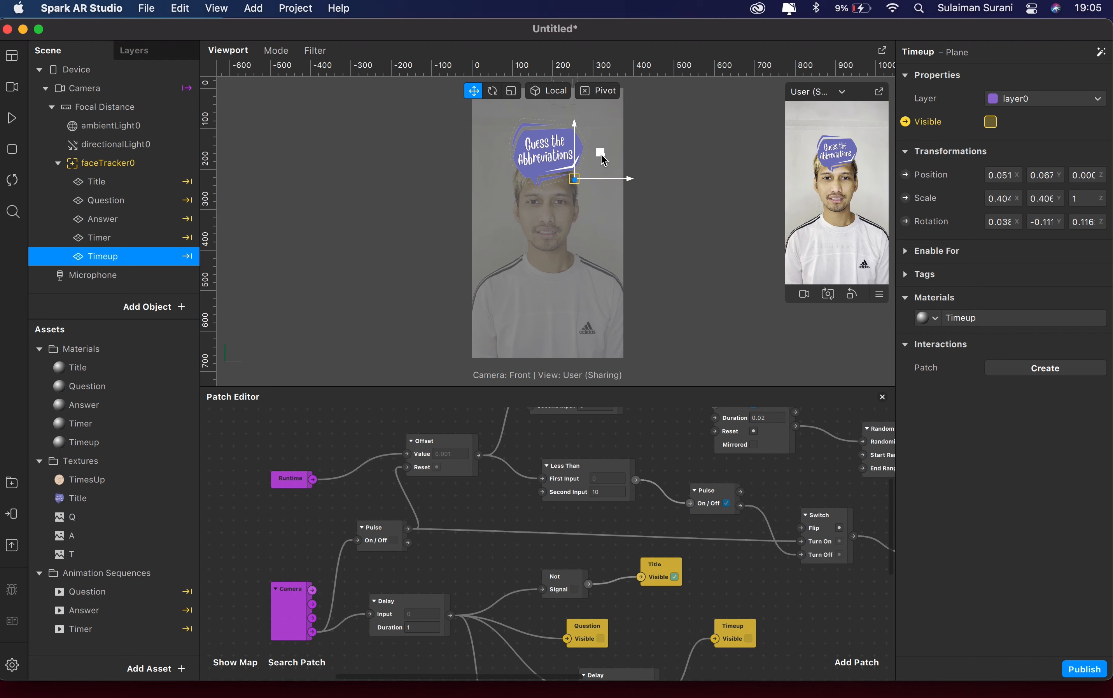
pyautogui.click(12, 514)
pyautogui.click(287, 390)
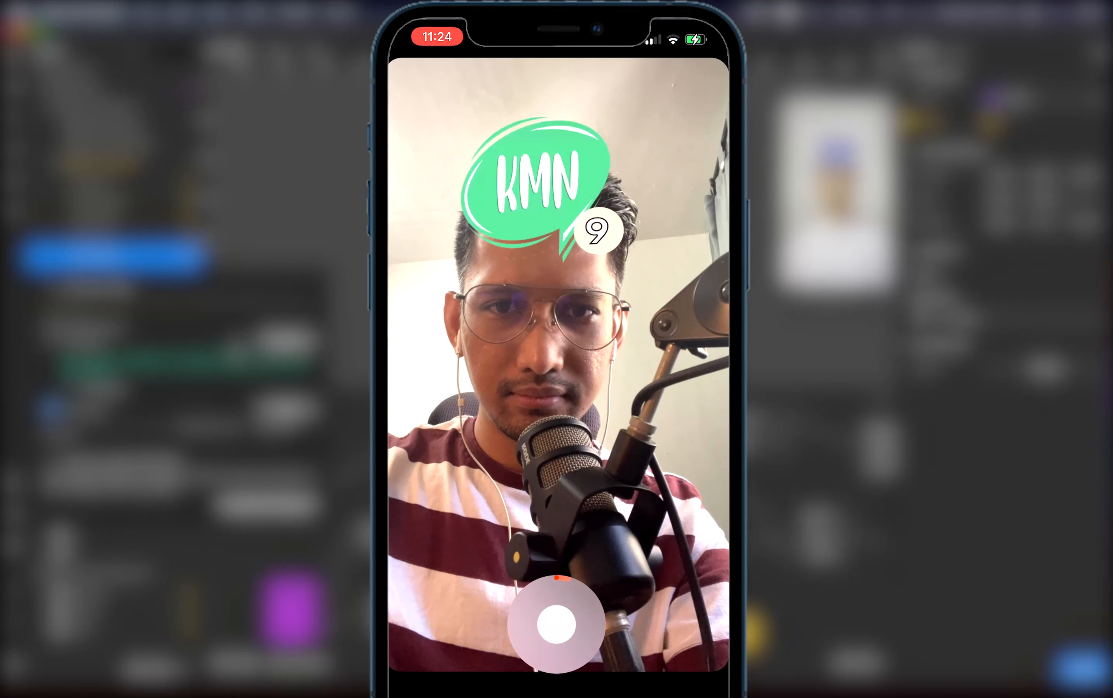